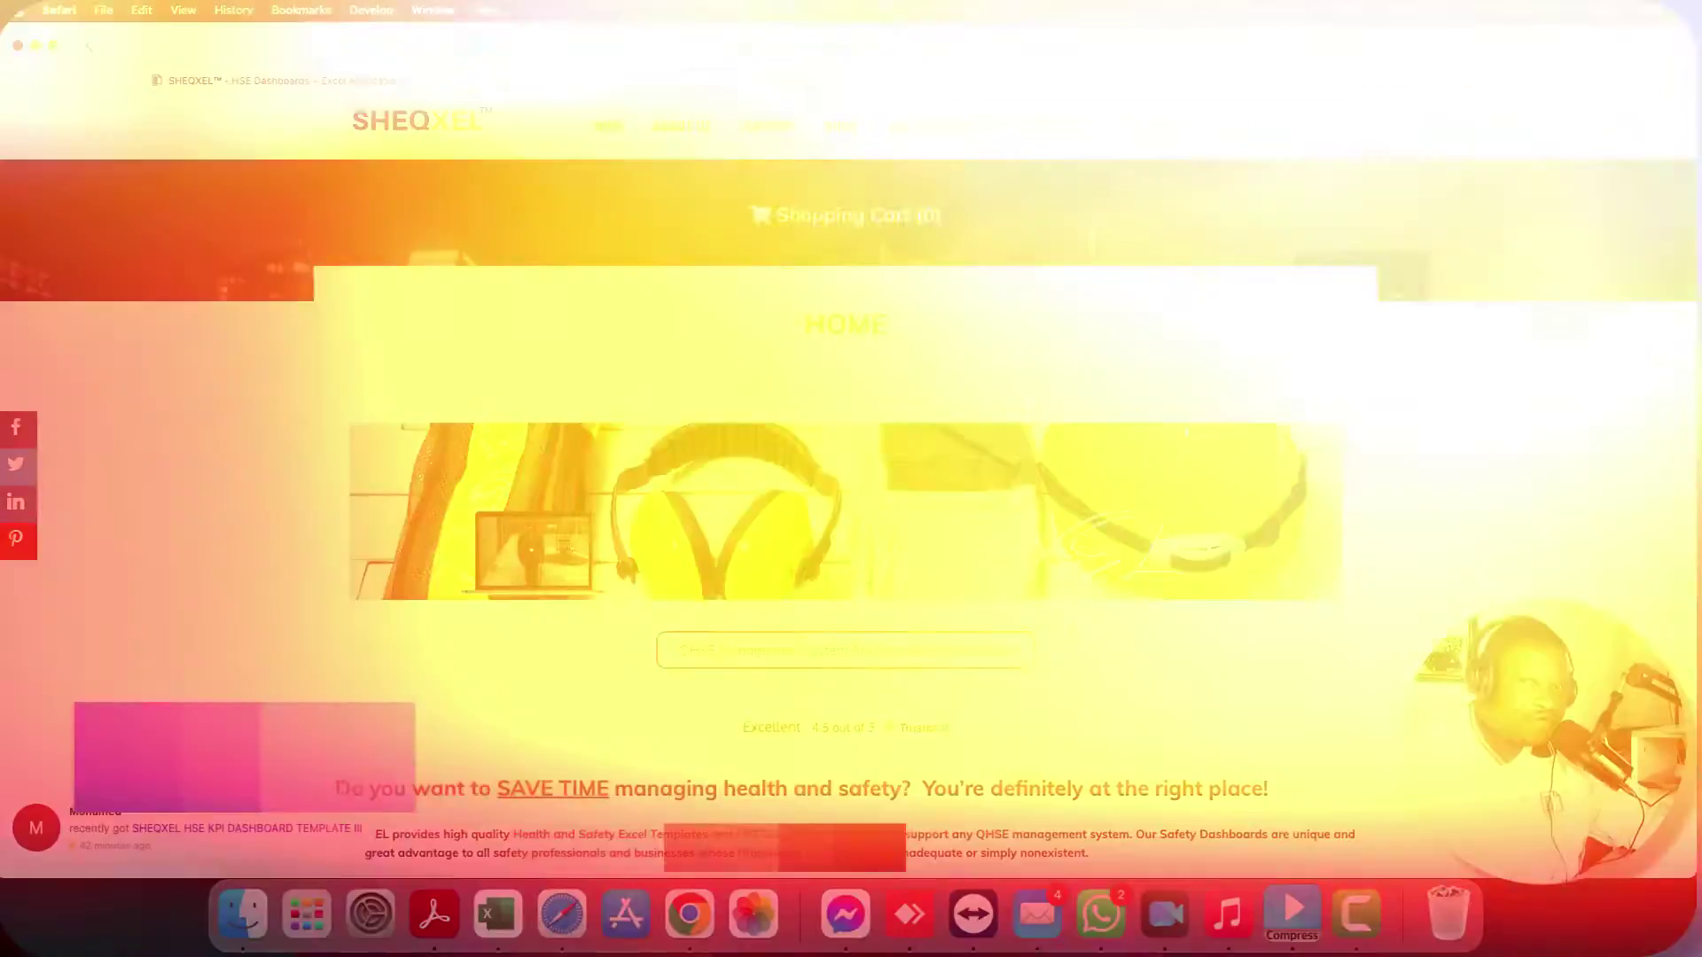
Scroll a little down the SHEQXEL home page on sheqxel.com in Safari.
scroll(1207, 656, "down", 5)
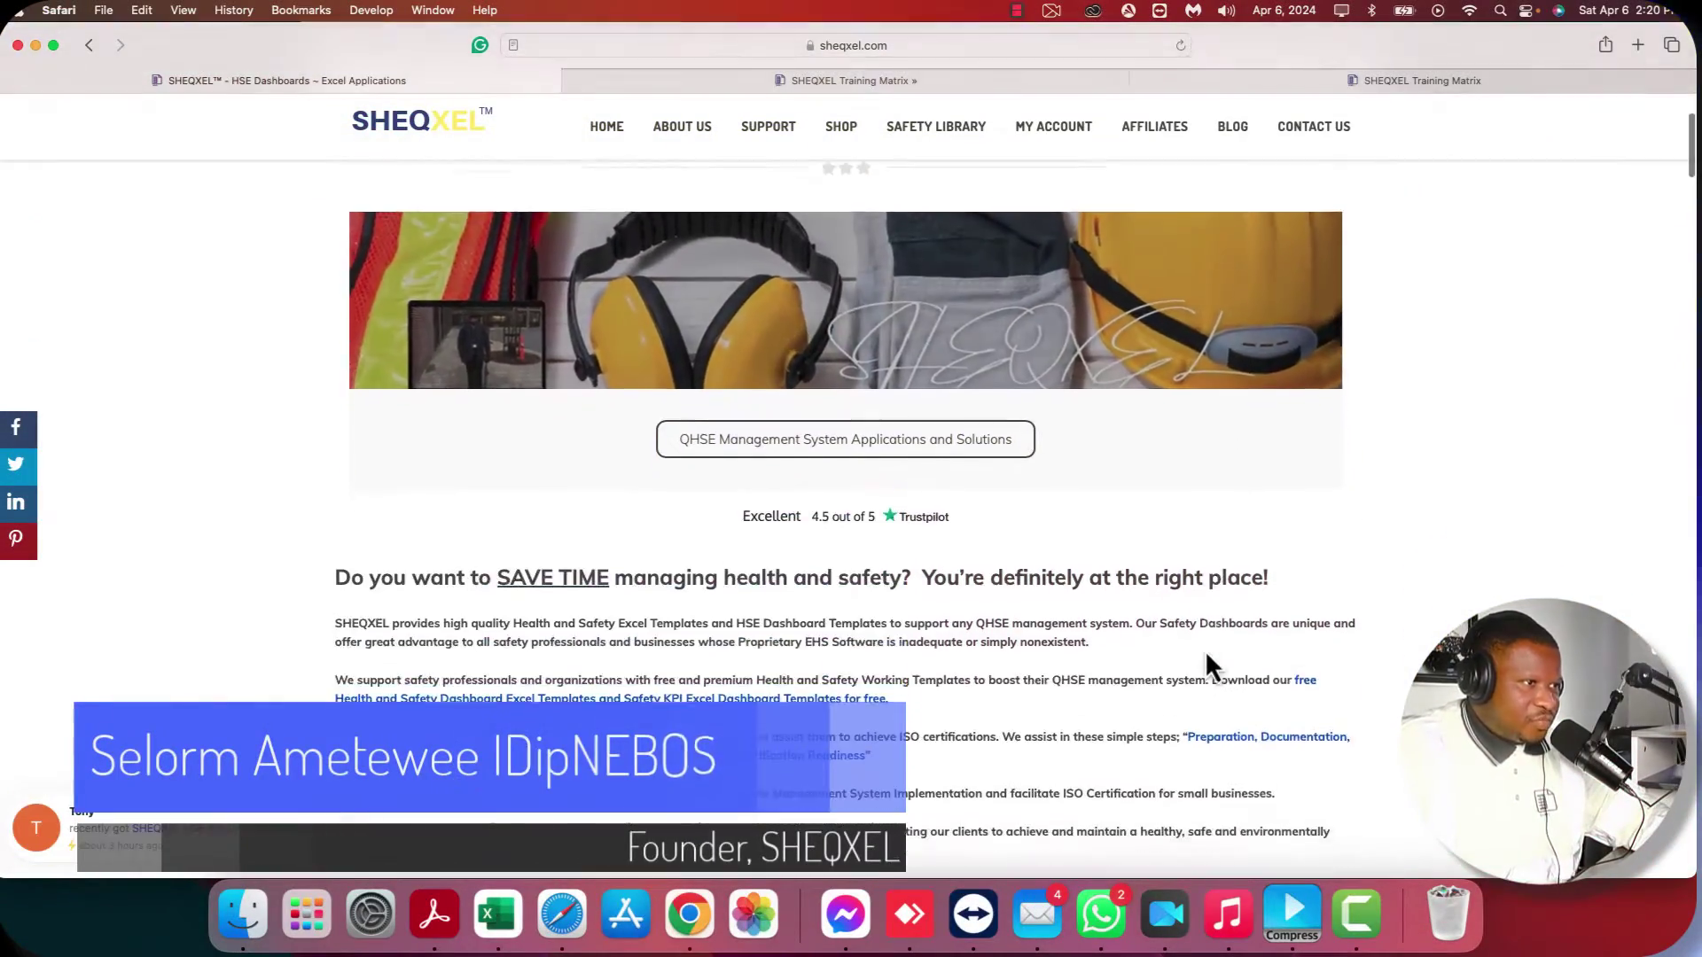
Scroll through the SHEQXEL home page introduction to the health and safety templates.
scroll(1207, 658, "up", 5)
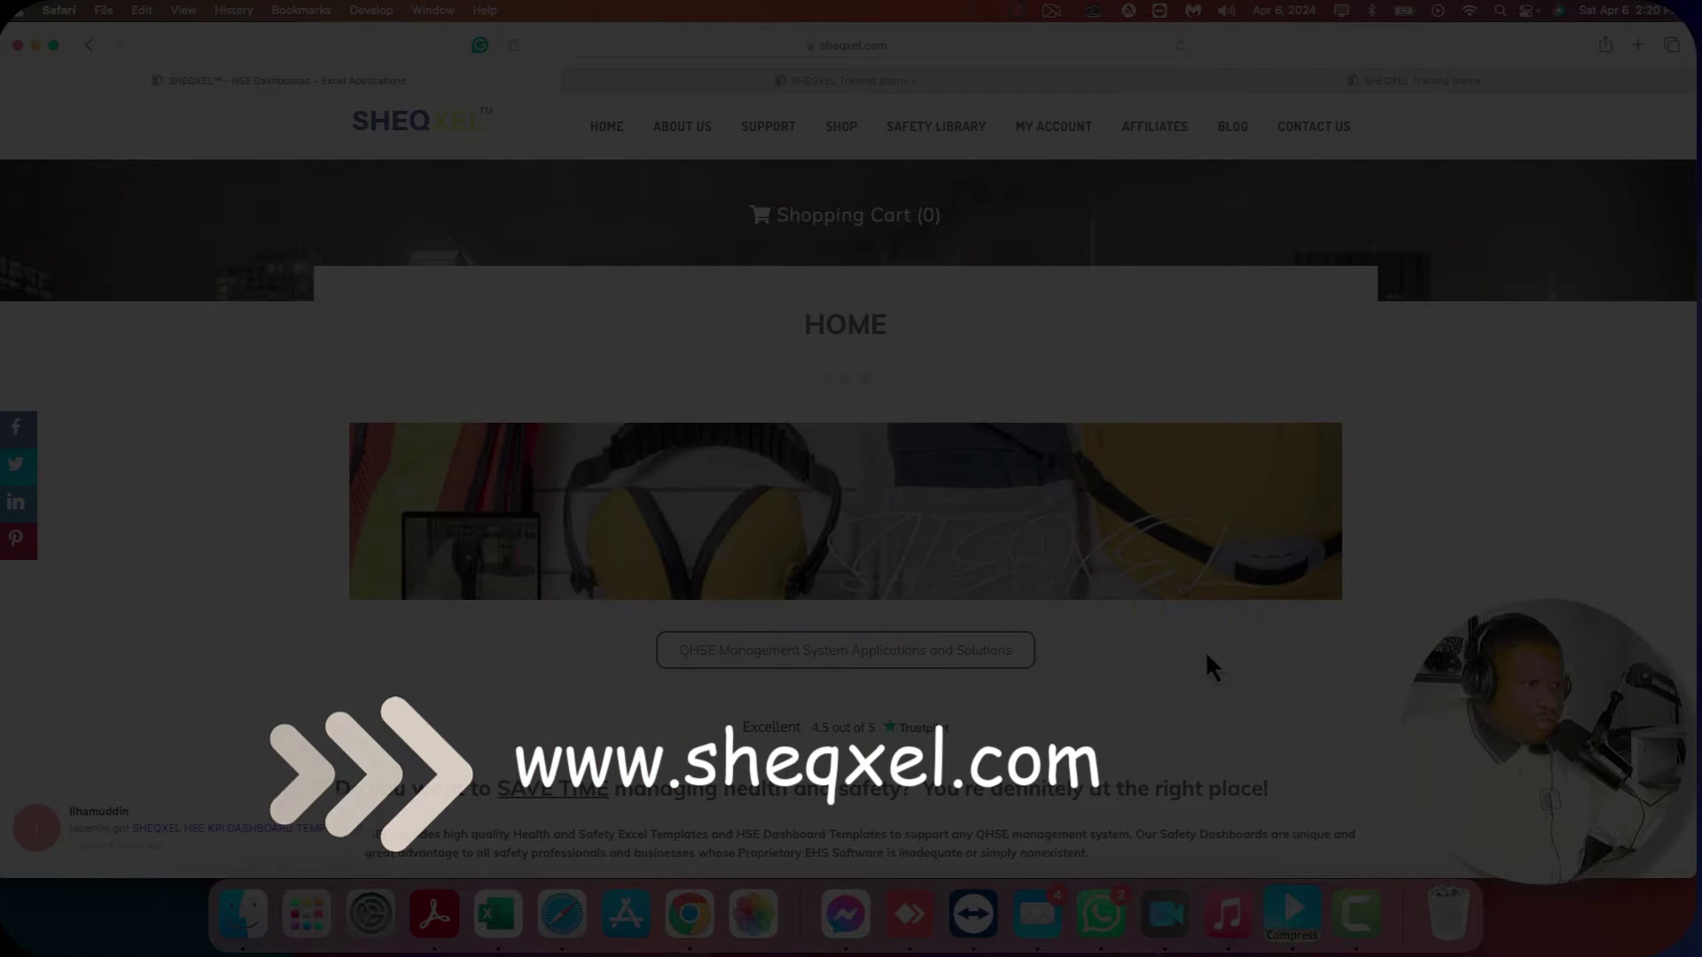
scroll(1204, 651, "down", 2)
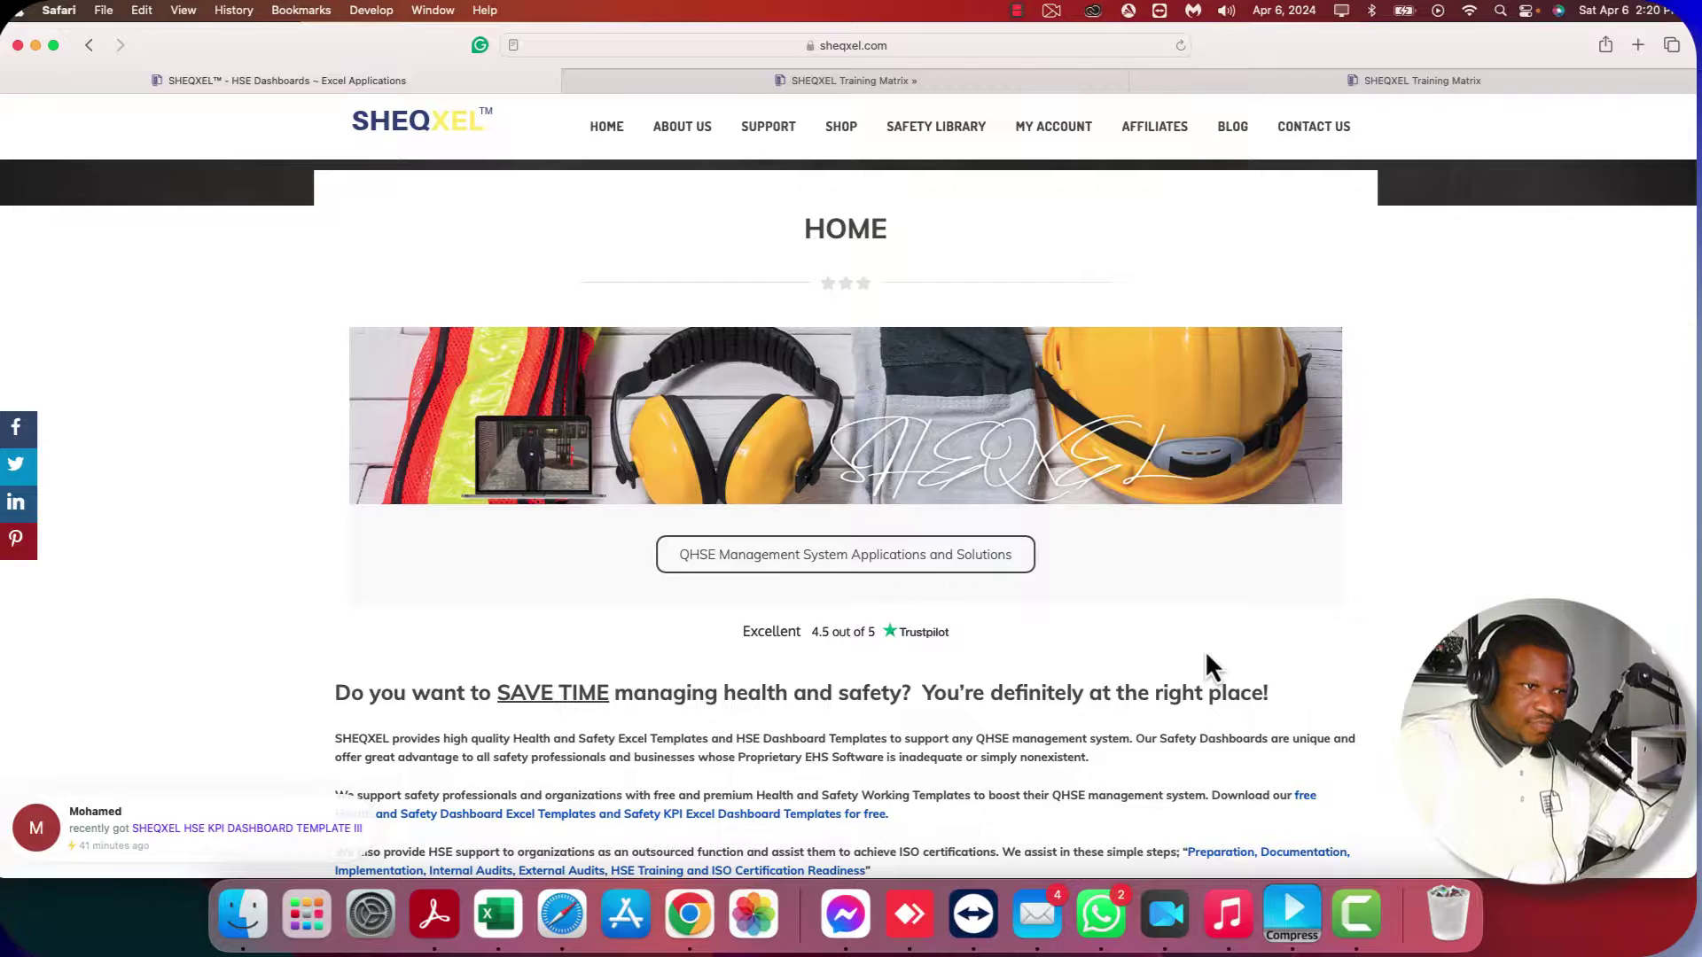
scroll(1206, 656, "down", 3)
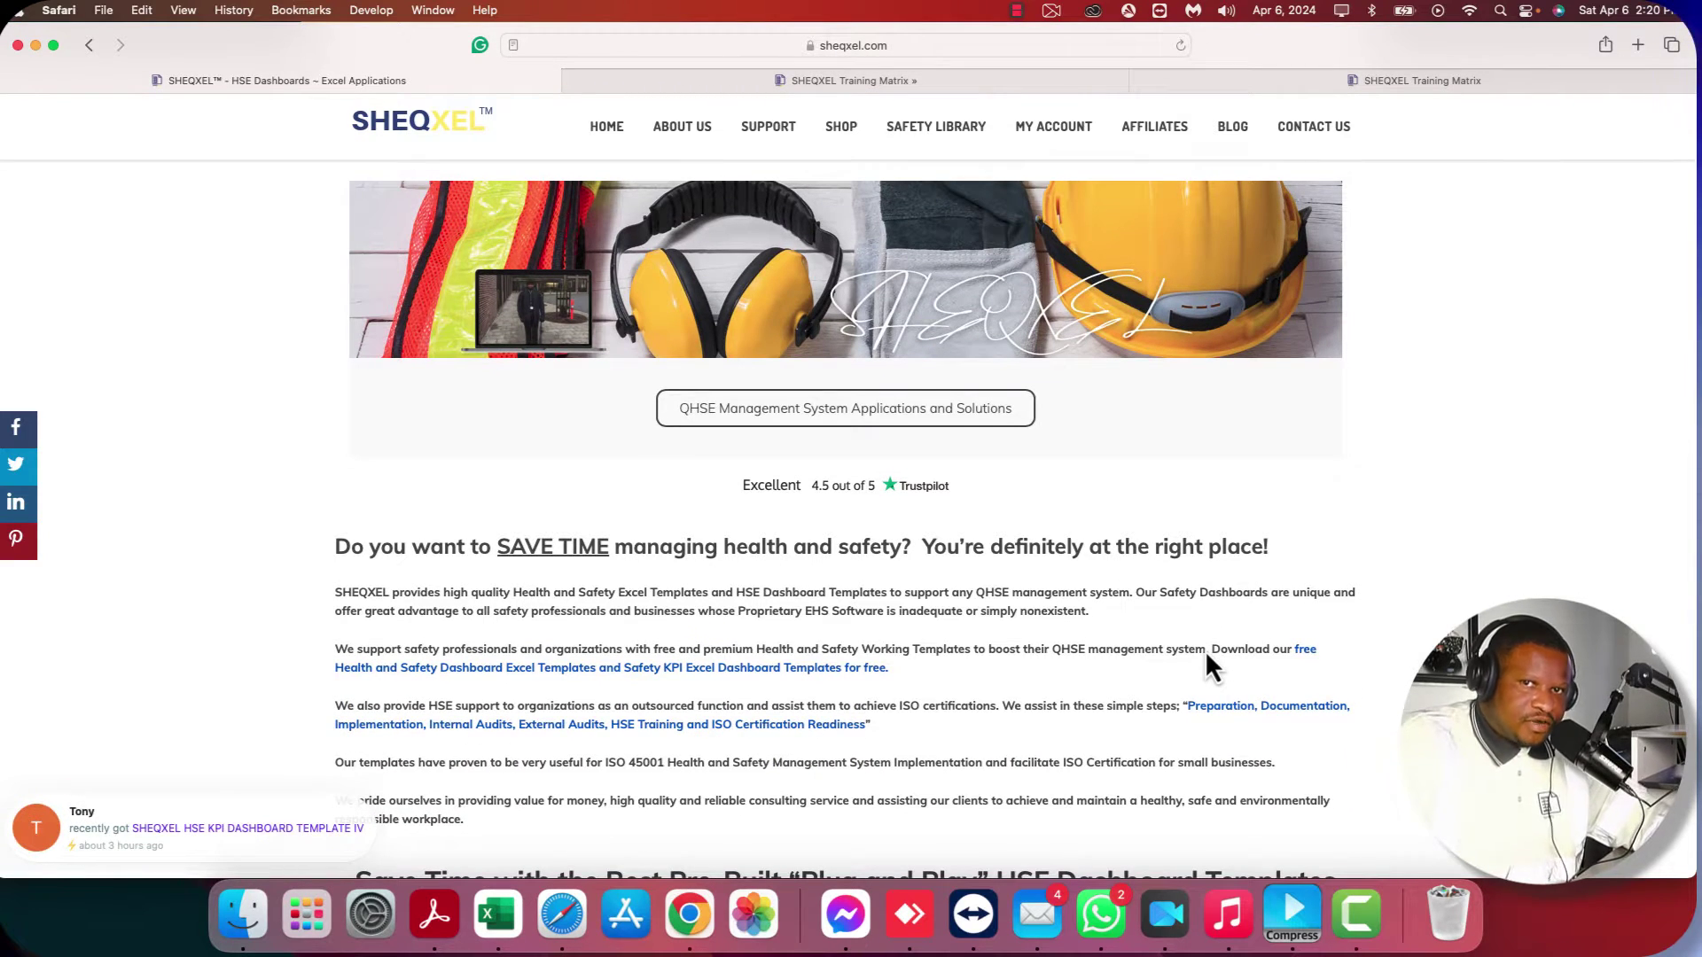
scroll(1205, 651, "down", 3)
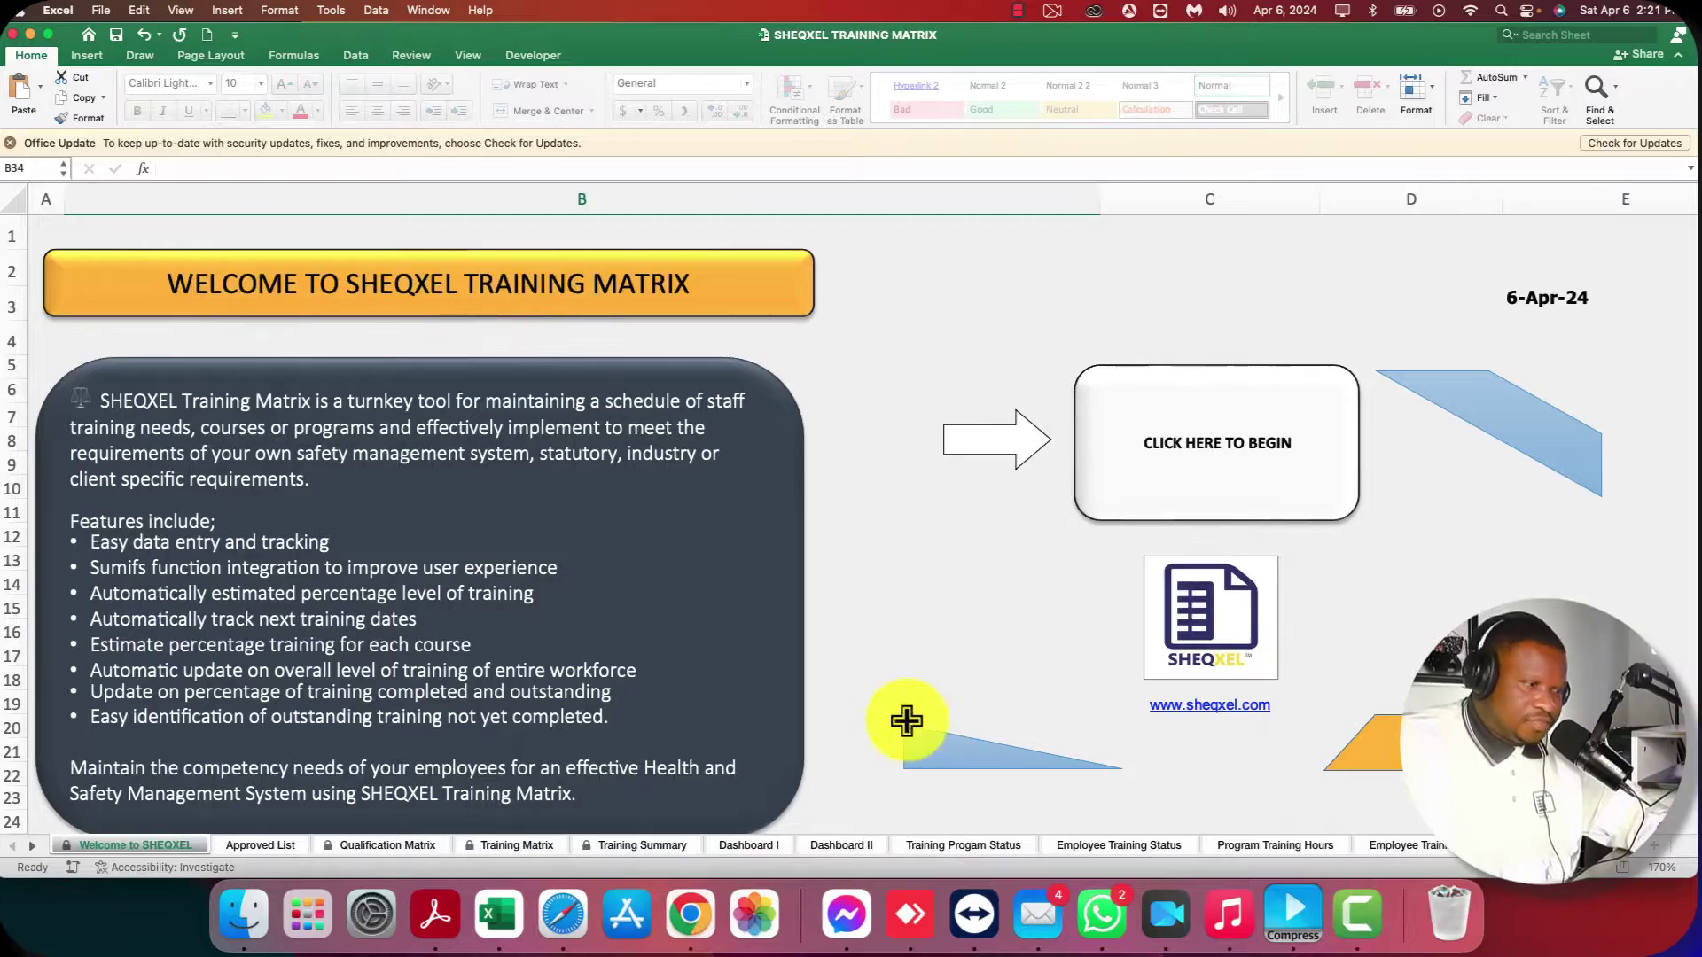
On Approved List, check DEFENSIVE DRIVING in B4 and D4, then the Training Classification and Departments lists.
left_click(253, 844)
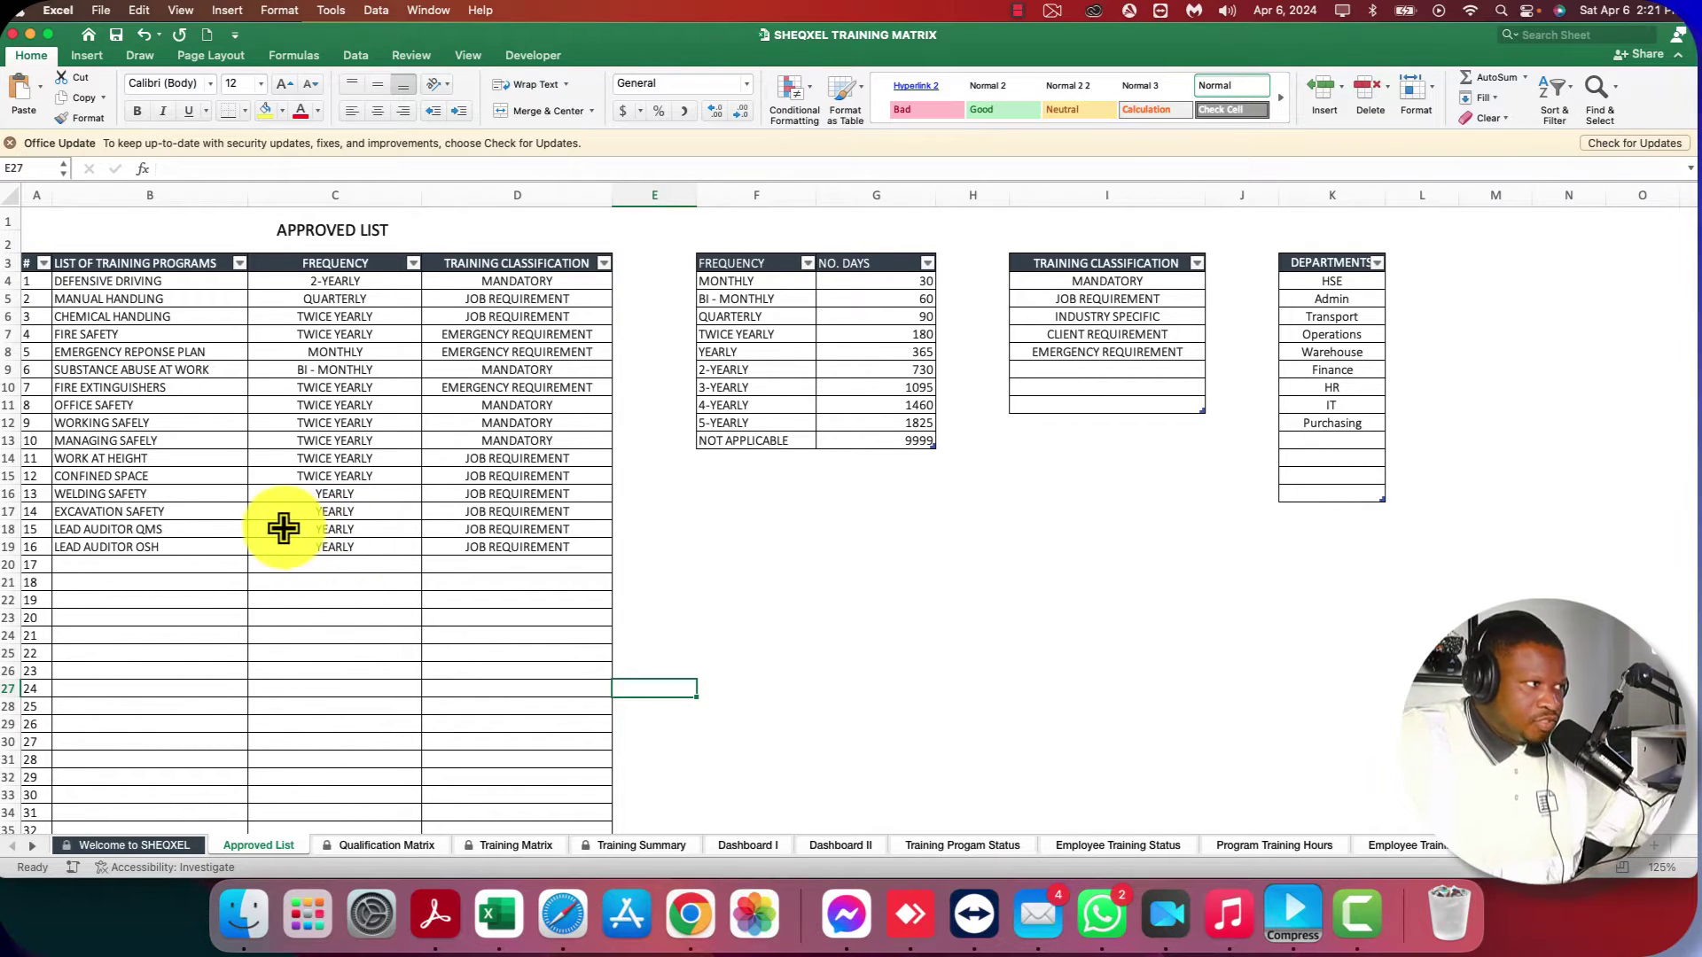
scroll(284, 528, "down", 20)
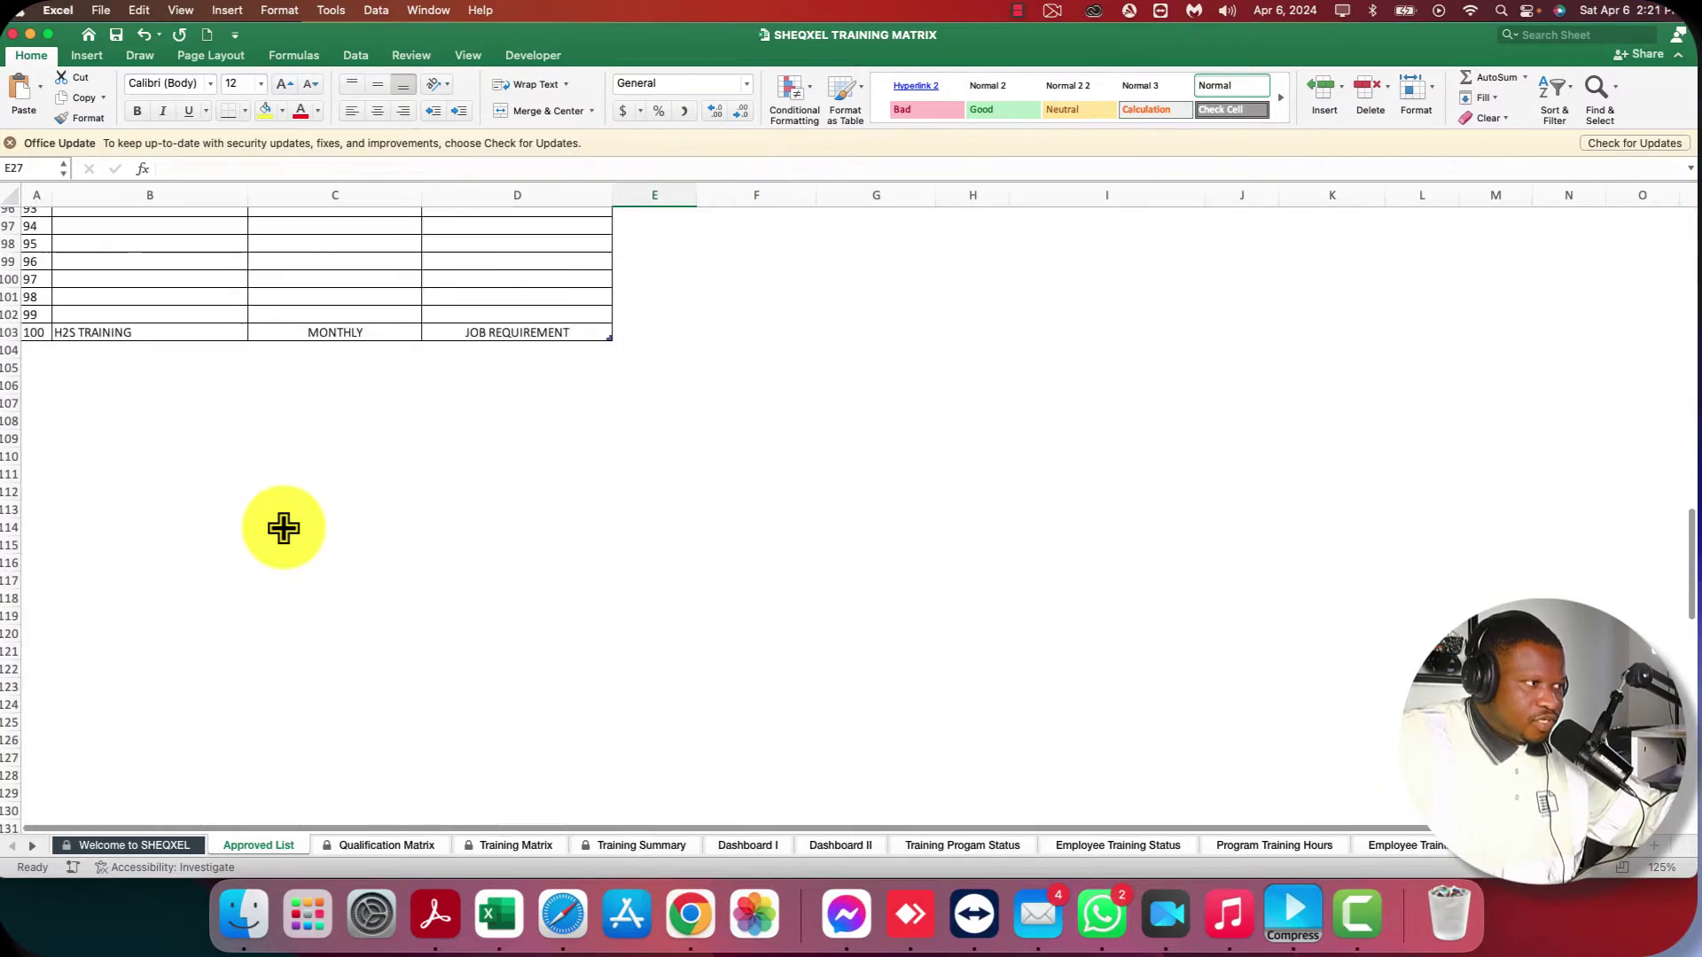
scroll(283, 528, "up", 20)
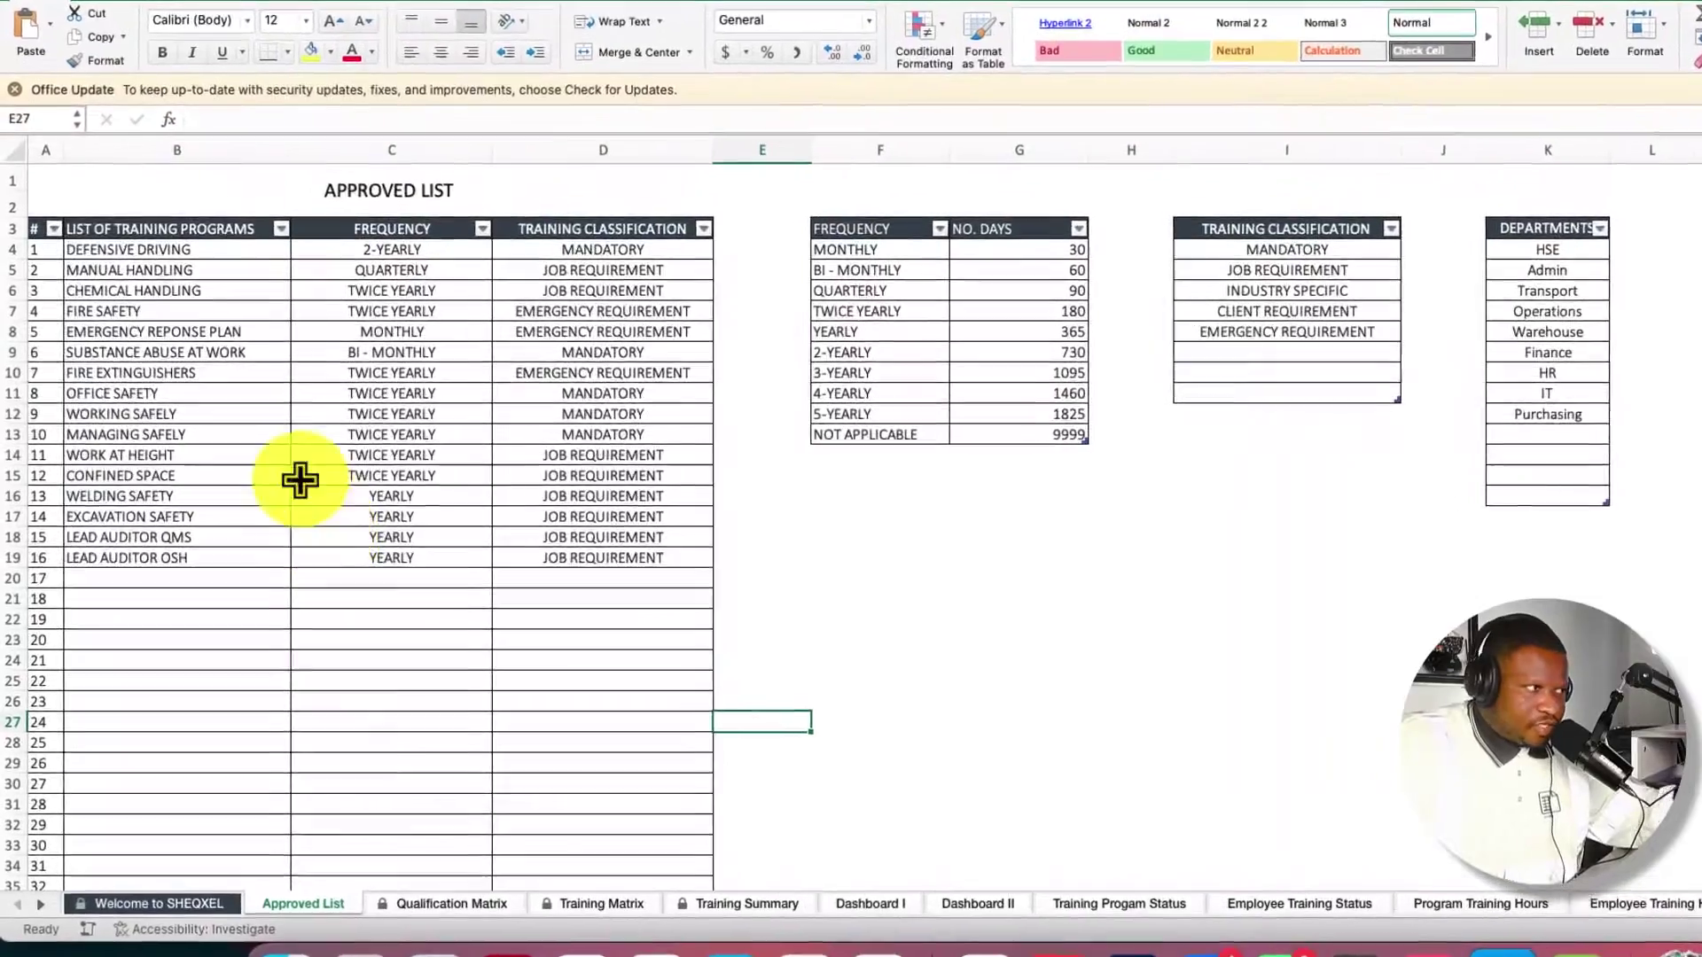
left_click(171, 249)
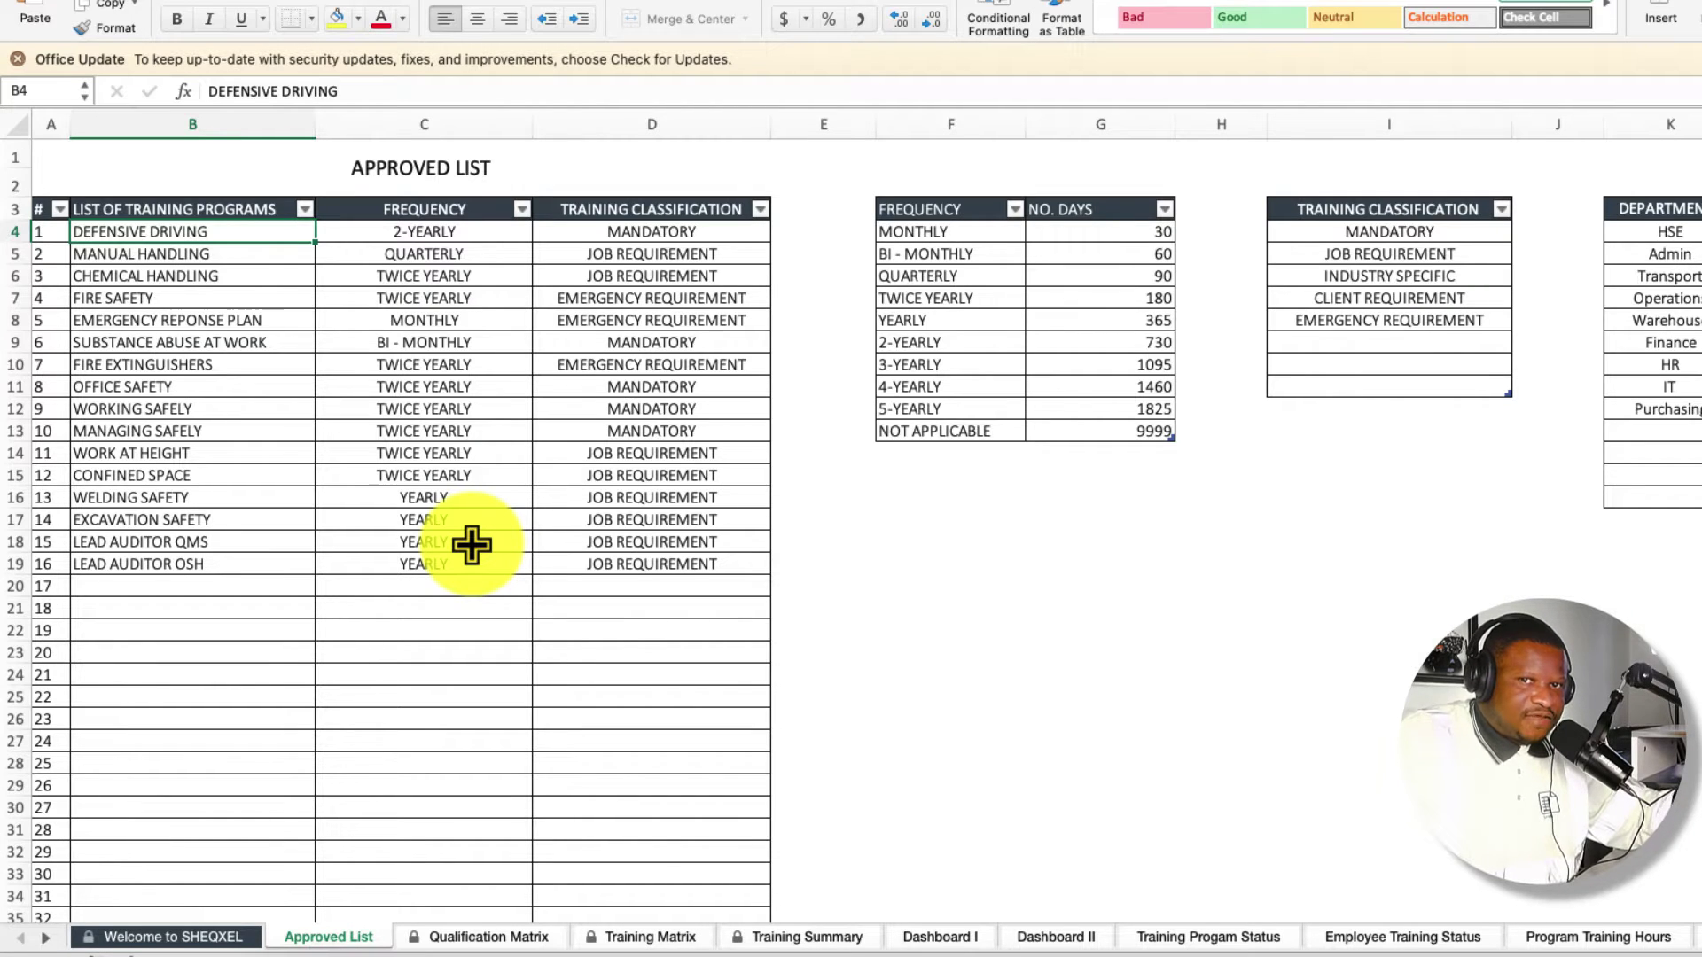
left_click(672, 230)
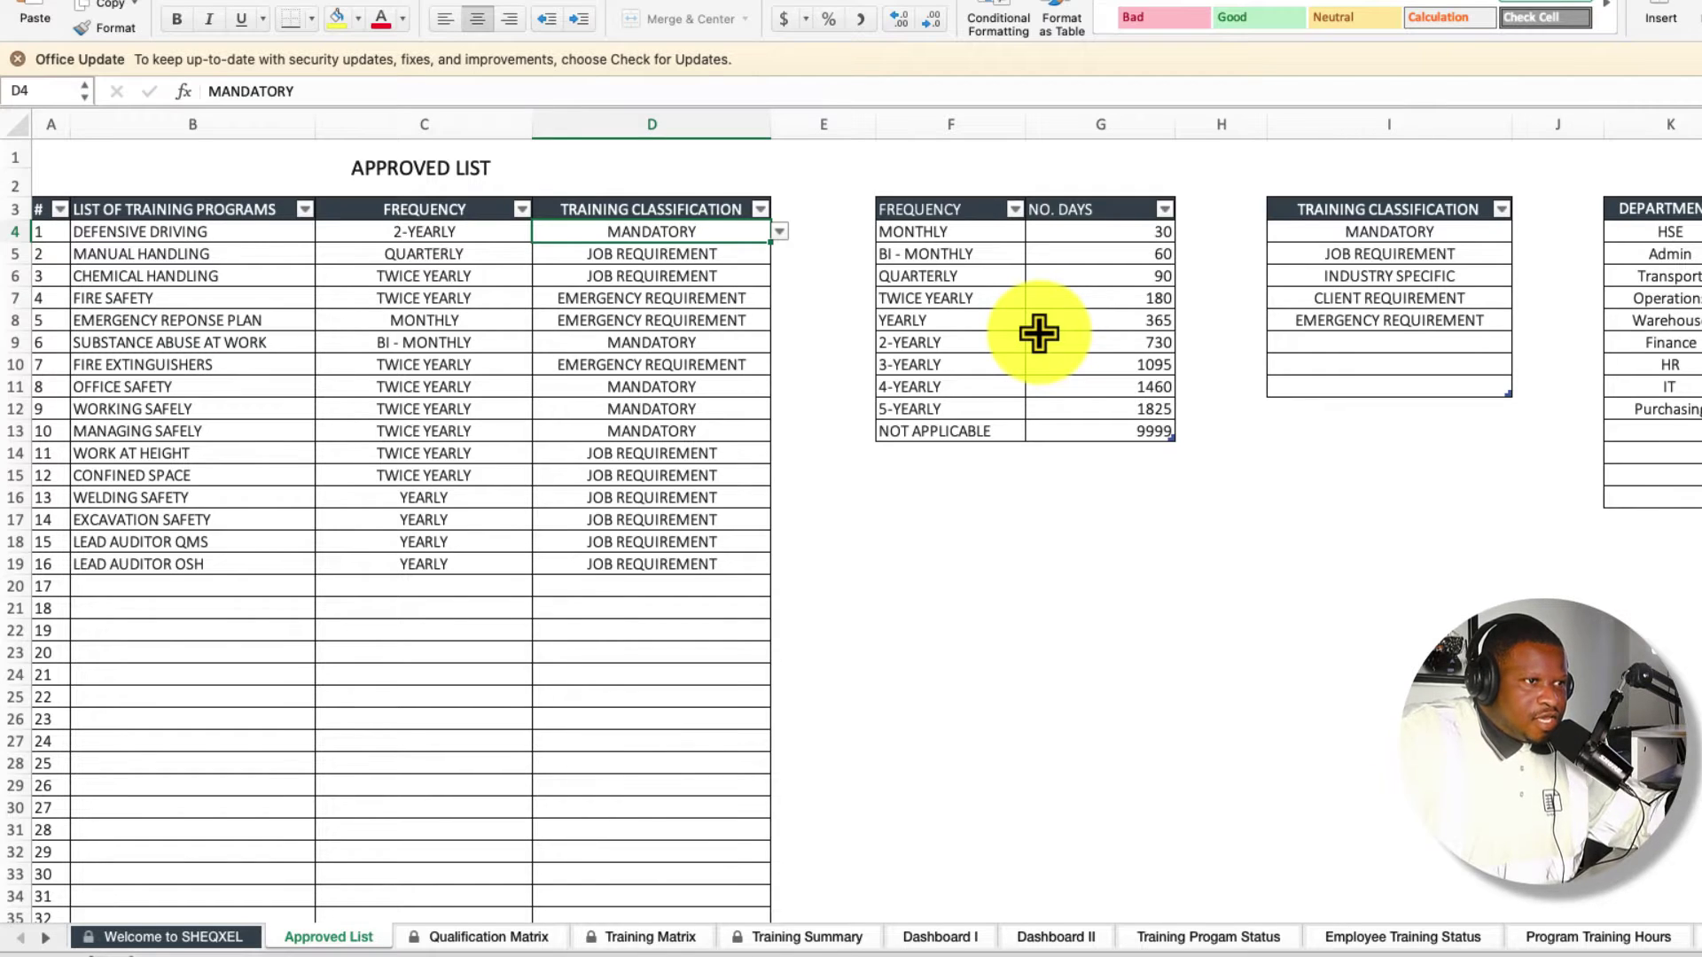
left_click_drag(1389, 231, 1411, 382)
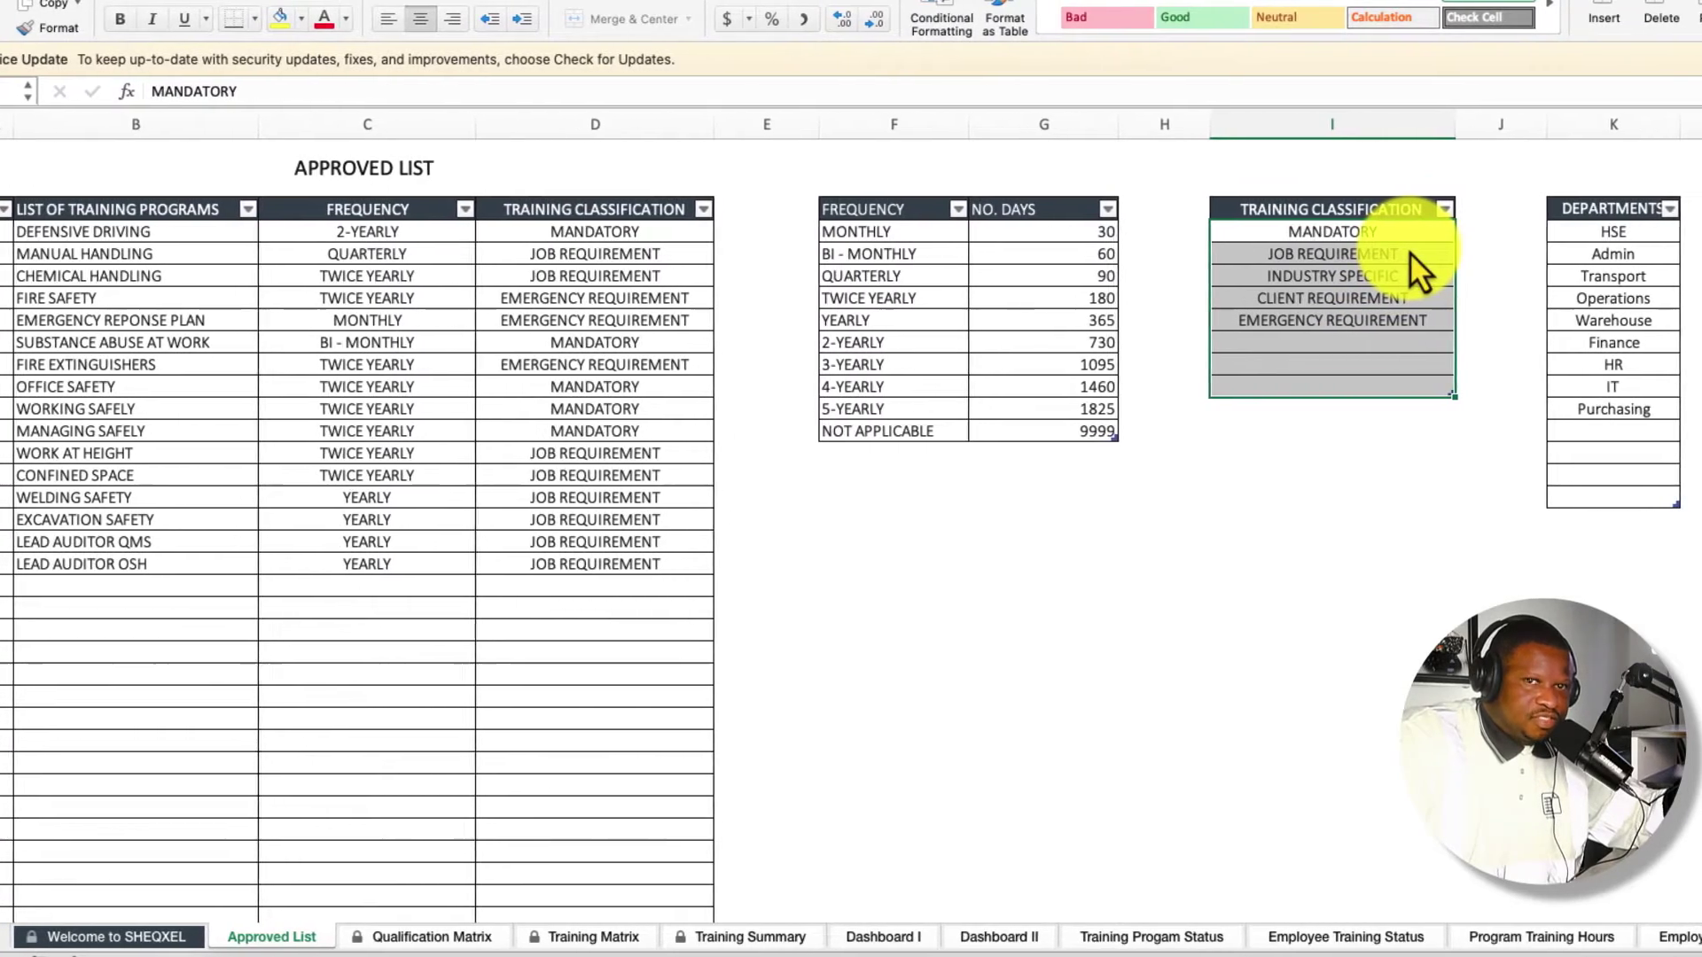
left_click_drag(1613, 229, 1627, 517)
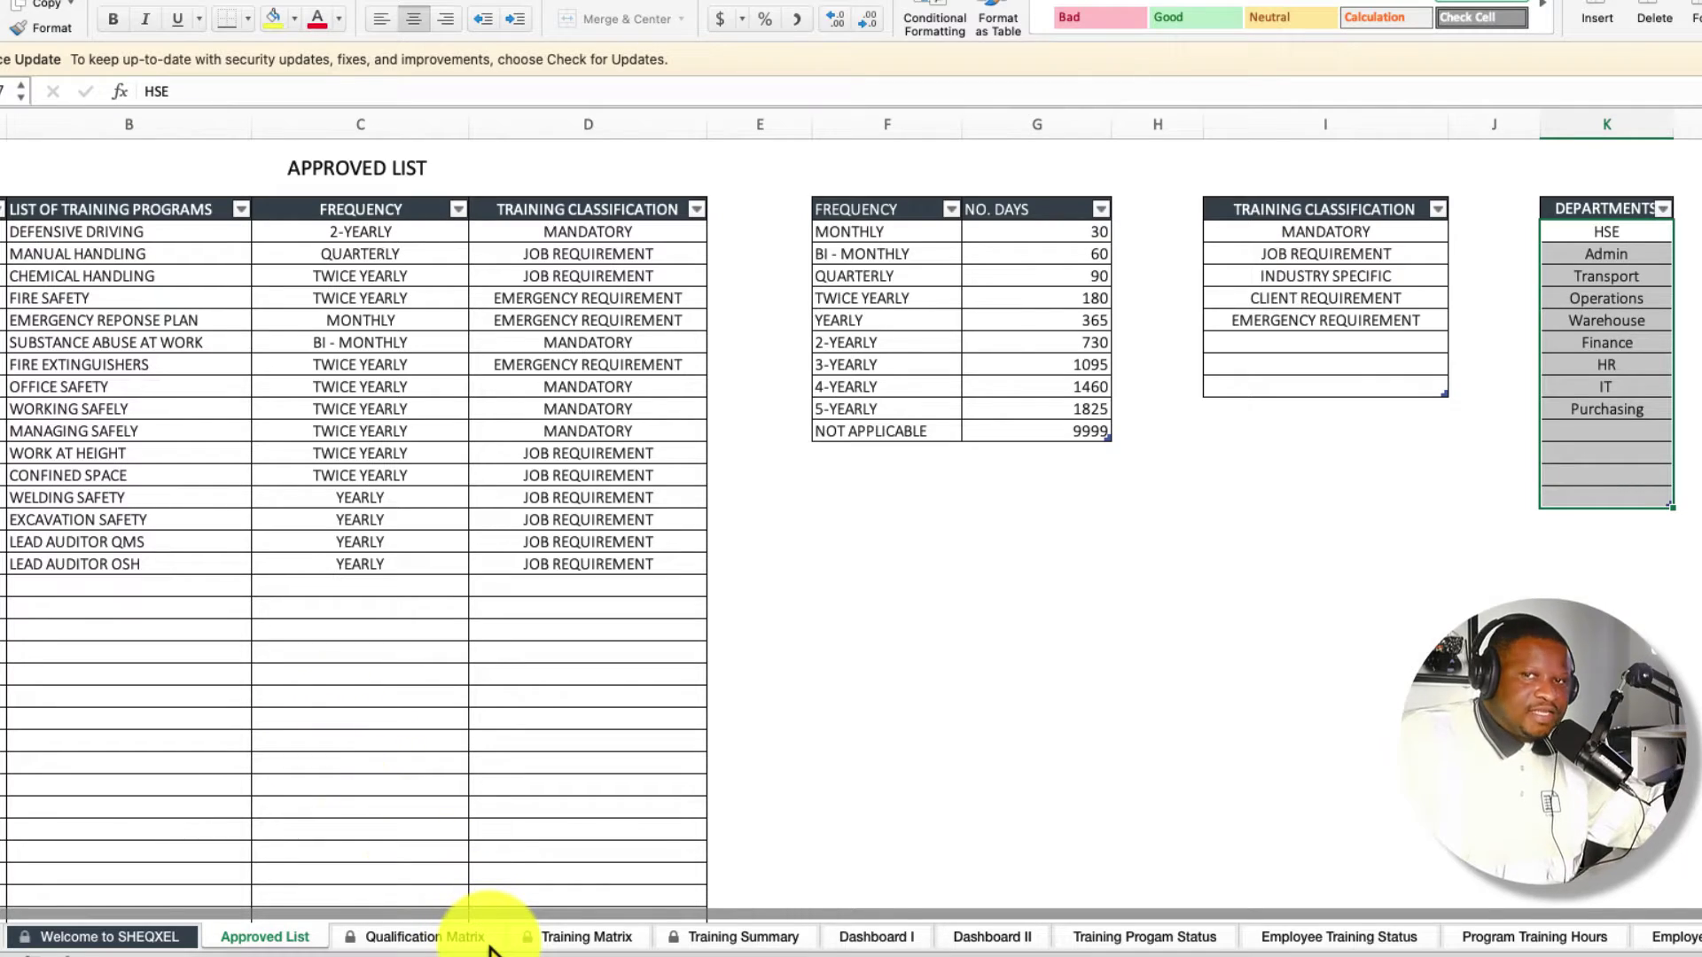
On the Qualification Matrix sheet, select the column B training programs.
left_click(412, 937)
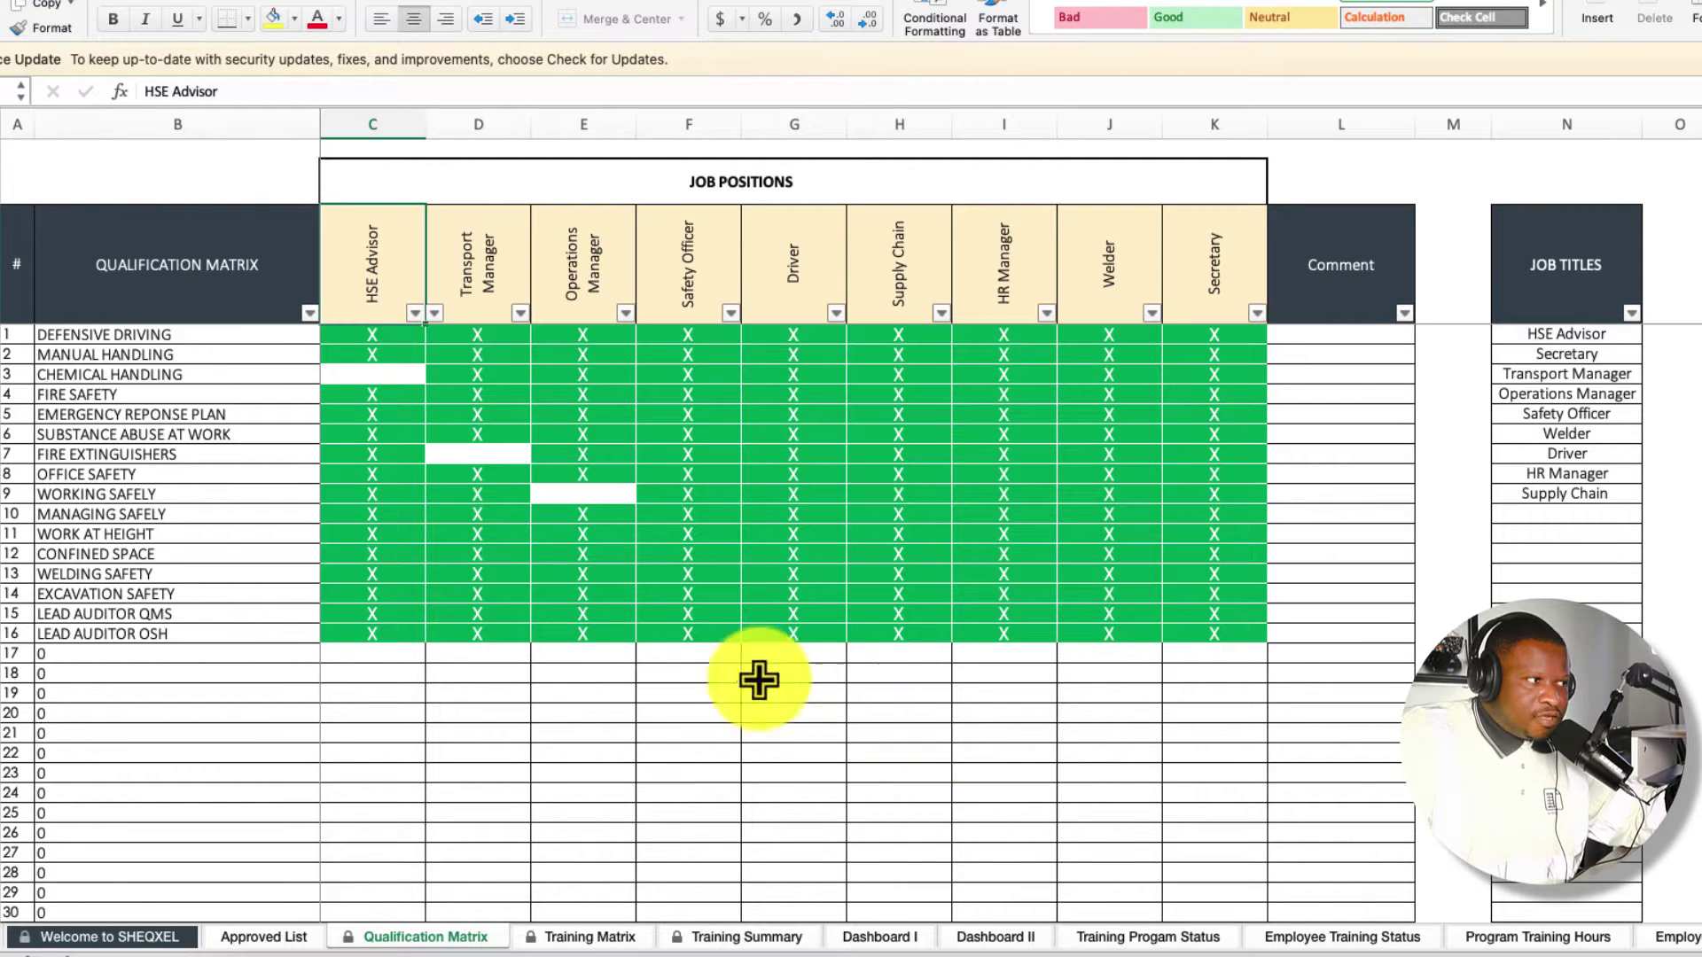
left_click_drag(53, 334, 147, 791)
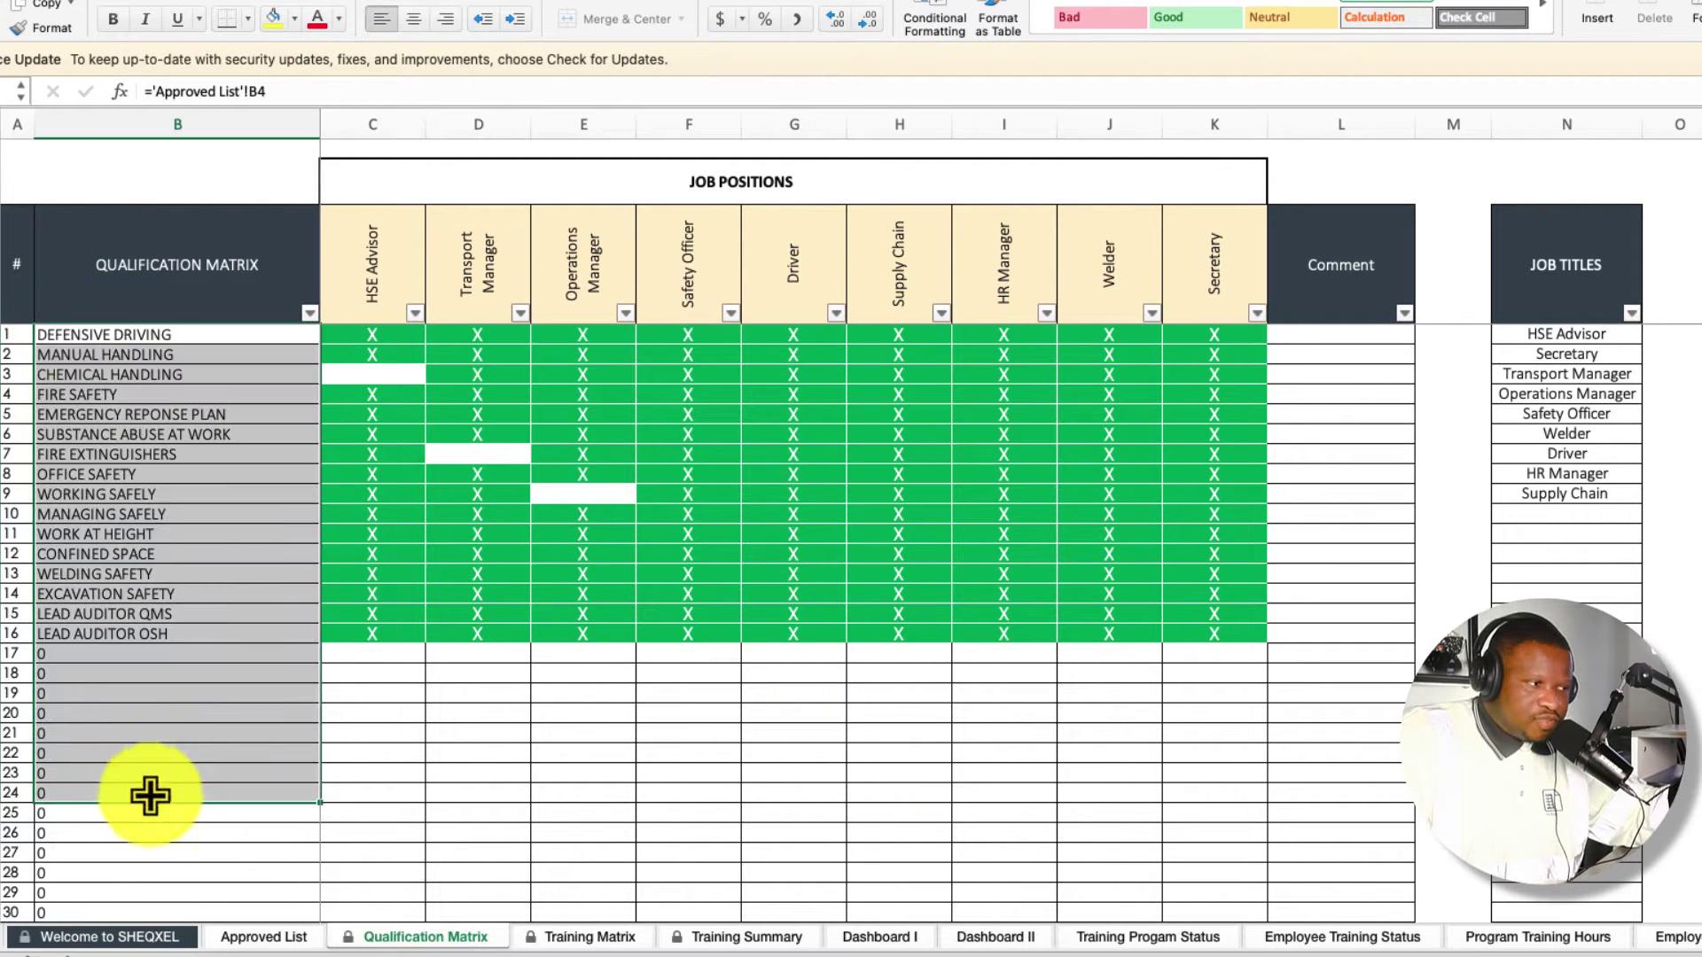
left_click(304, 938)
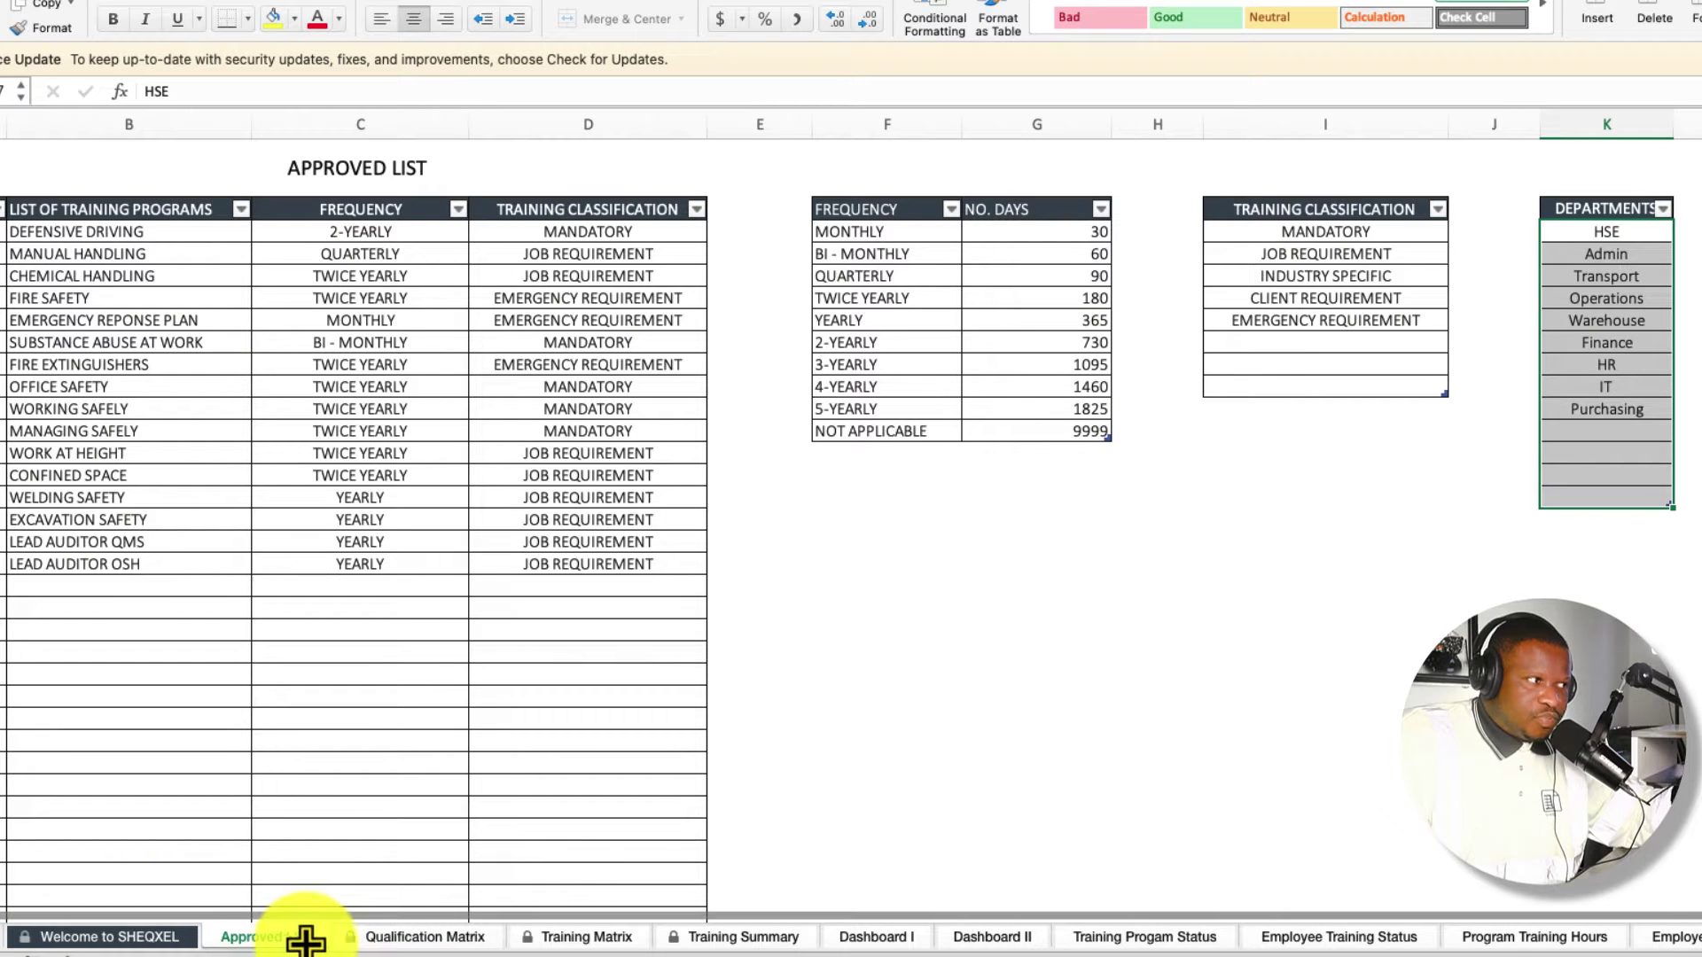
left_click(425, 940)
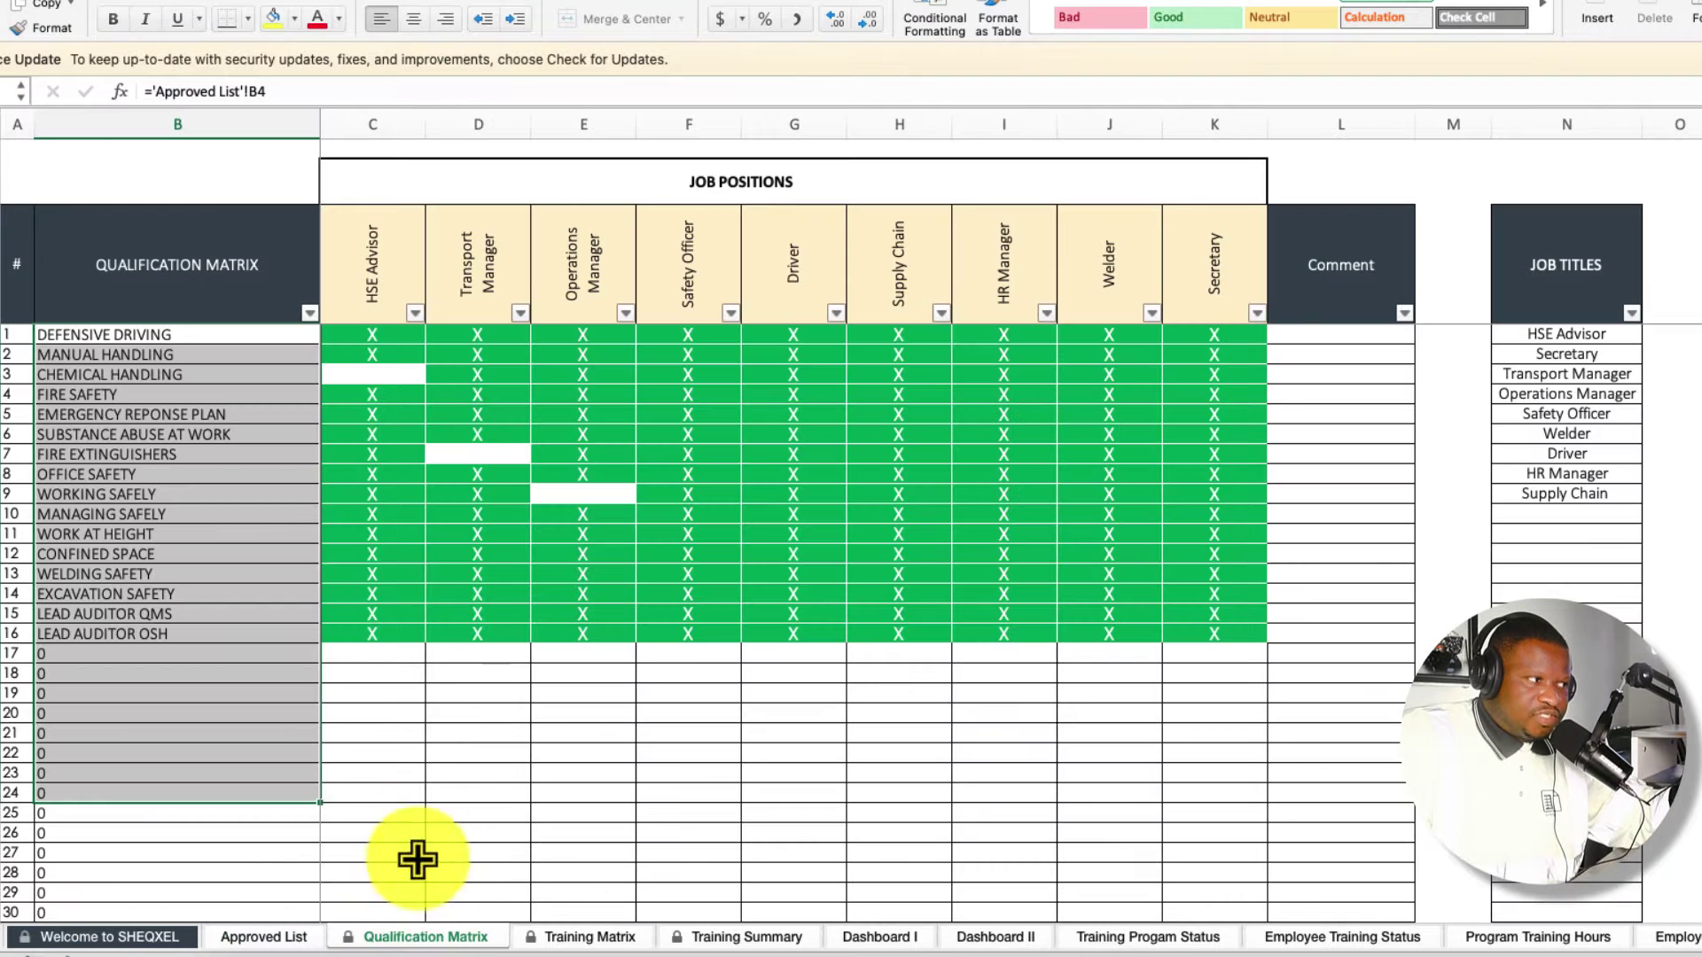
Compare the HSE Advisor header's job title dropdown with the JOB TITLES column entries.
left_click(375, 283)
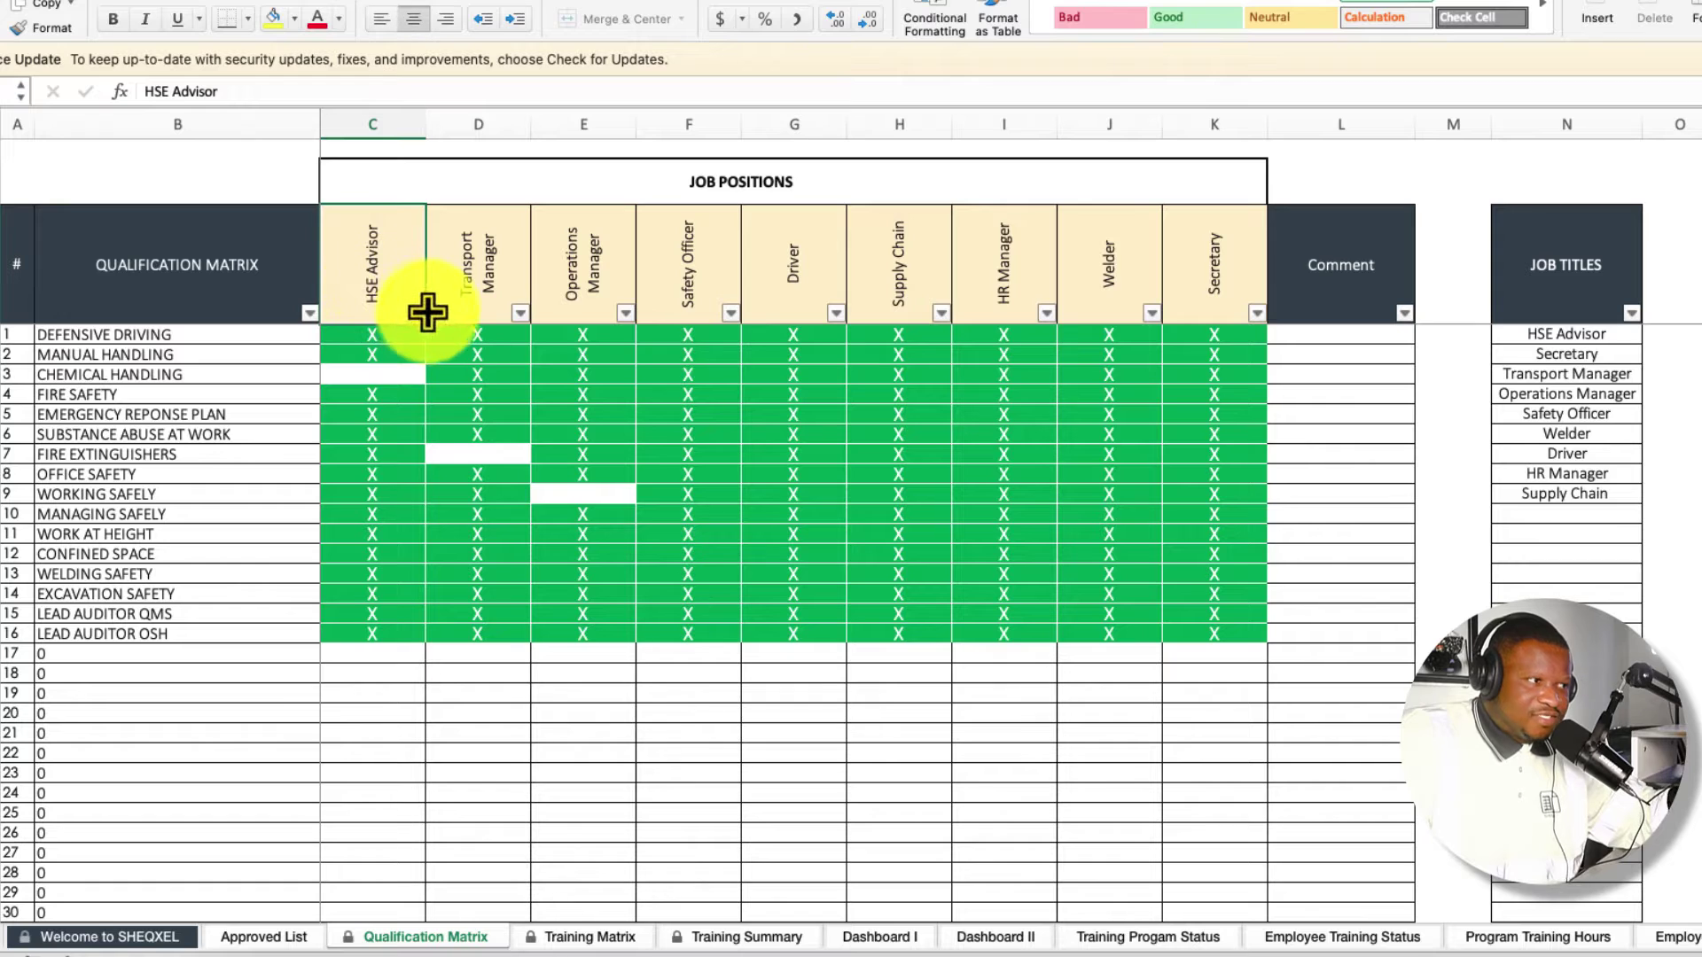
left_click(435, 314)
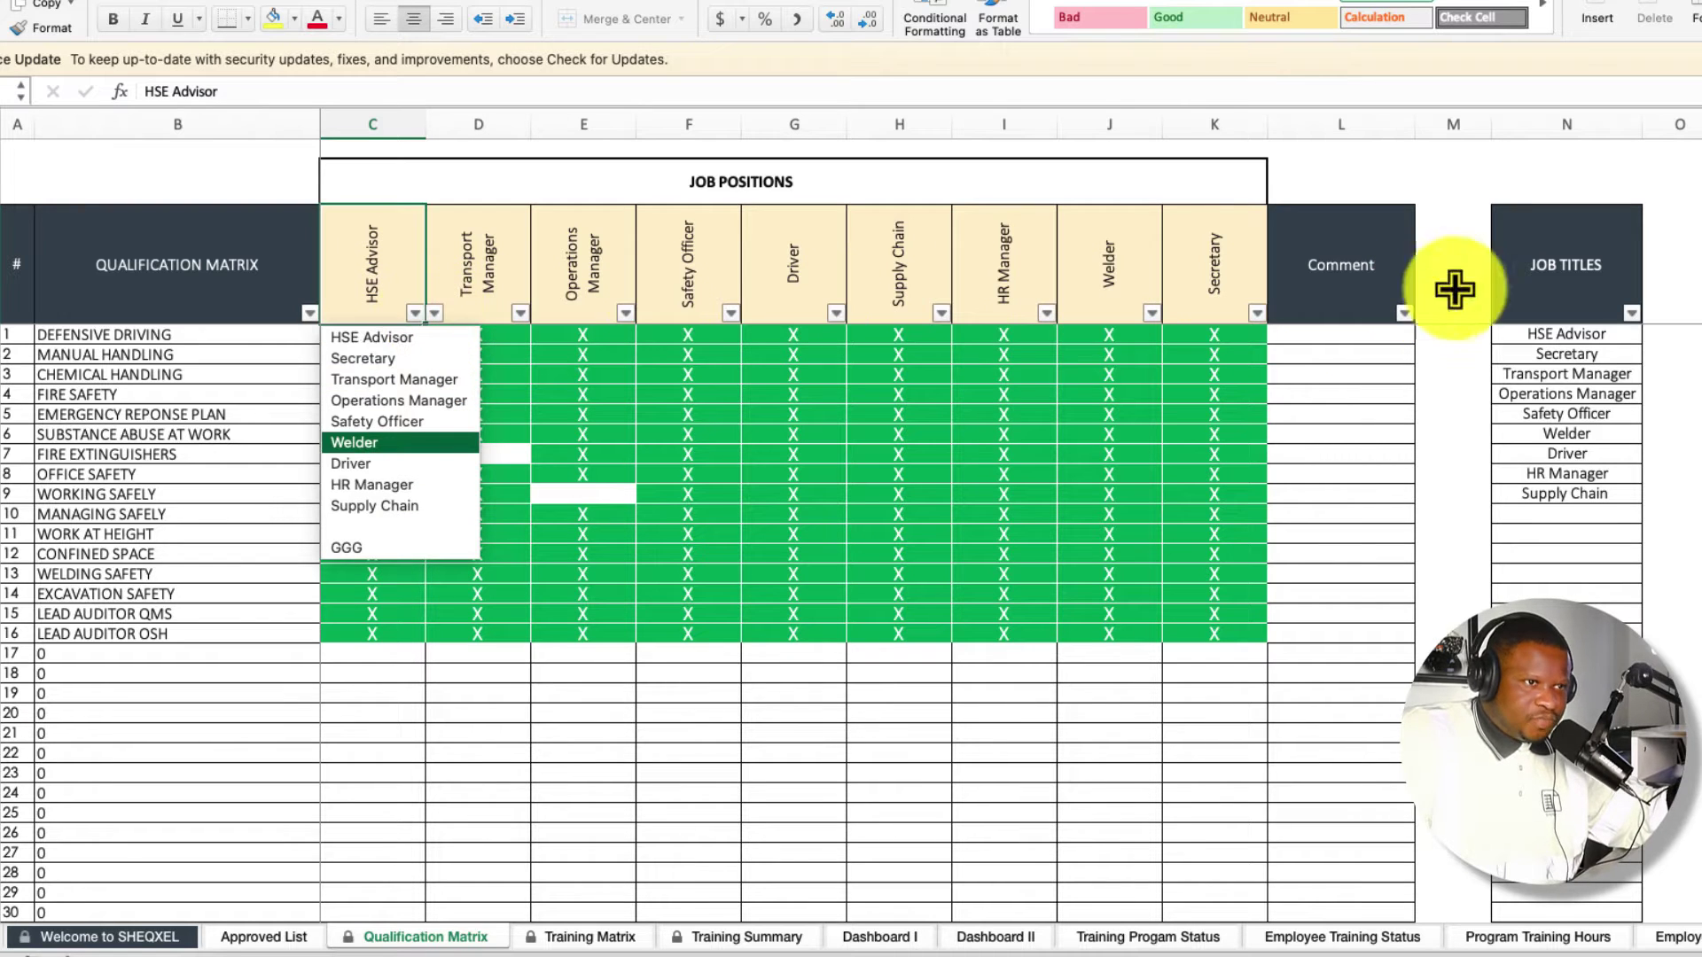
left_click(1550, 278)
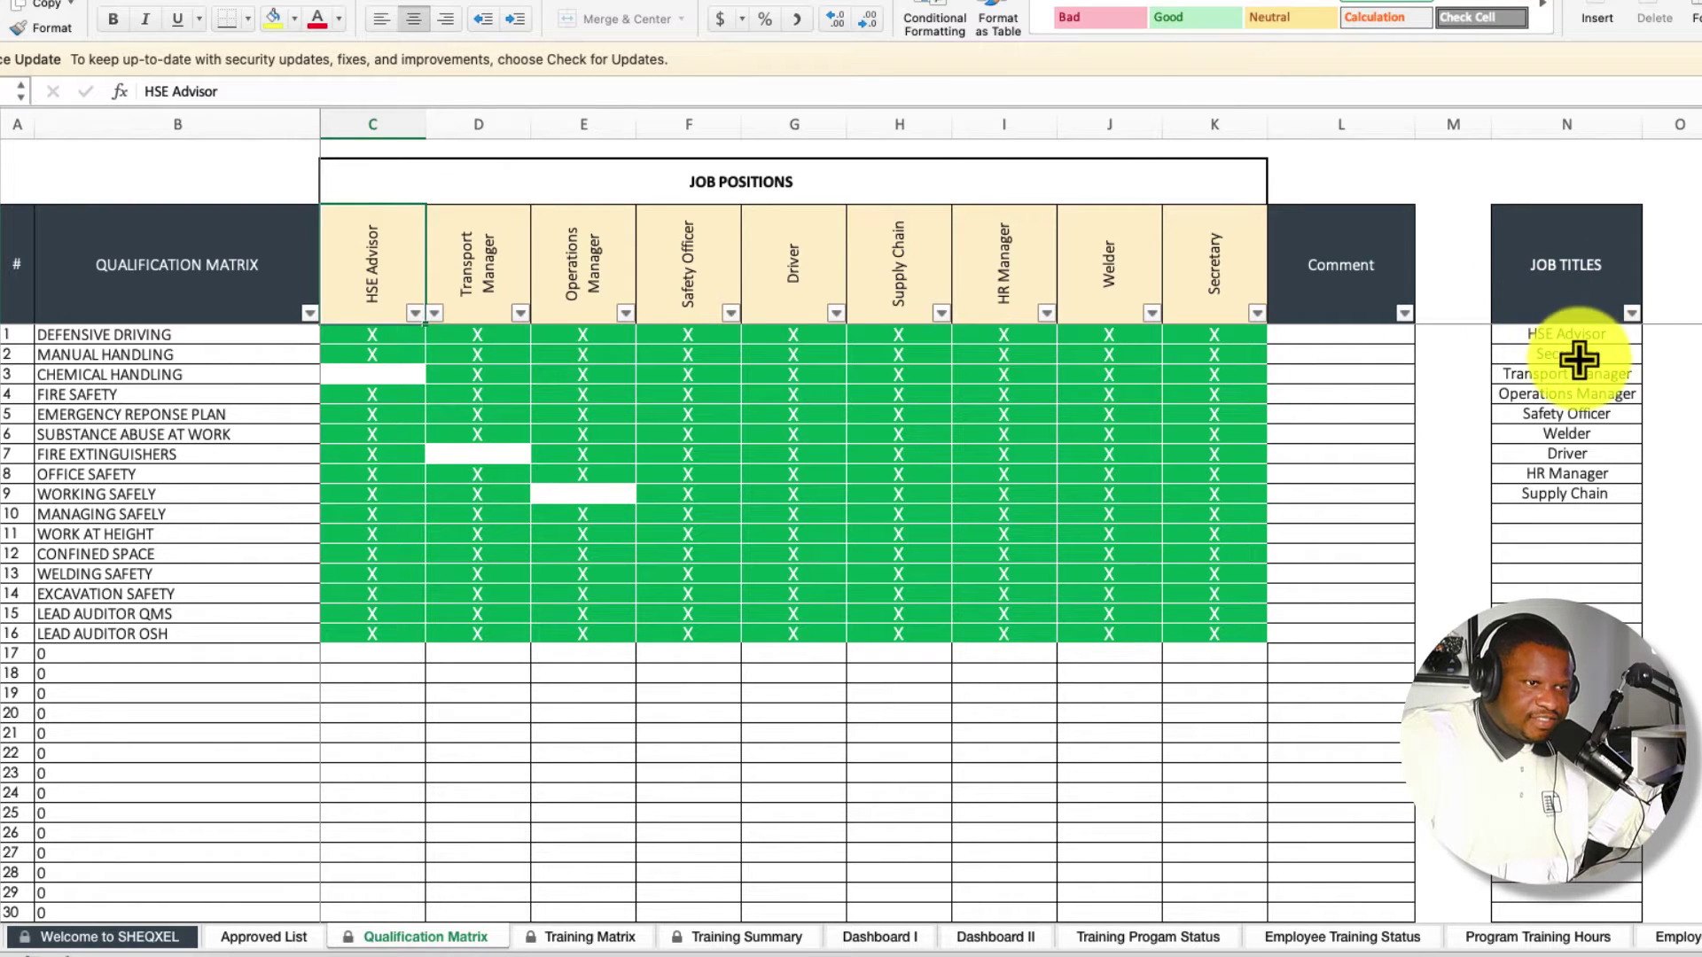
left_click_drag(1576, 352, 1567, 634)
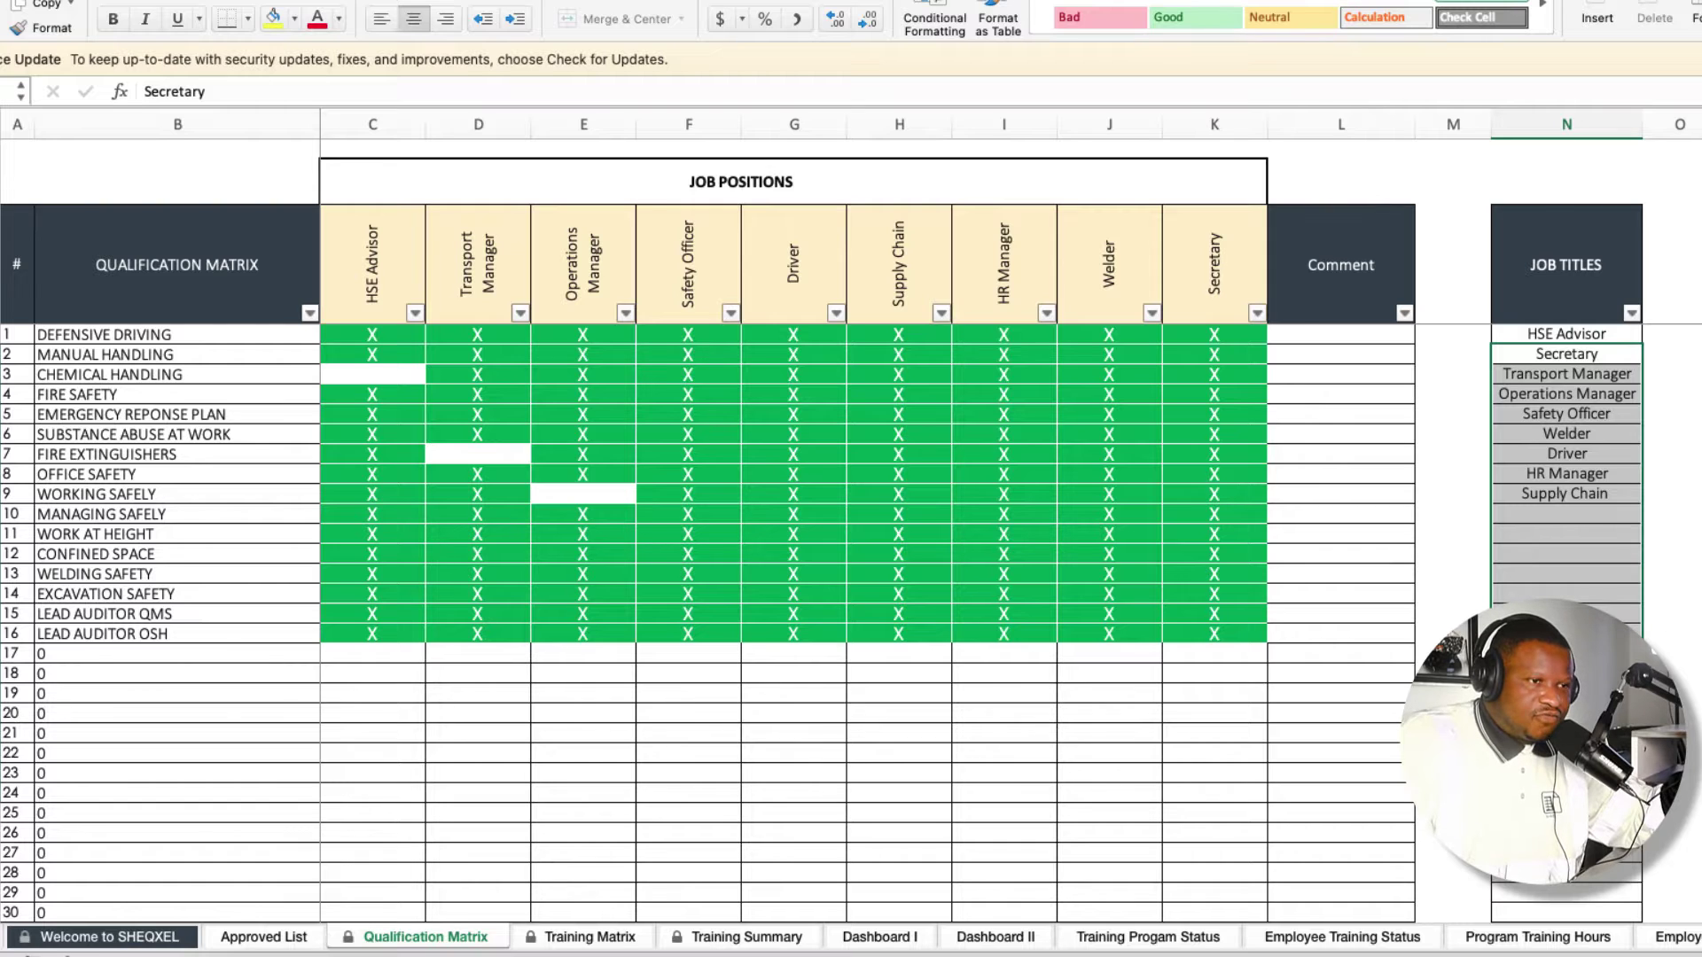
left_click(1555, 334)
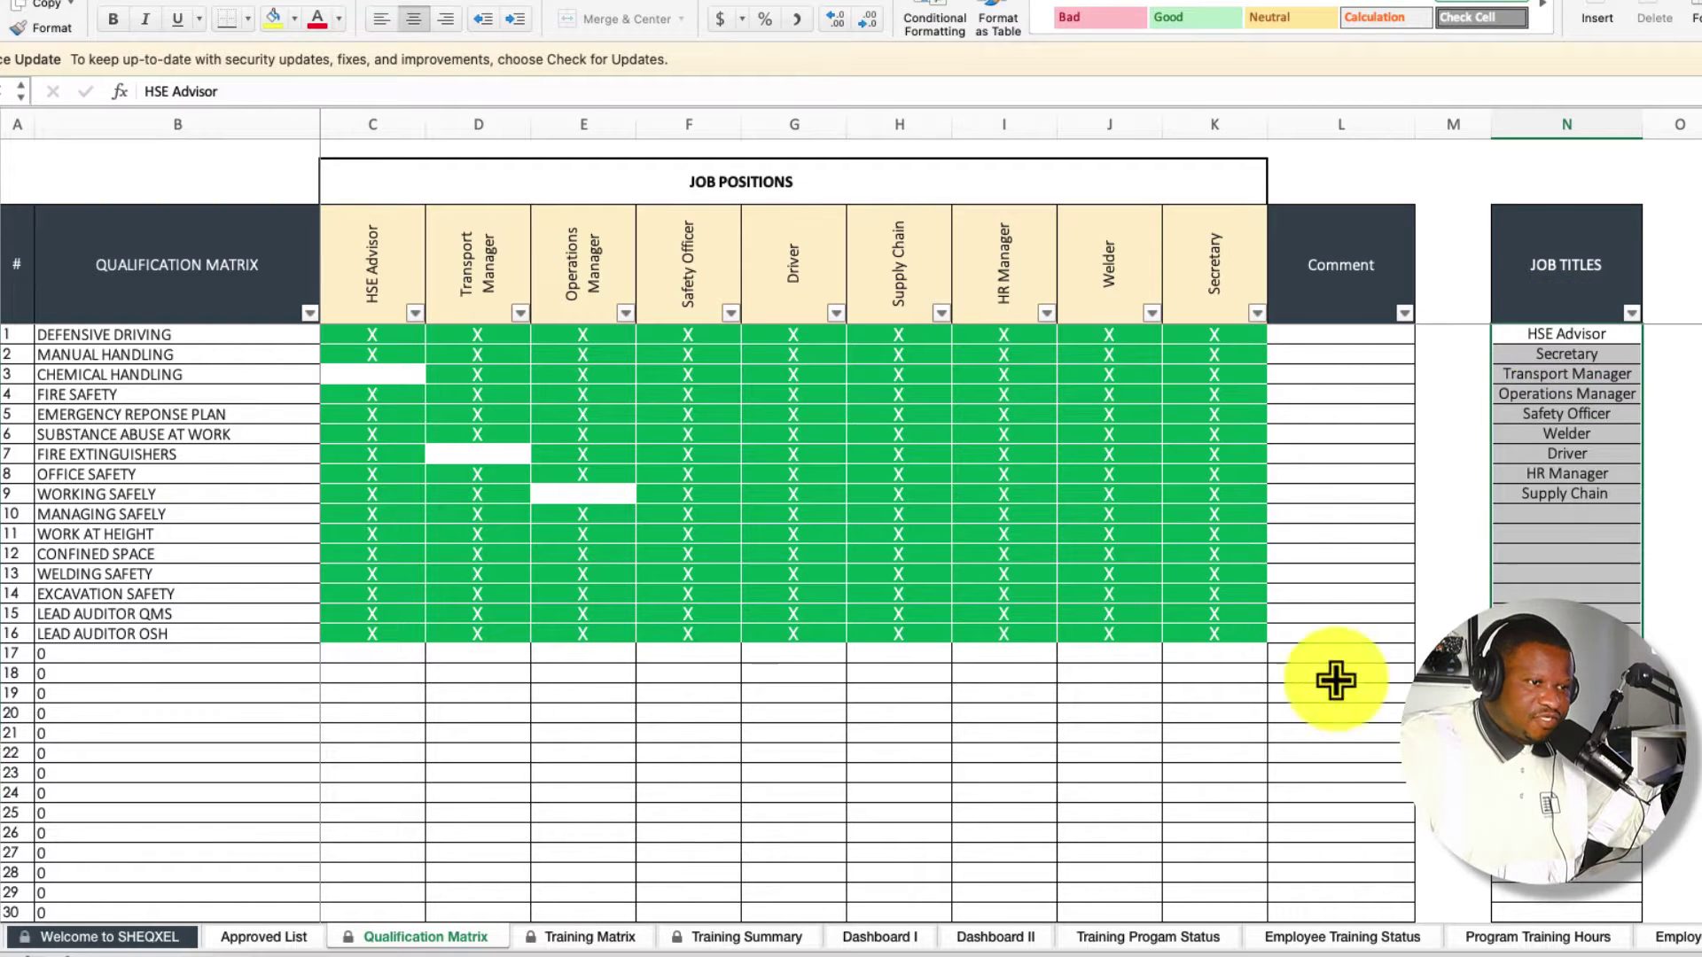
Step through the HSE Advisor choices to find GGG, then dismiss keeping HSE Advisor.
left_click(417, 306)
left_click(431, 316)
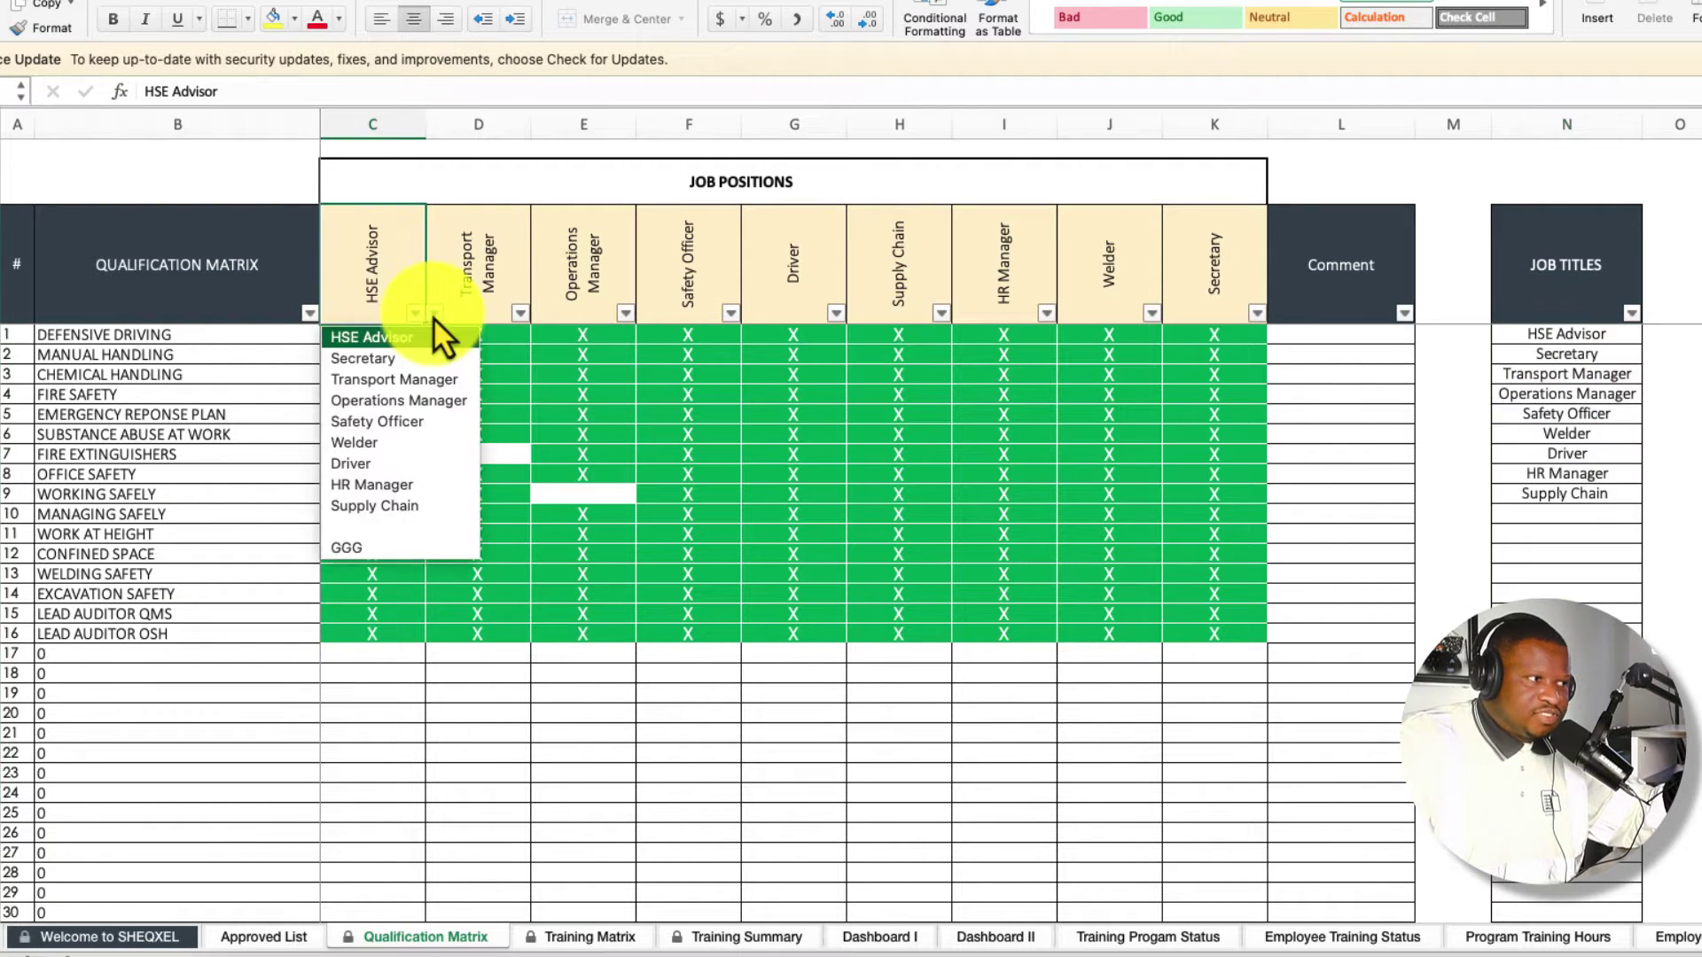
key("Down")
key("Down")
key("Down")
key("Down")
key("Down")
key("Down")
key("Down")
key("Down")
key("Down")
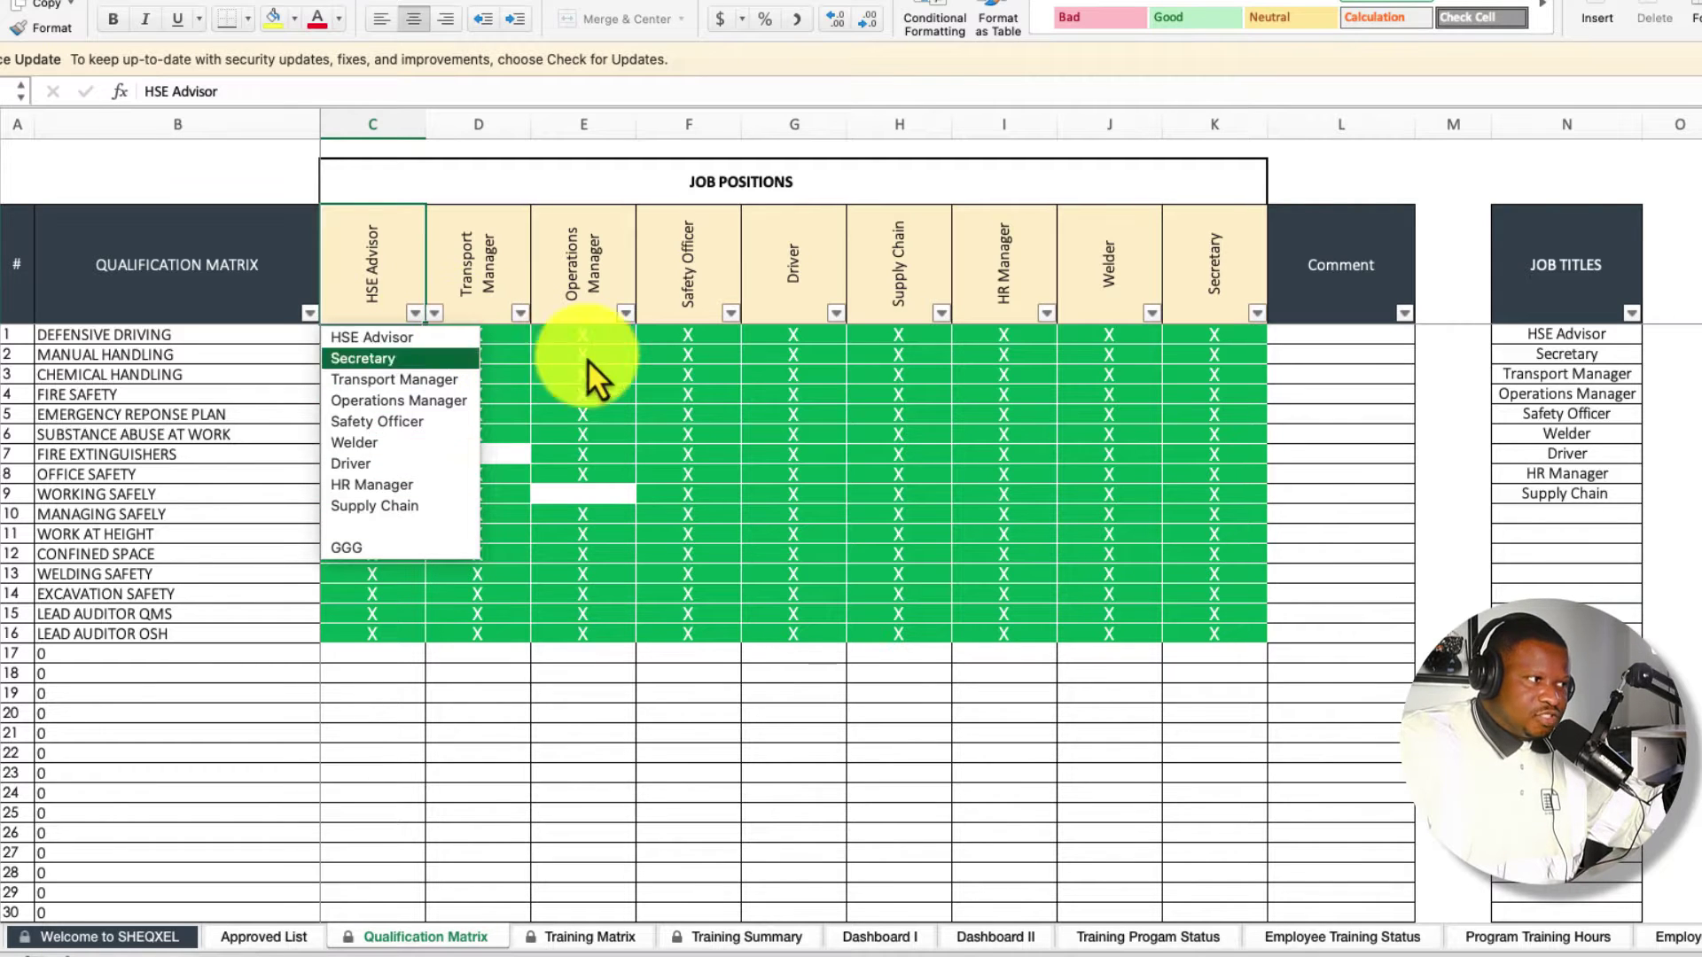
scroll(1587, 625, "down", 20)
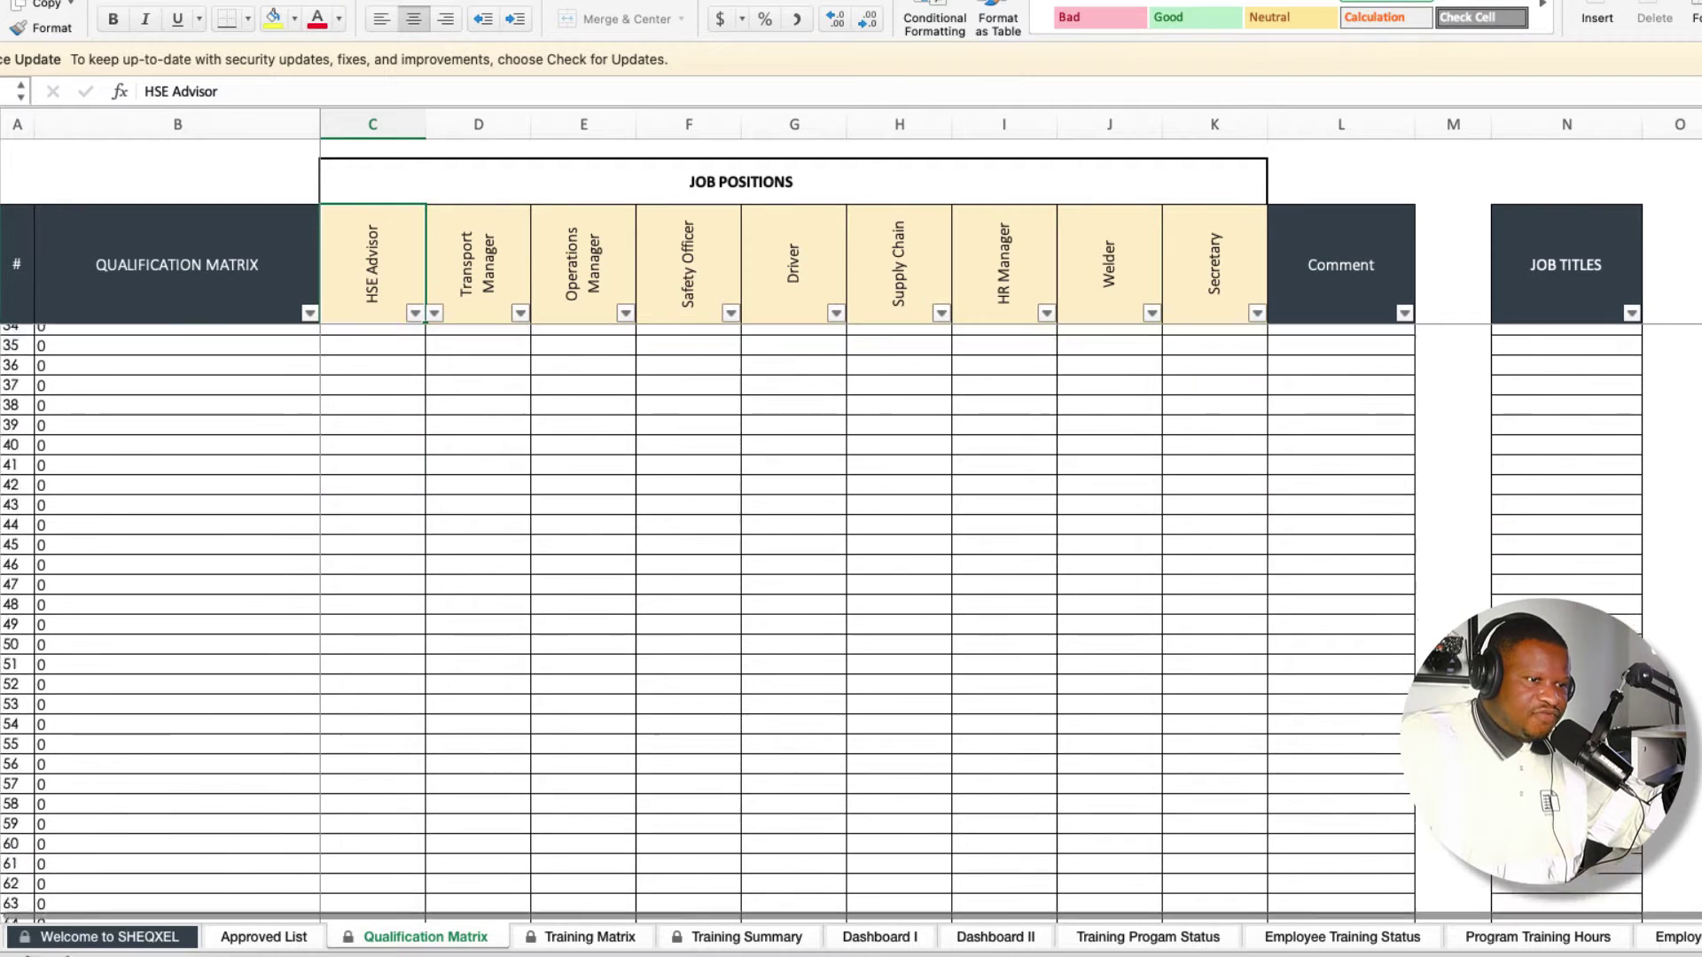
left_click(1569, 578)
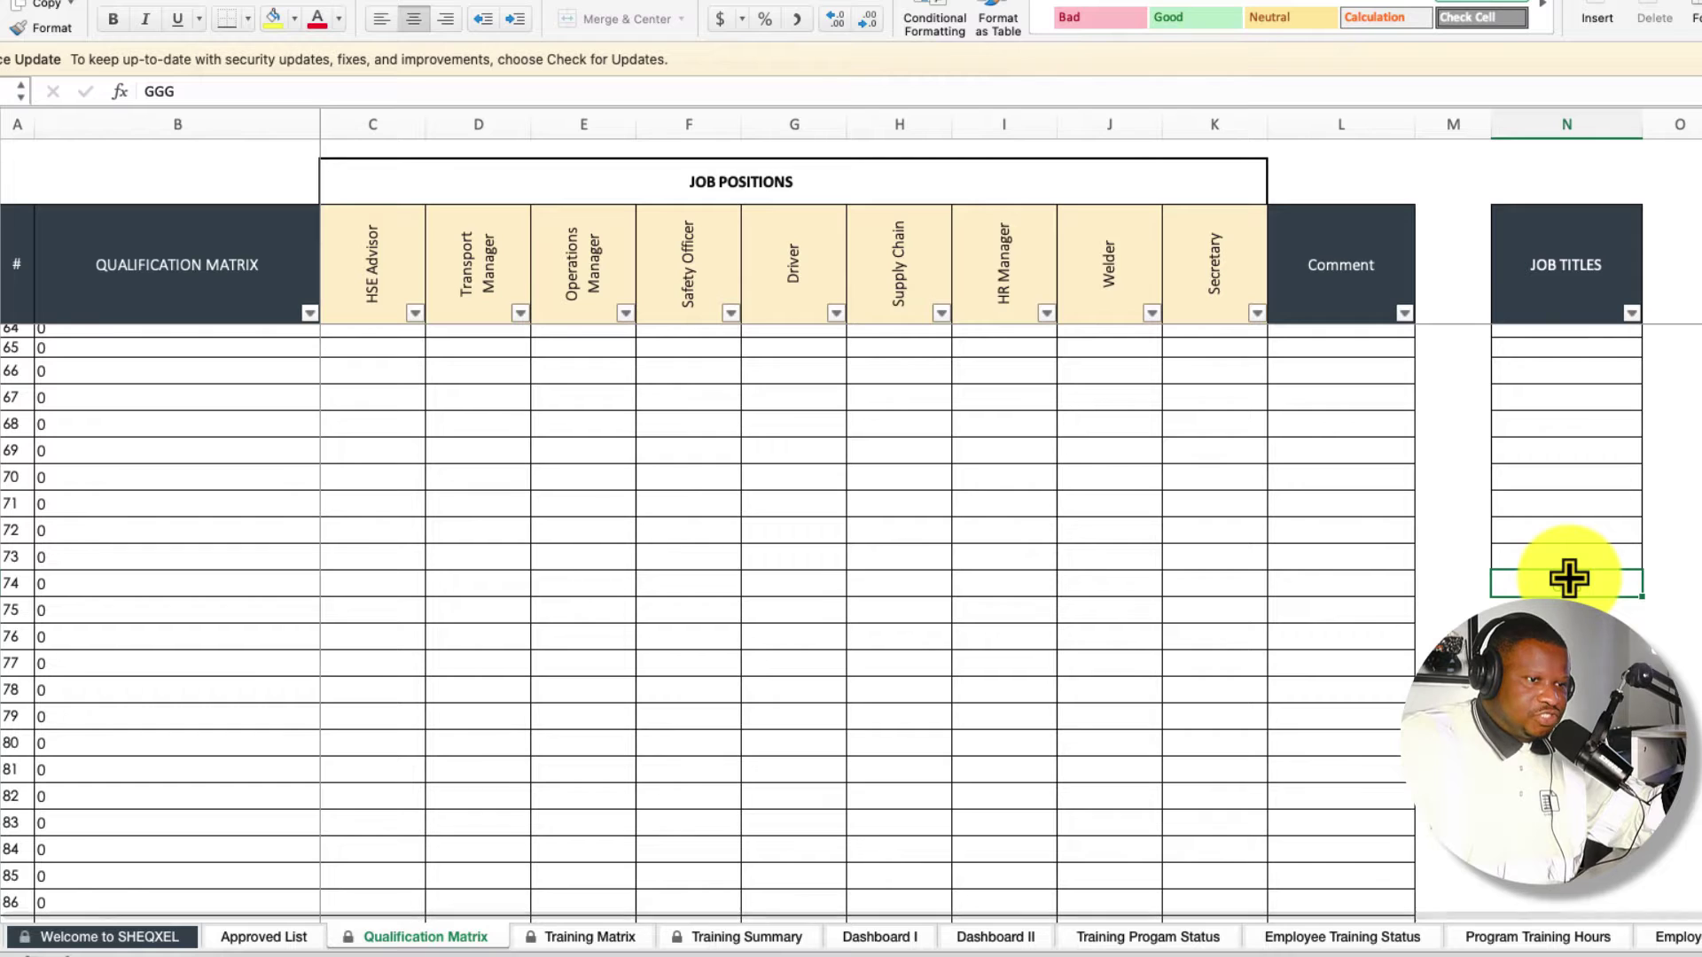
left_click(380, 274)
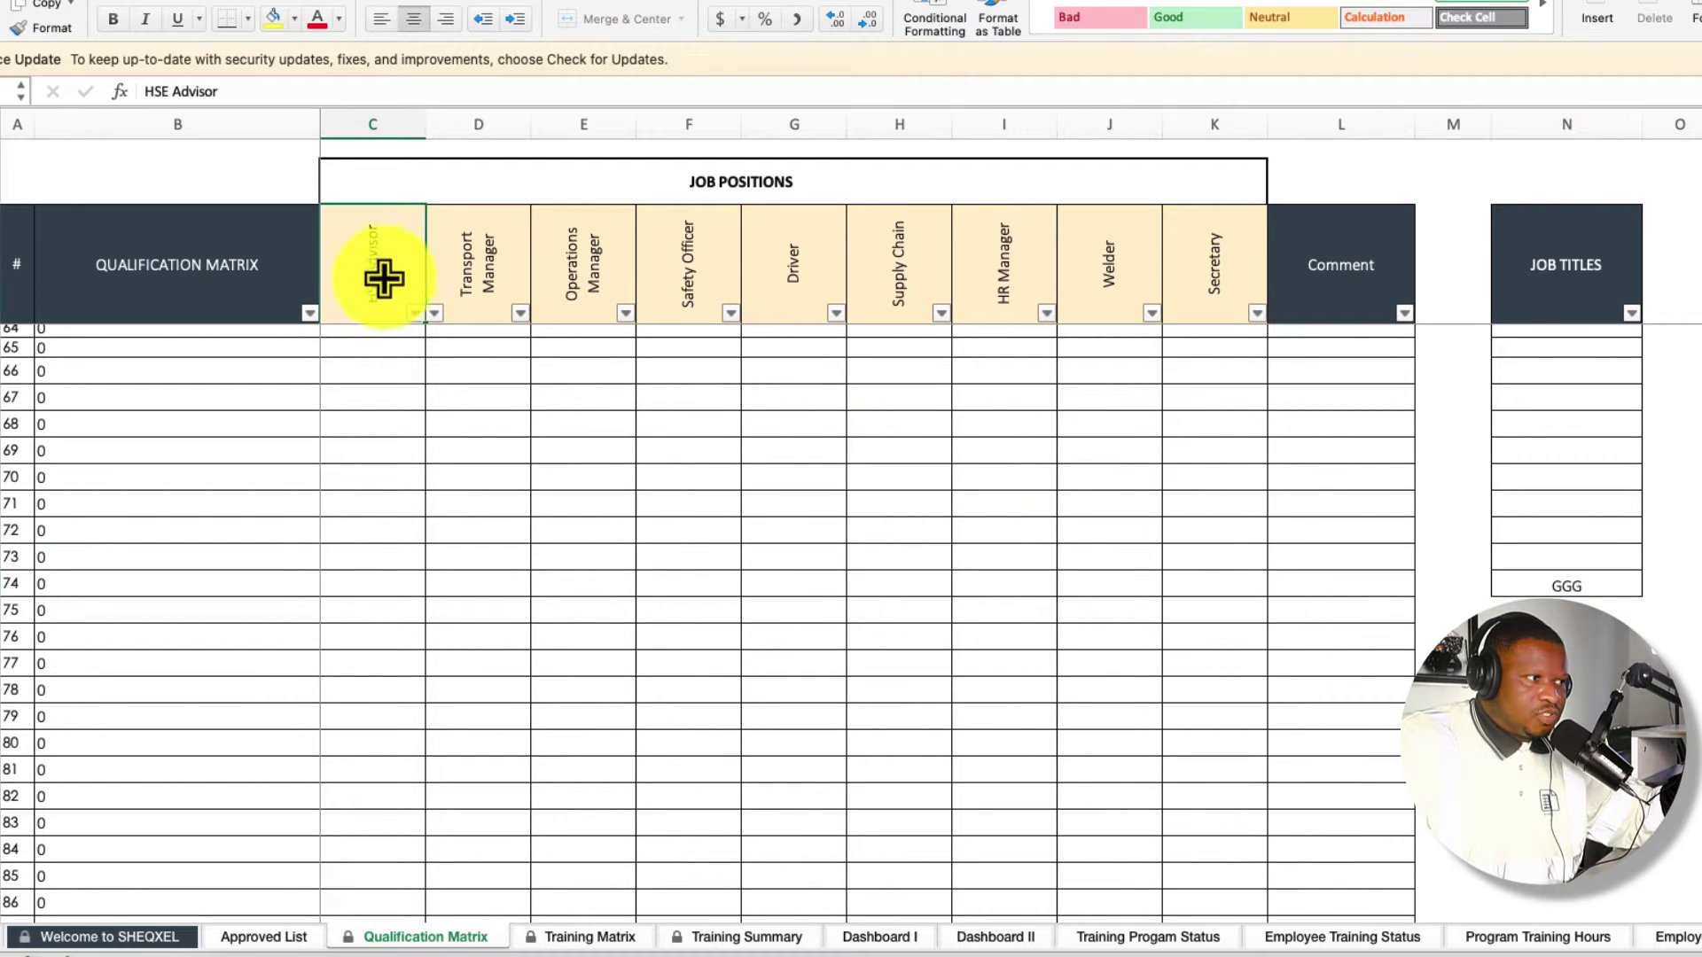
left_click(434, 313)
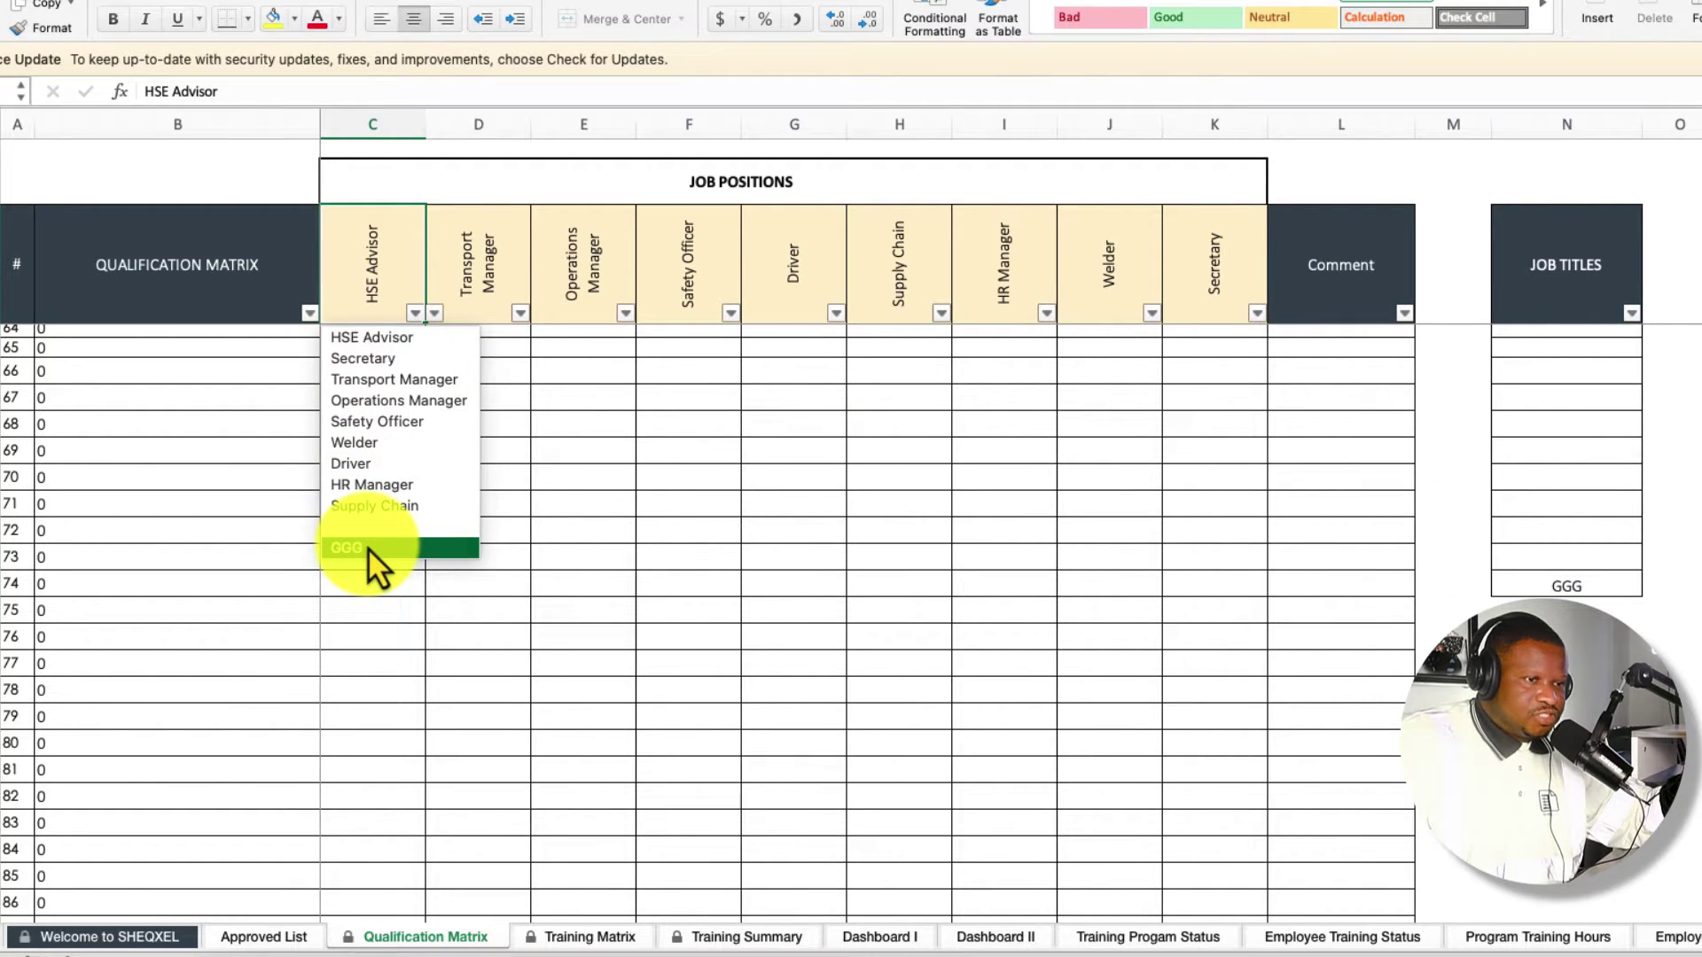
key("Escape")
scroll(367, 544, "up", 20)
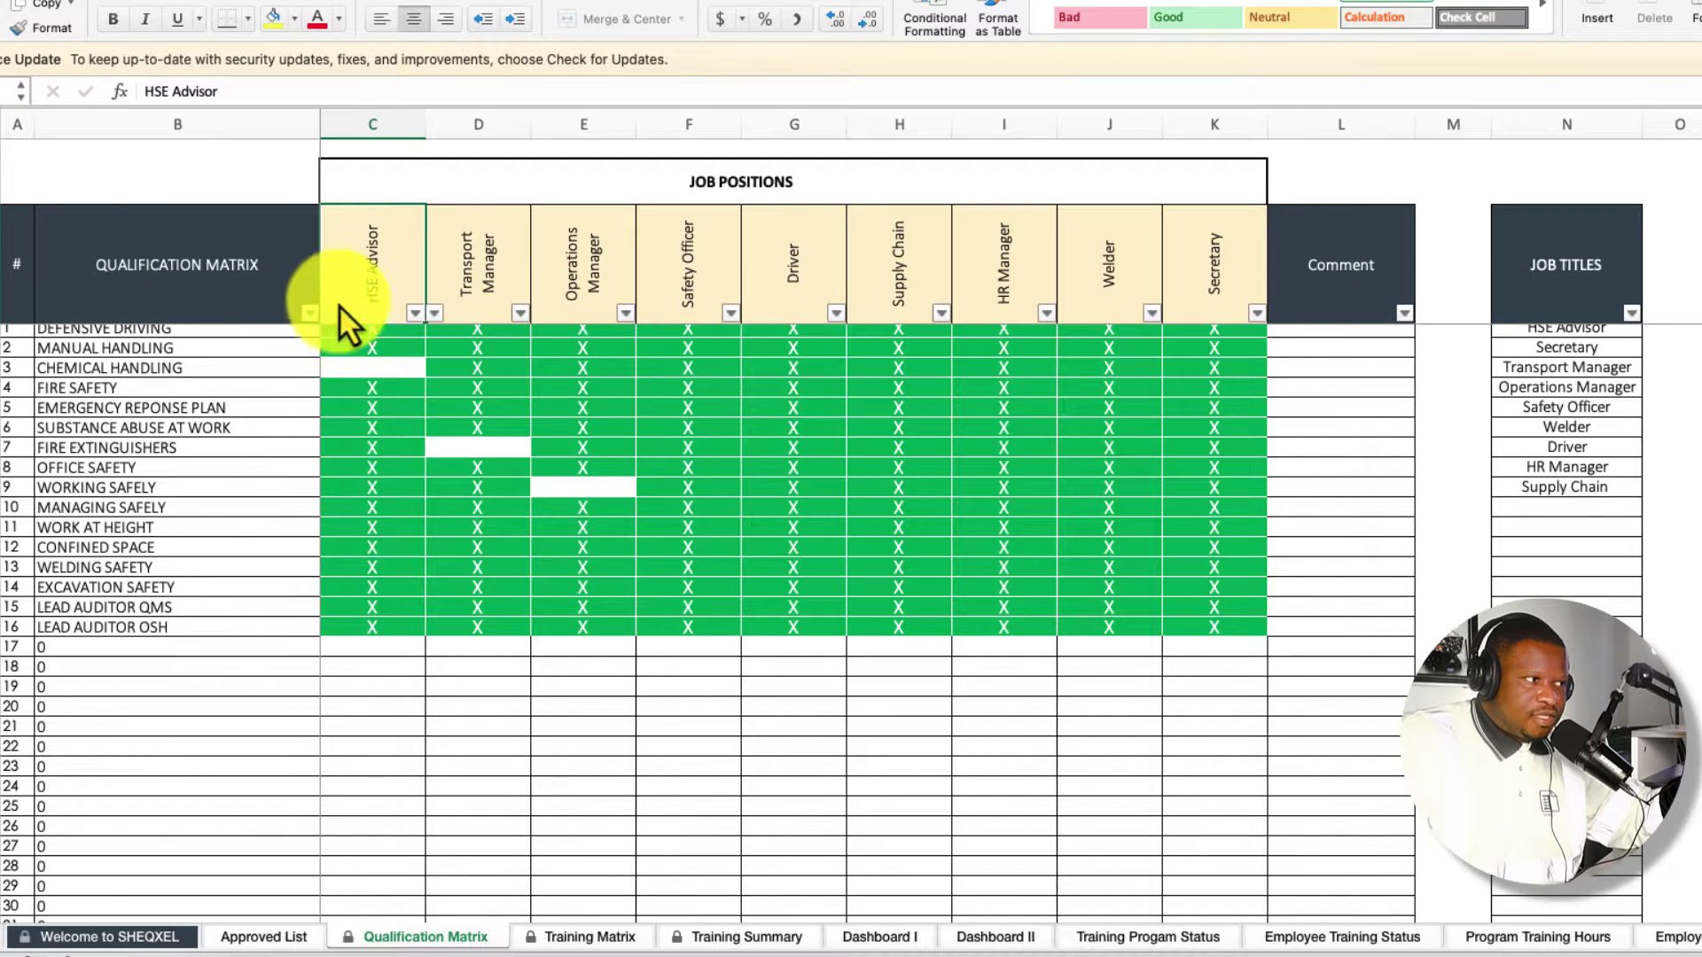
left_click(309, 313)
left_click(378, 280)
left_click(653, 511)
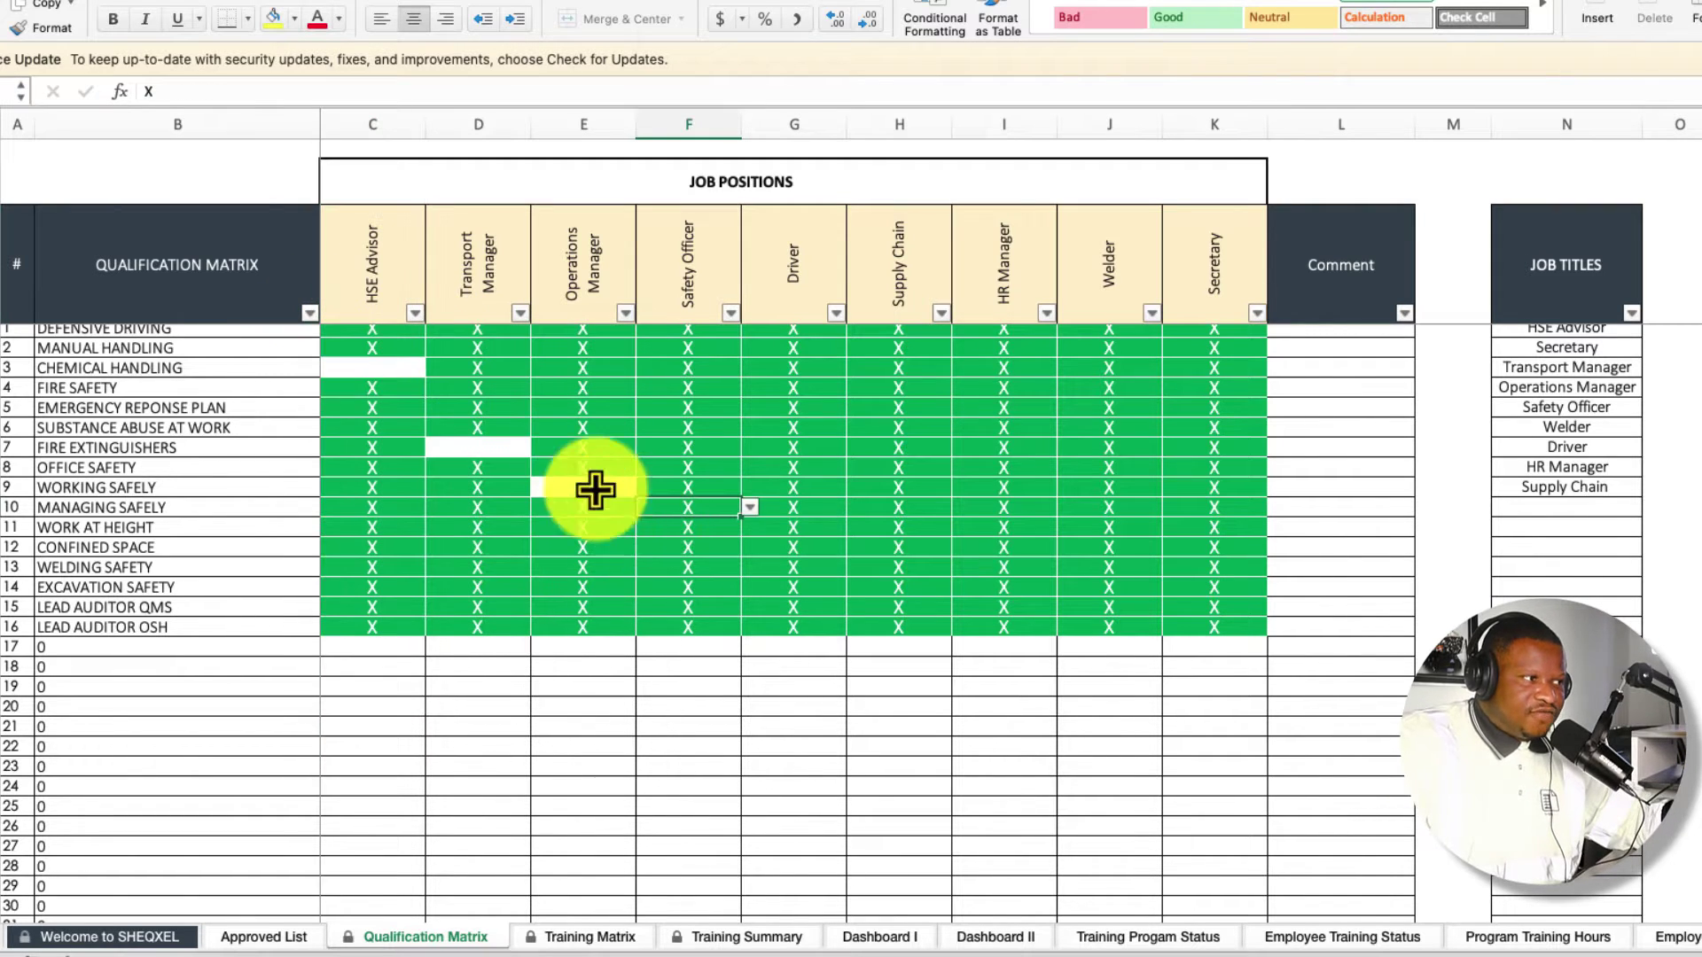
left_click_drag(261, 315, 1200, 284)
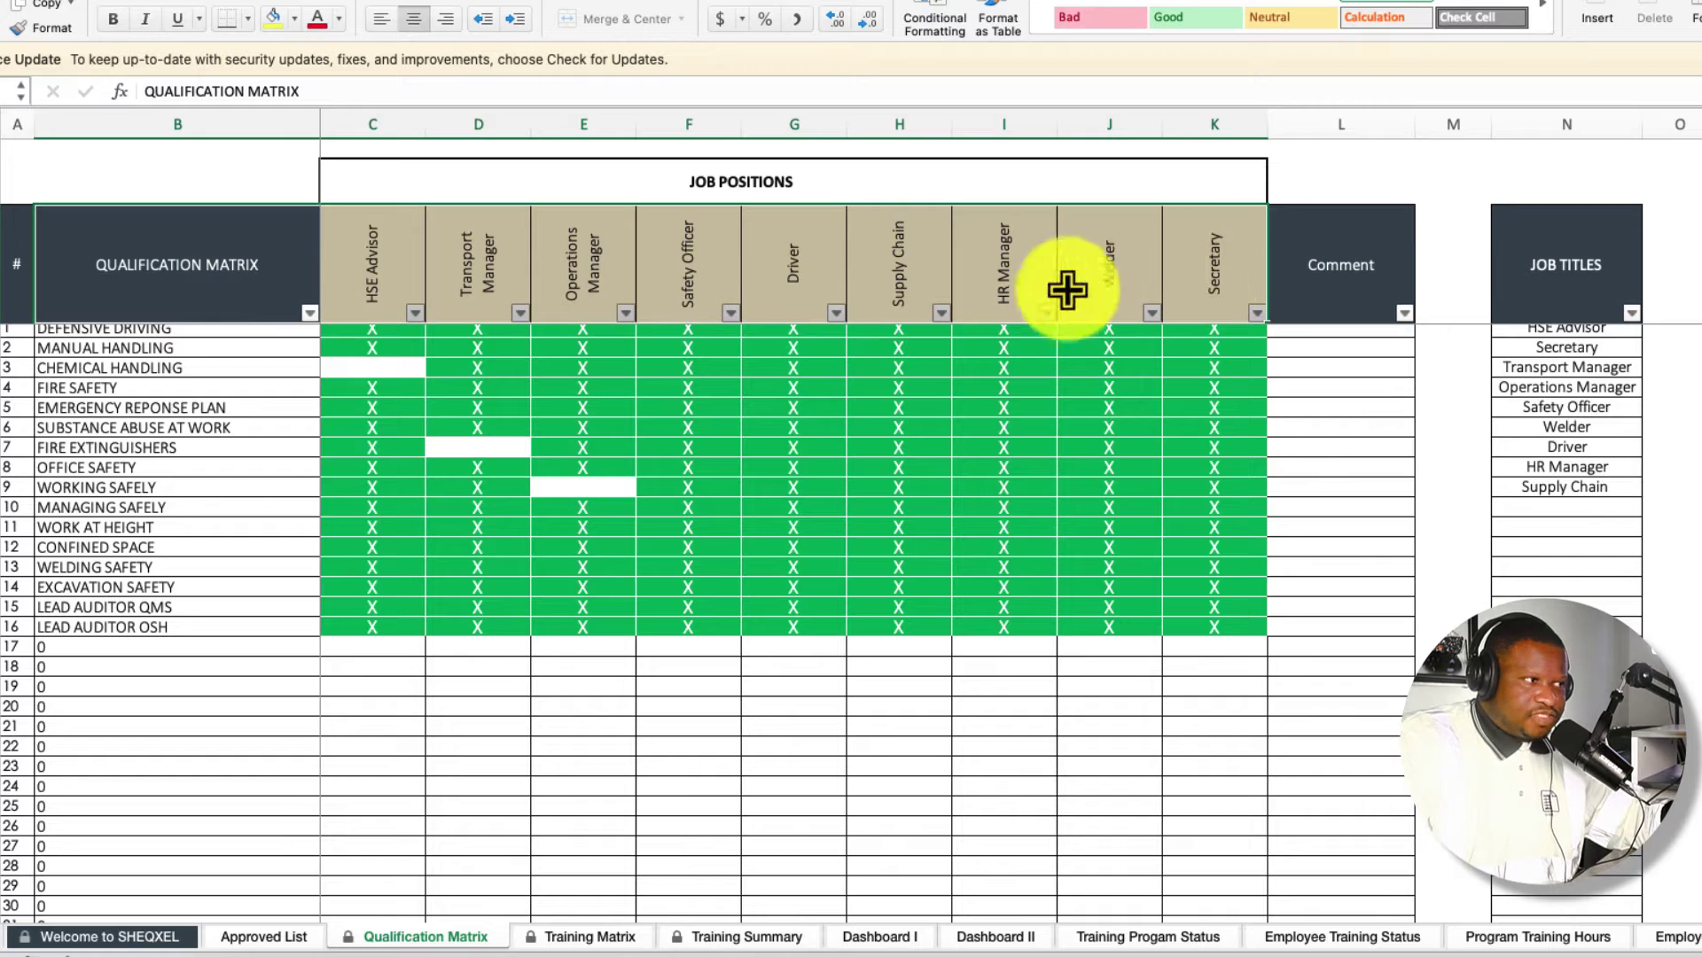
left_click(413, 311)
left_click(351, 514)
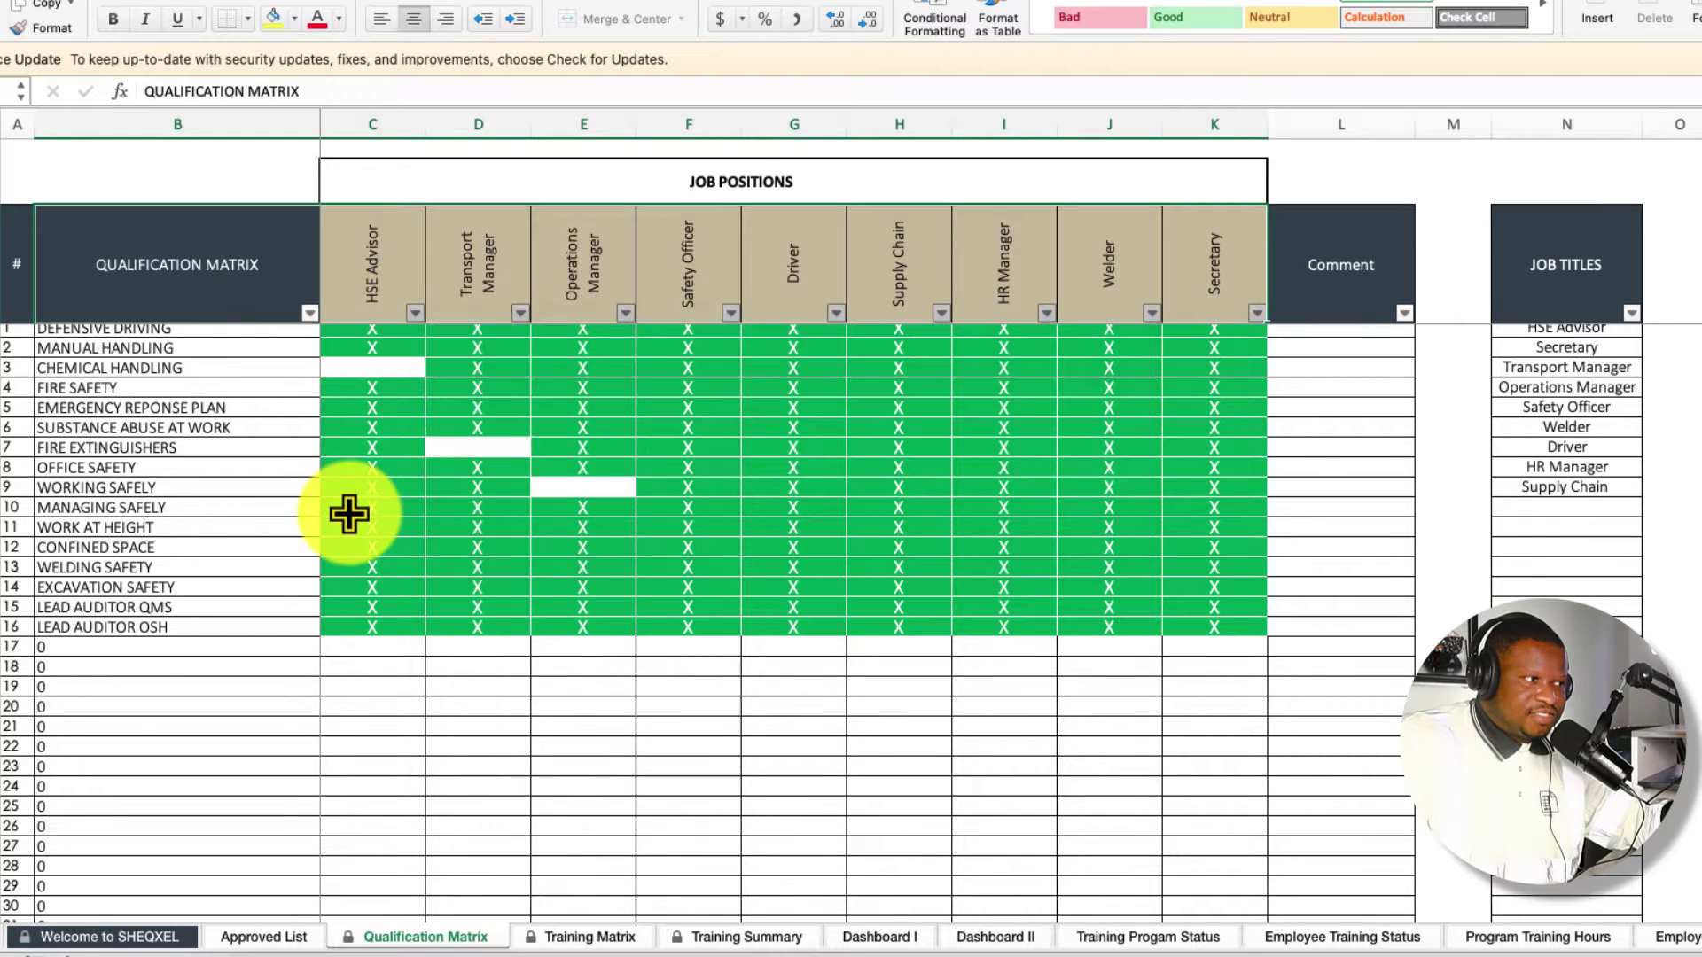
left_click(383, 275)
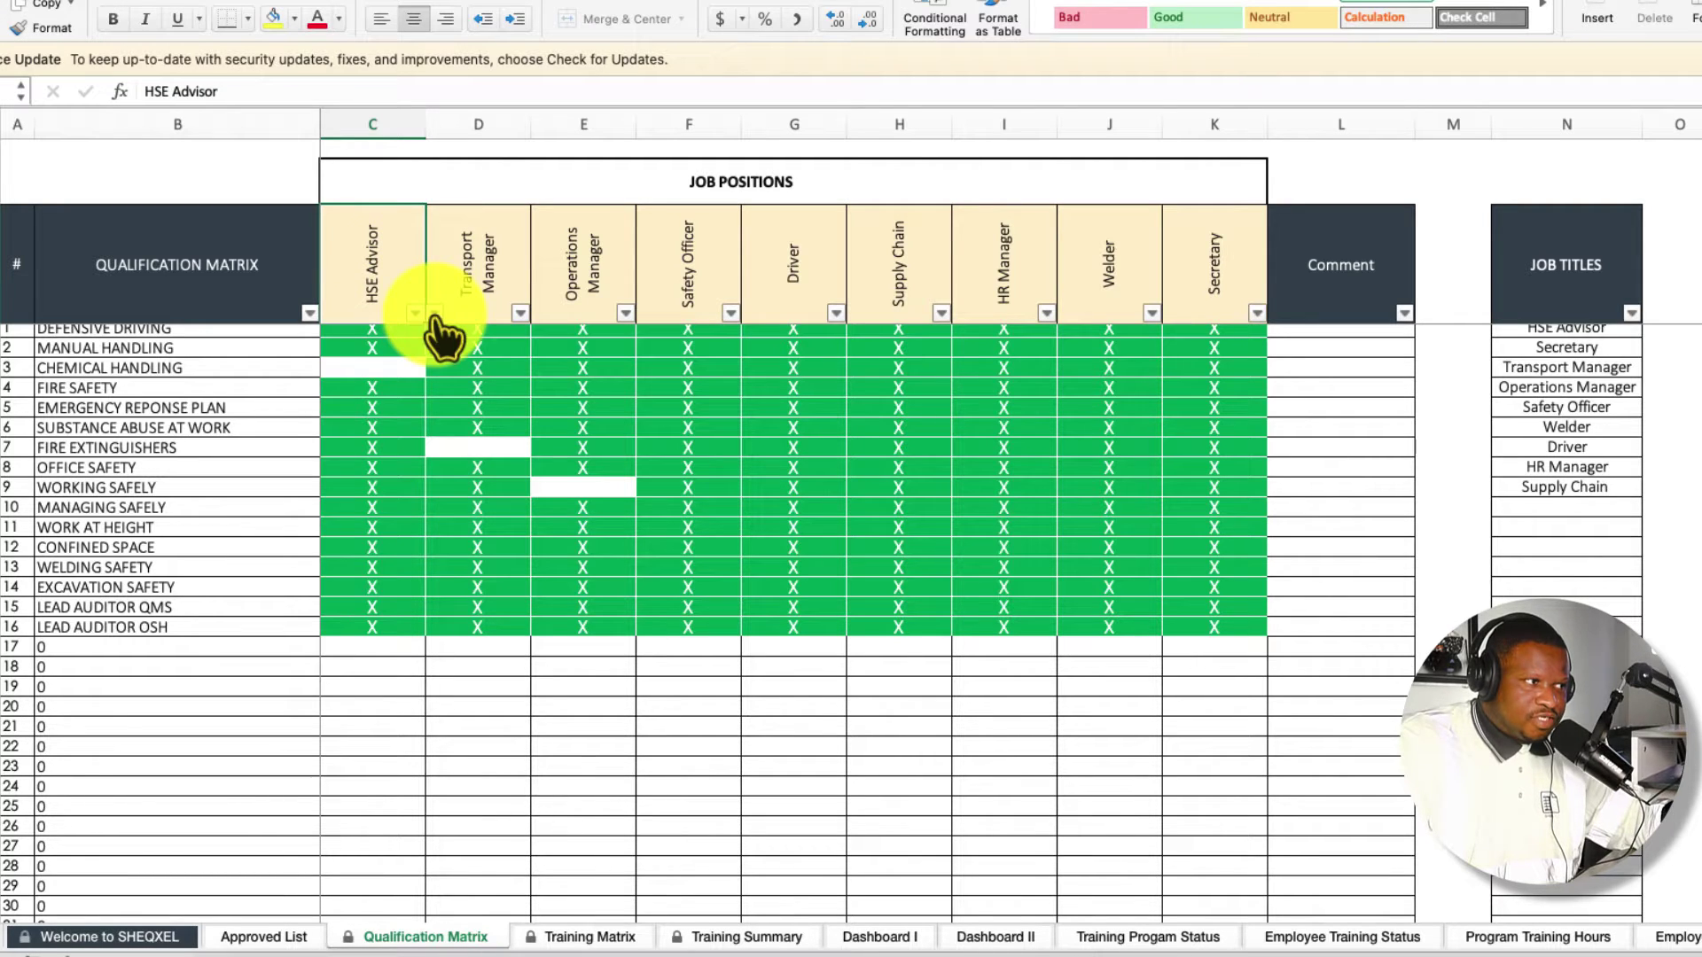
left_click(435, 314)
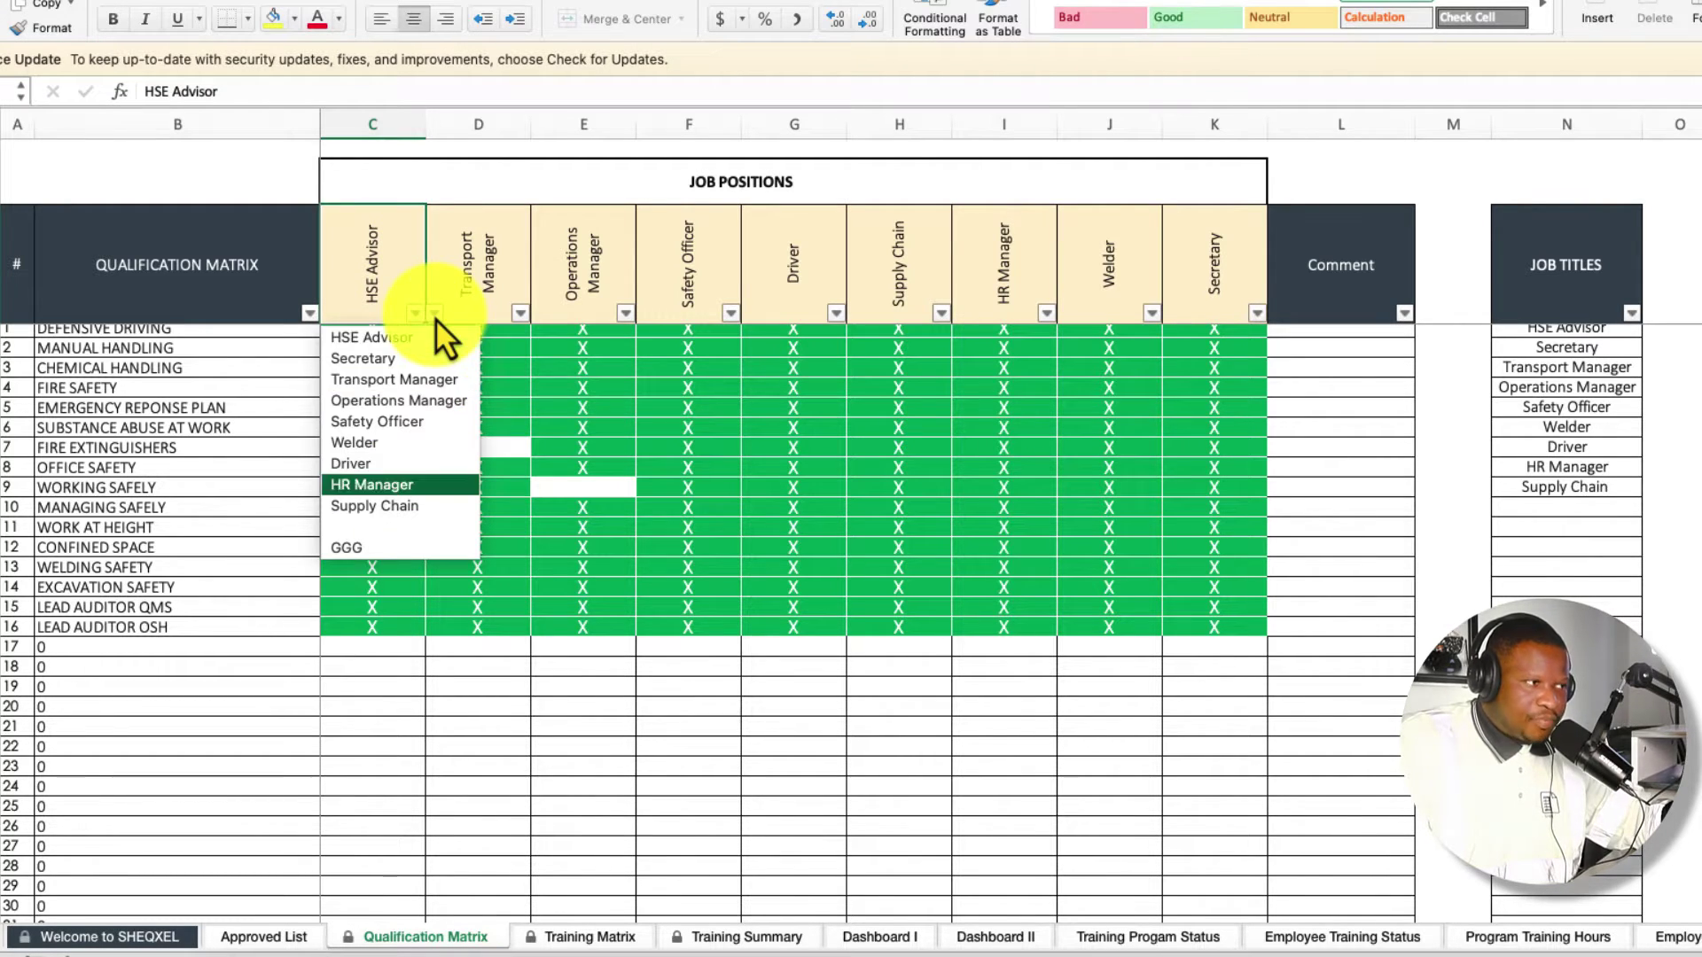
key("Escape")
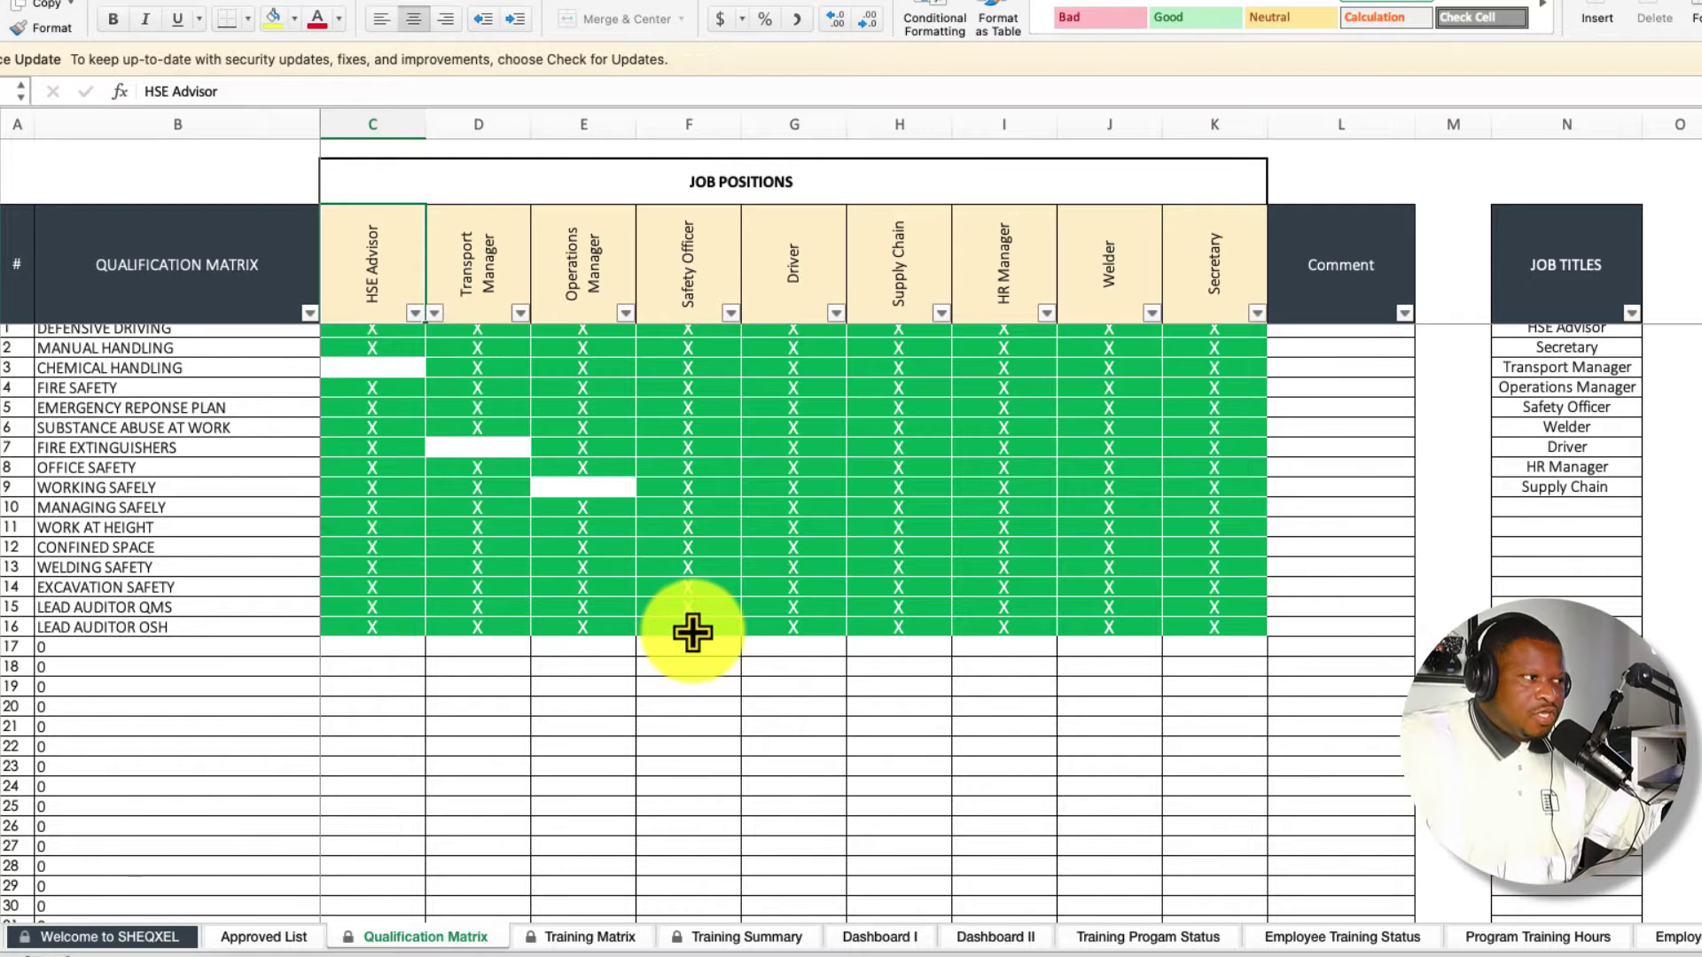
scroll(690, 631, "up", 1)
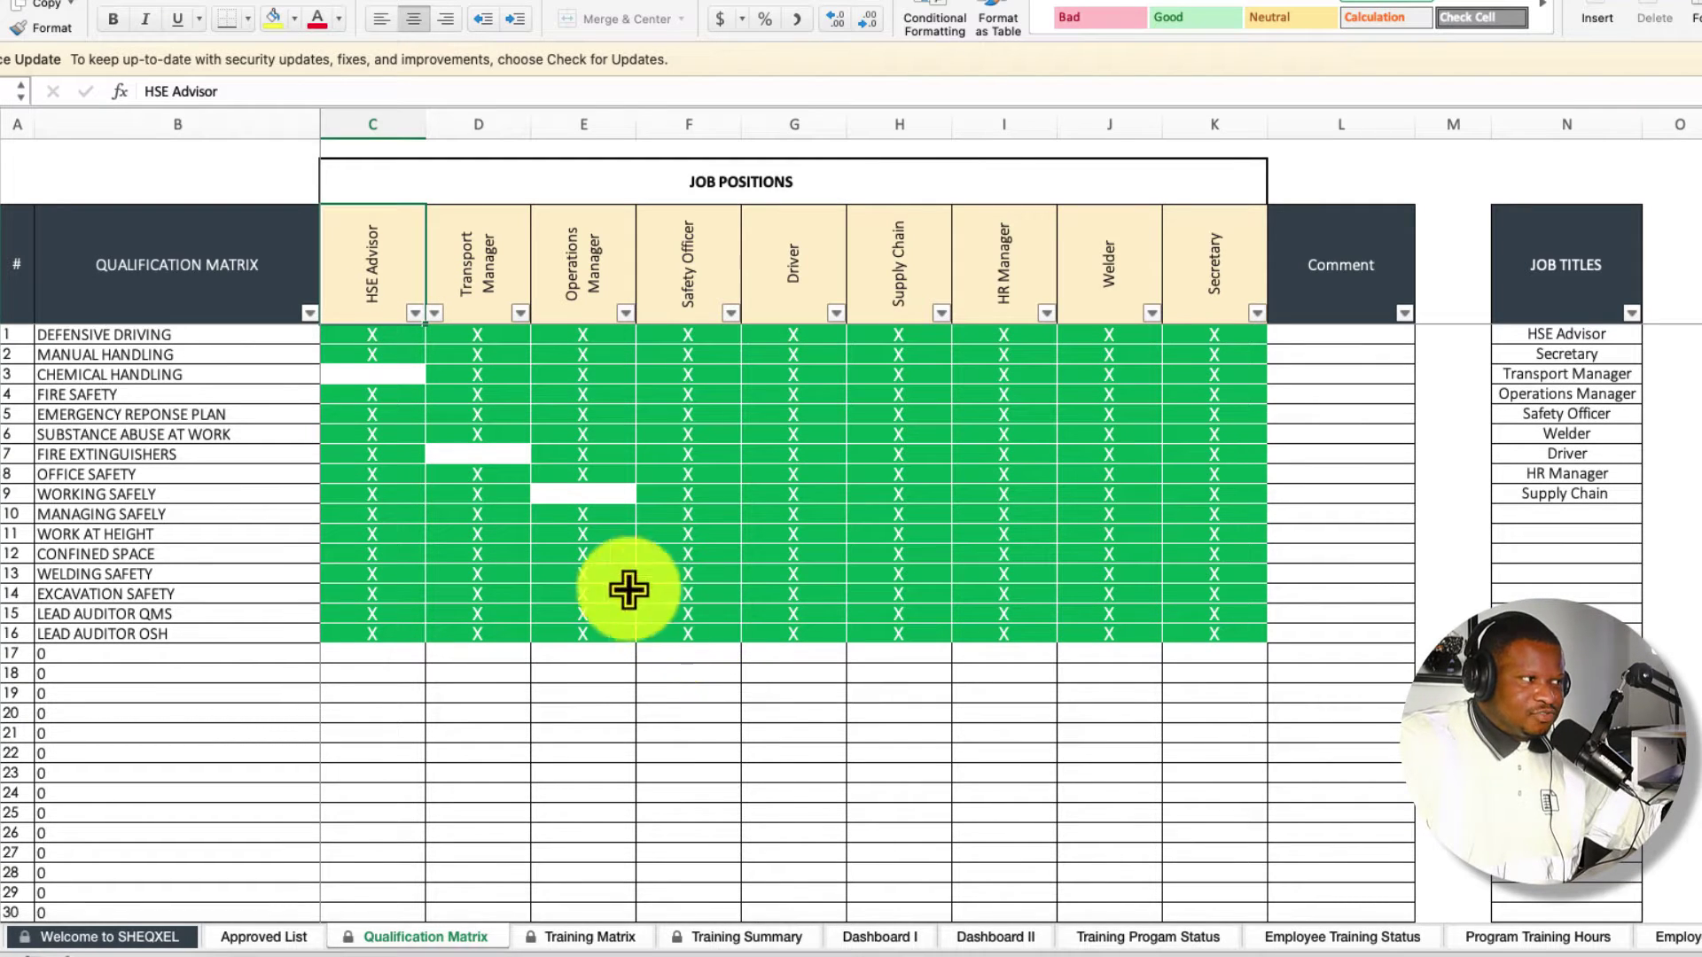
left_click(243, 334)
left_click(391, 273)
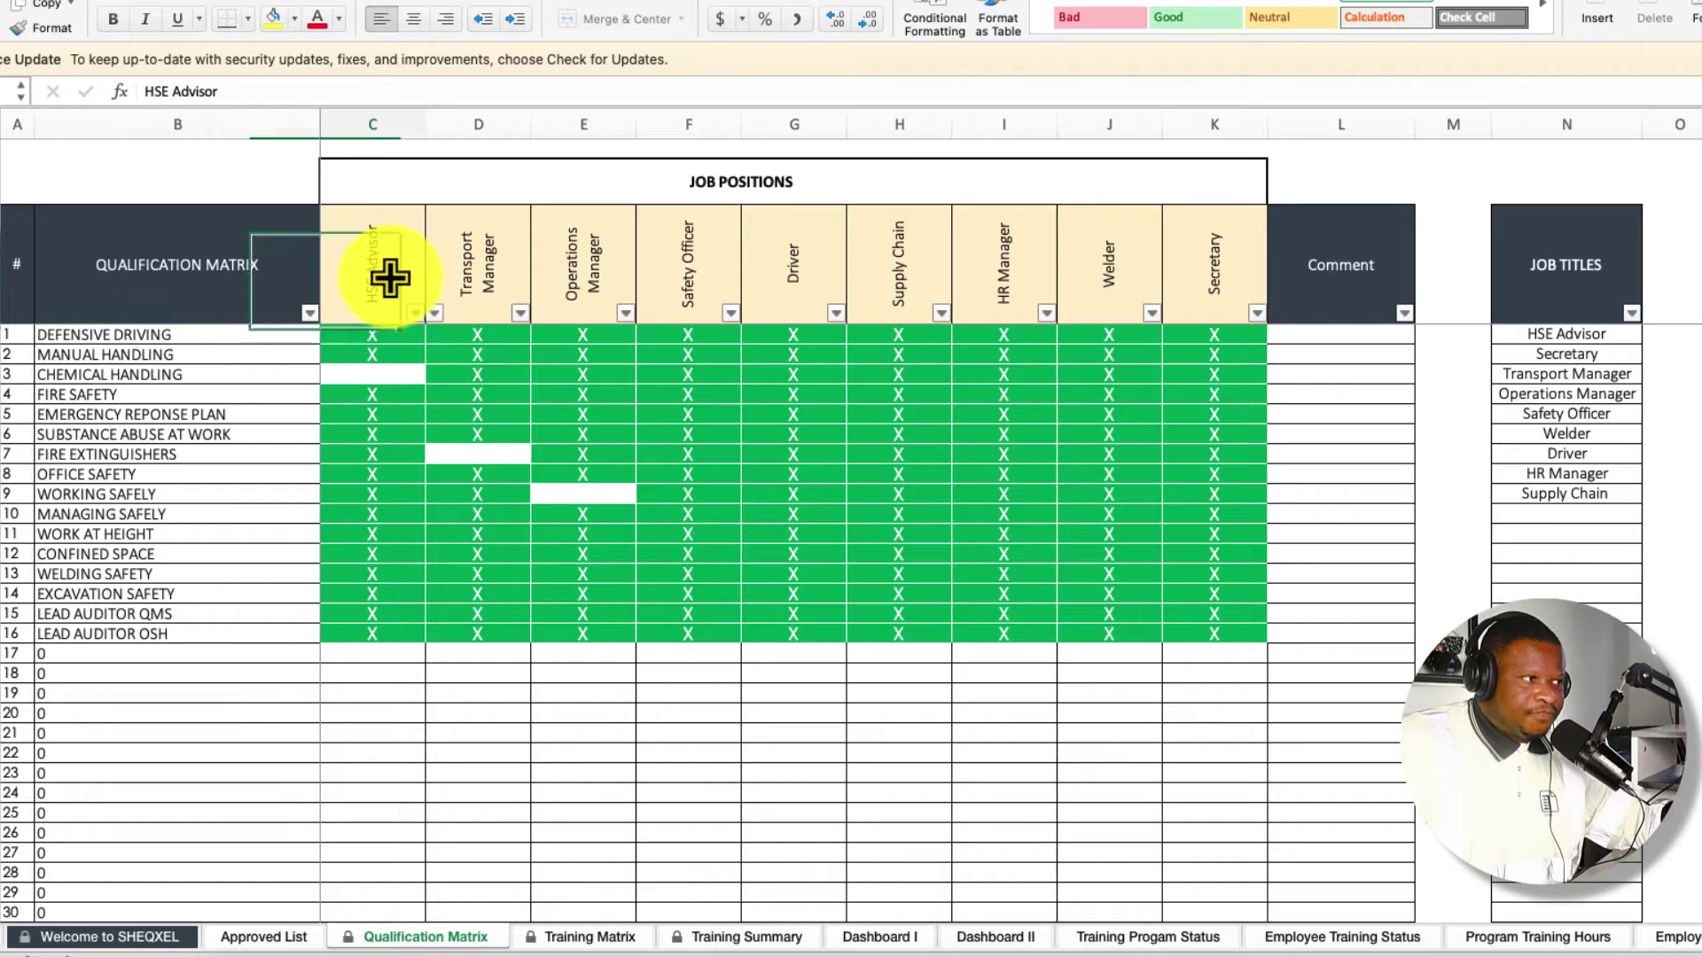
left_click(388, 332)
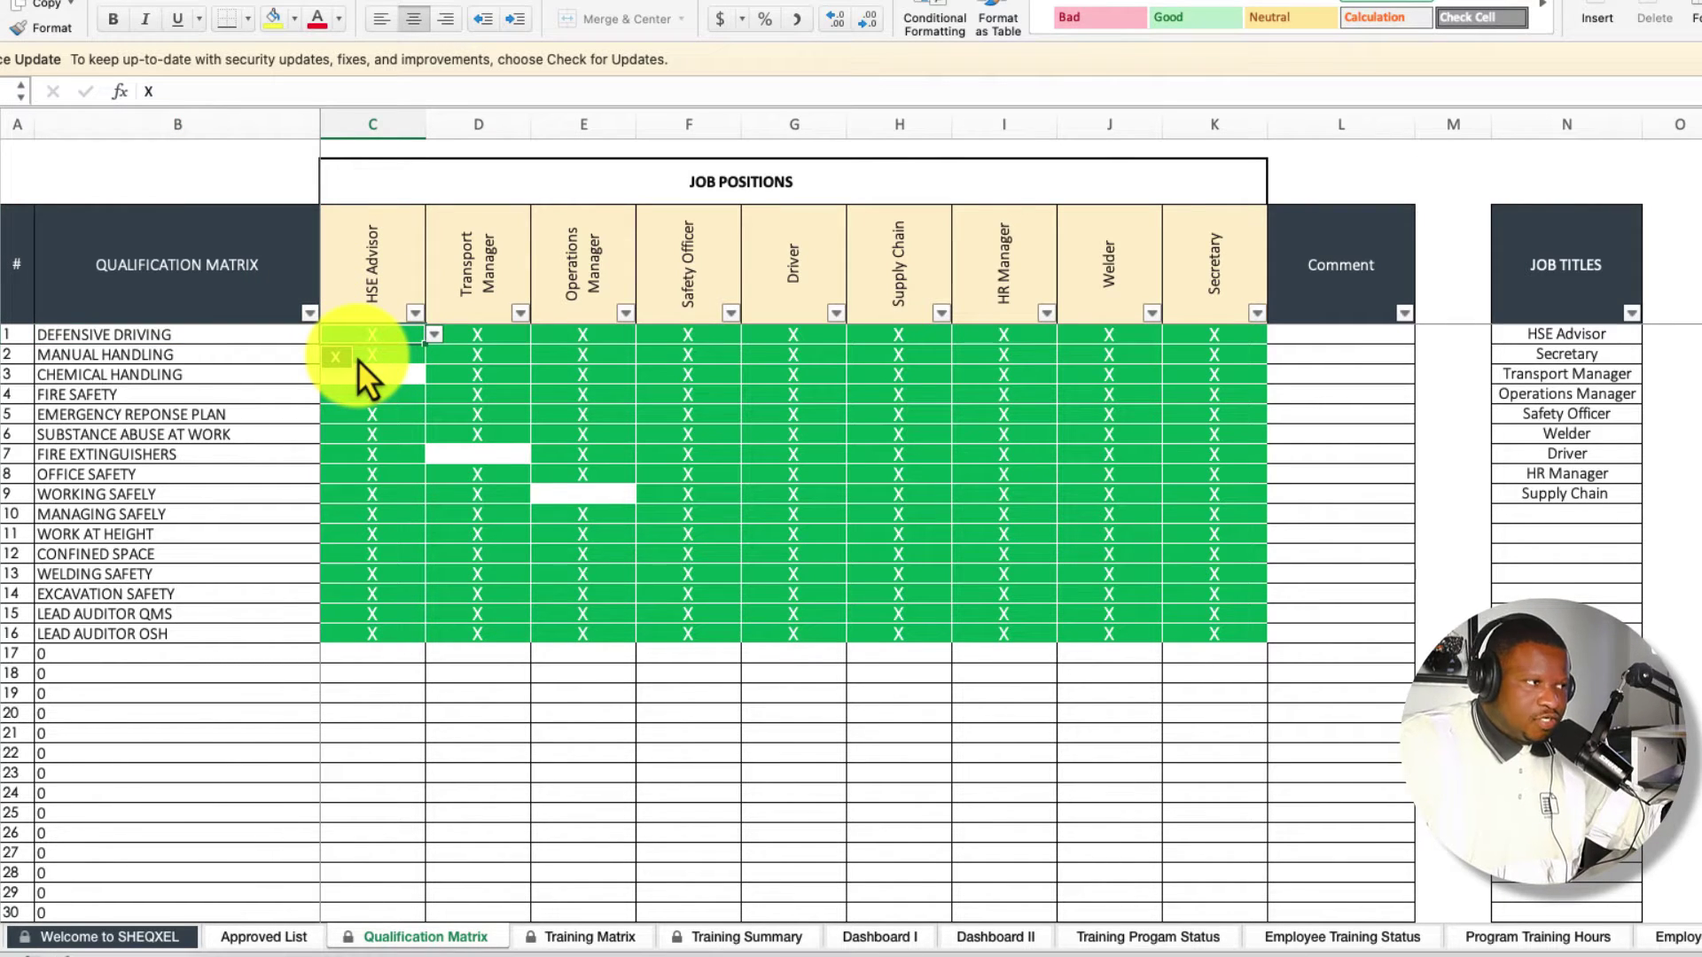
left_click(688, 395)
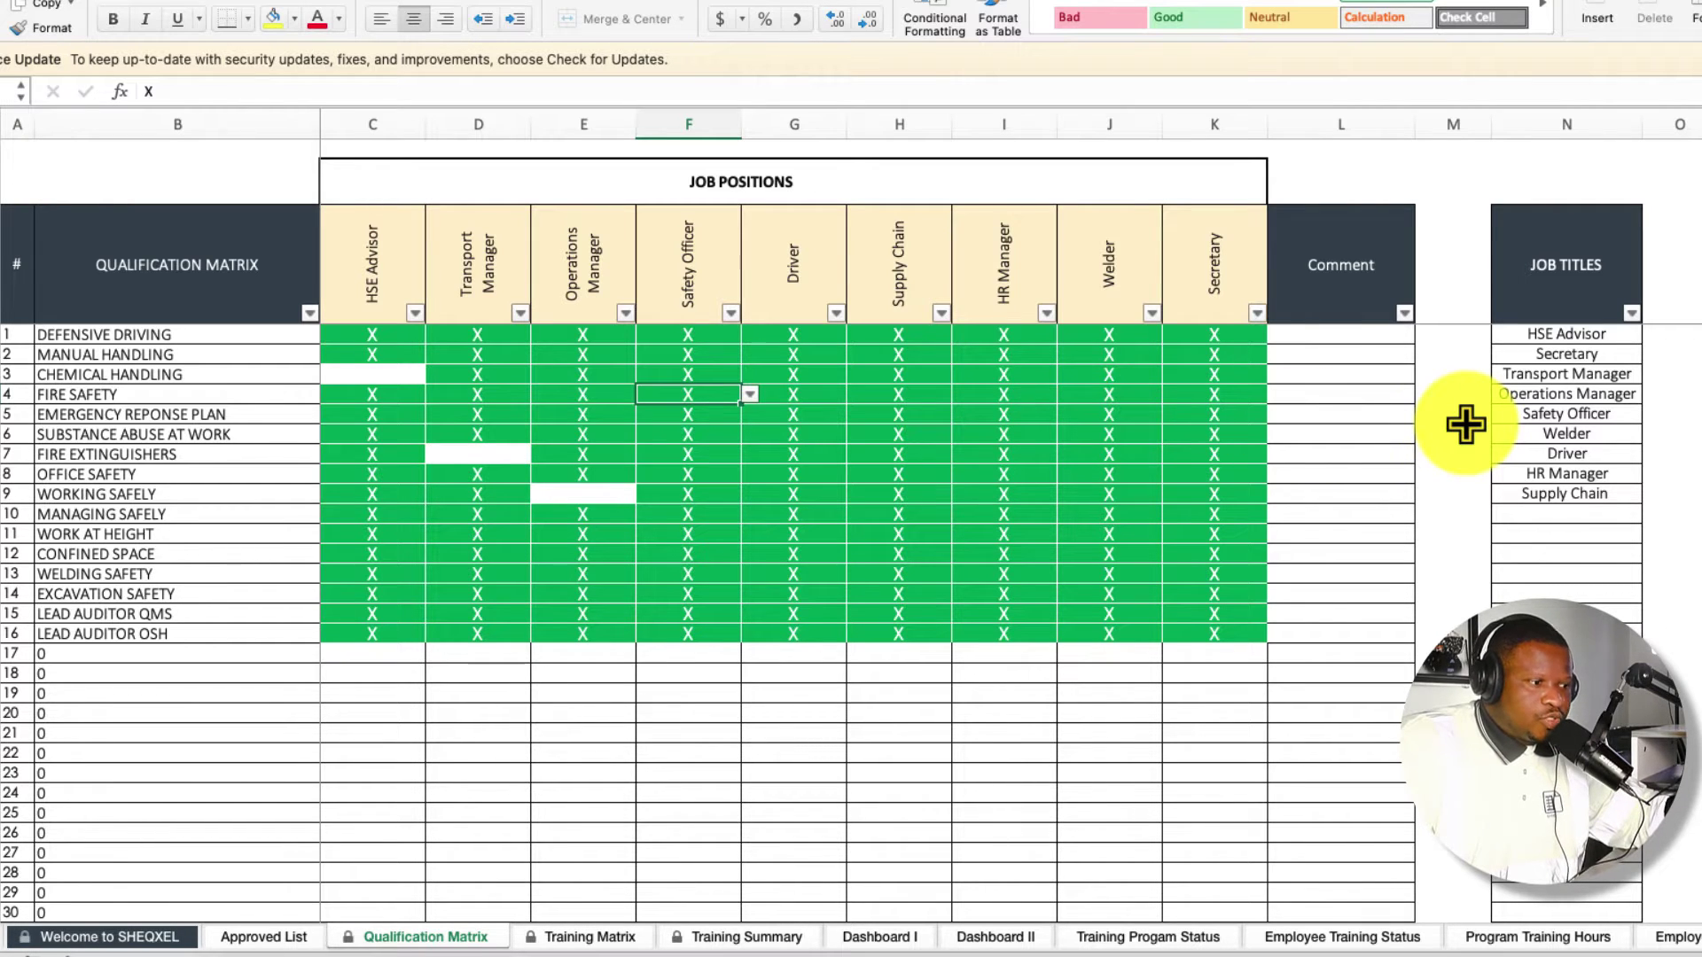
Open the Training Matrix sheet and scroll through the employee rows.
left_click(608, 930)
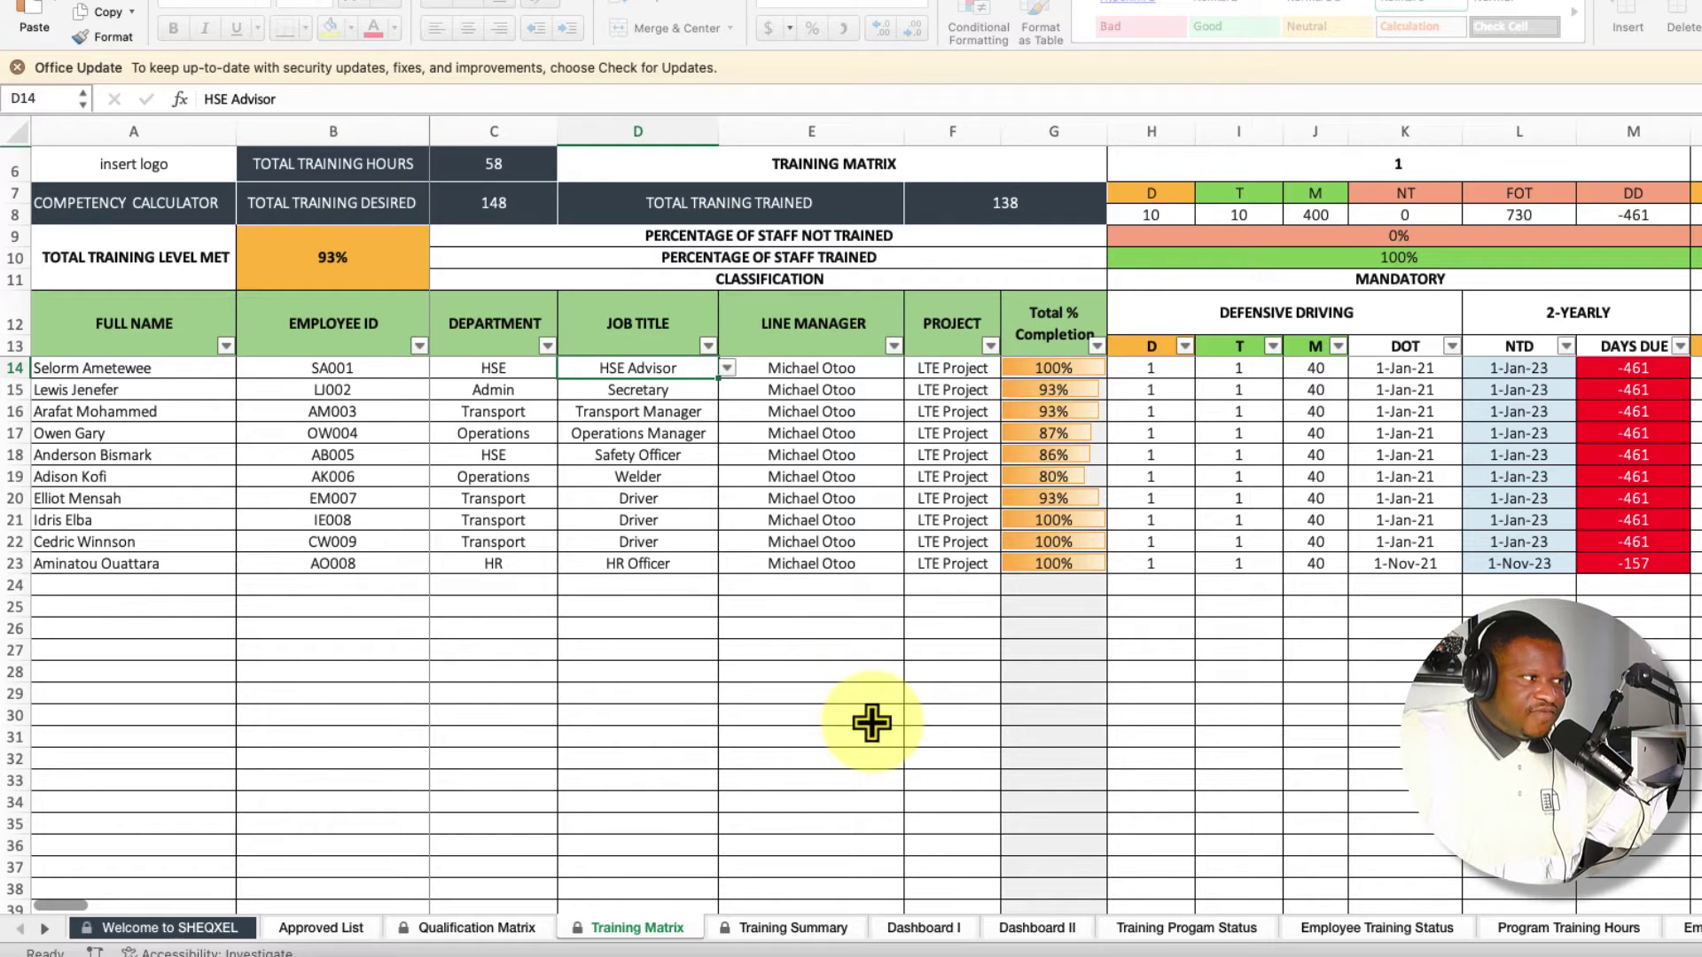
key("Return")
scroll(615, 684, "down", 10)
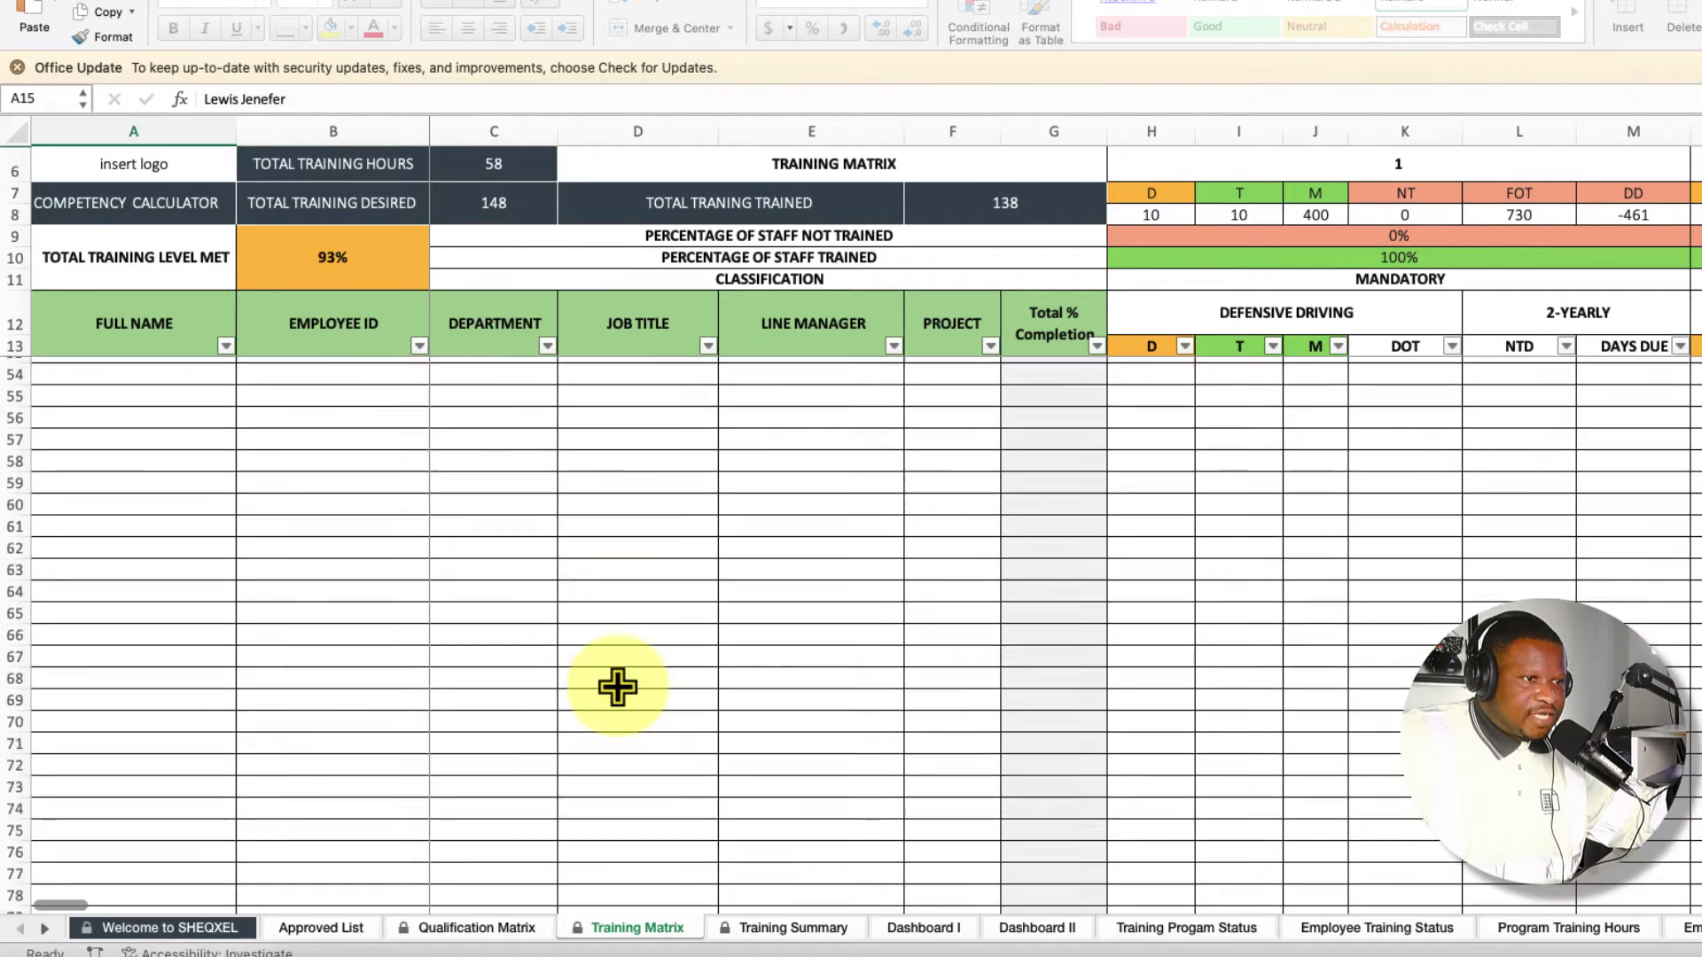
scroll(617, 686, "down", 20)
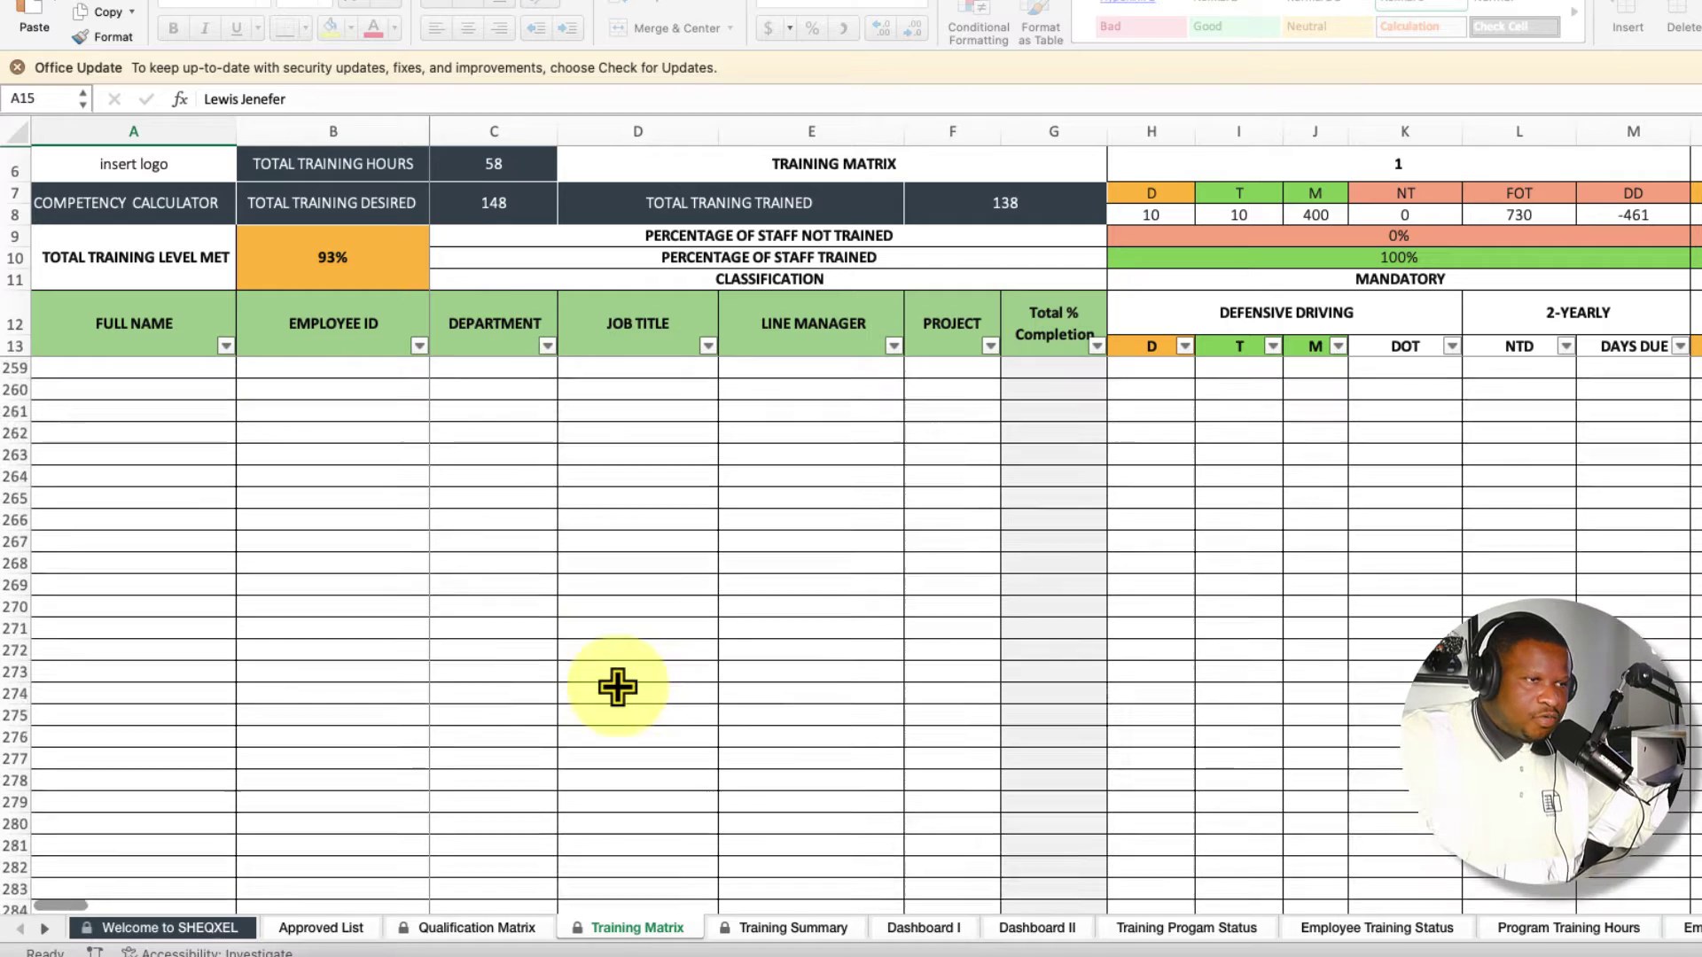
scroll(617, 686, "up", 20)
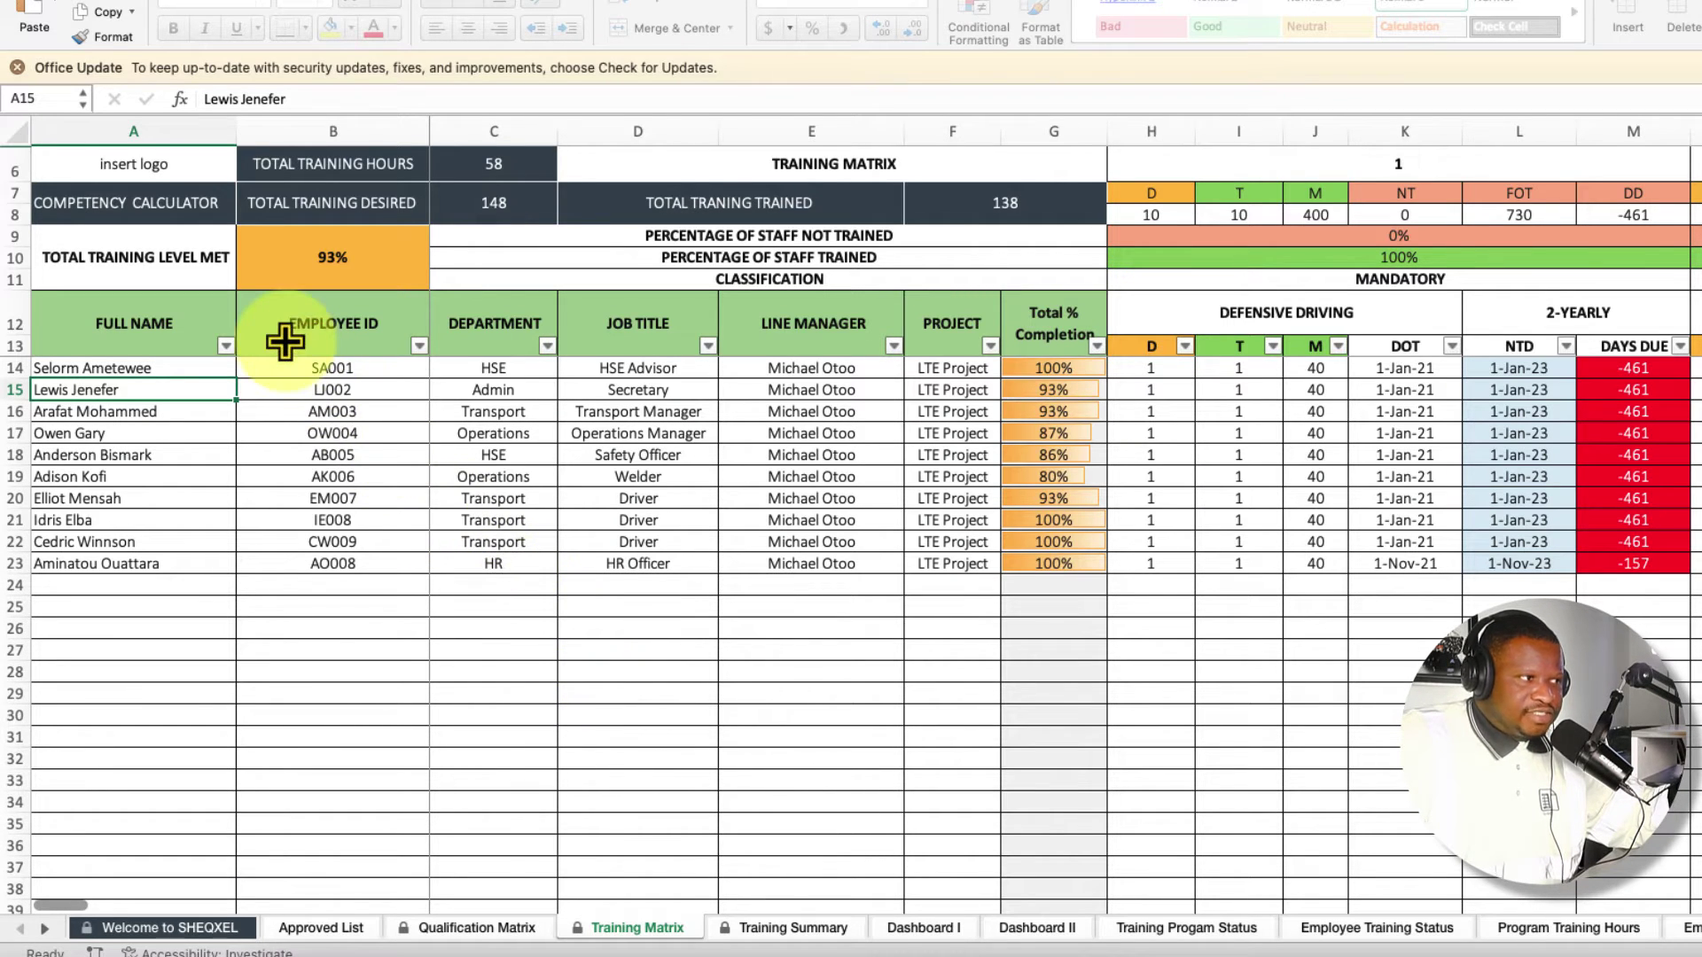
Select the FULL NAME, EMPLOYEE ID, DEPARTMENT, JOB TITLE, LINE MANAGER headings and first LTE Project entry.
left_click(152, 335)
left_click(322, 335)
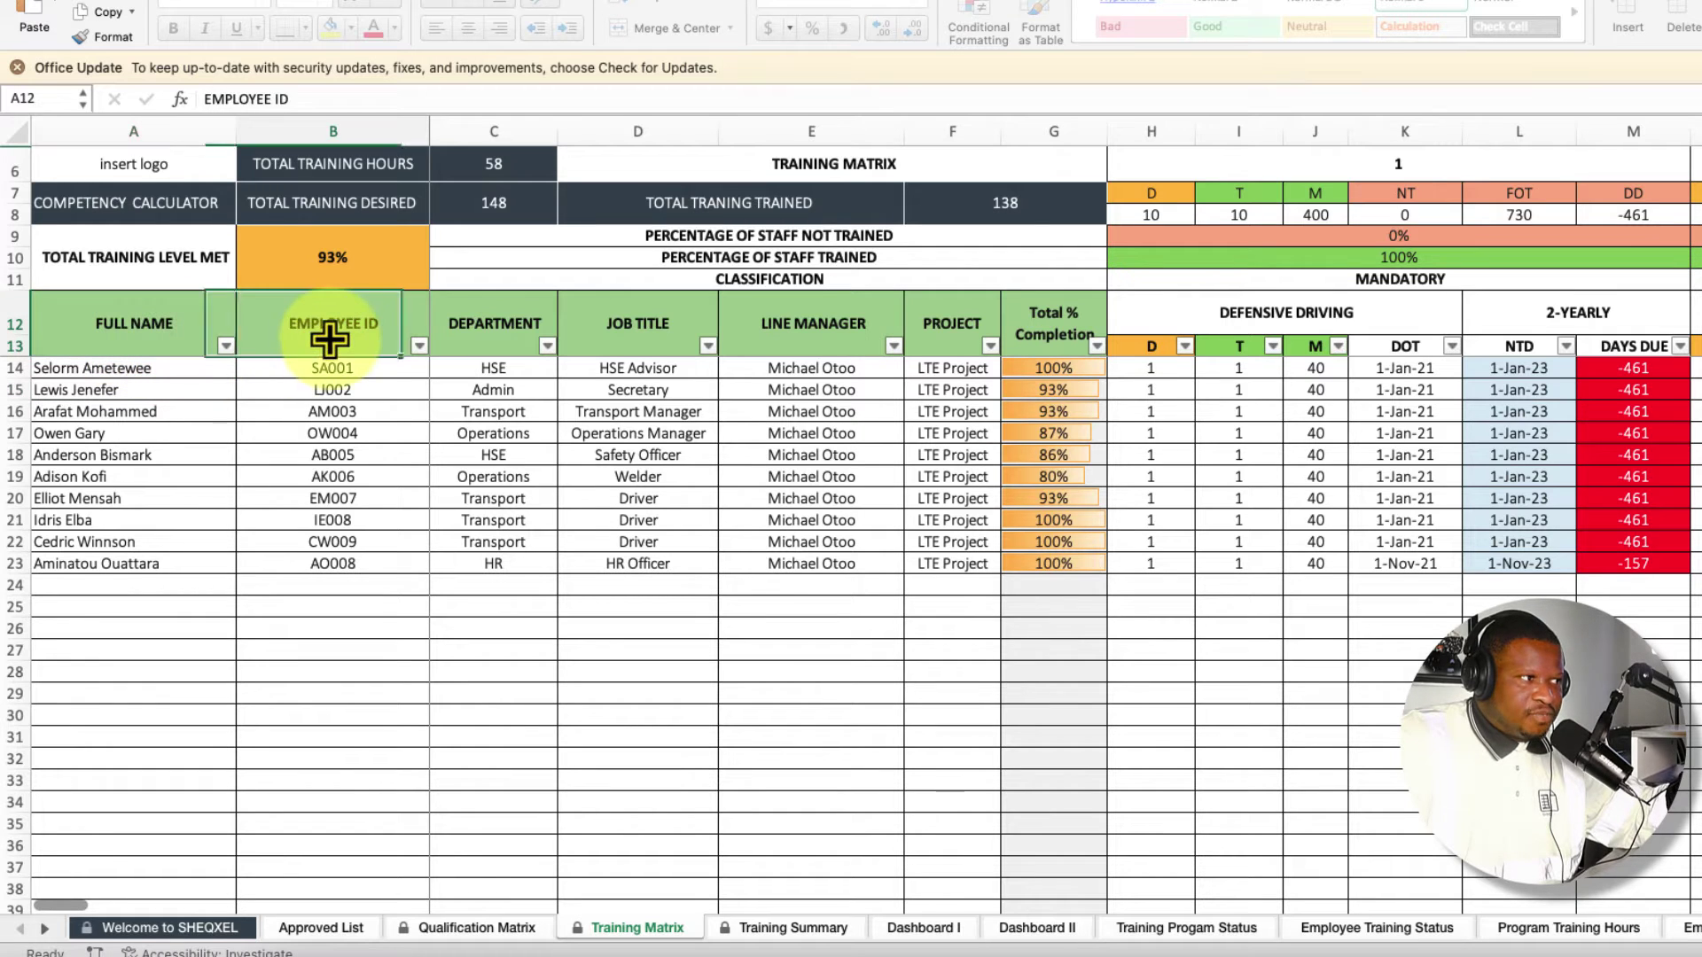
left_click(487, 329)
left_click(687, 335)
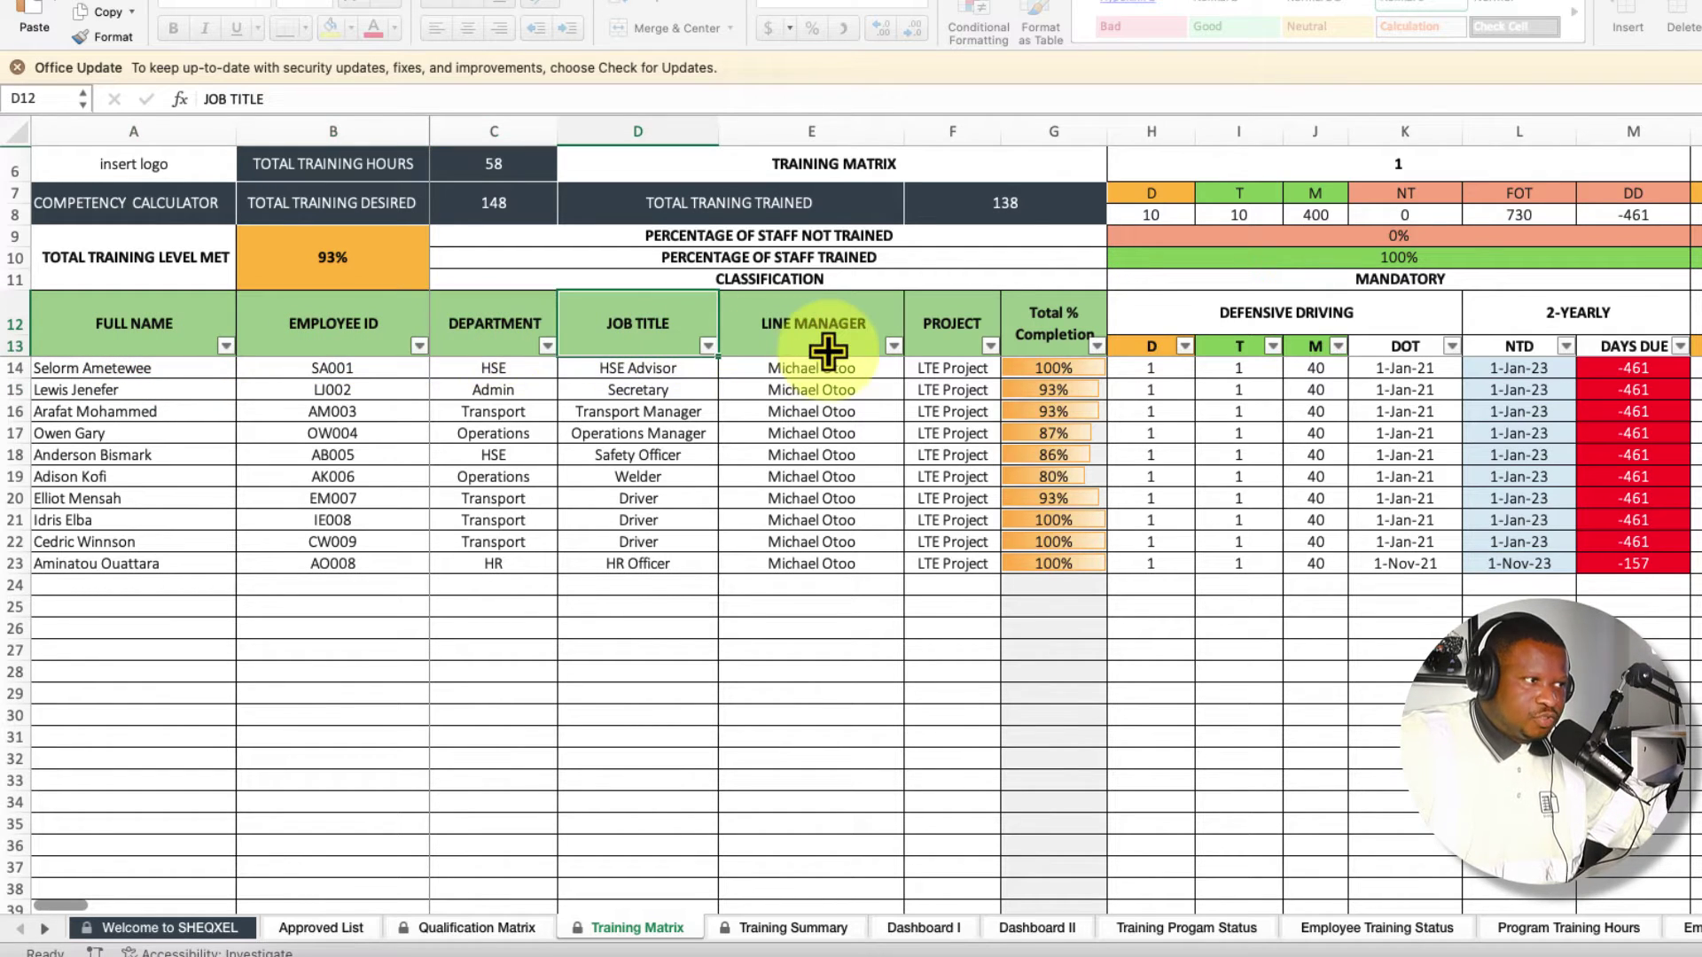
left_click(827, 352)
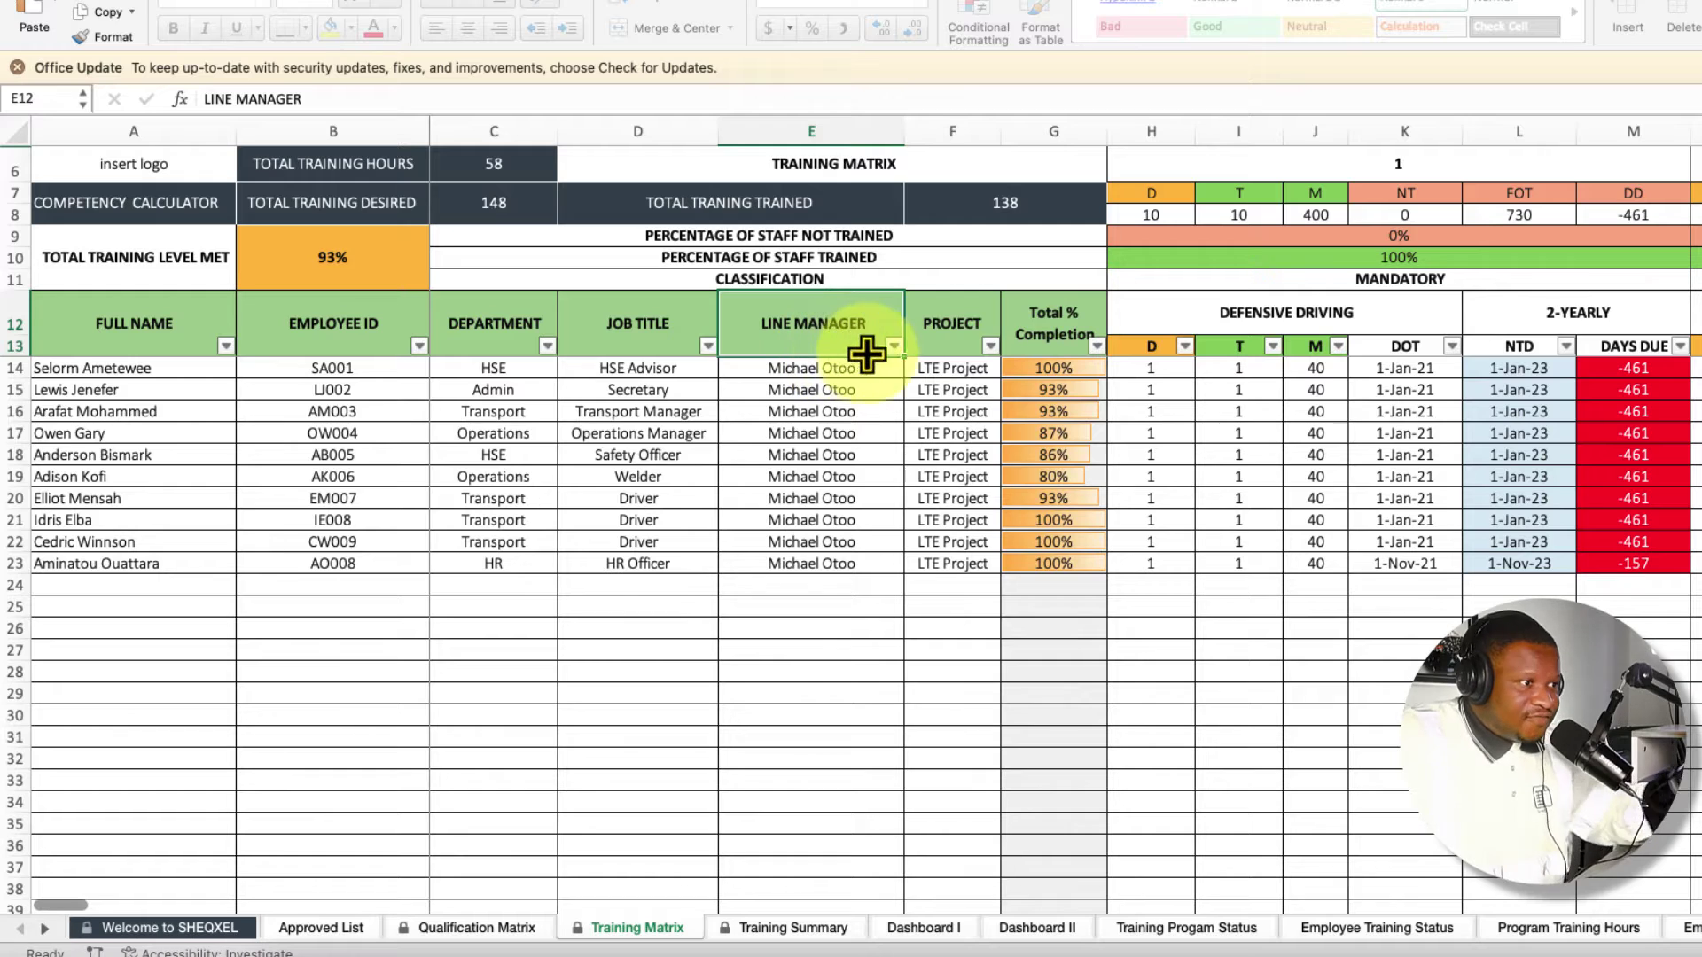
left_click(960, 363)
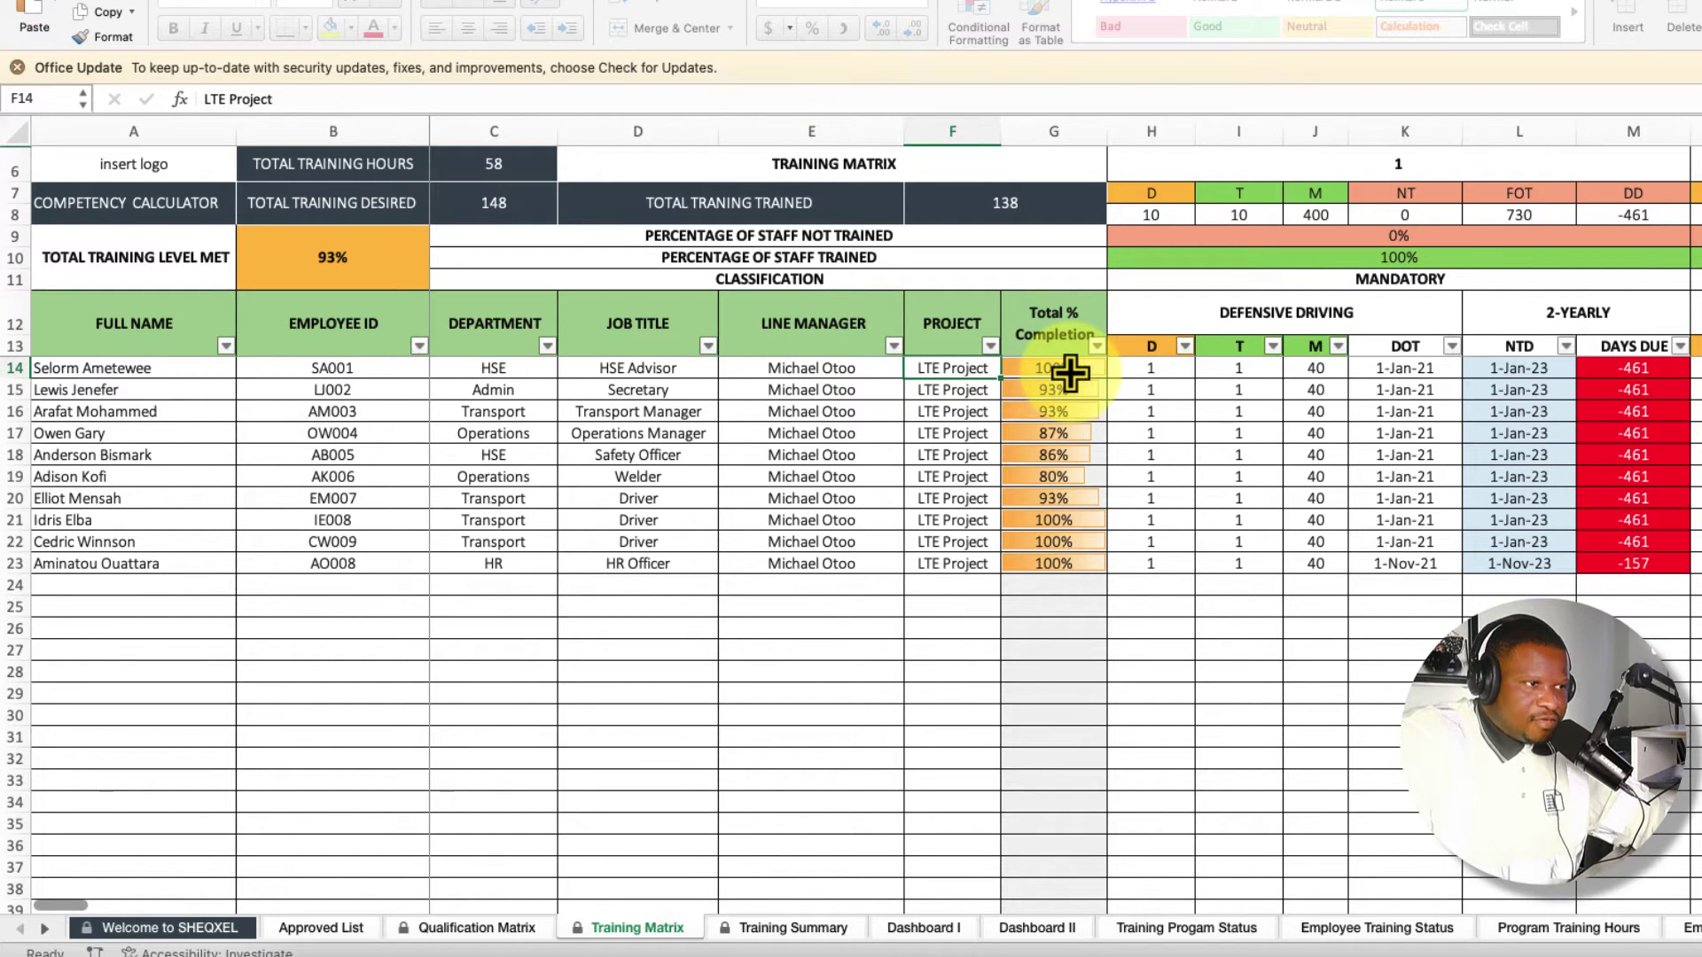
scroll(1077, 367, "right", 3)
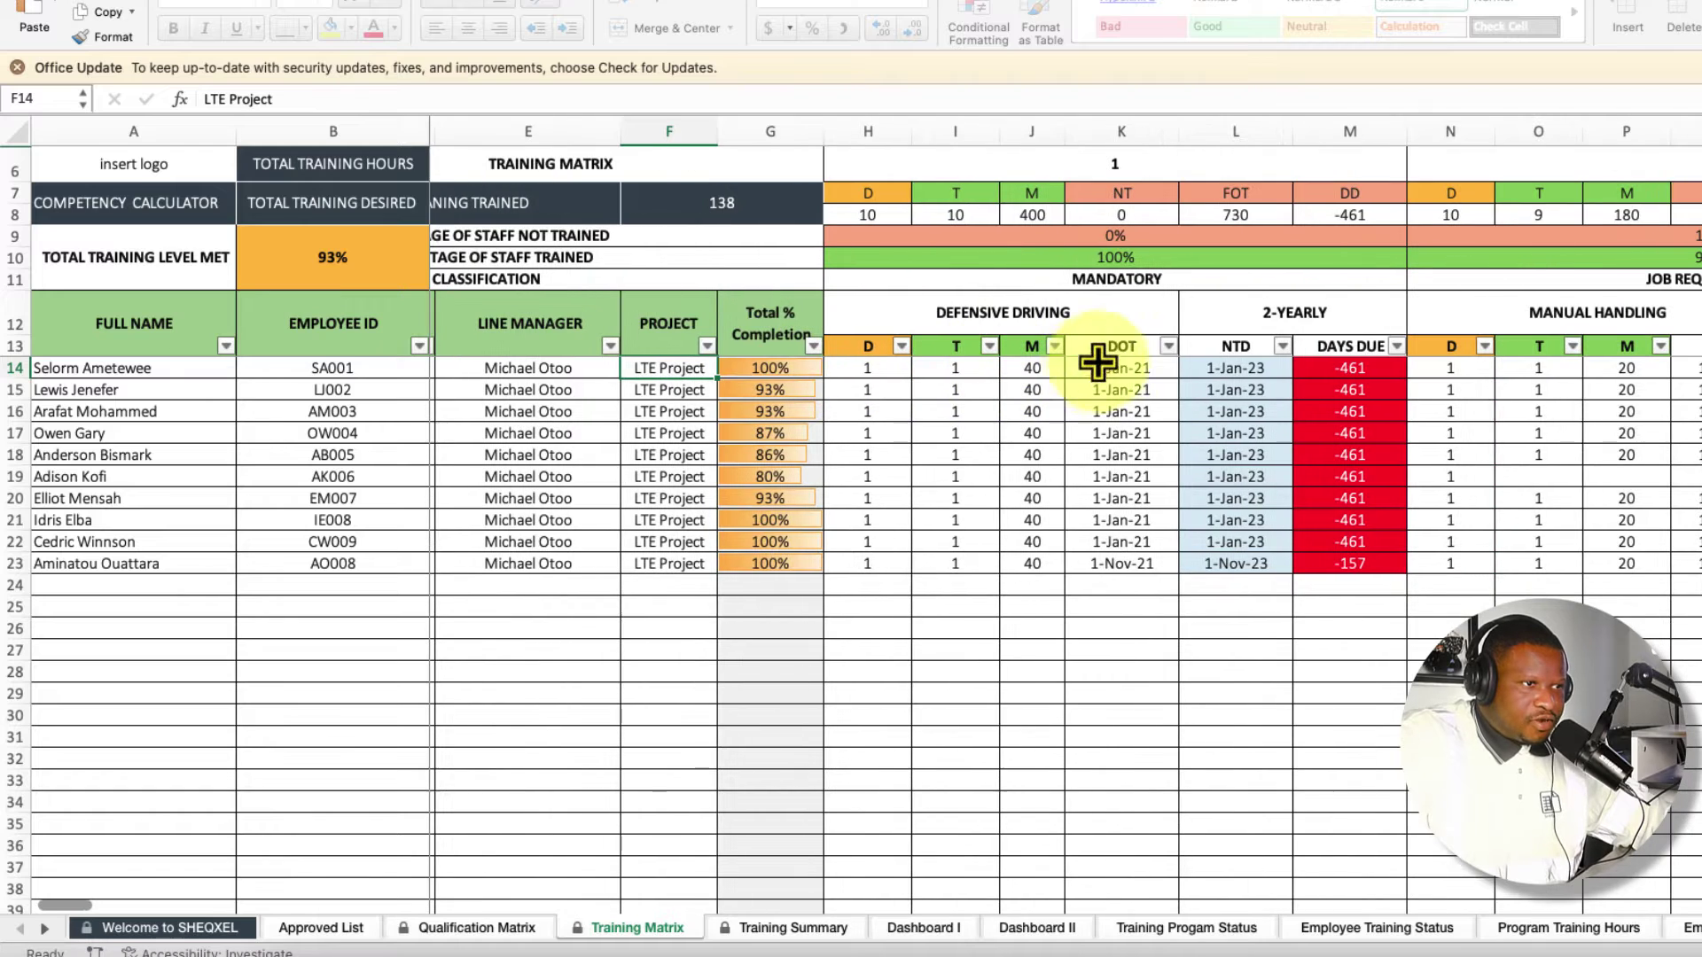
left_click(1175, 324)
left_click(1187, 325)
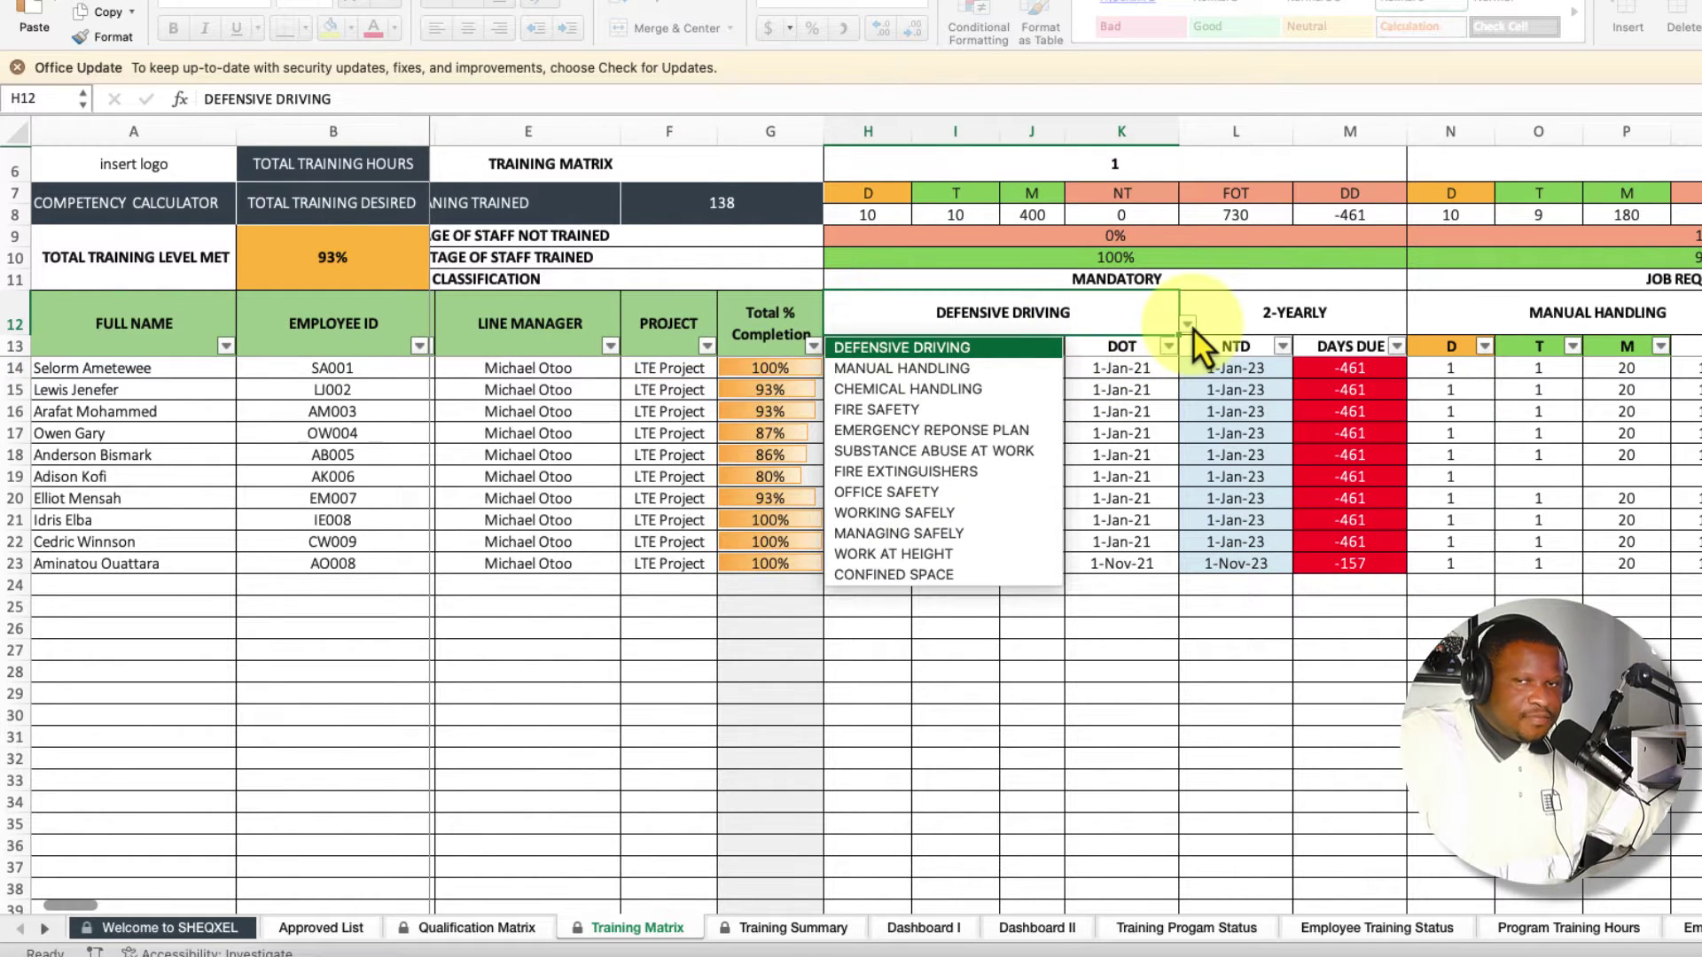
left_click(1193, 327)
left_click(1187, 325)
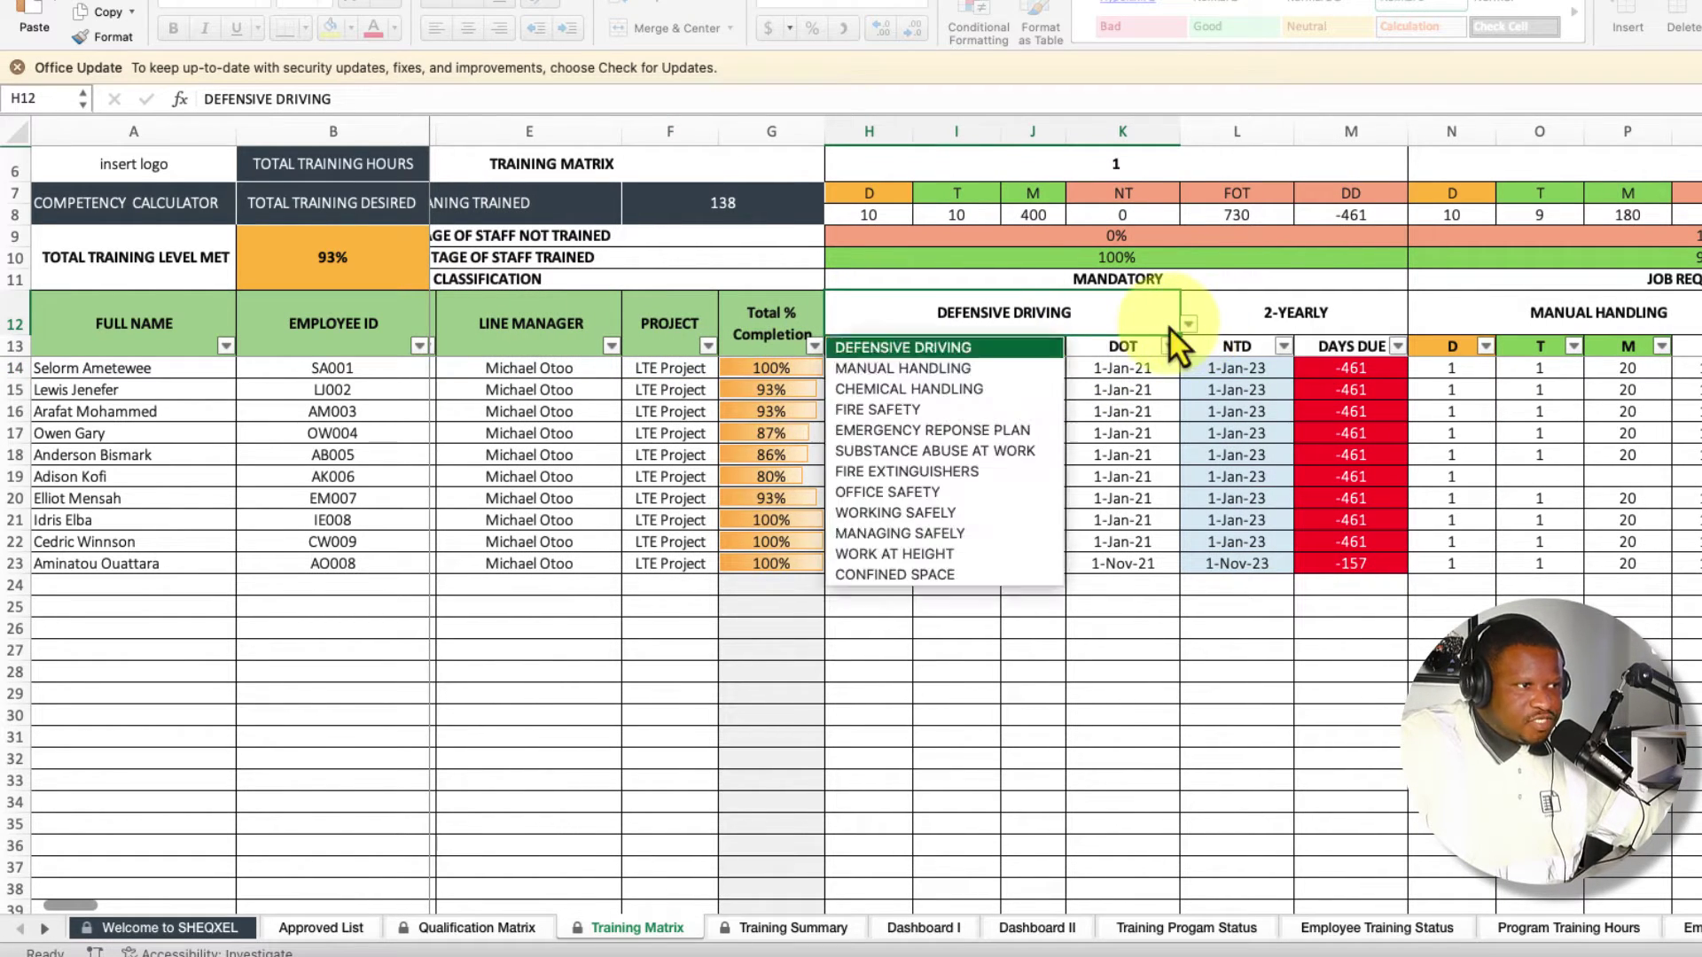
left_click(1046, 316)
left_click(1253, 316)
left_click(1463, 316)
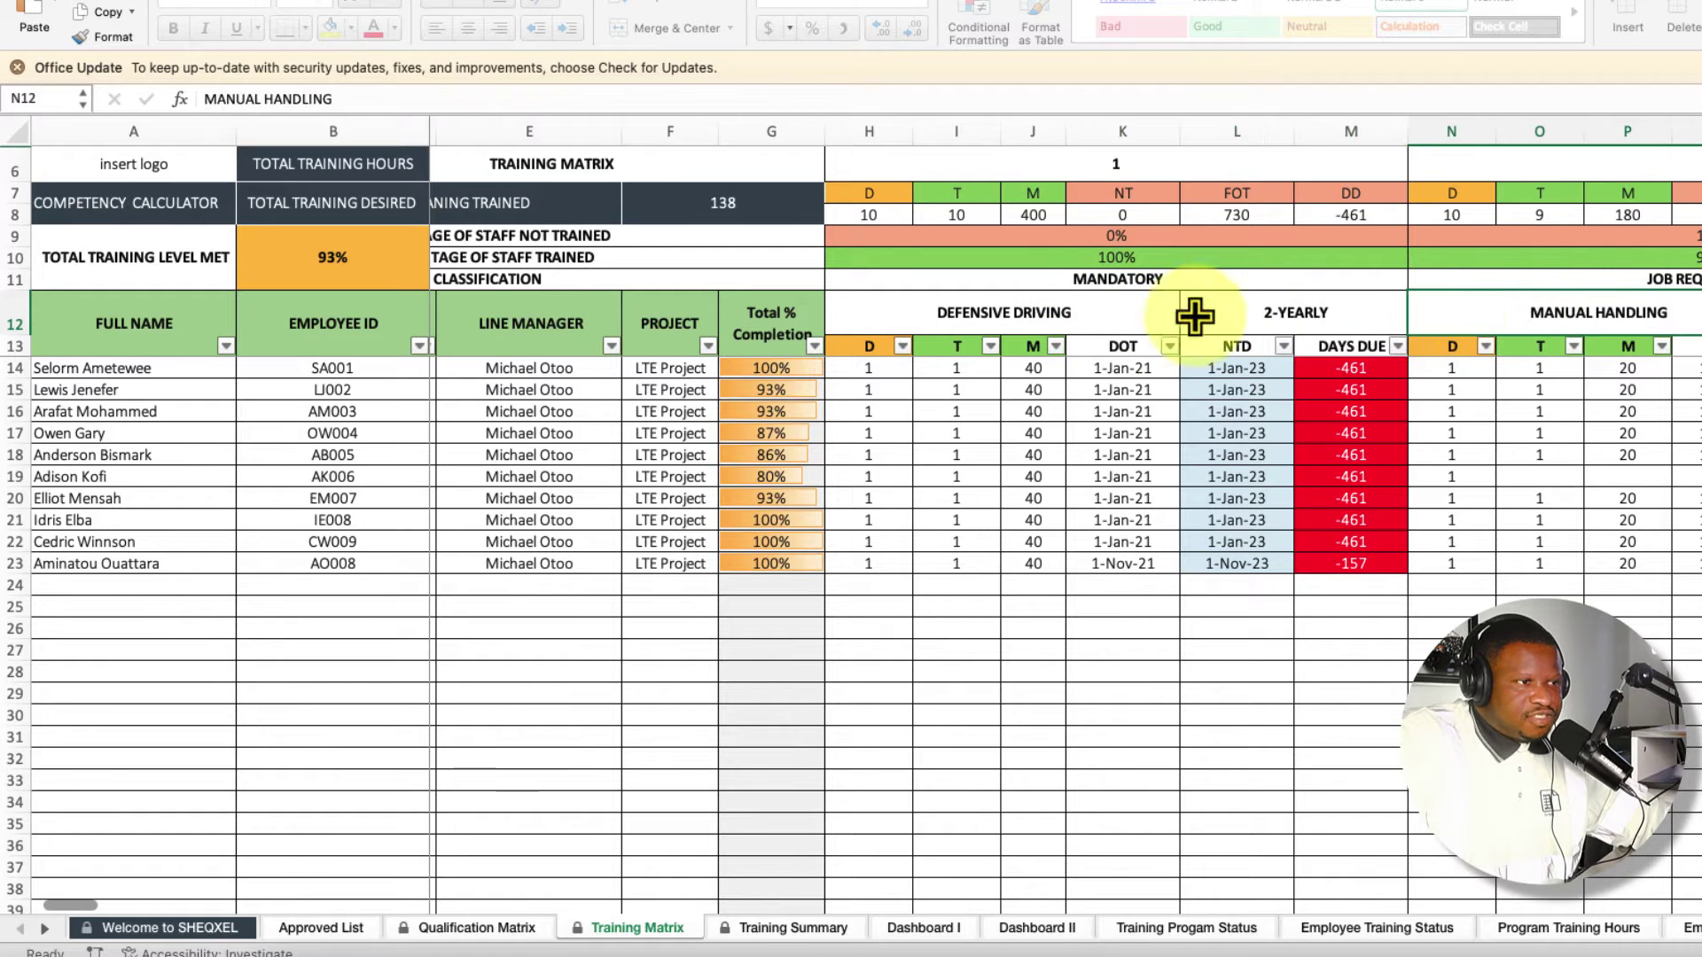
left_click(1065, 316)
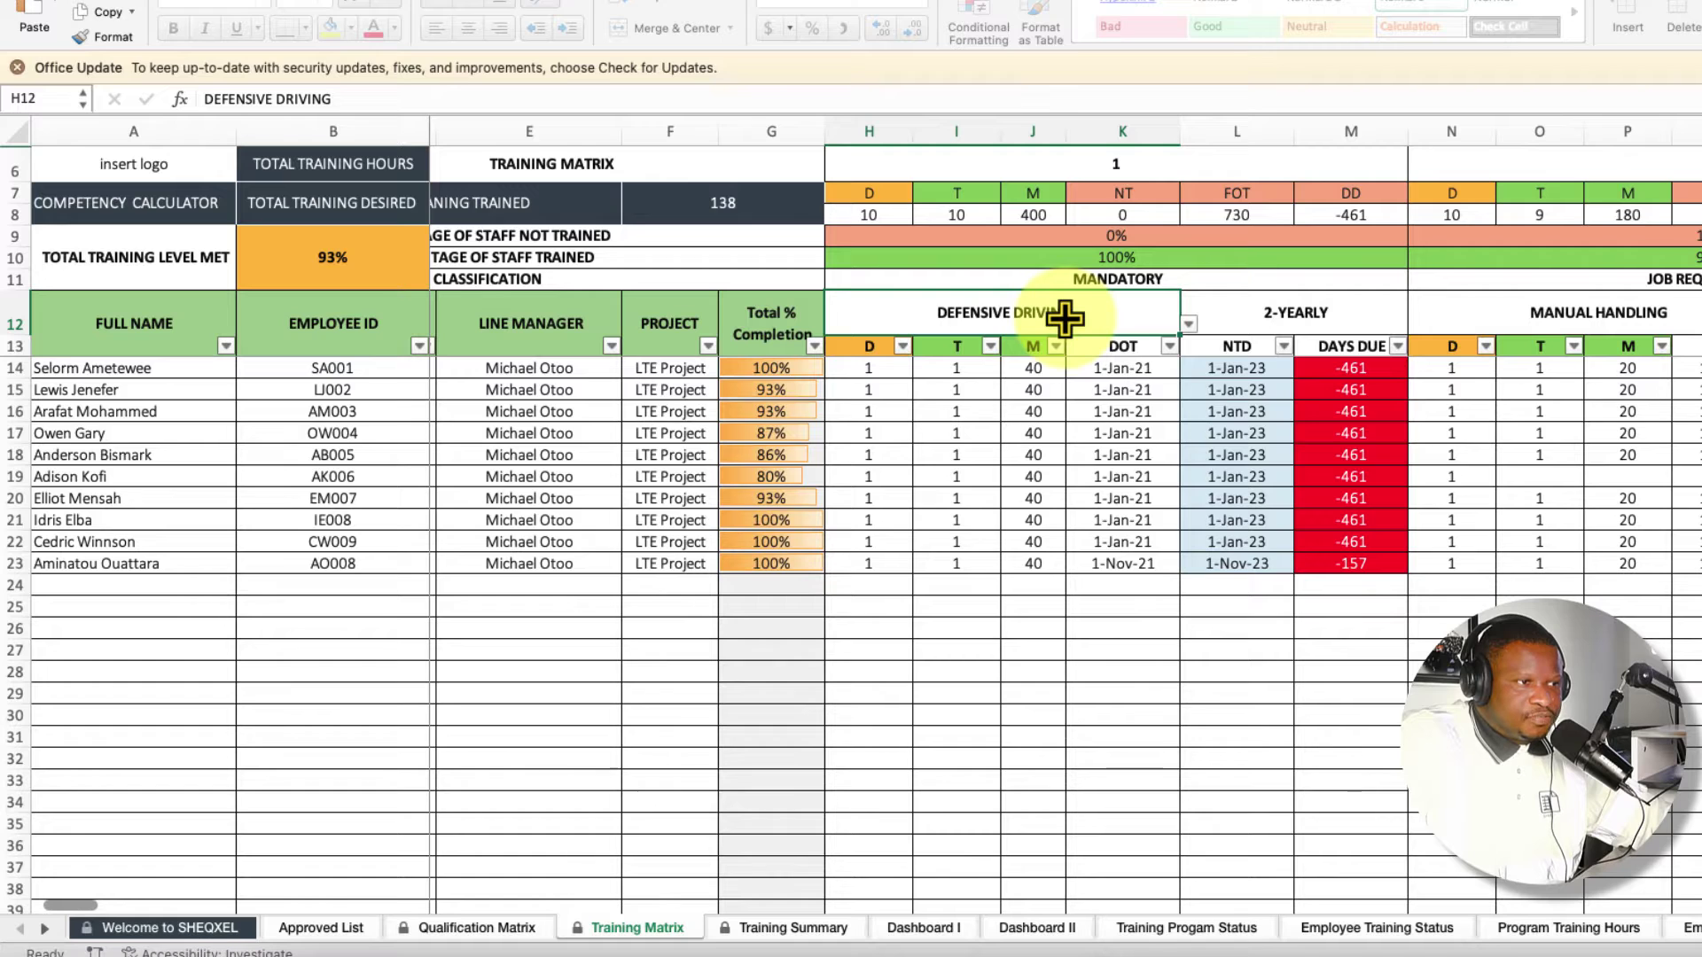
left_click(128, 366)
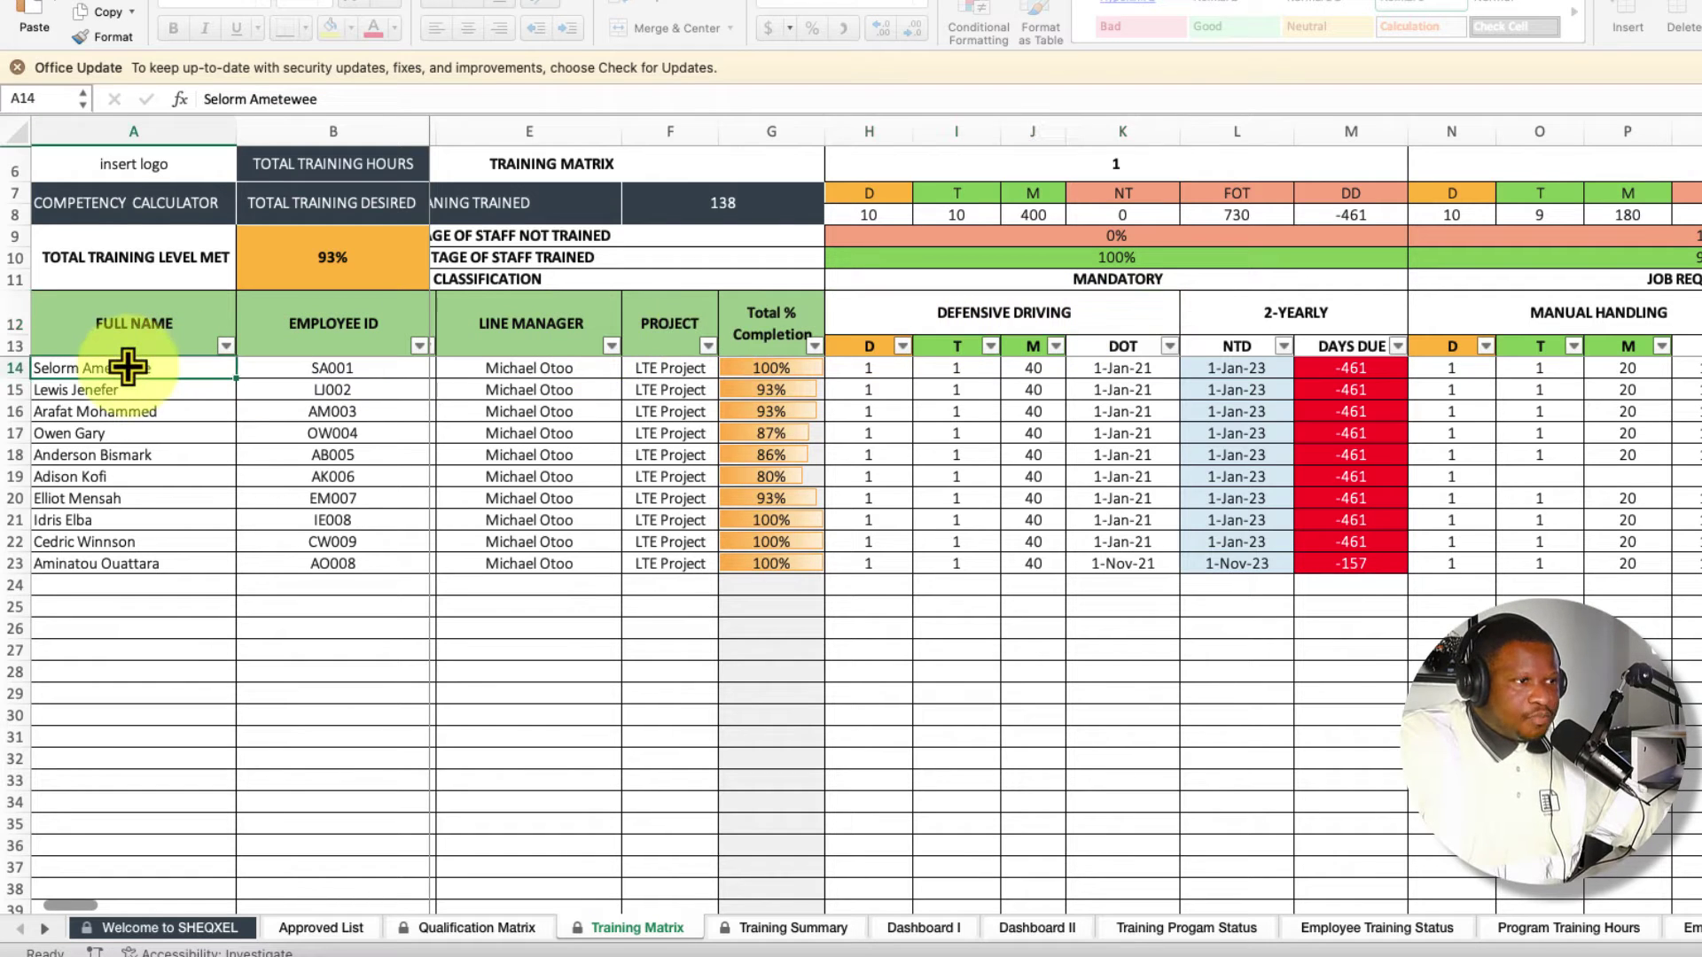
left_click(938, 316)
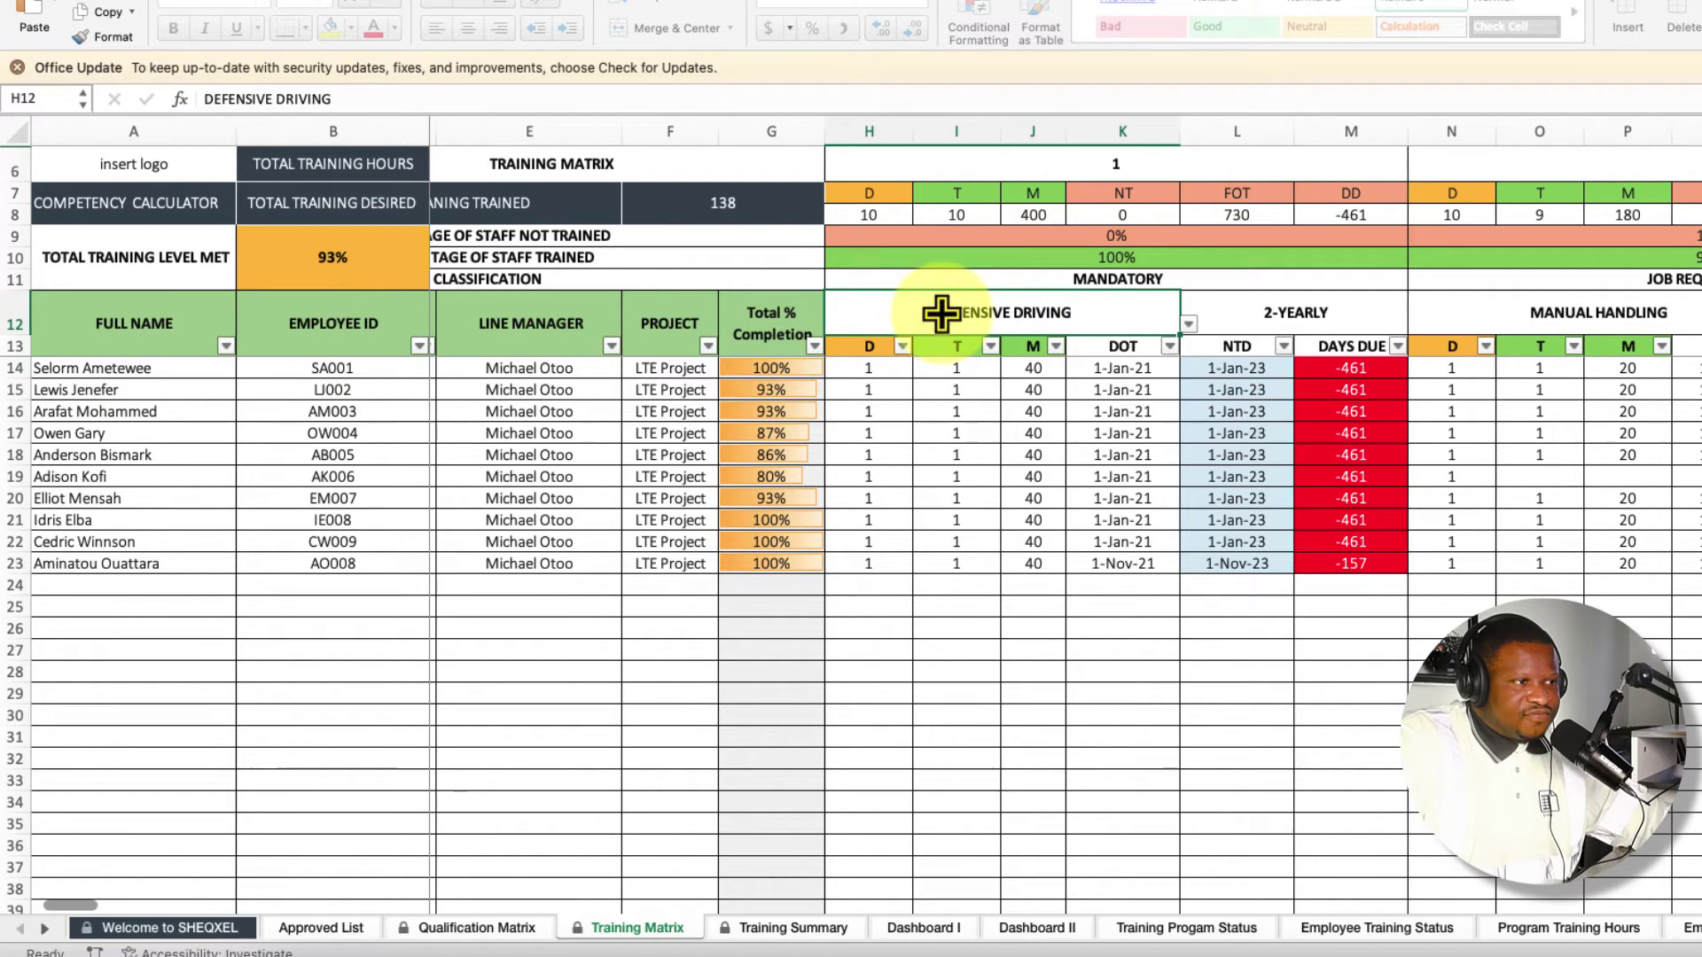
left_click(889, 369)
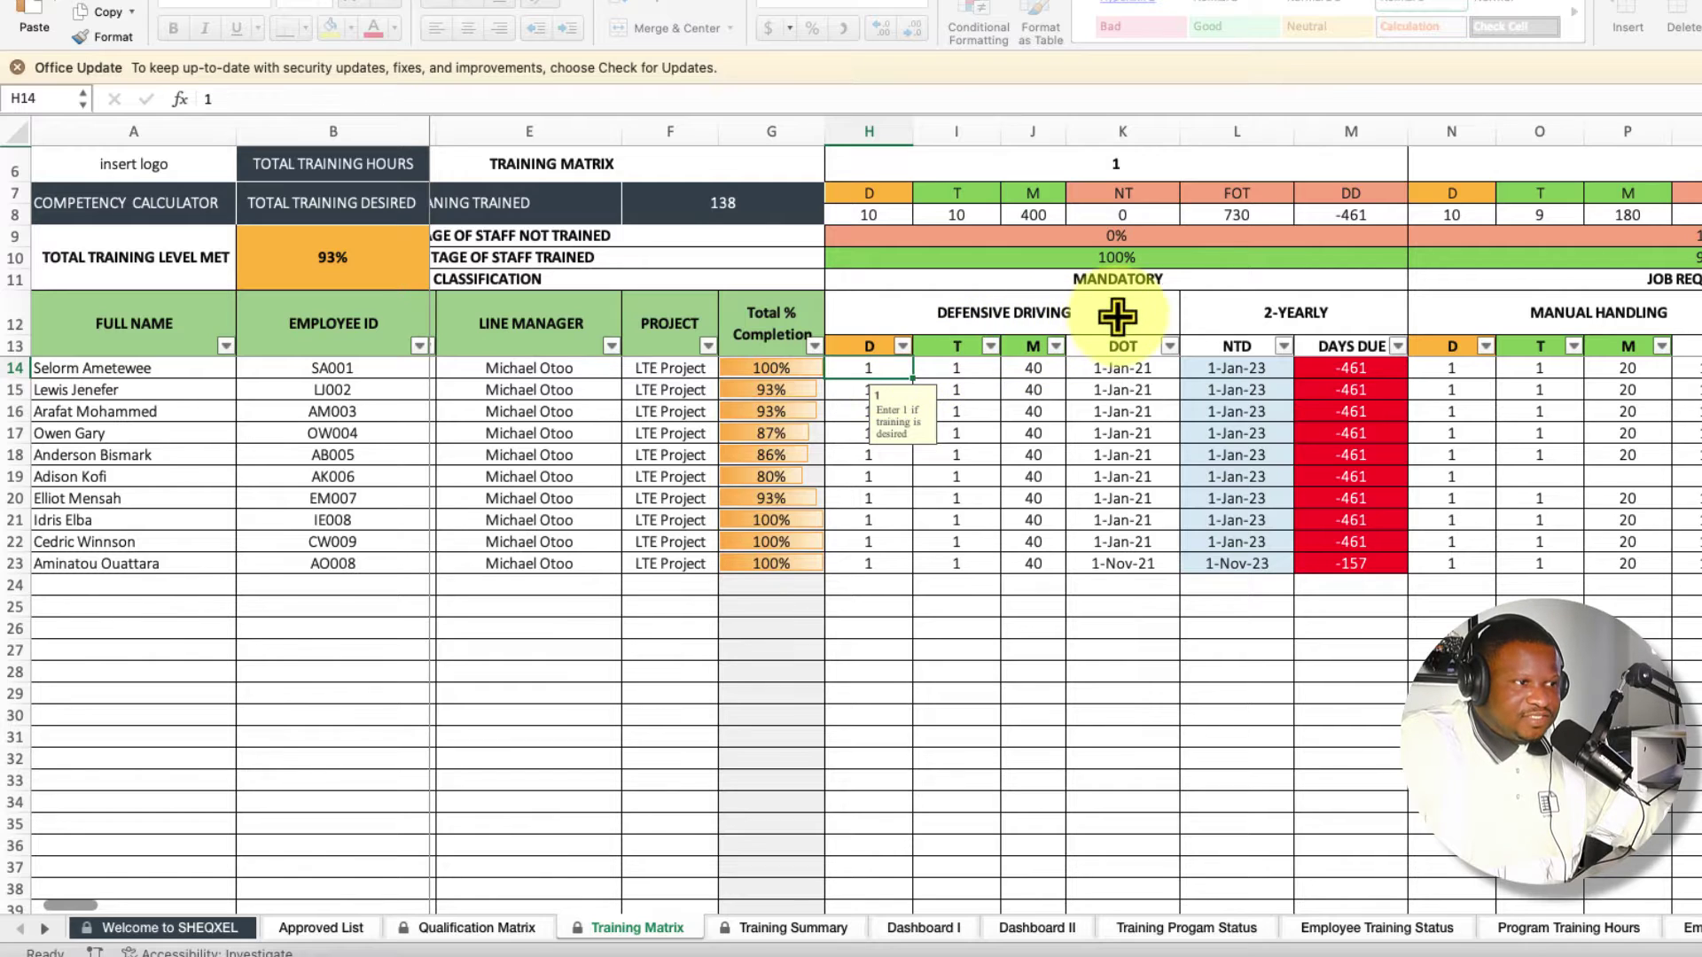
left_click(1156, 321)
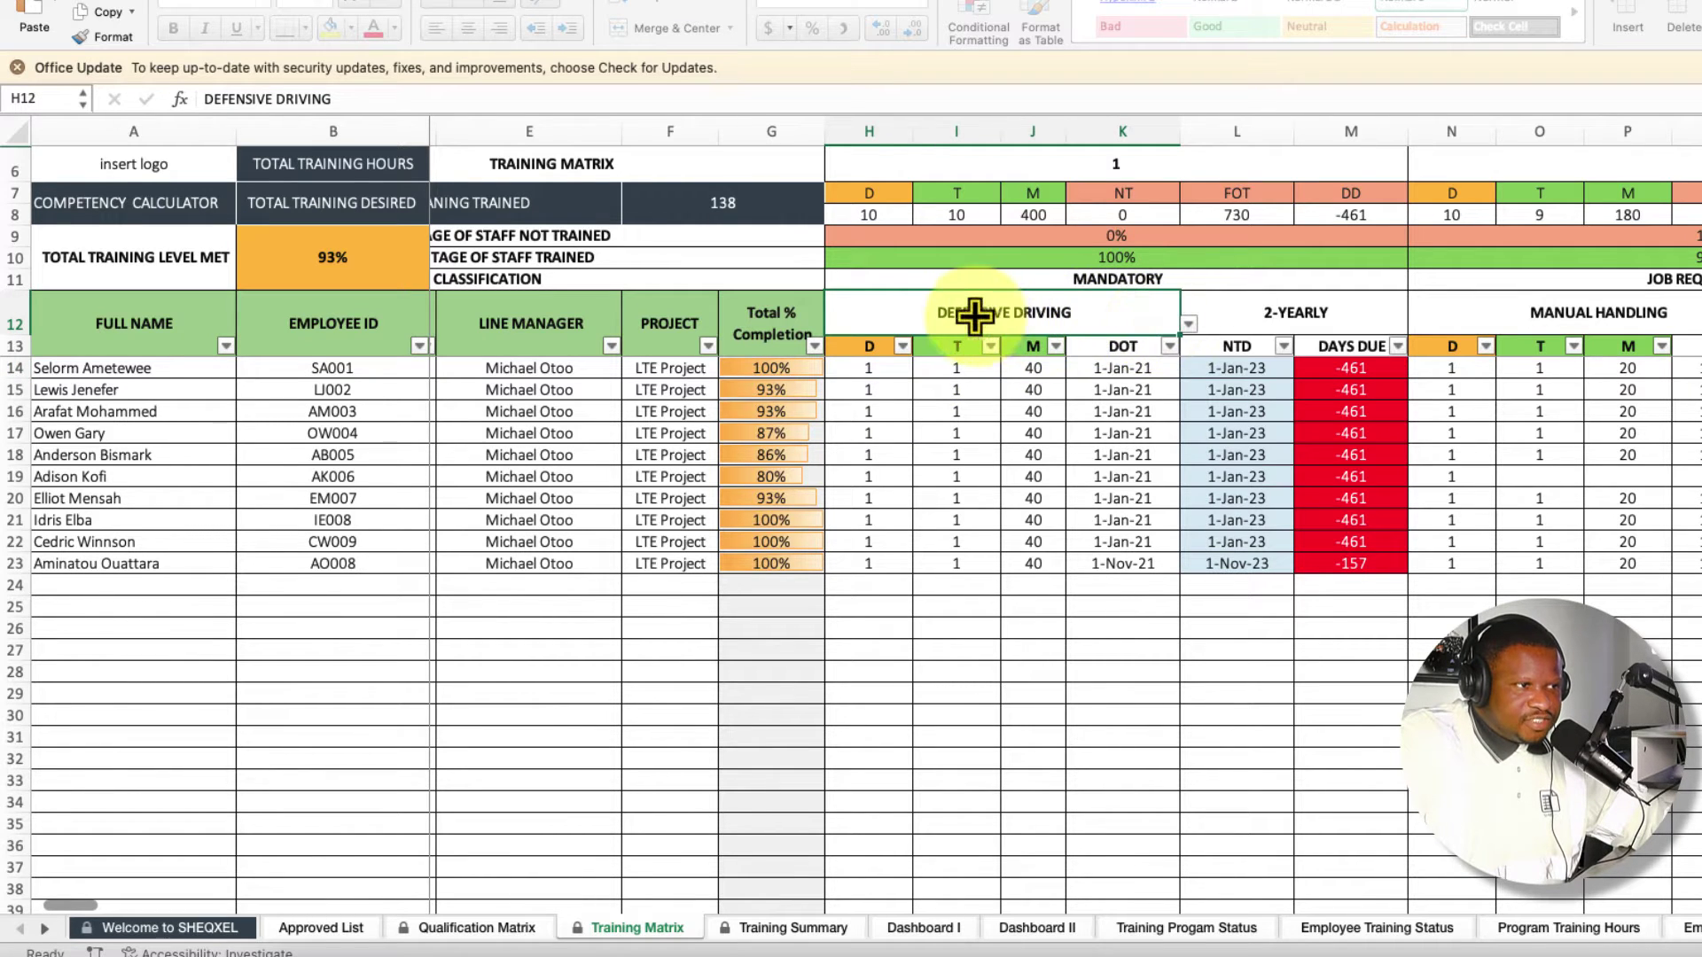
left_click(1188, 326)
key("Down")
key("Down")
key("Down")
key("Down")
key("Down")
key("Down")
key("Down")
key("Down")
key("Down")
key("Down")
key("Down")
key("Down")
key("Down")
key("Down")
key("Down")
key("Down")
key("Down")
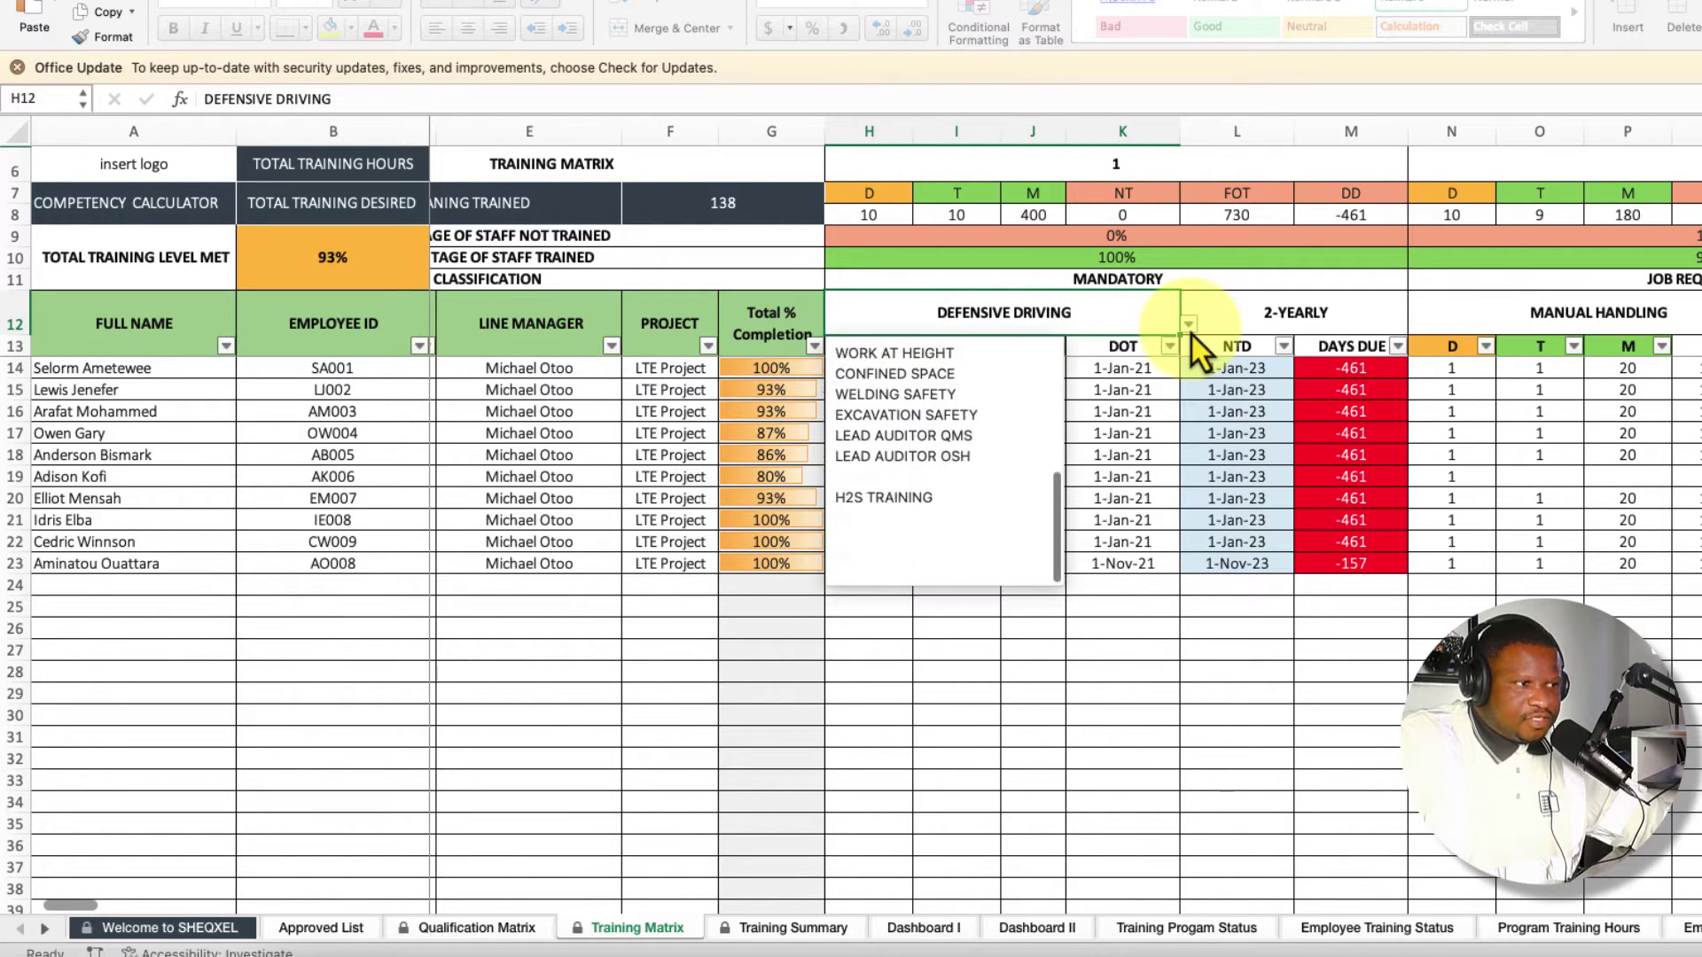
key("Up")
key("Up")
key("Up")
key("Up")
key("Up")
key("Up")
key("Up")
key("Up")
key("Up")
key("Up")
key("Up")
key("Up")
key("Up")
key("Up")
key("Up")
key("Up")
key("Up")
key("Down")
key("Down")
key("Down")
key("Down")
key("Down")
key("Down")
key("Down")
key("Down")
key("Down")
key("Down")
key("Down")
key("Escape")
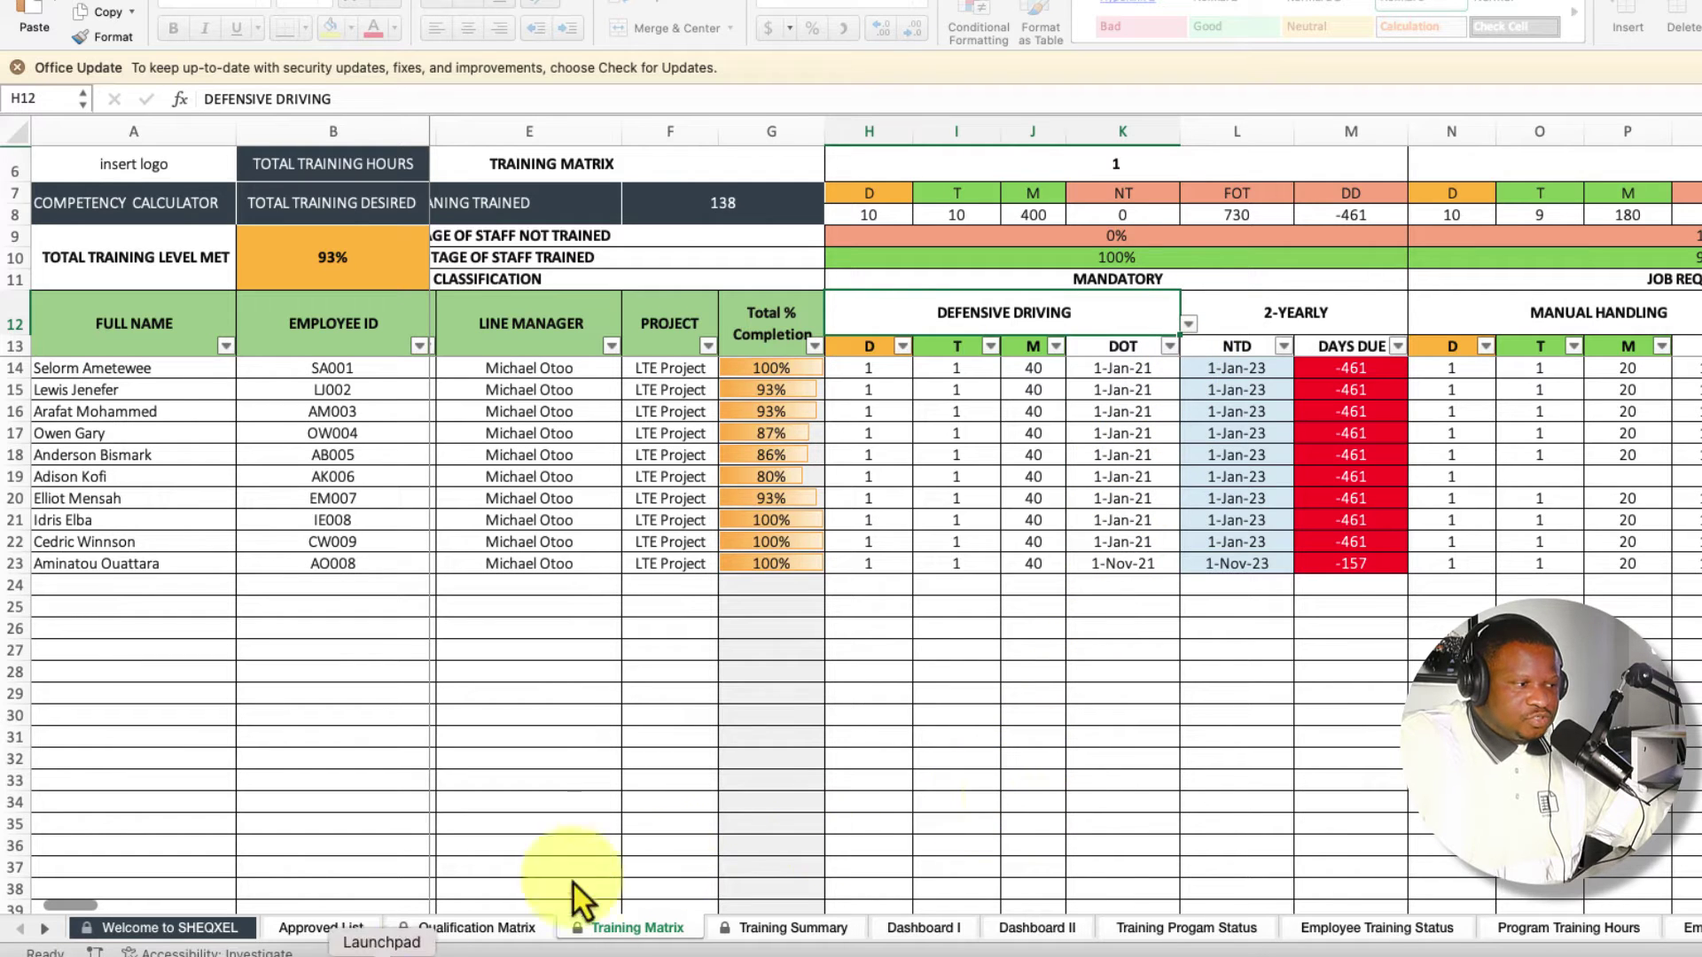
left_click(292, 929)
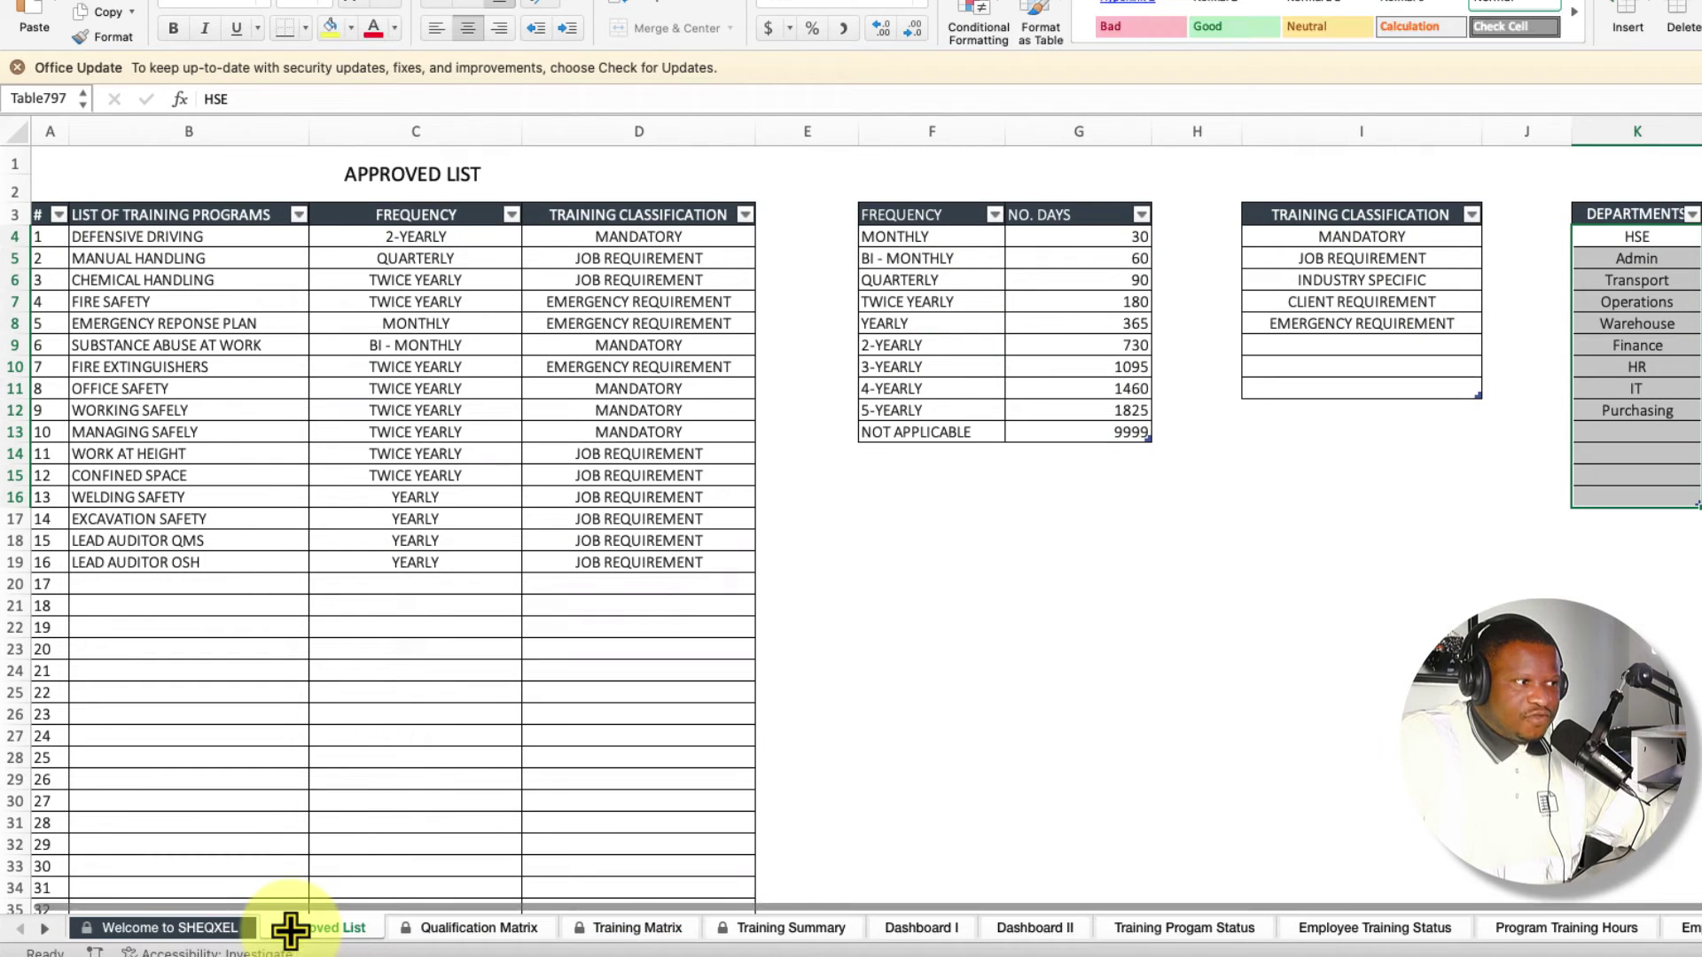
key("ctrl+Page_Down")
key("ctrl+Page_Down")
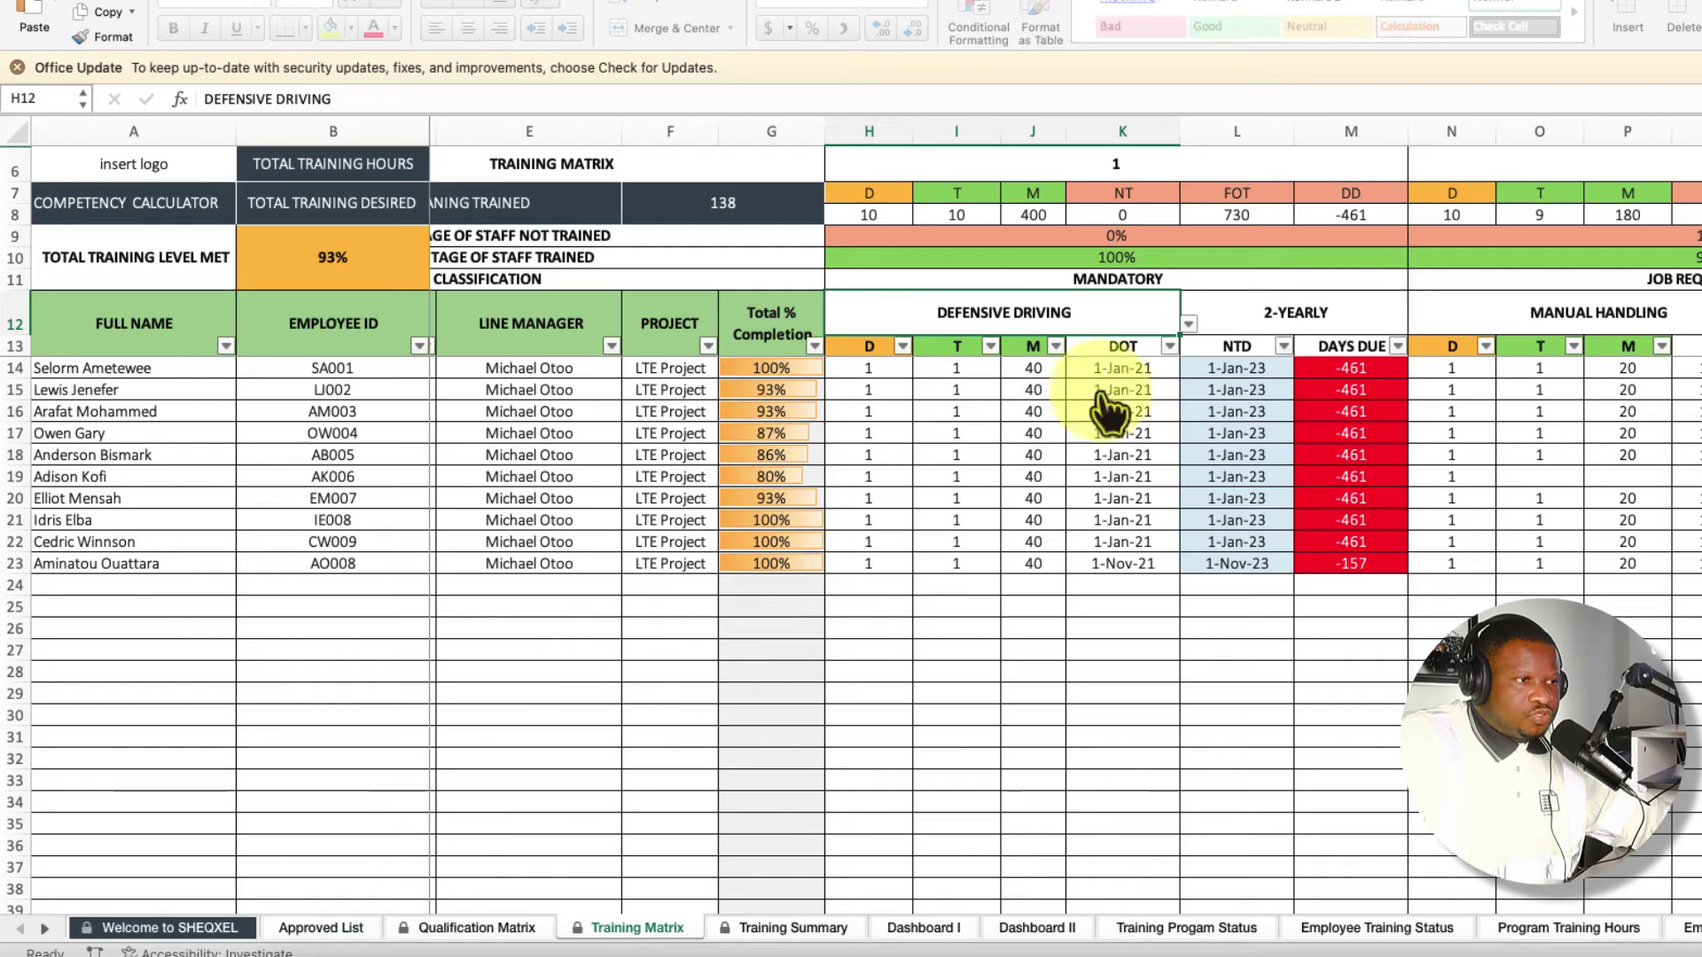
left_click(1188, 325)
key("Down")
key("Down")
key("Down")
key("Down")
key("Down")
key("Down")
key("Down")
key("Down")
key("Down")
key("Down")
key("Down")
key("Down")
key("Down")
key("Down")
key("Down")
key("Down")
key("Down")
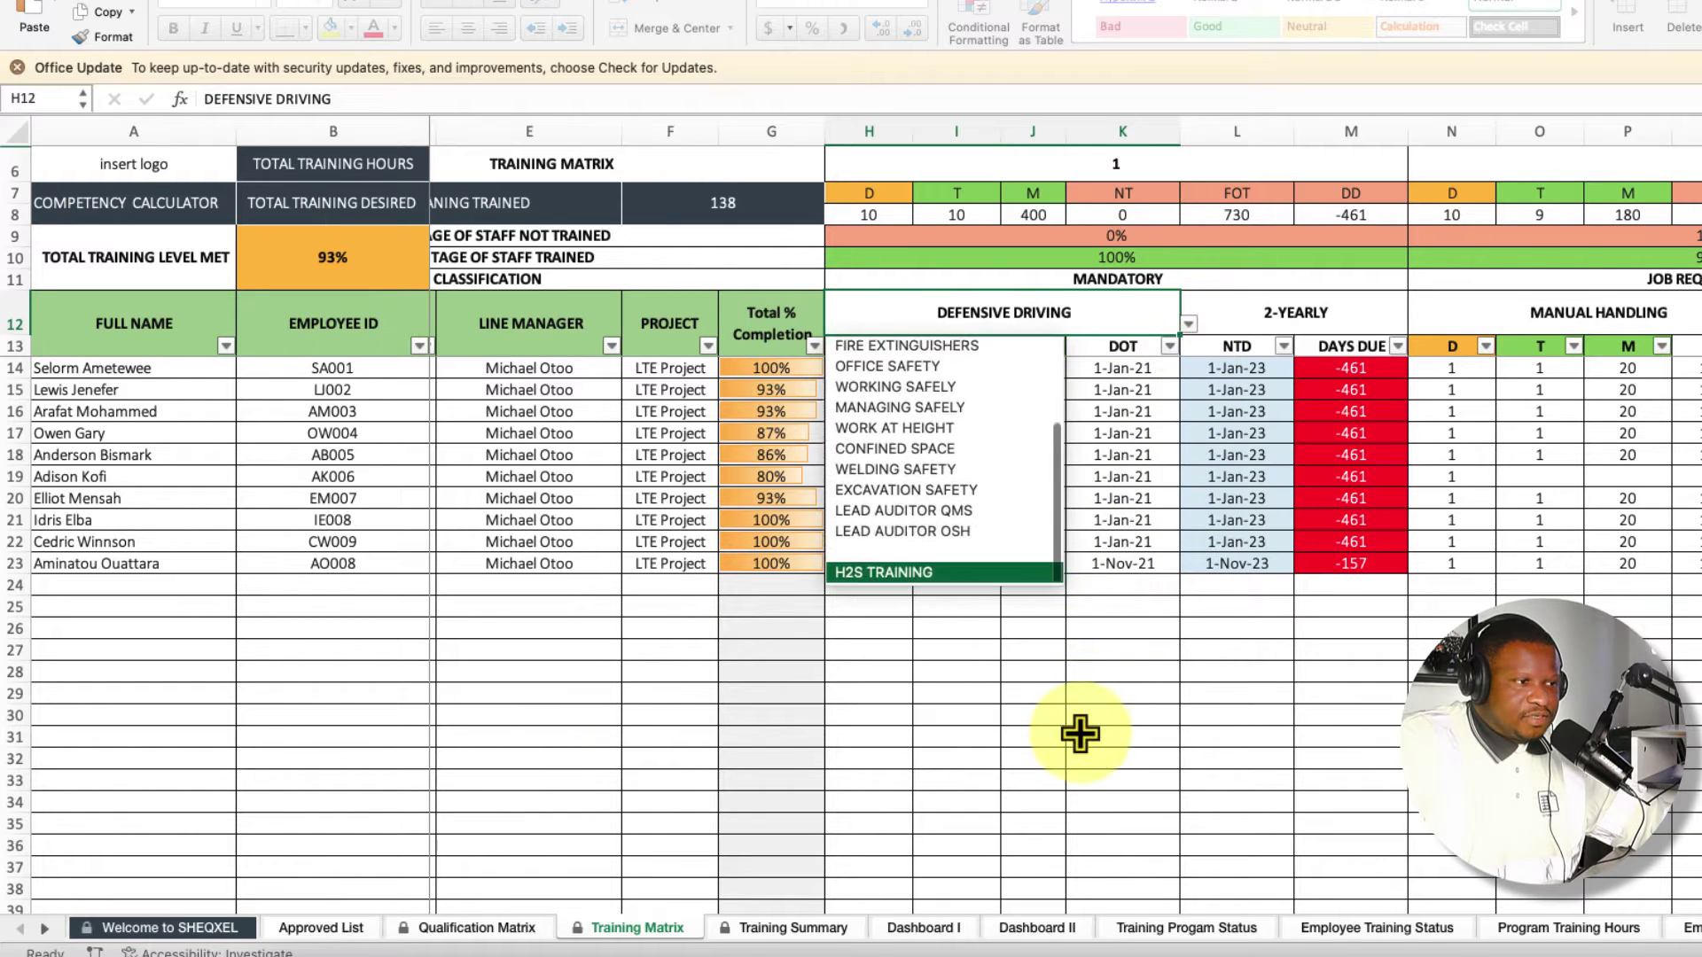
key("Escape")
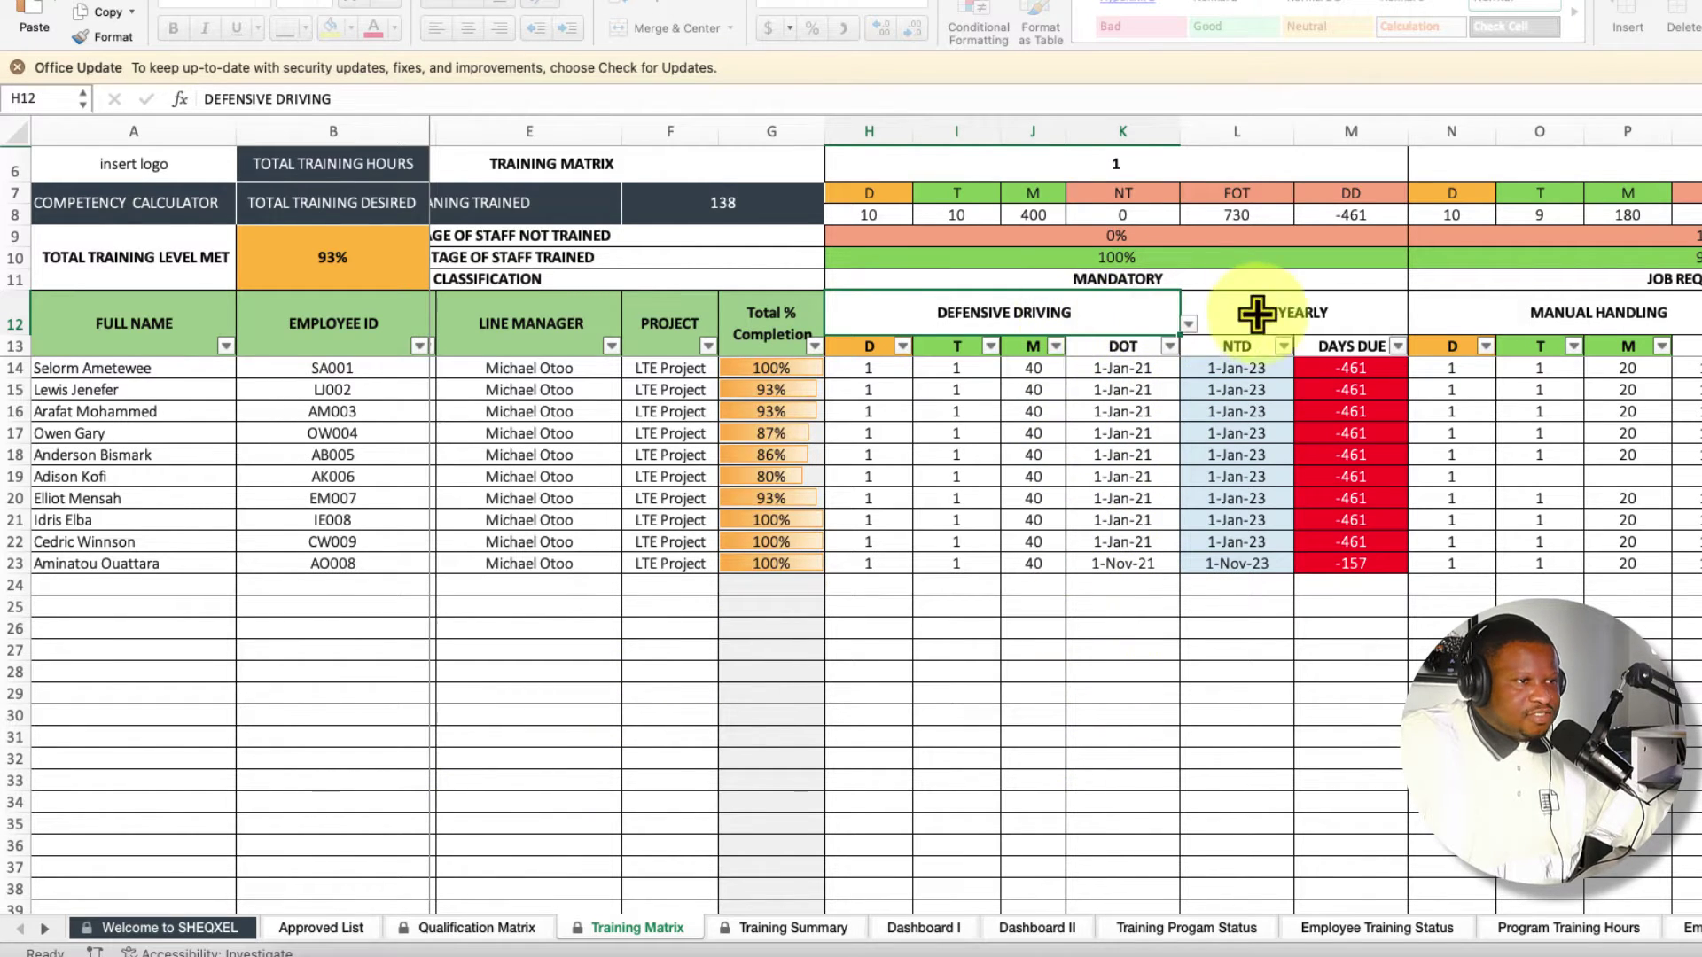
left_click(1292, 314)
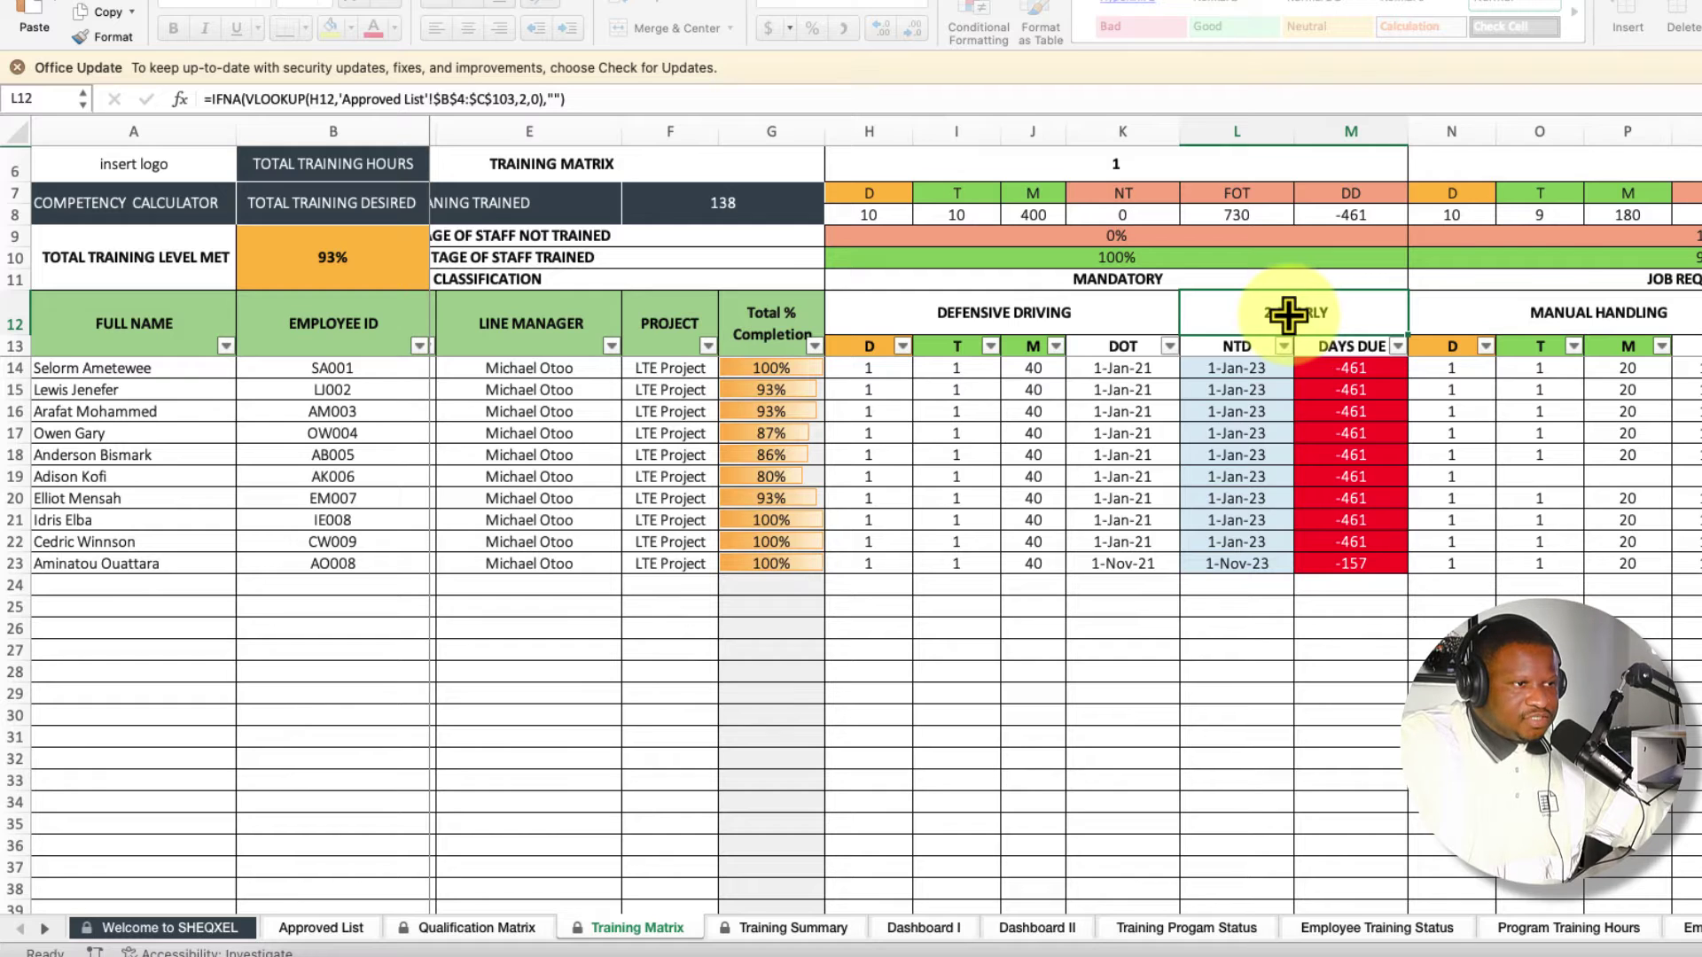
left_click(1063, 281)
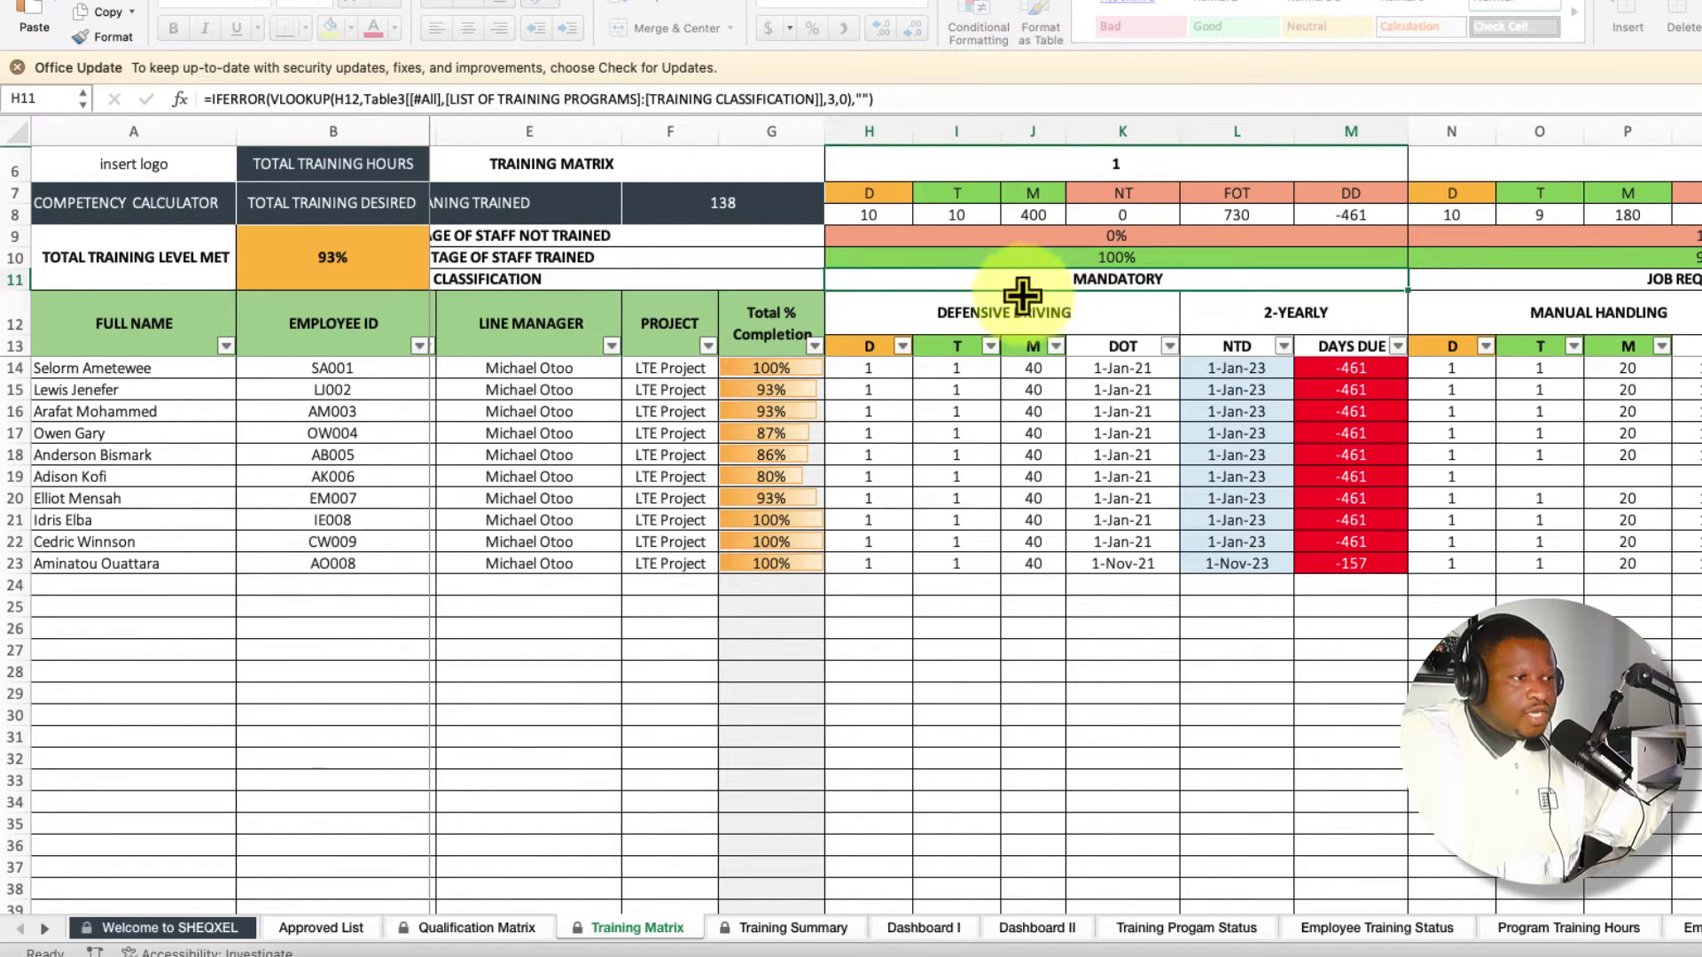
left_click(864, 348)
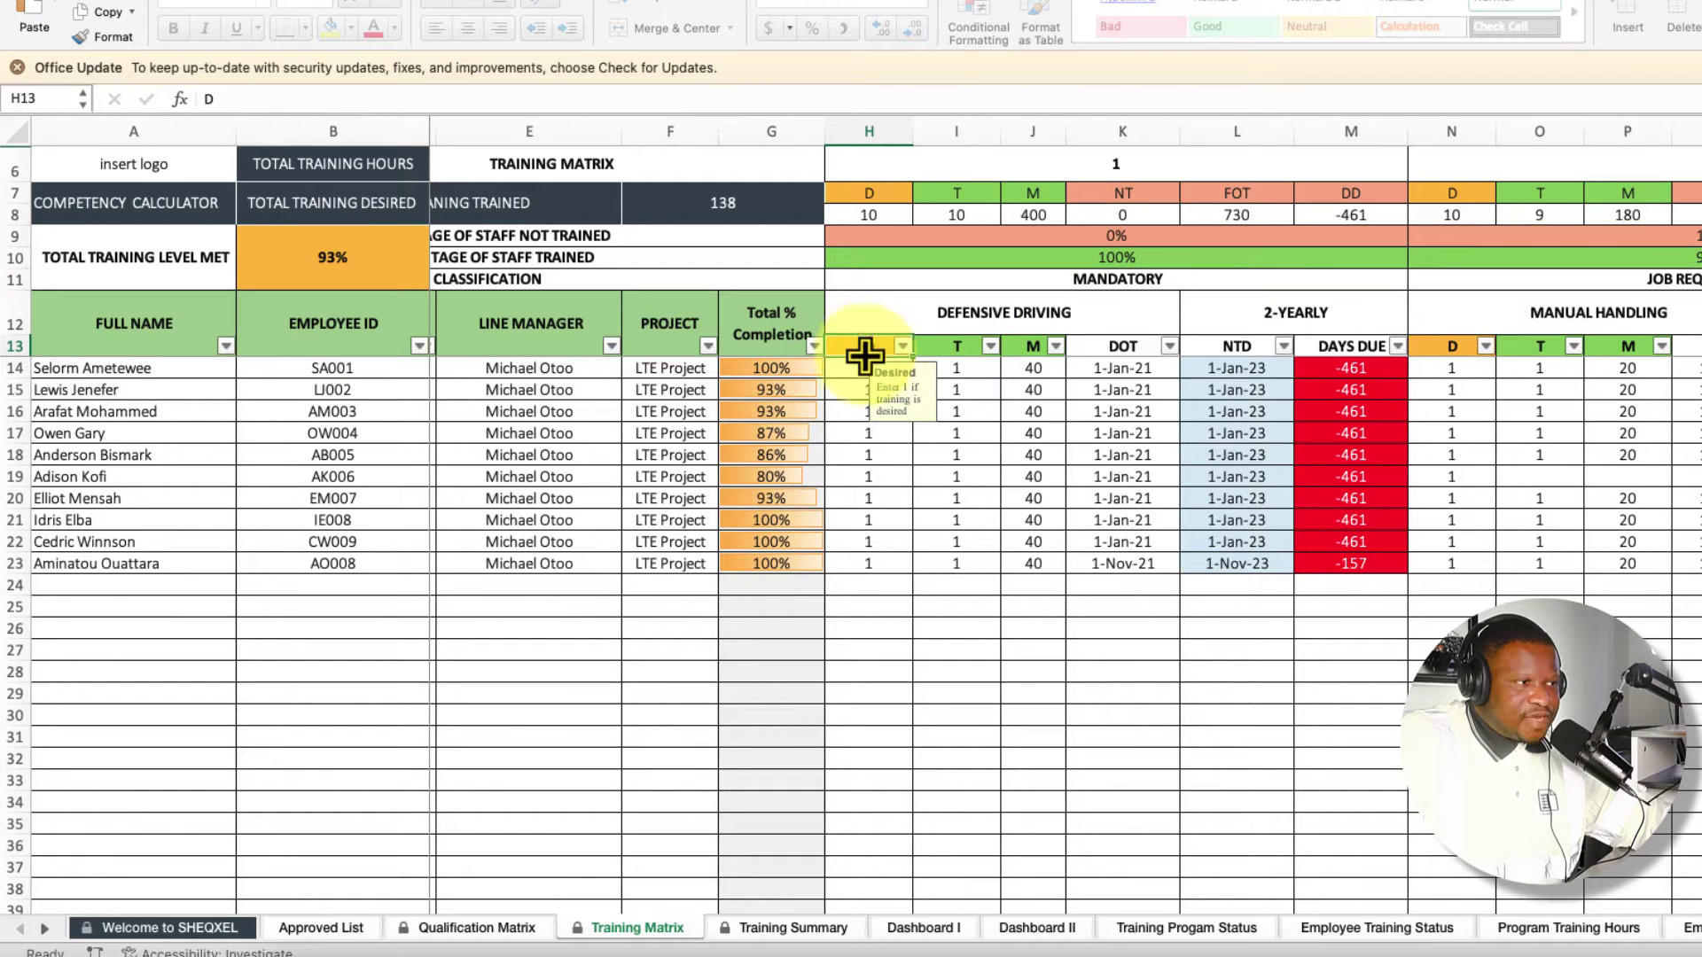
left_click_drag(865, 370, 866, 566)
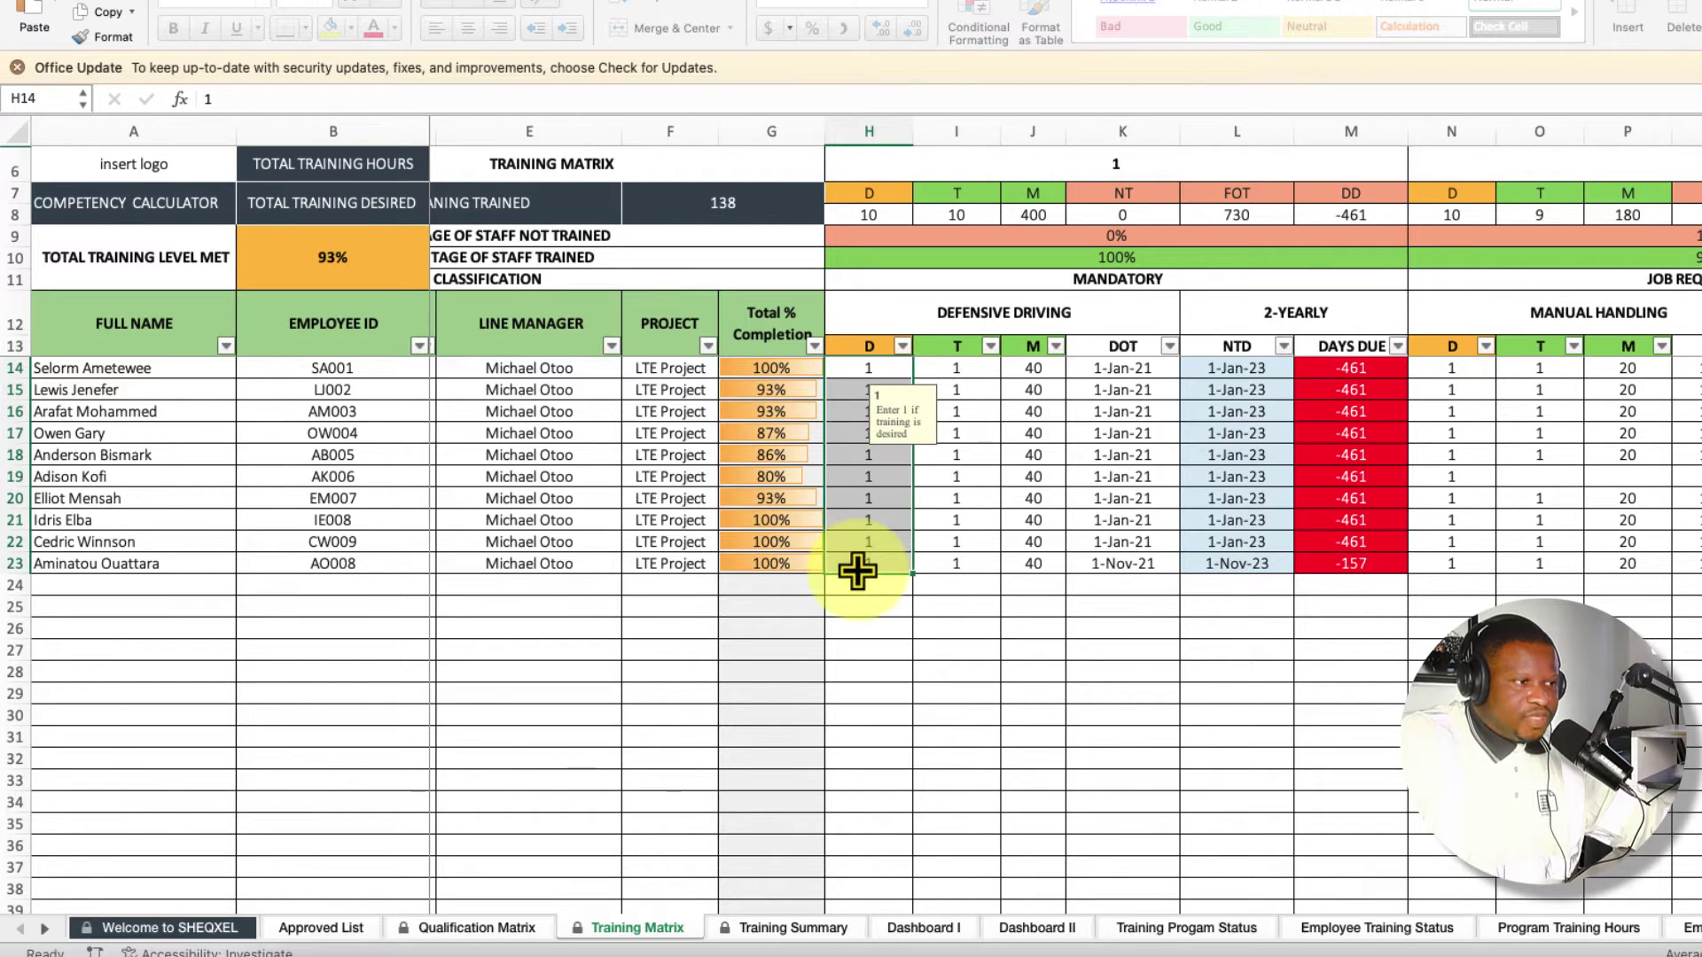
left_click(960, 370)
left_click_drag(961, 369, 964, 582)
left_click_drag(1037, 364, 1036, 570)
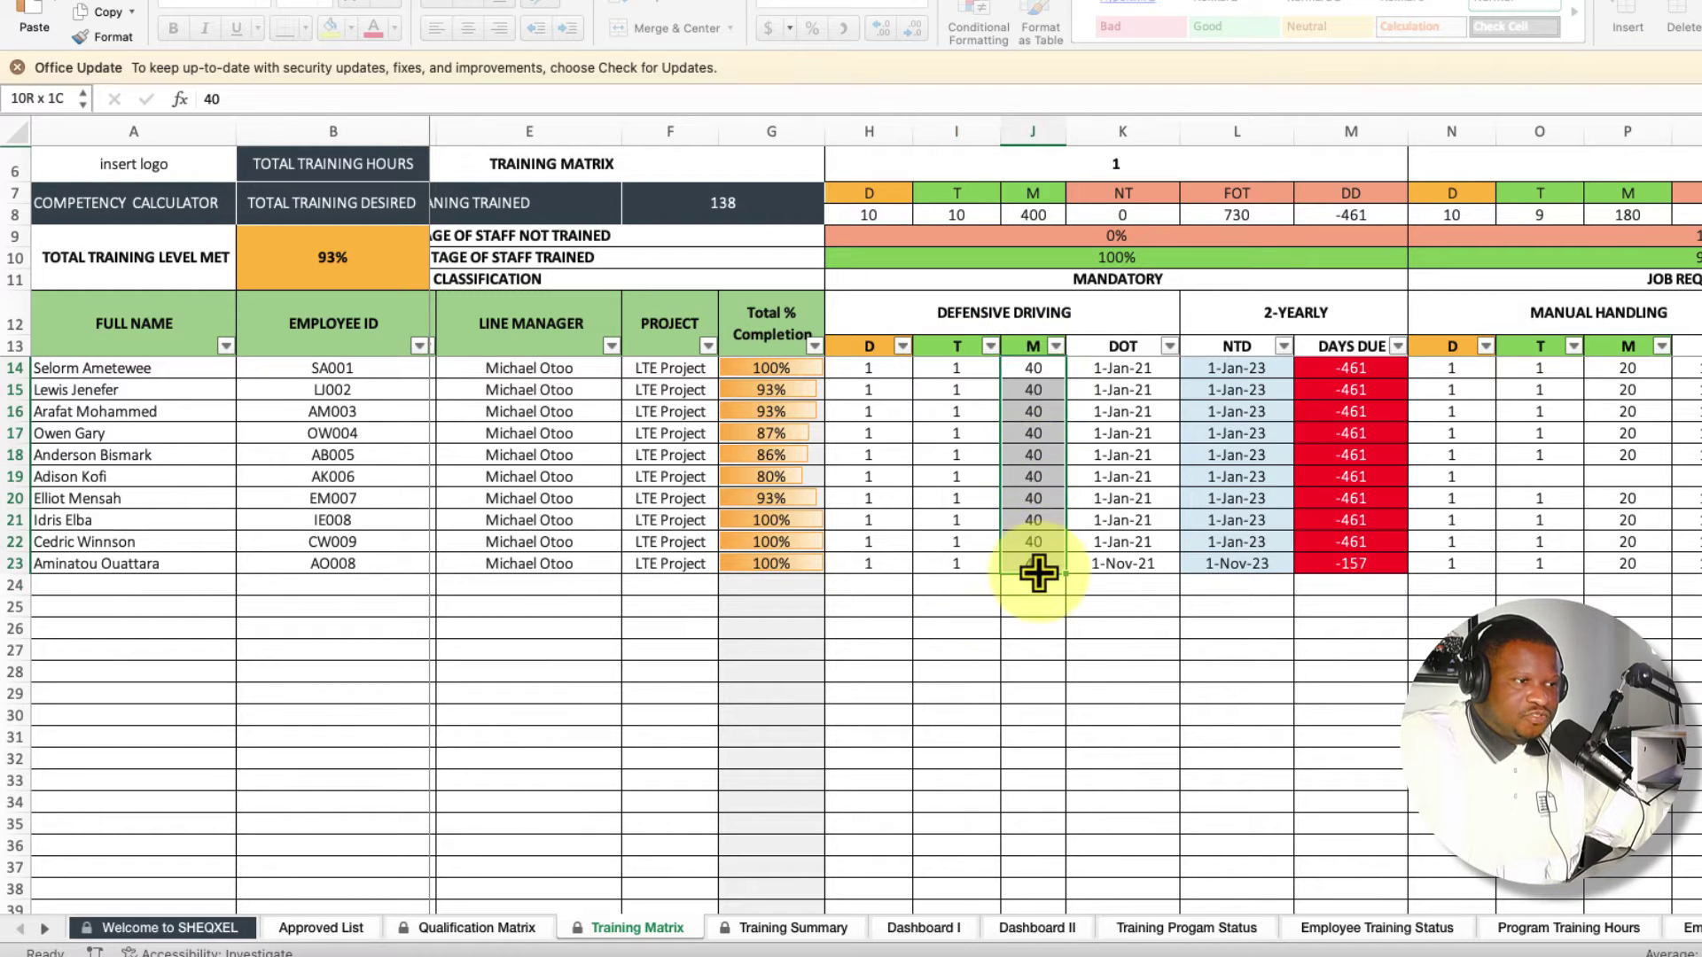
left_click_drag(1122, 368, 1122, 585)
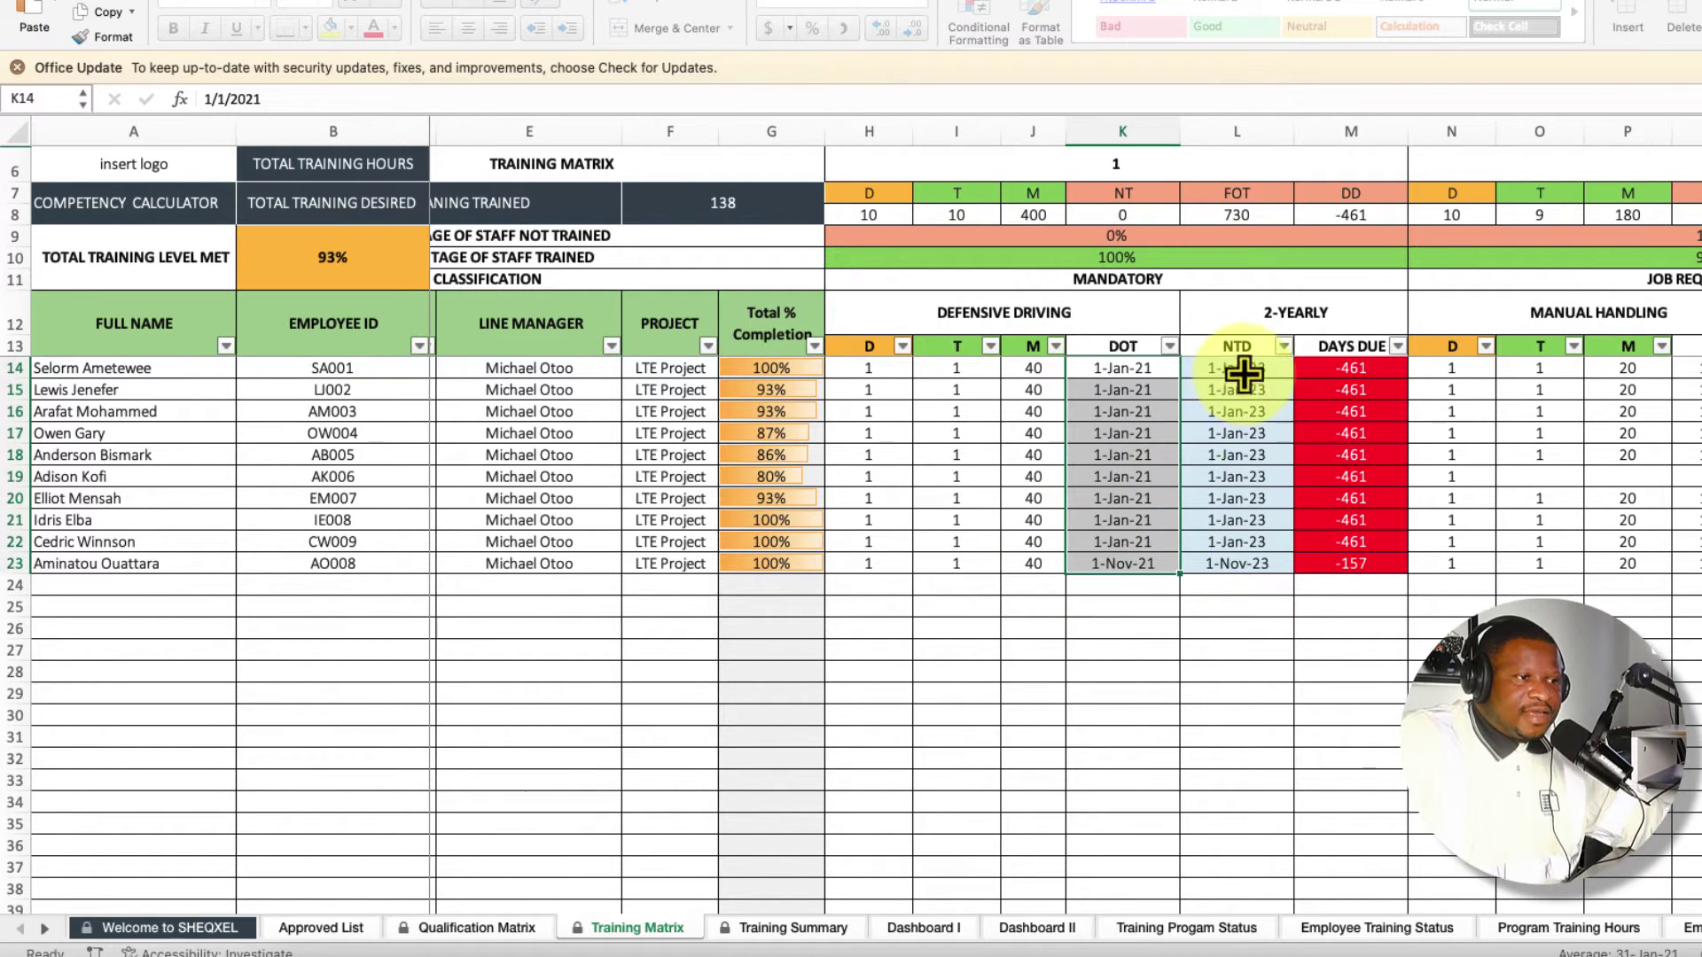
left_click_drag(1236, 369, 1232, 581)
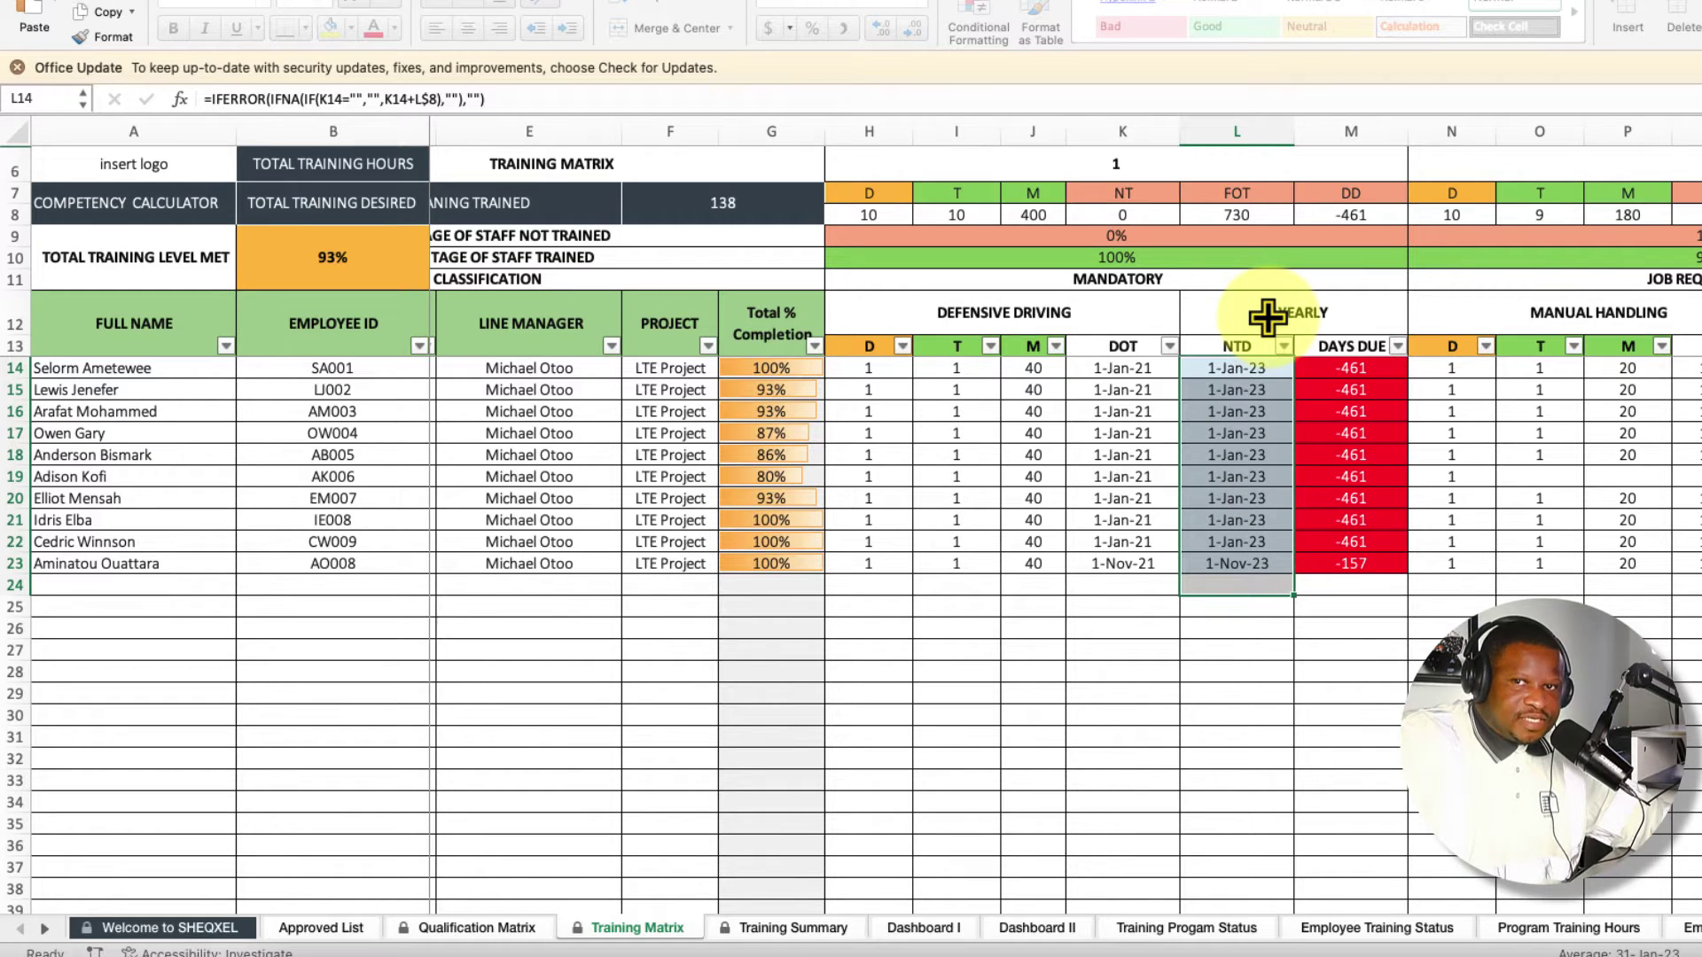
left_click_drag(1359, 373, 1349, 572)
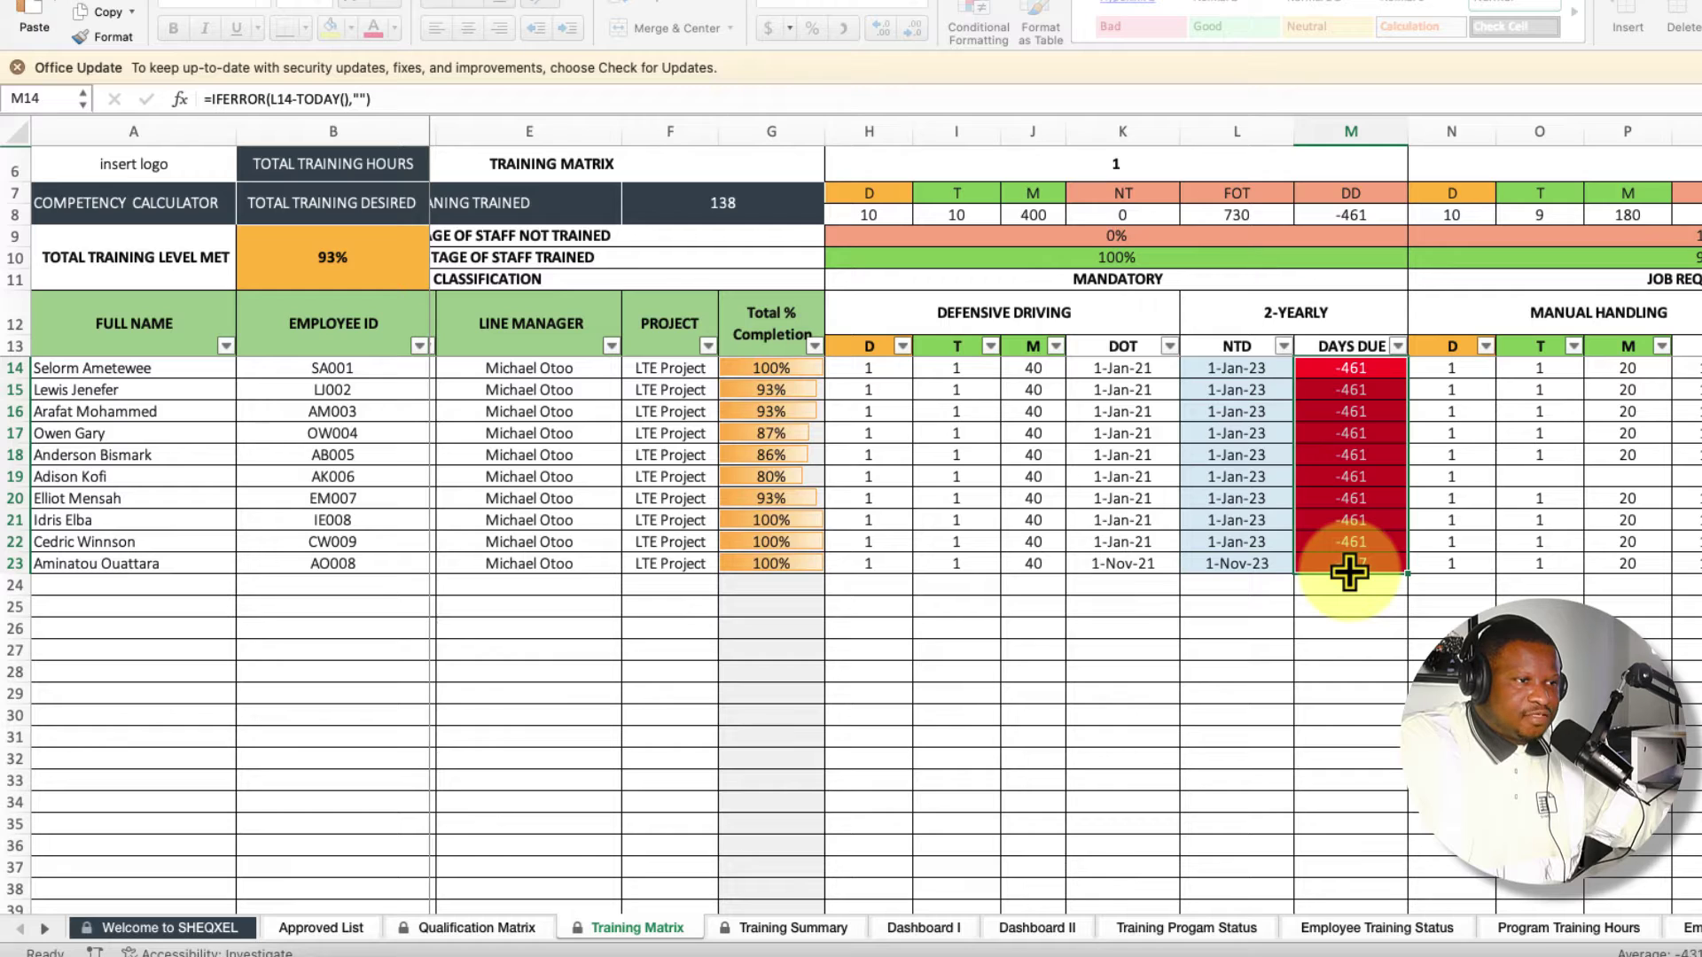
left_click(1210, 372)
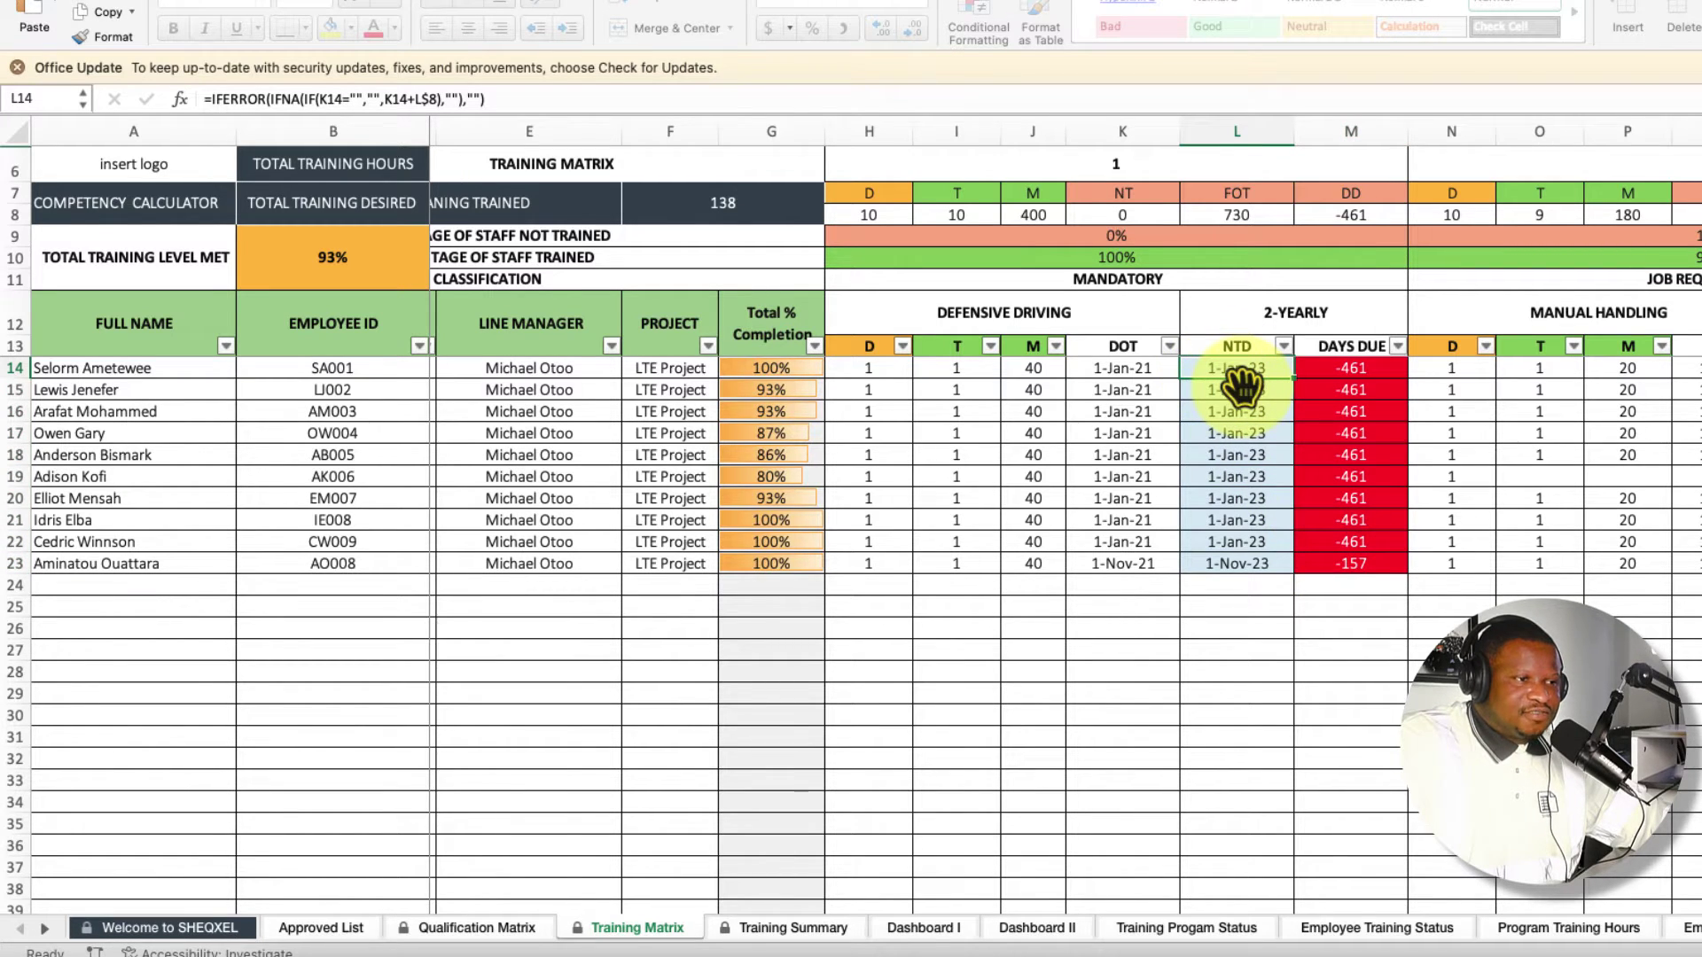
key("Right")
key("ctrl+shift+Down")
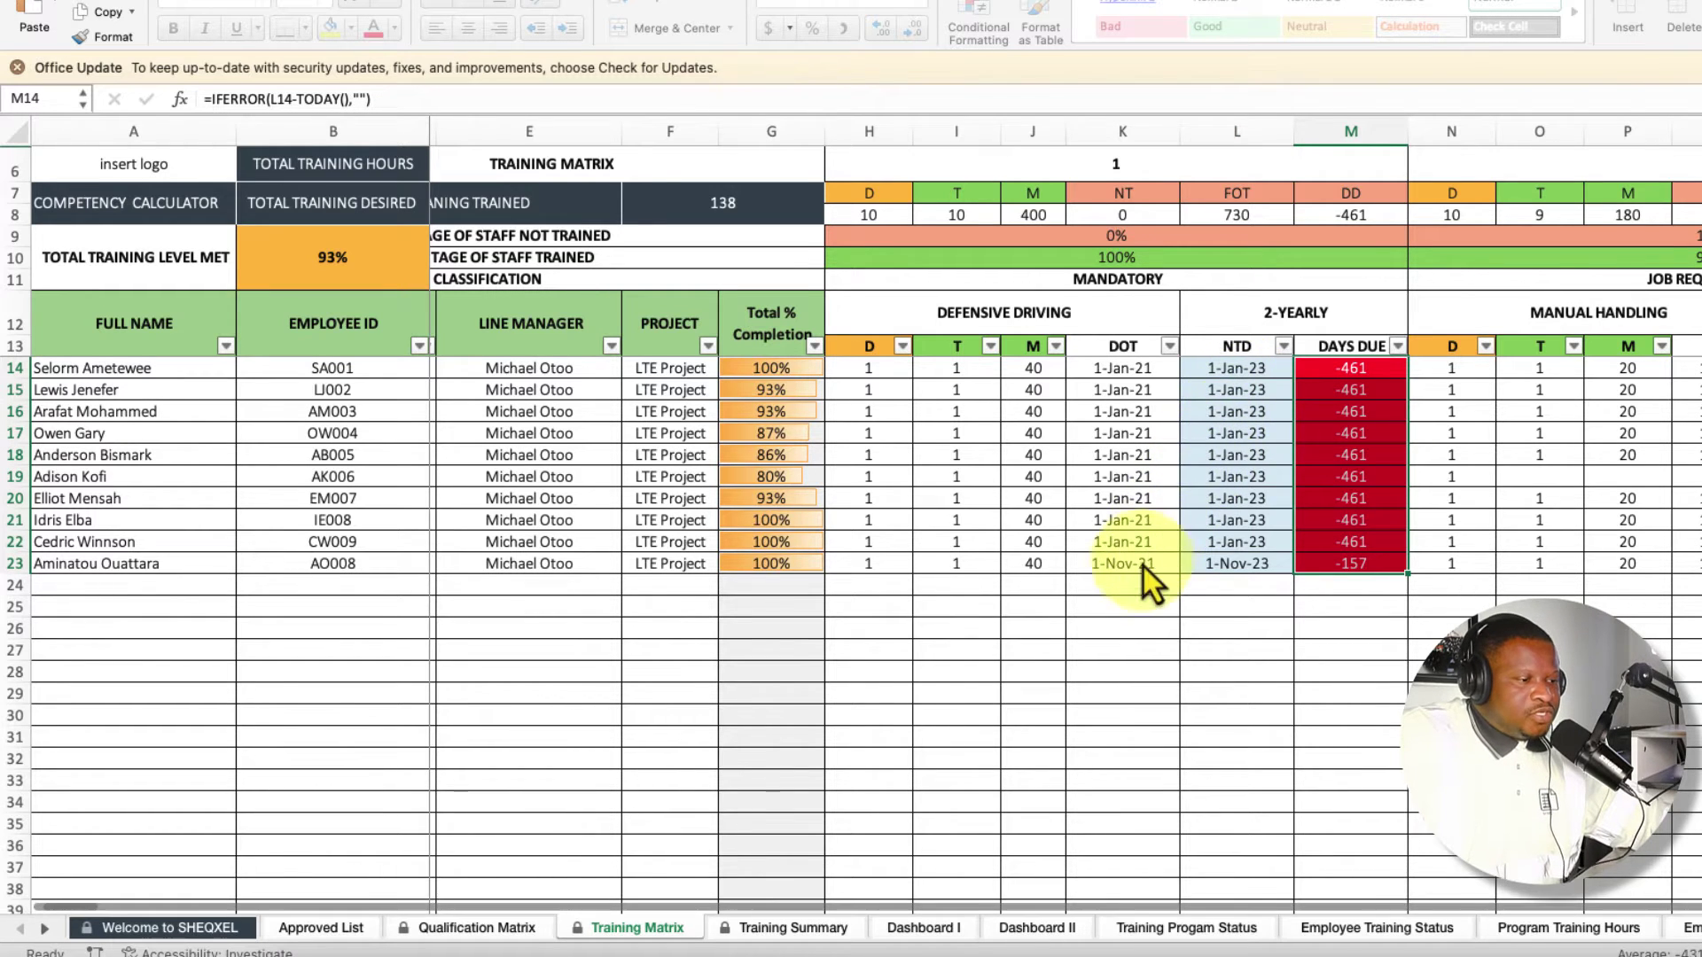
scroll(1144, 570, "right", 5)
scroll(1136, 570, "right", 2)
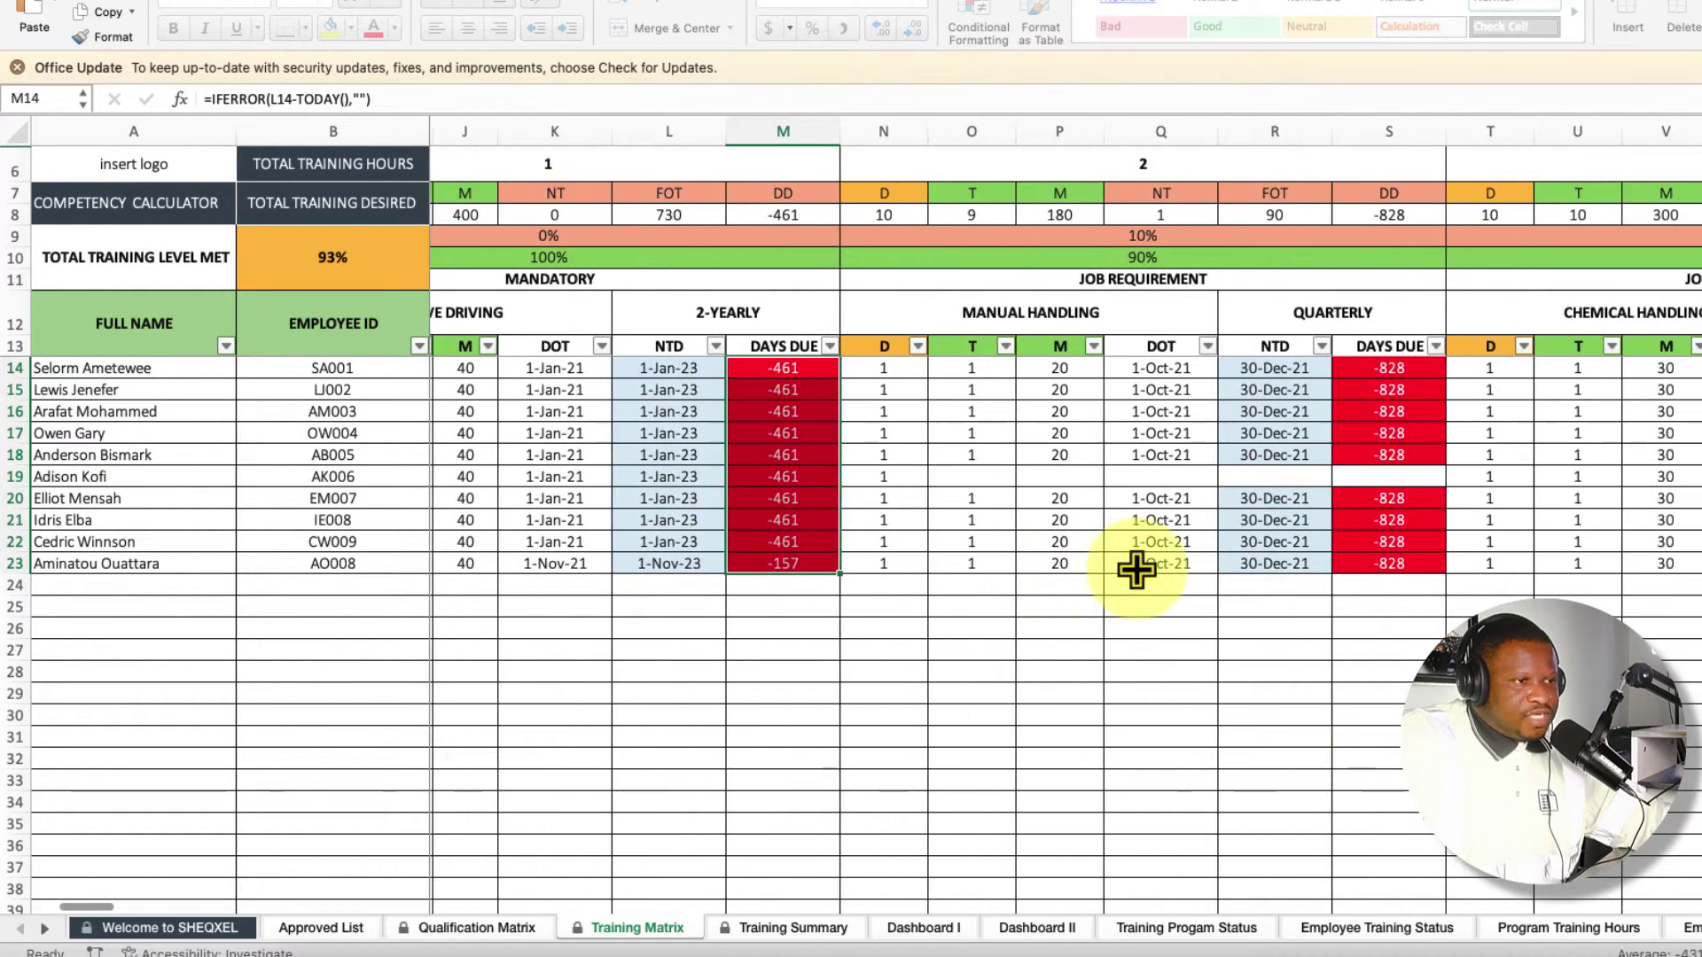
left_click(1039, 328)
left_click_drag(885, 369, 874, 585)
left_click_drag(984, 365, 972, 562)
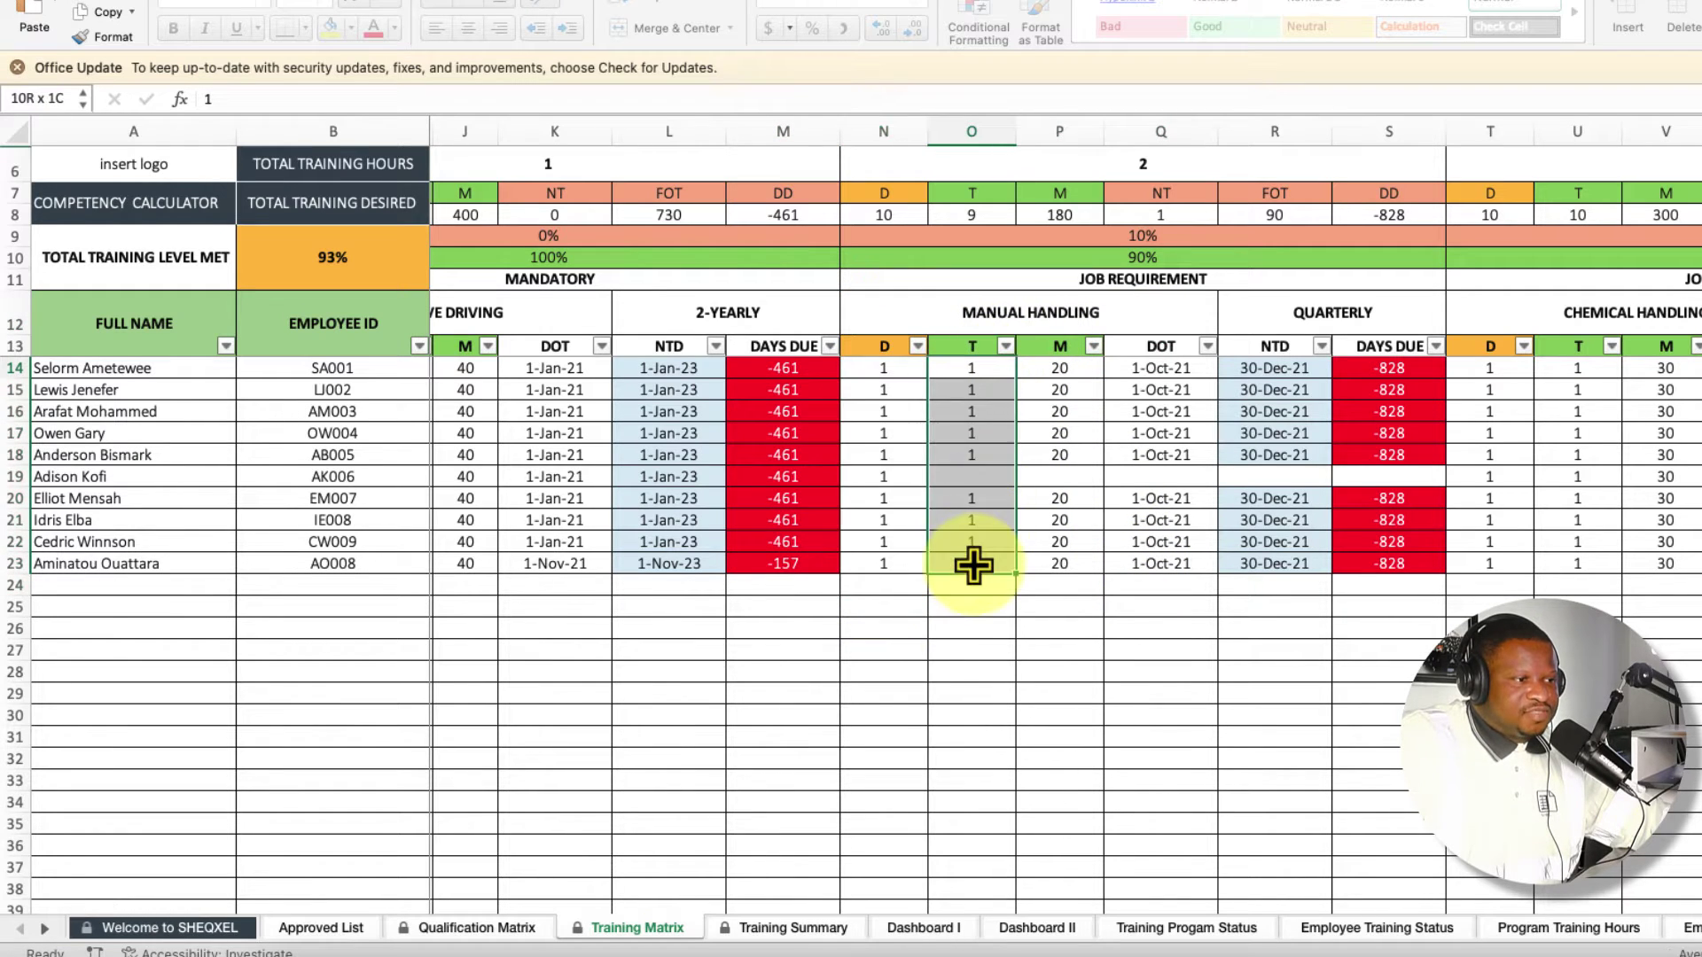
left_click_drag(881, 373, 896, 479)
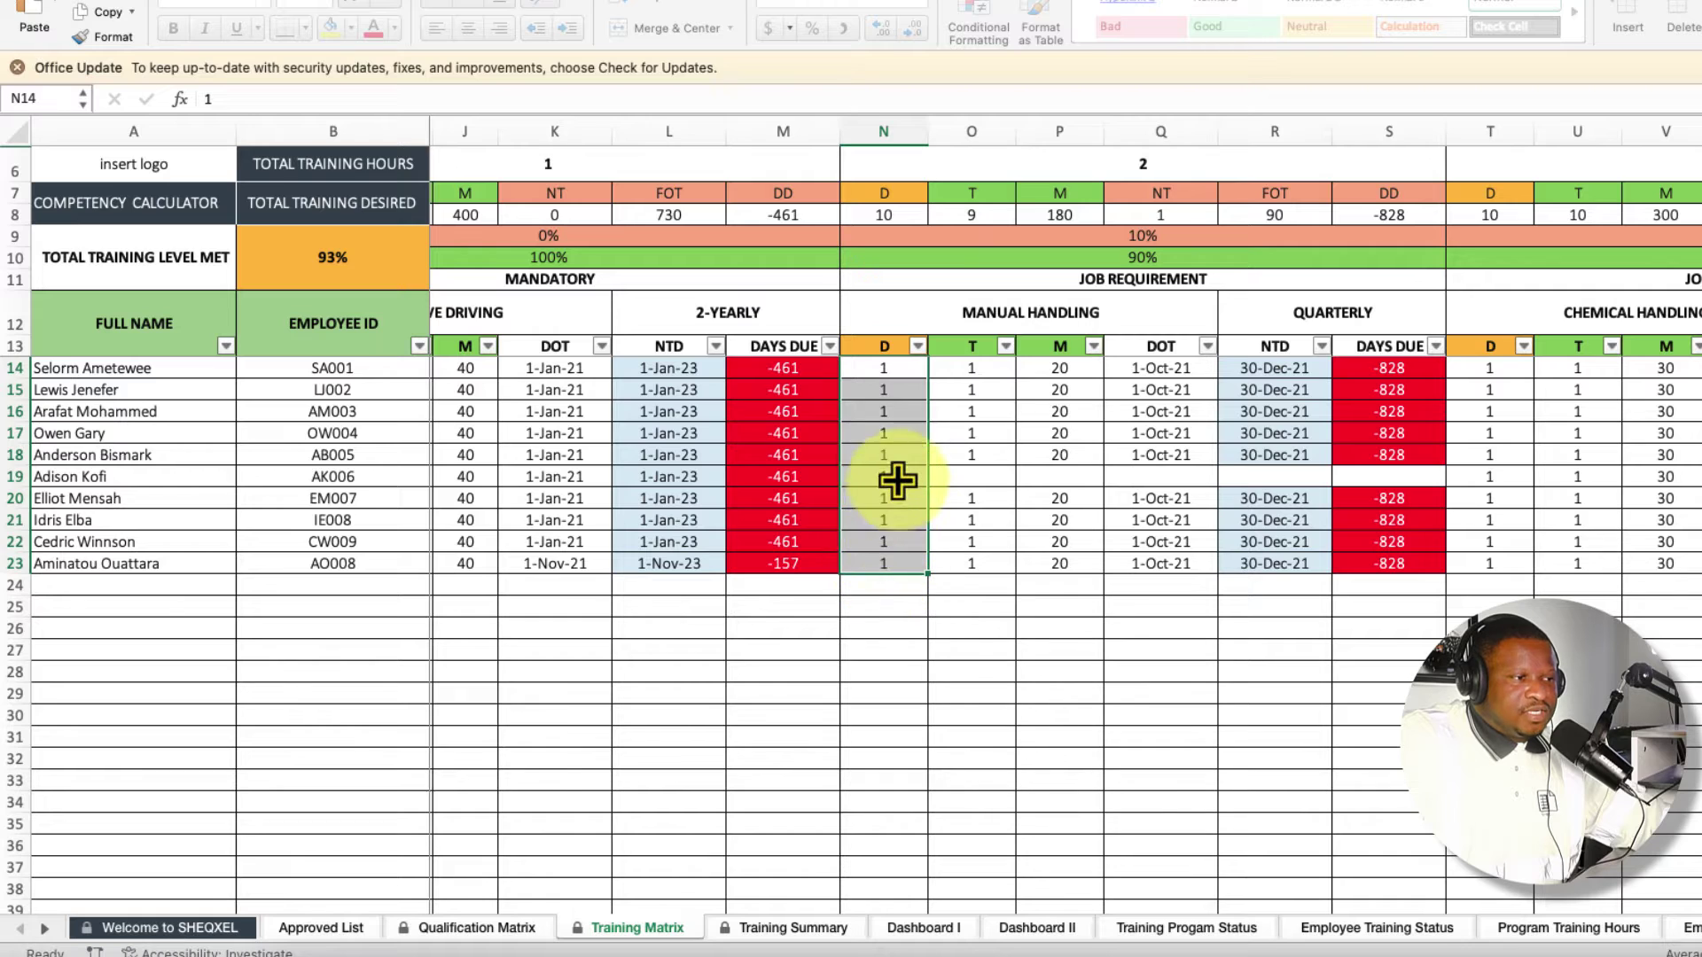
left_click(894, 477)
left_click_drag(979, 371, 976, 589)
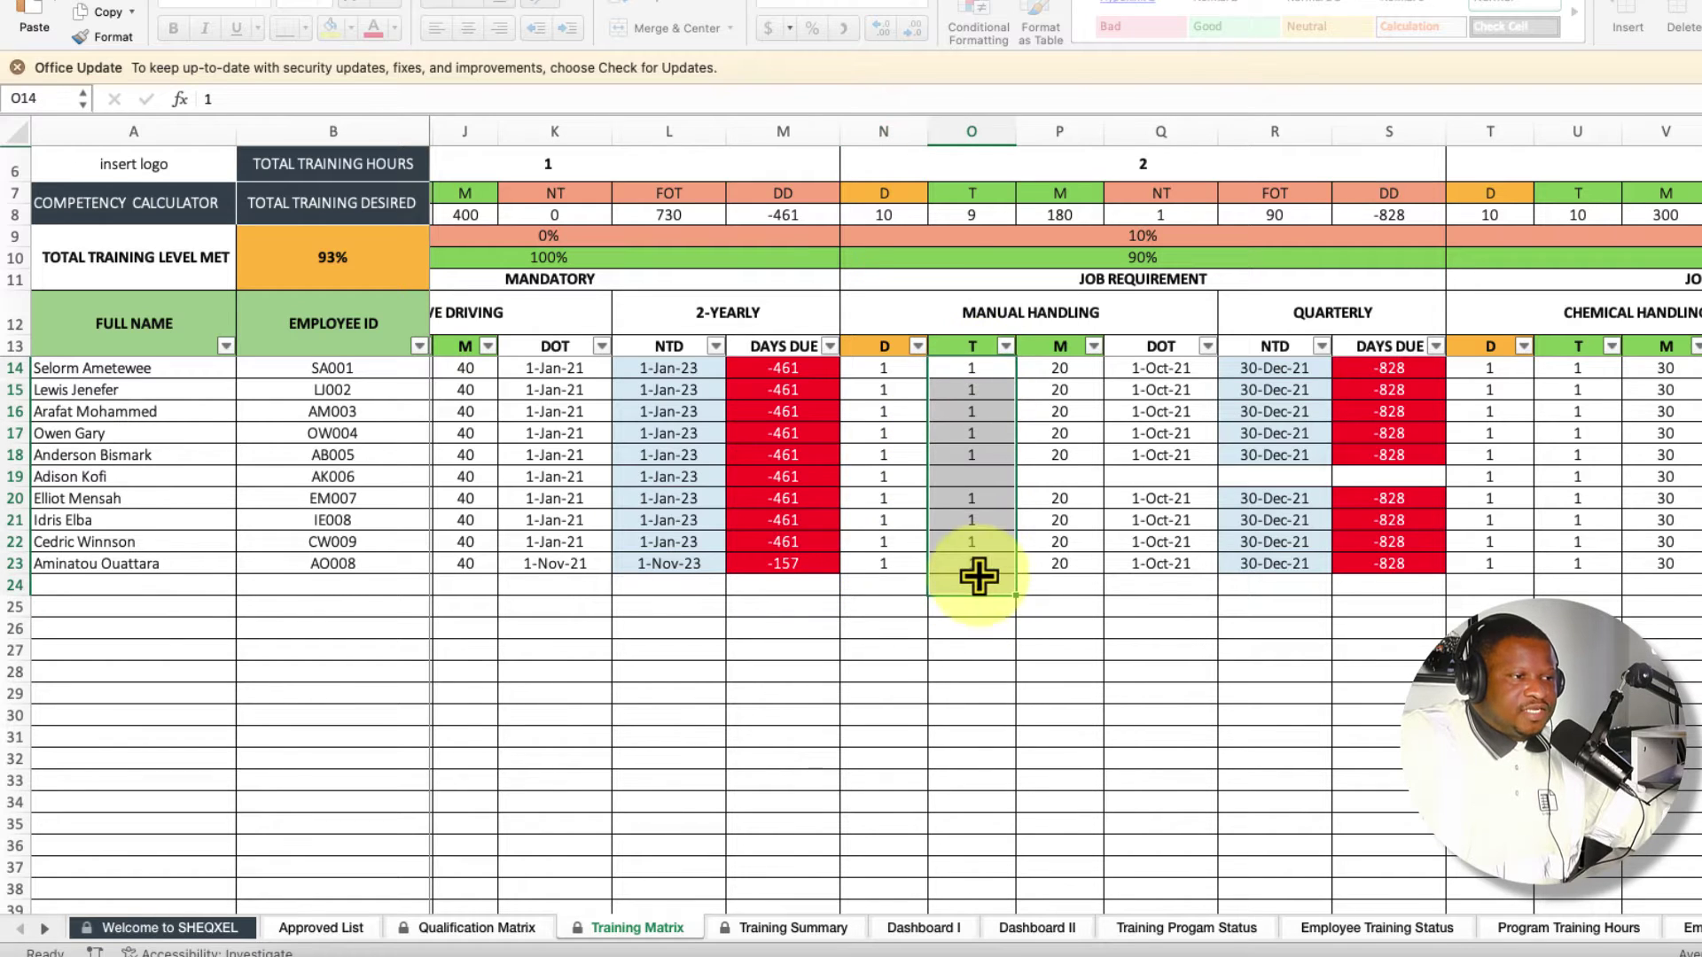
scroll(1181, 561, "right", 20)
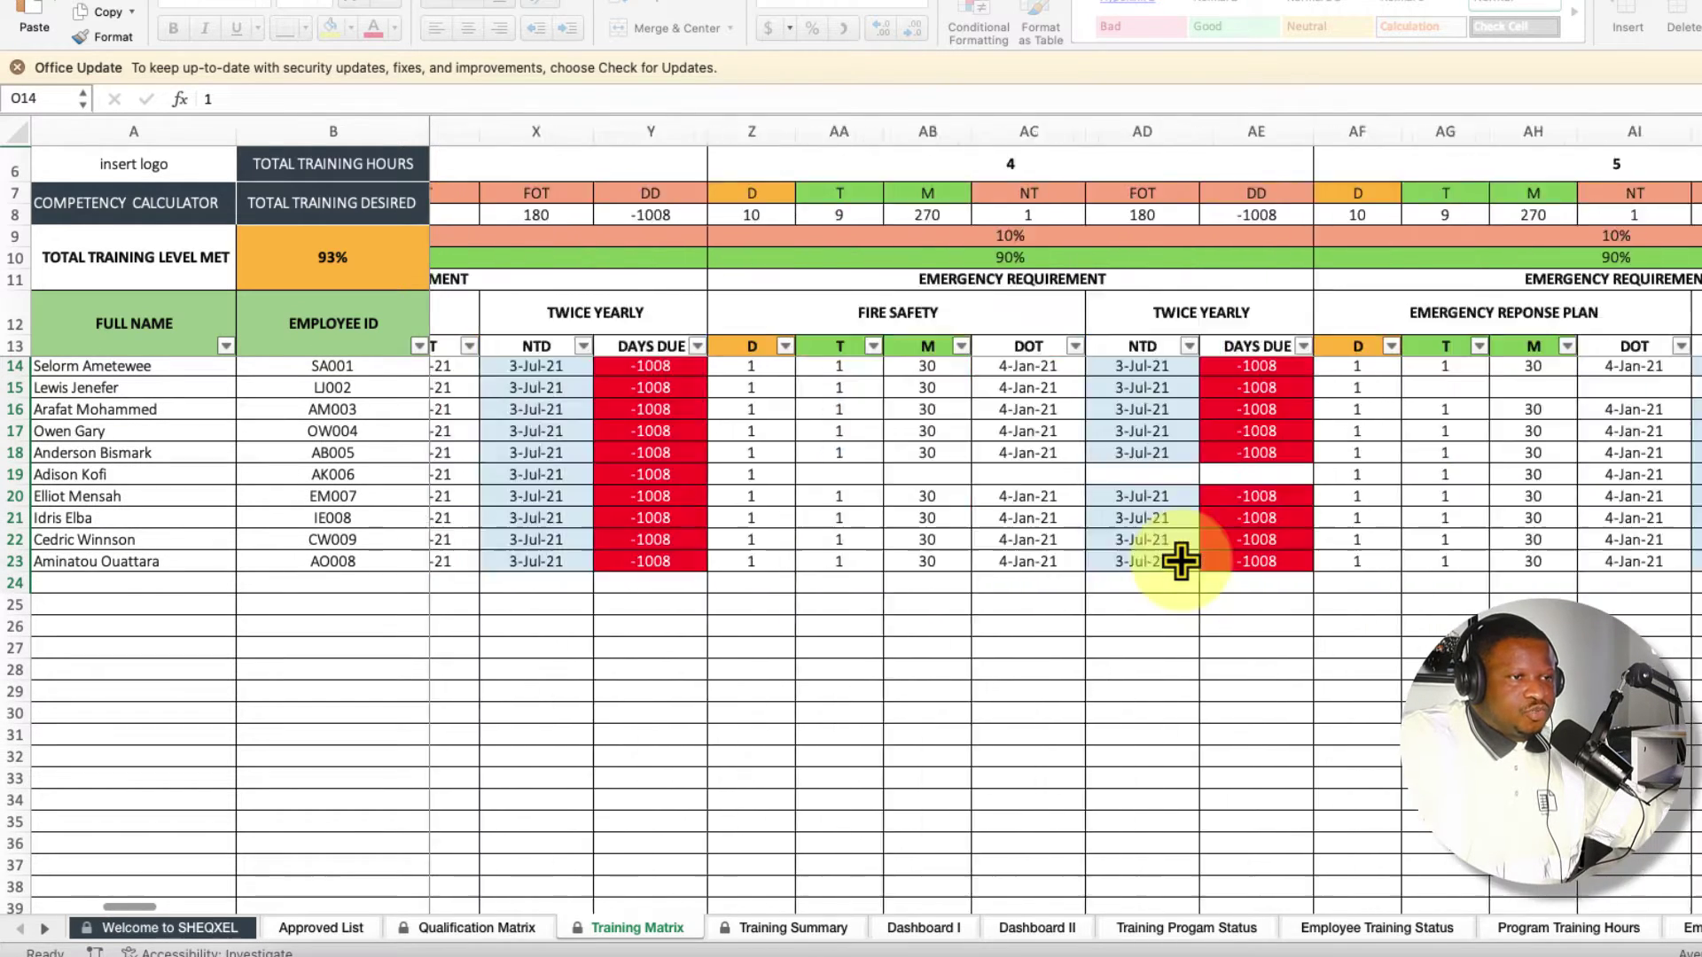
scroll(1180, 561, "right", 20)
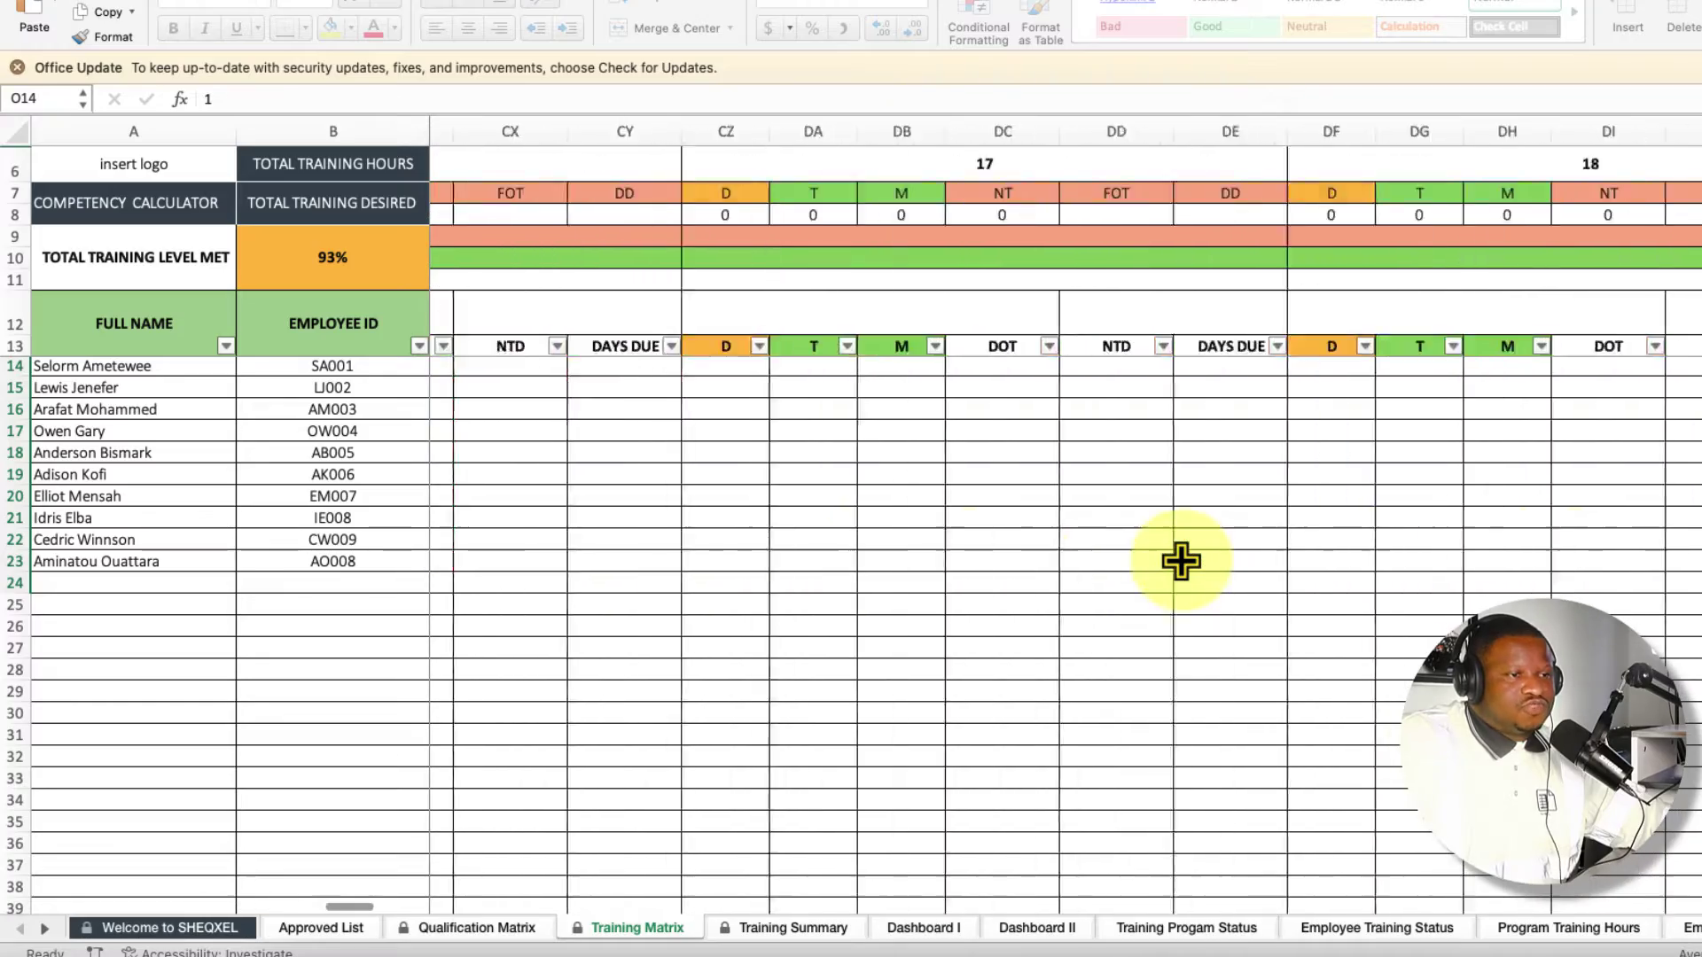
scroll(1180, 561, "left", 20)
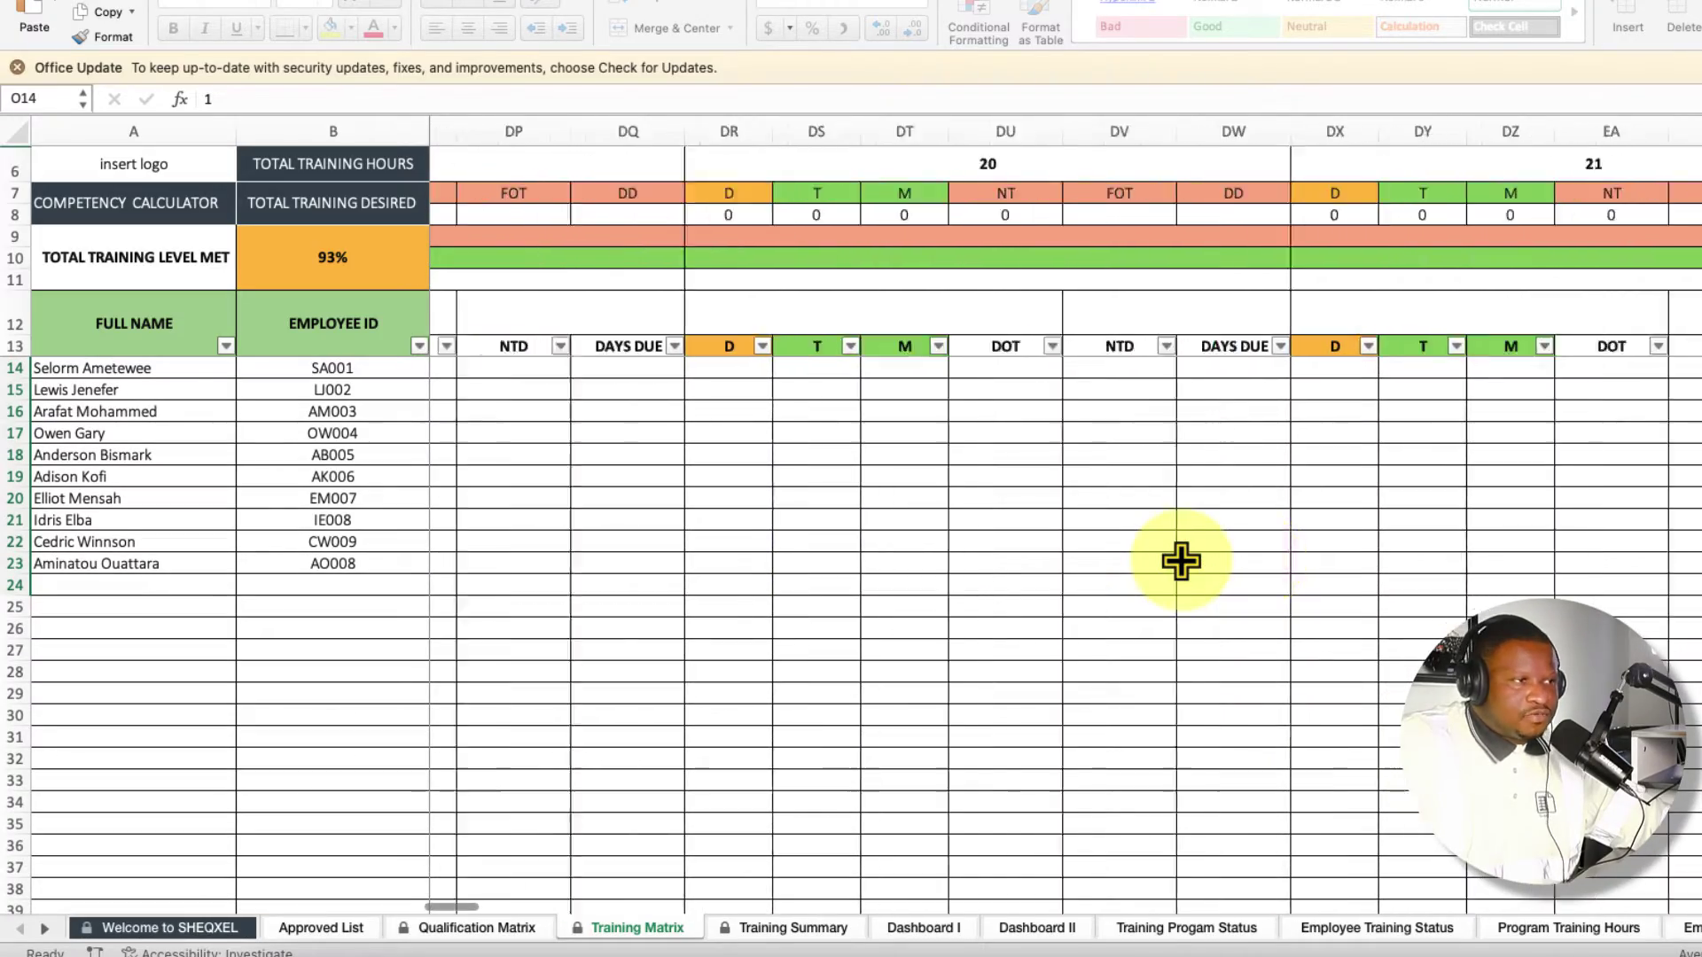
scroll(1181, 561, "left", 10)
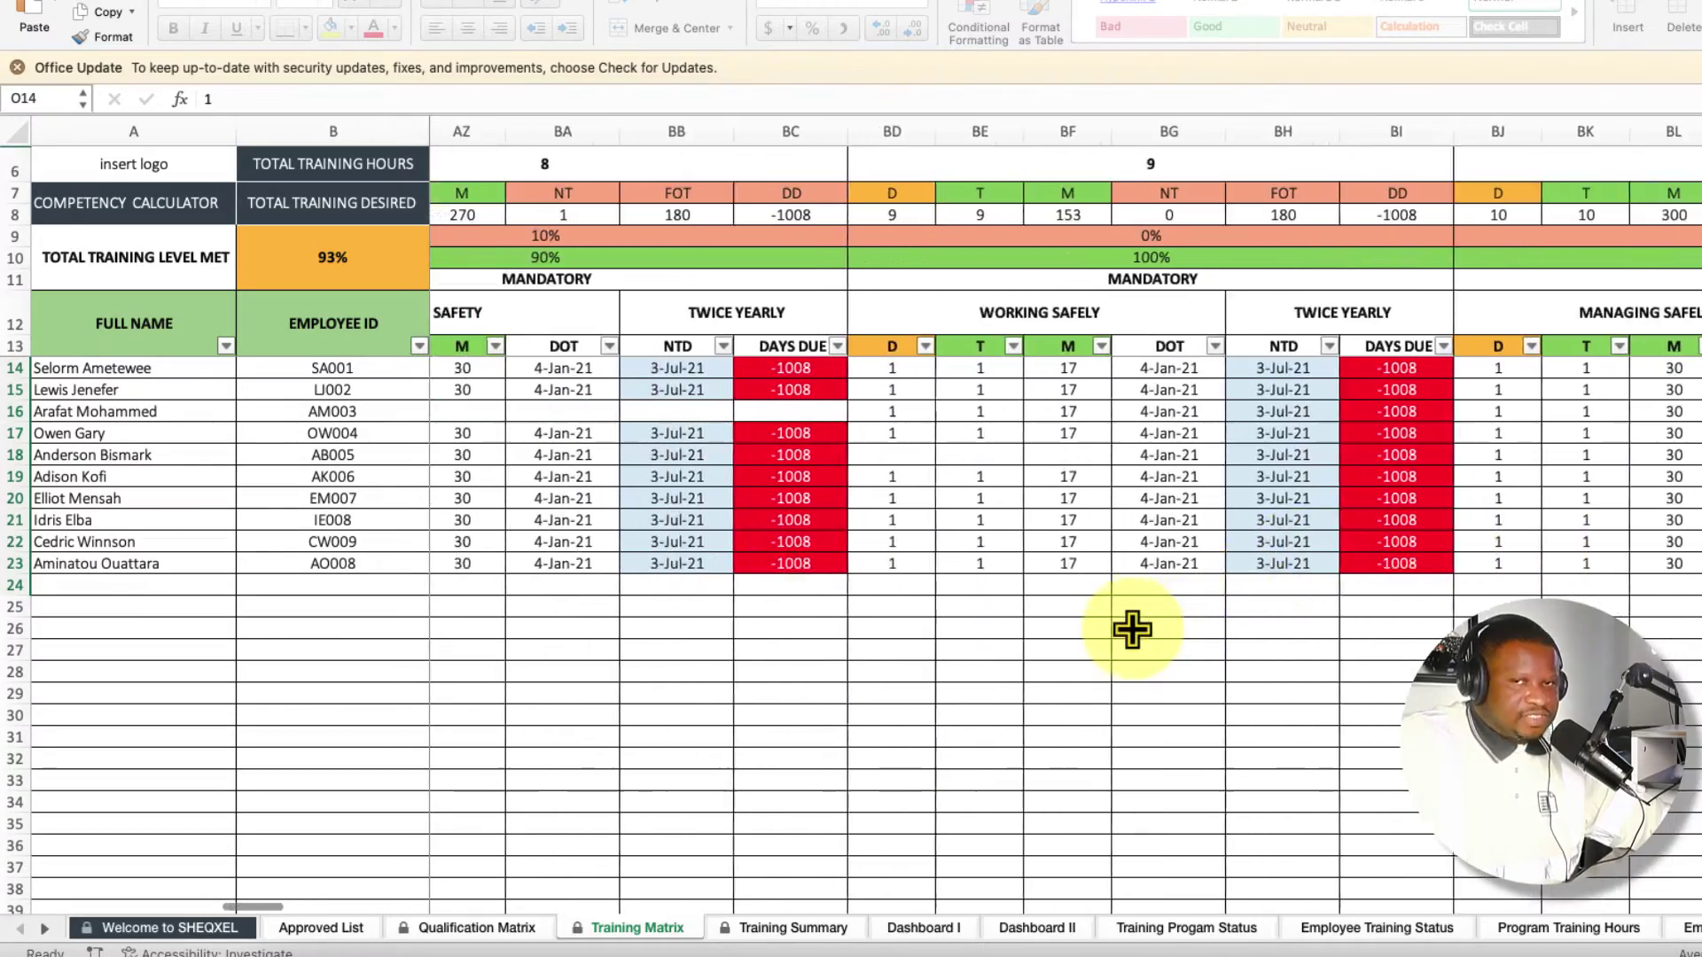
scroll(1132, 629, "left", 20)
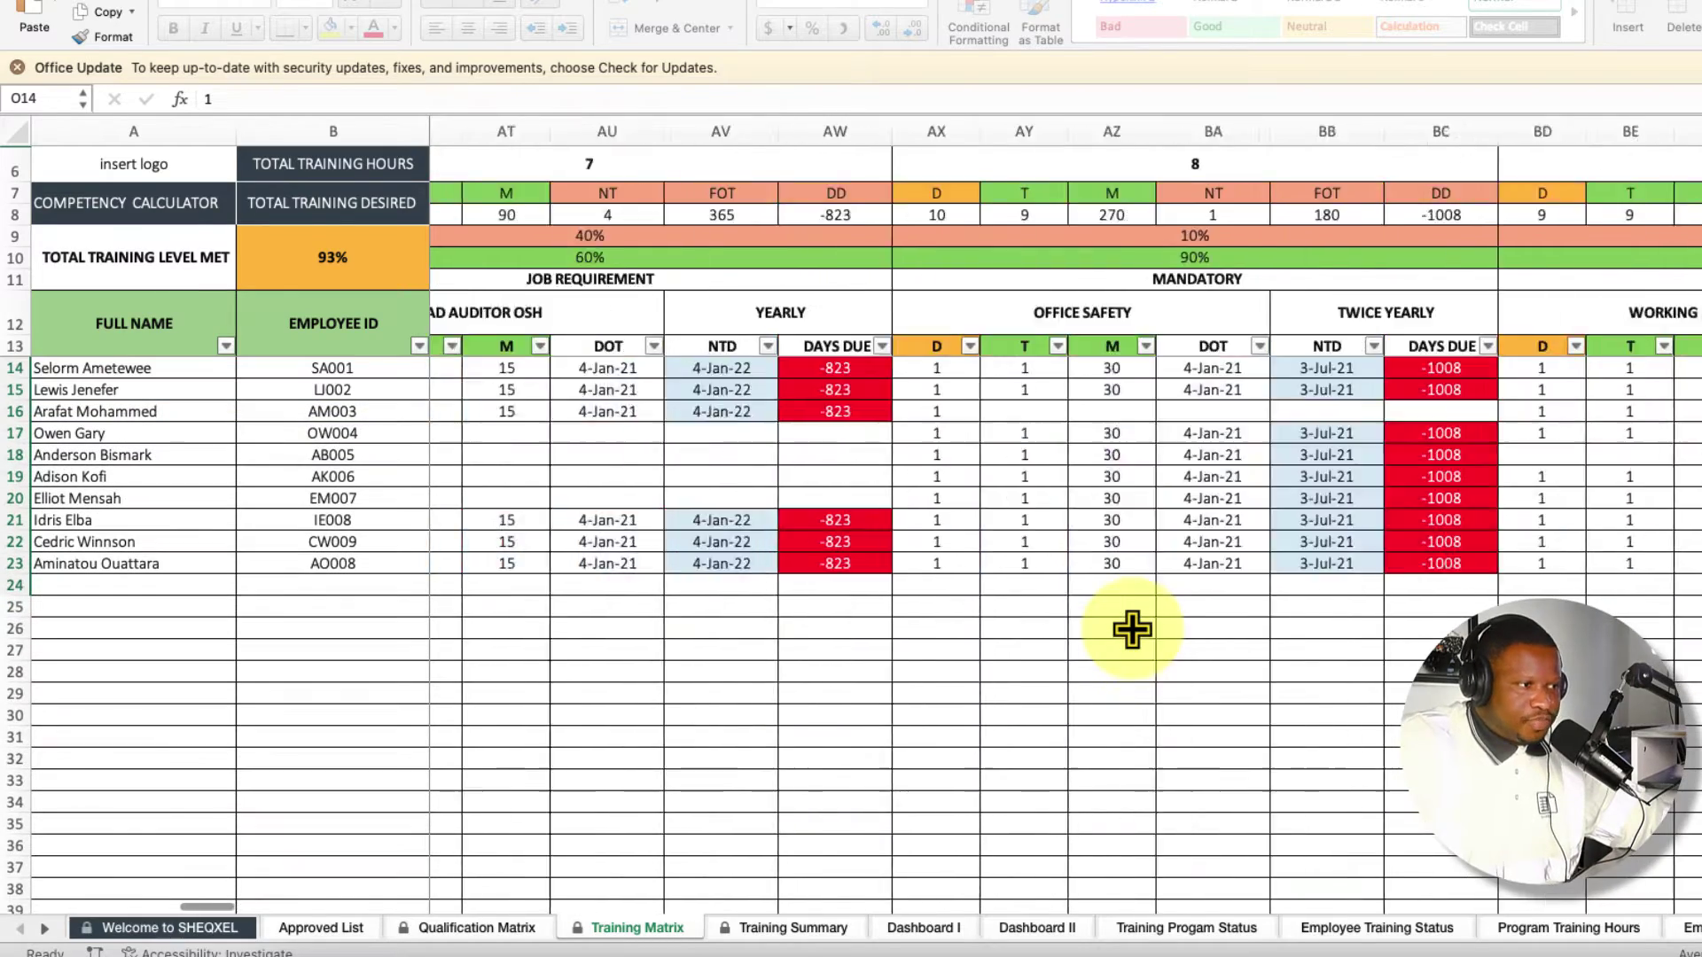
scroll(1132, 629, "left", 1)
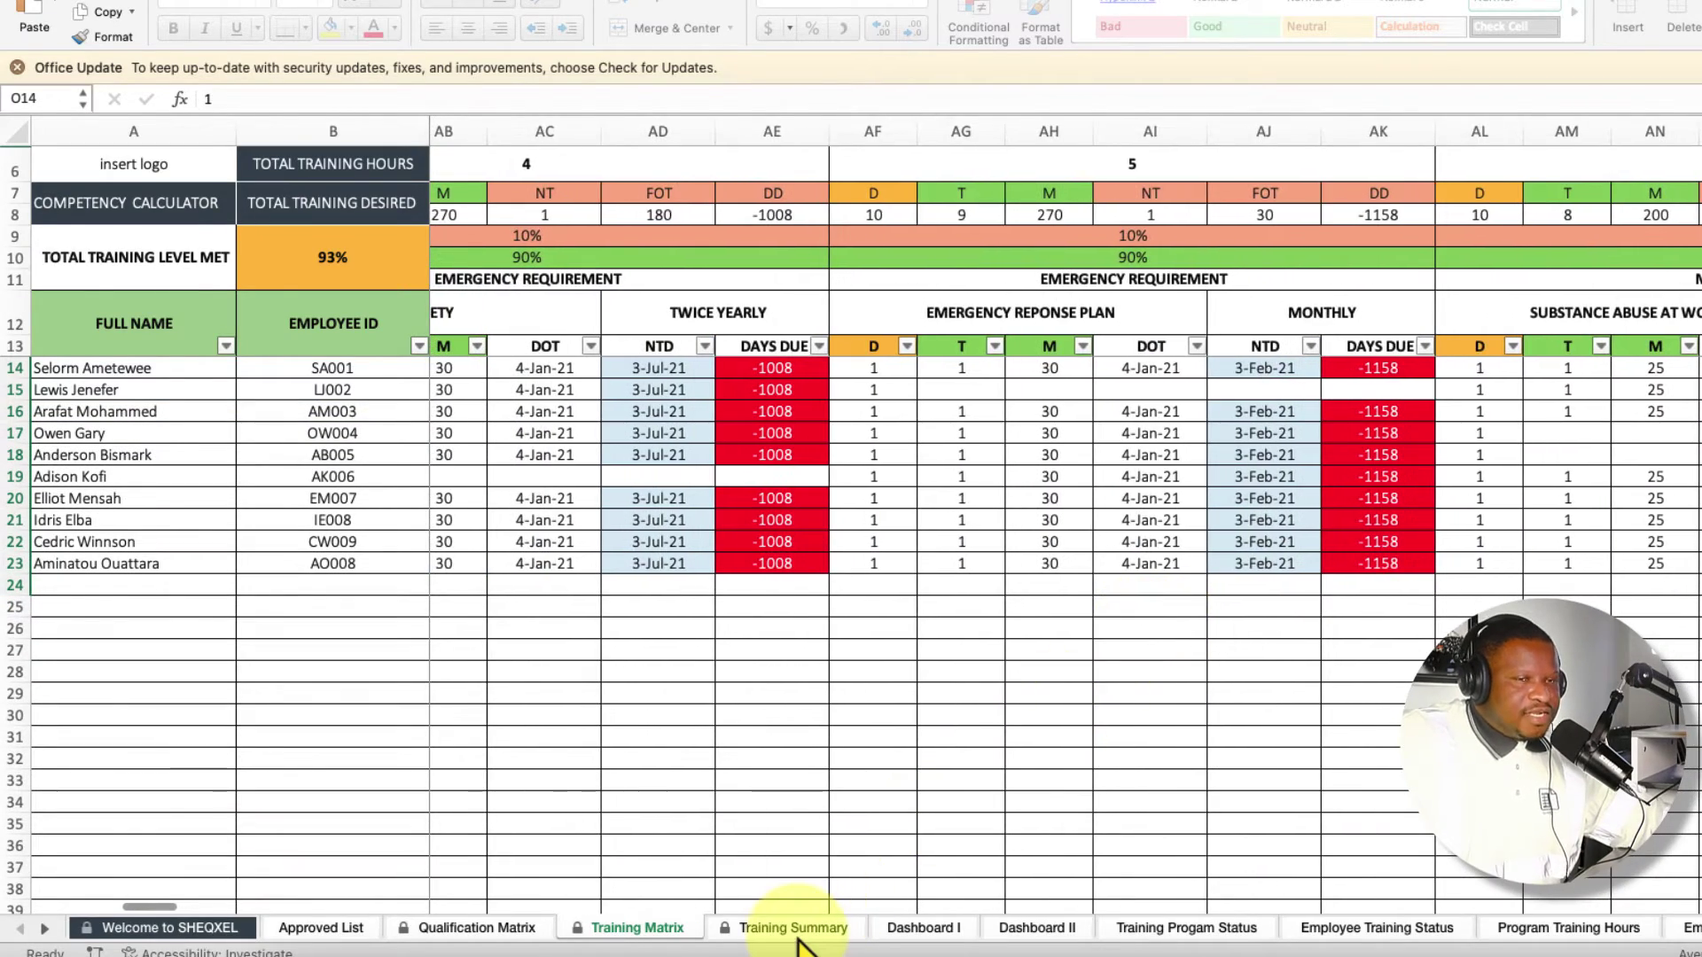
left_click(793, 928)
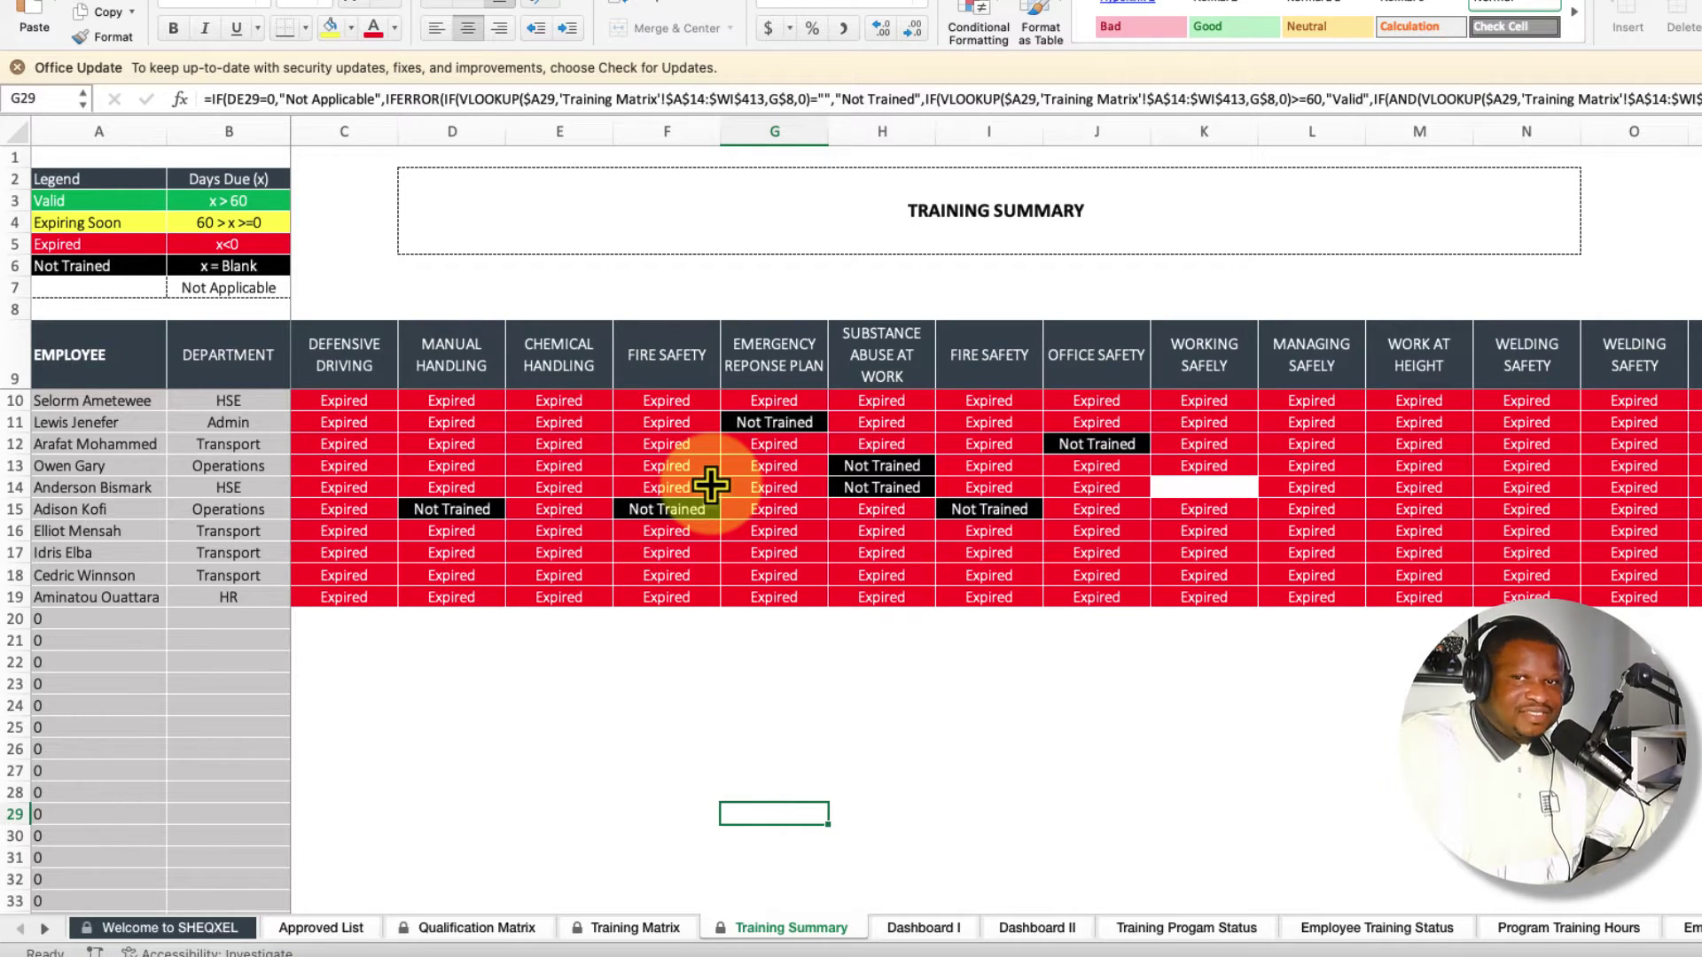
left_click(688, 926)
scroll(1034, 694, "left", 10)
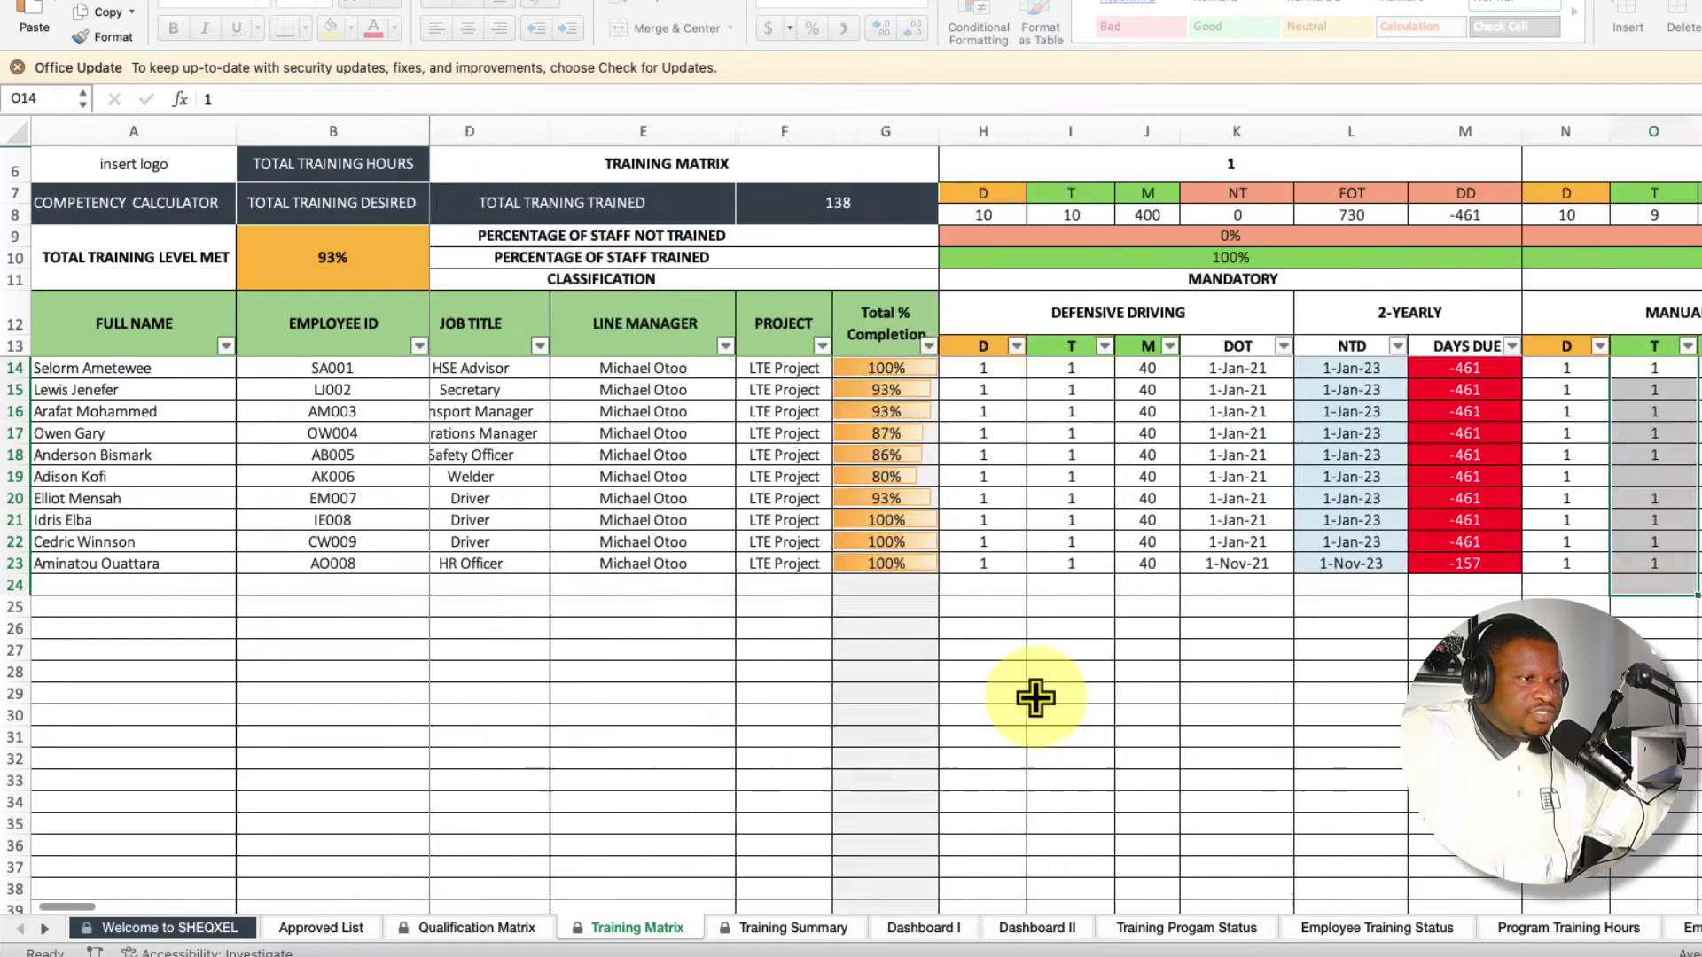
scroll(1035, 698, "left", 2)
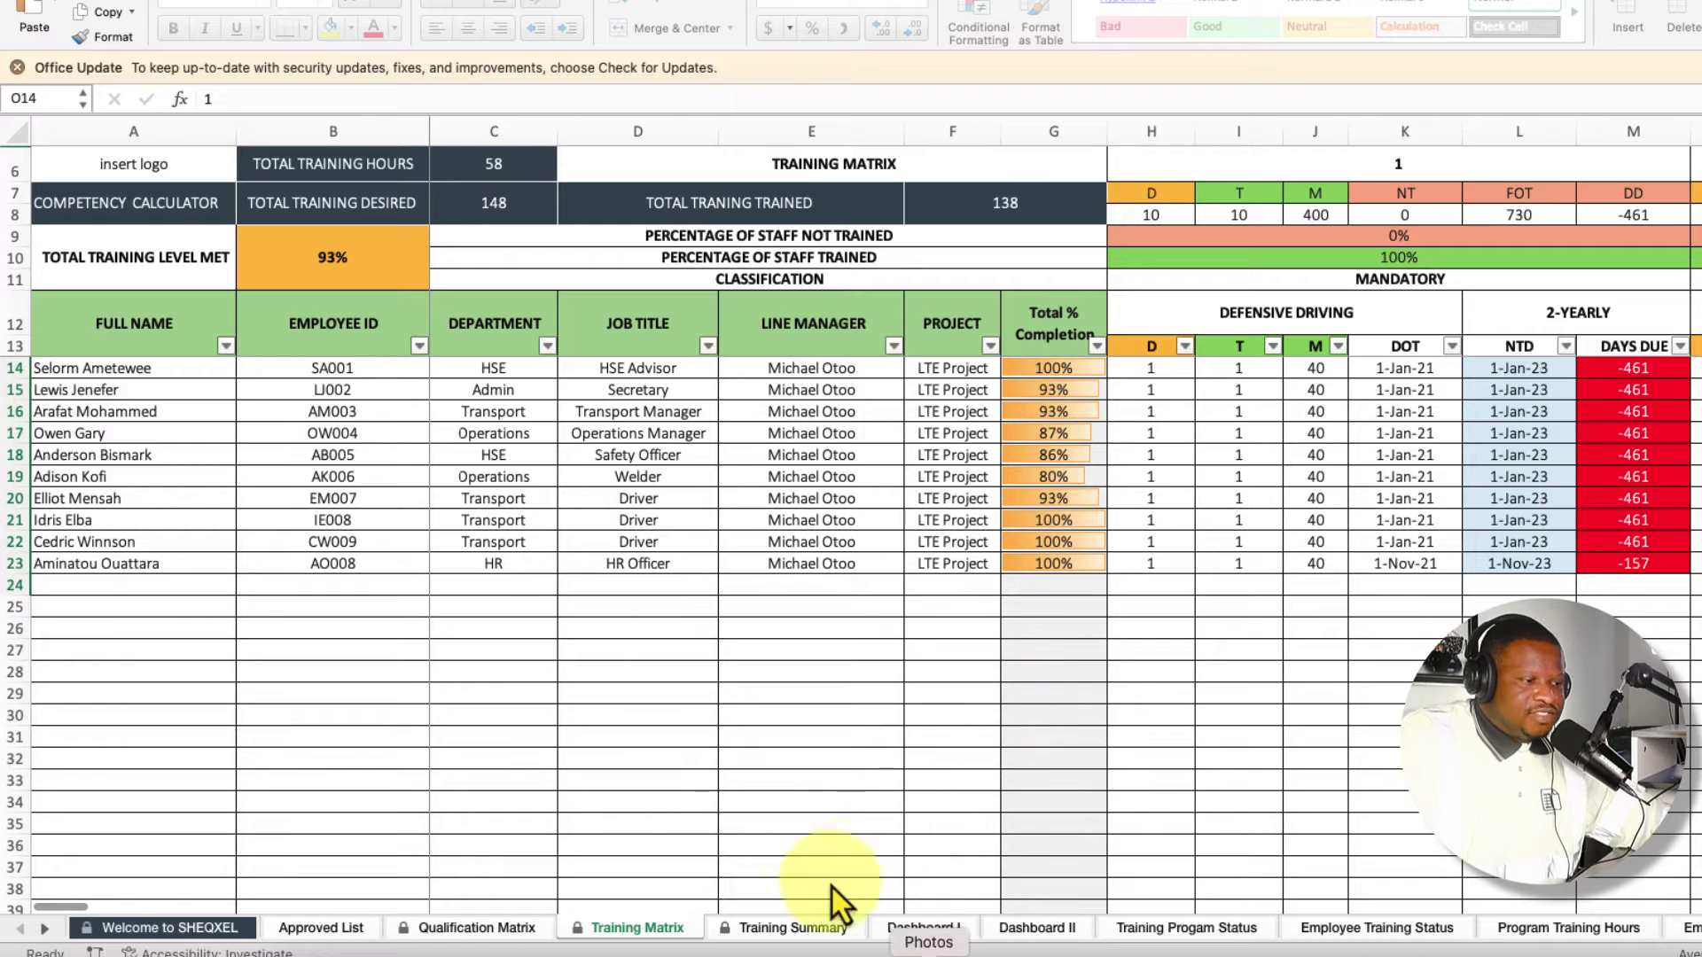
On Training Matrix, check the first employee's desired, trained and J14 training hours entries.
left_click(777, 926)
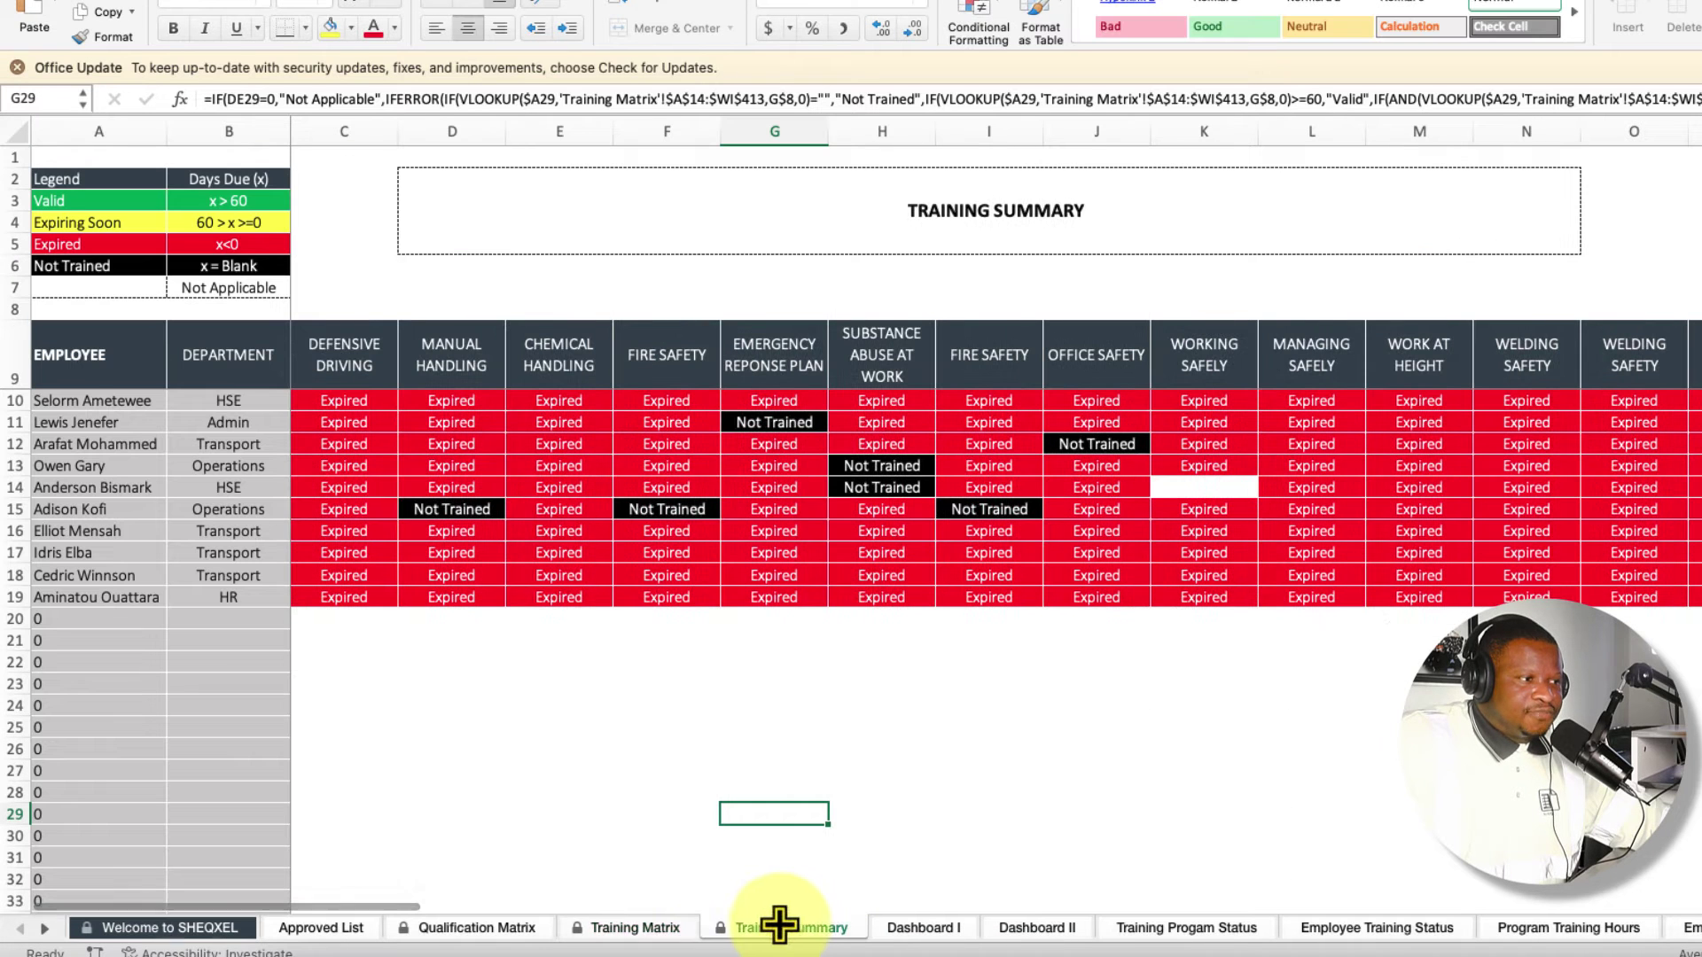
left_click(542, 927)
left_click(618, 930)
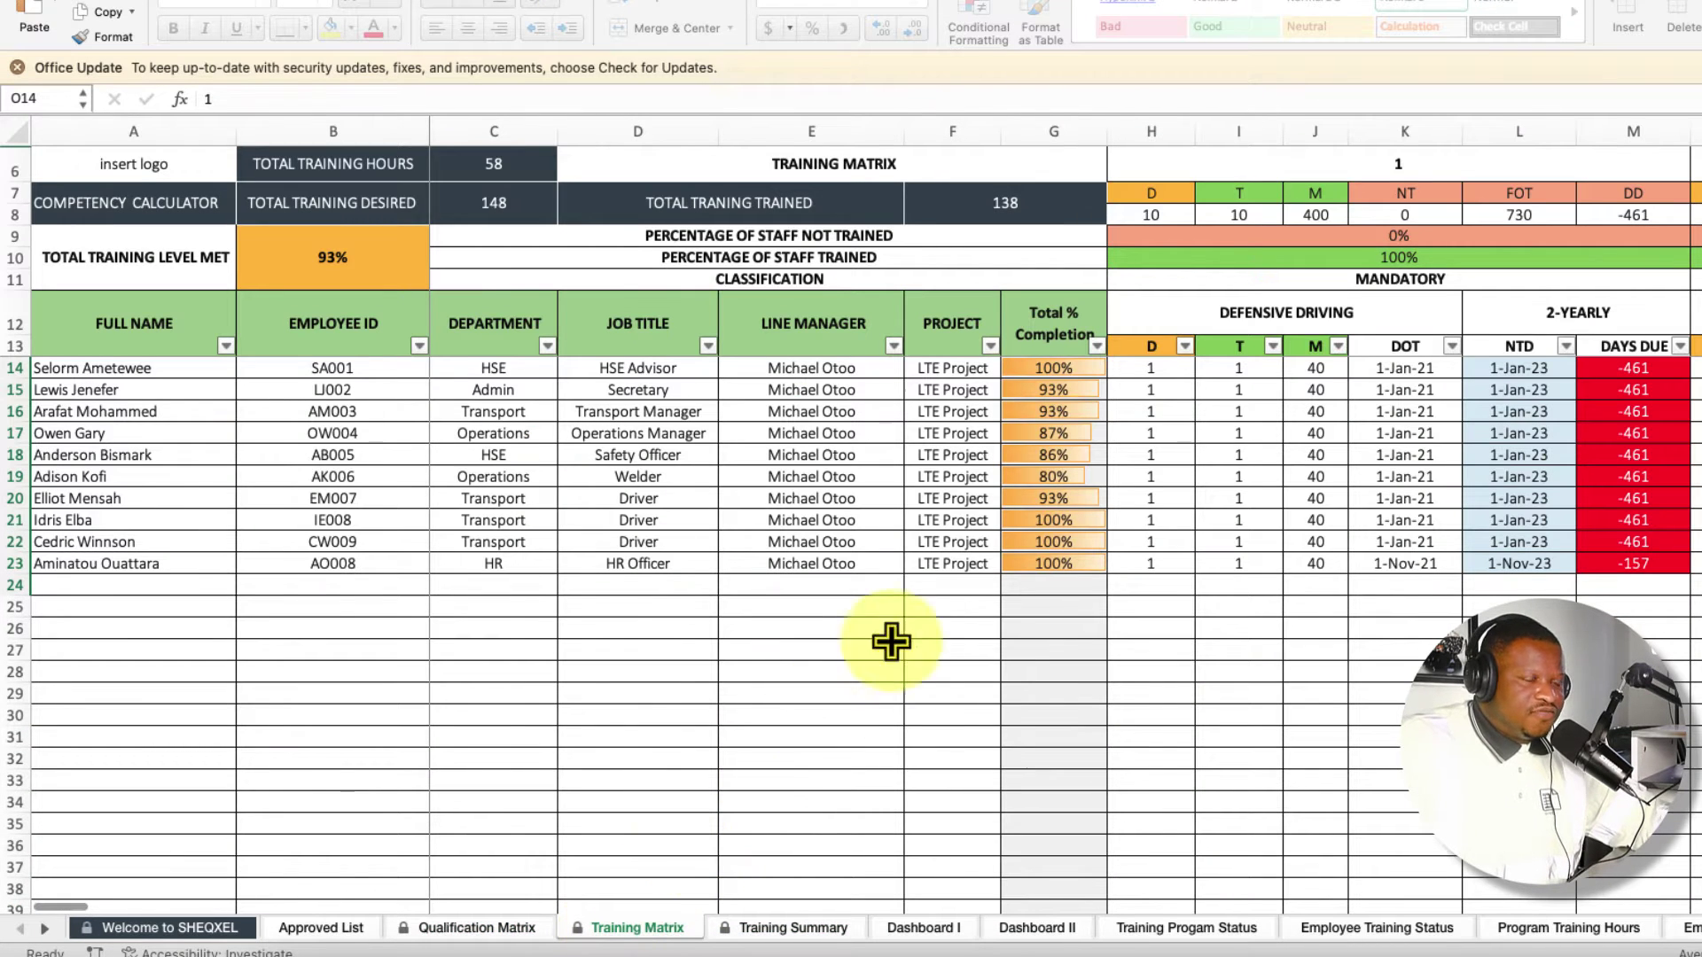
left_click(1155, 369)
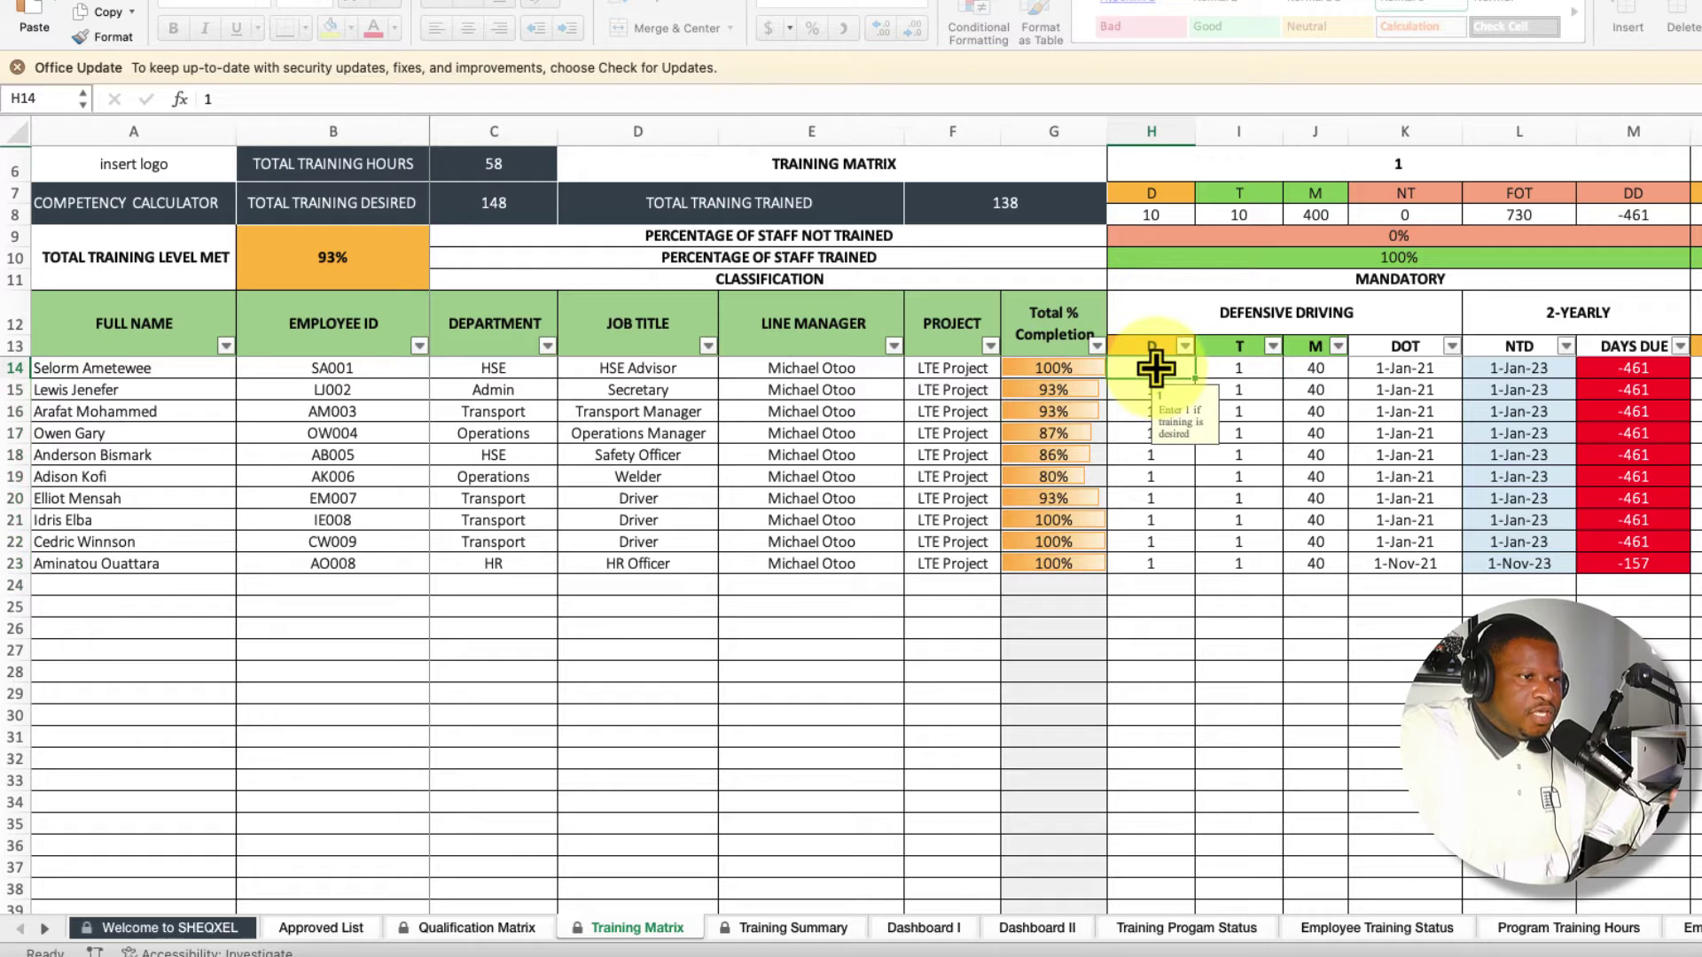
left_click(1208, 372)
left_click(1314, 374)
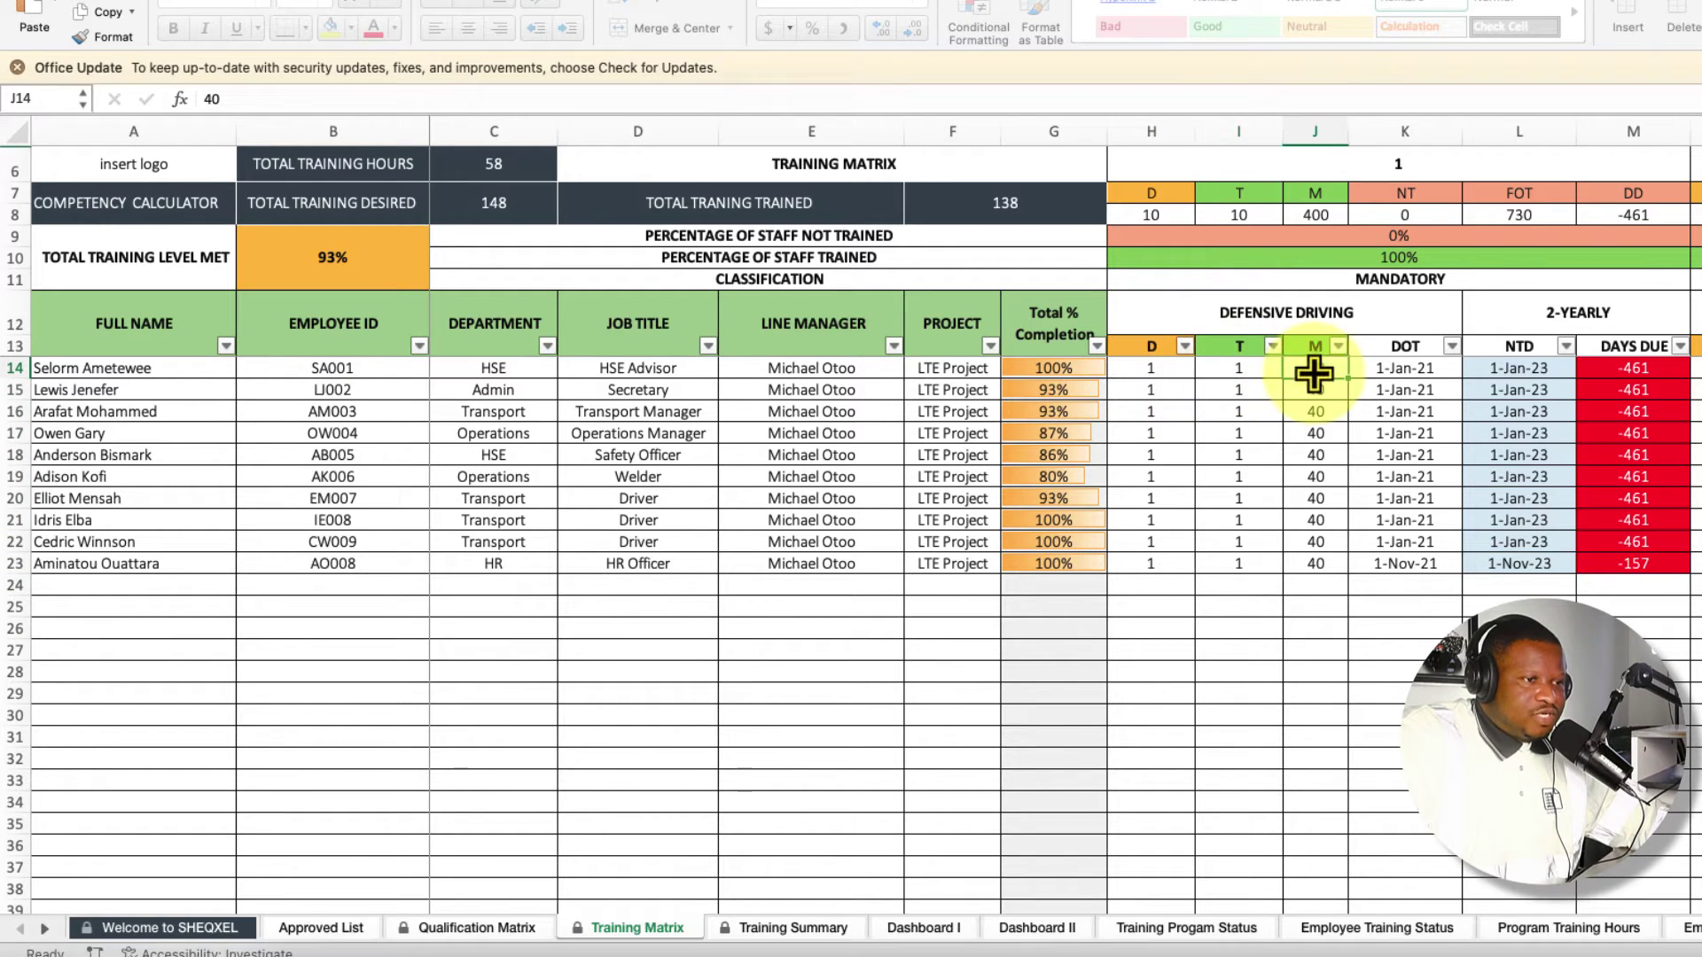
Change the first employee's Defensive Driving training date in K14 to 1-Jan-24.
double_click(1418, 366)
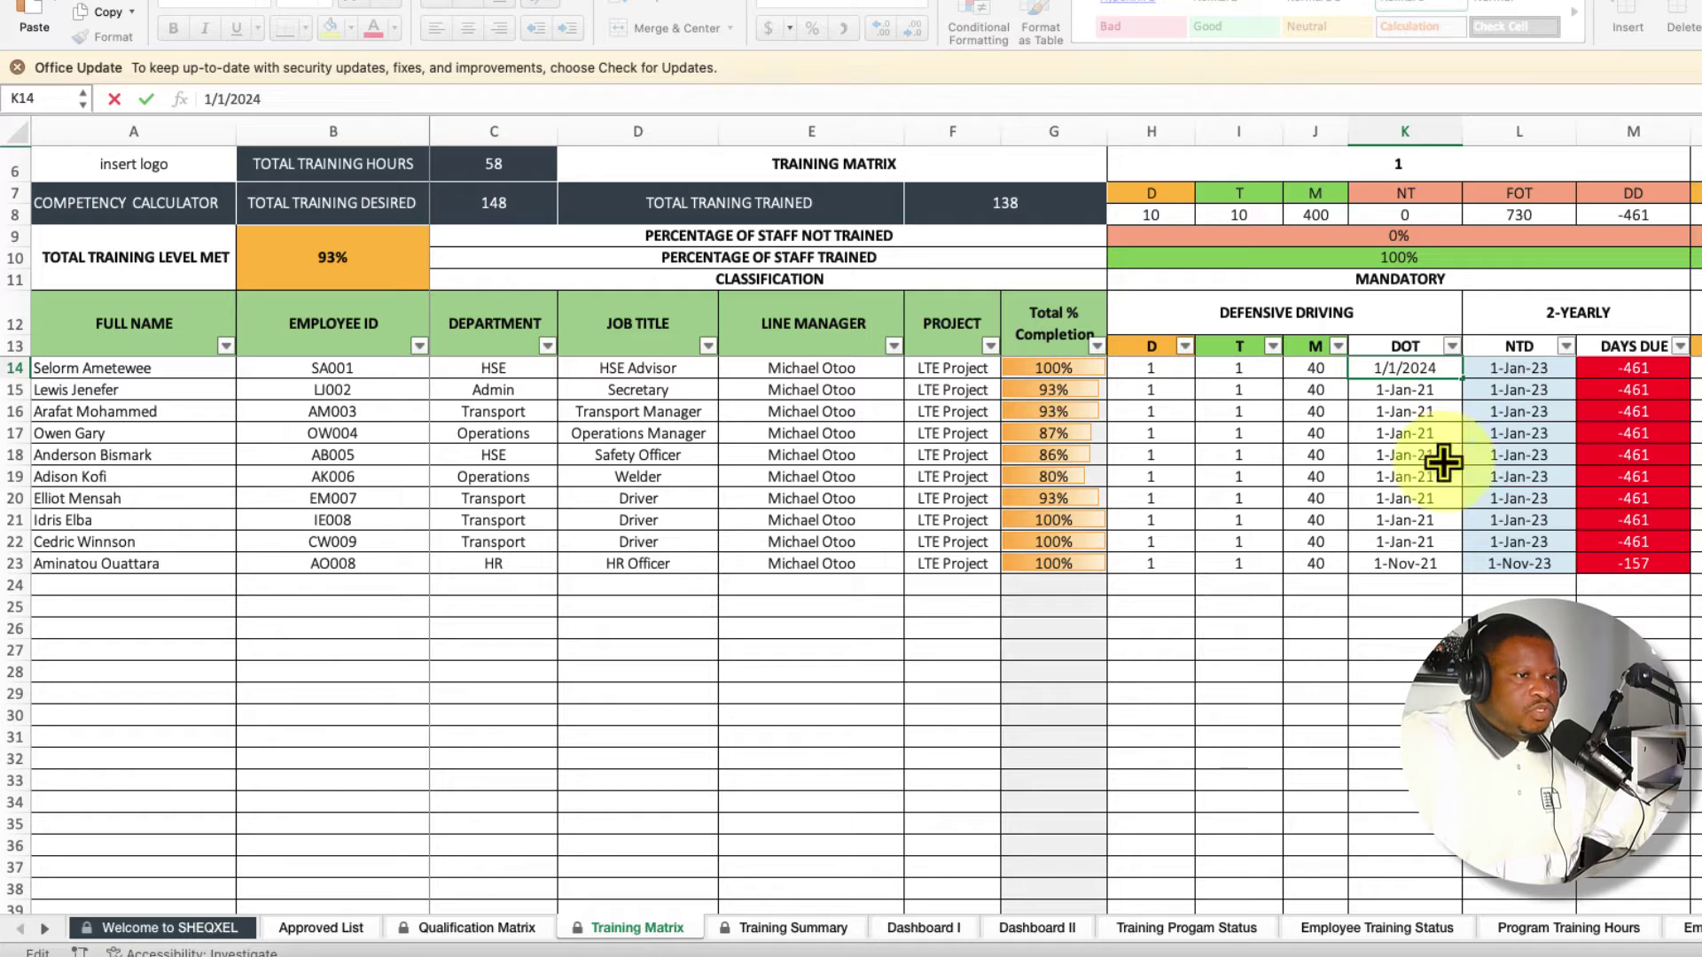
left_click(1401, 651)
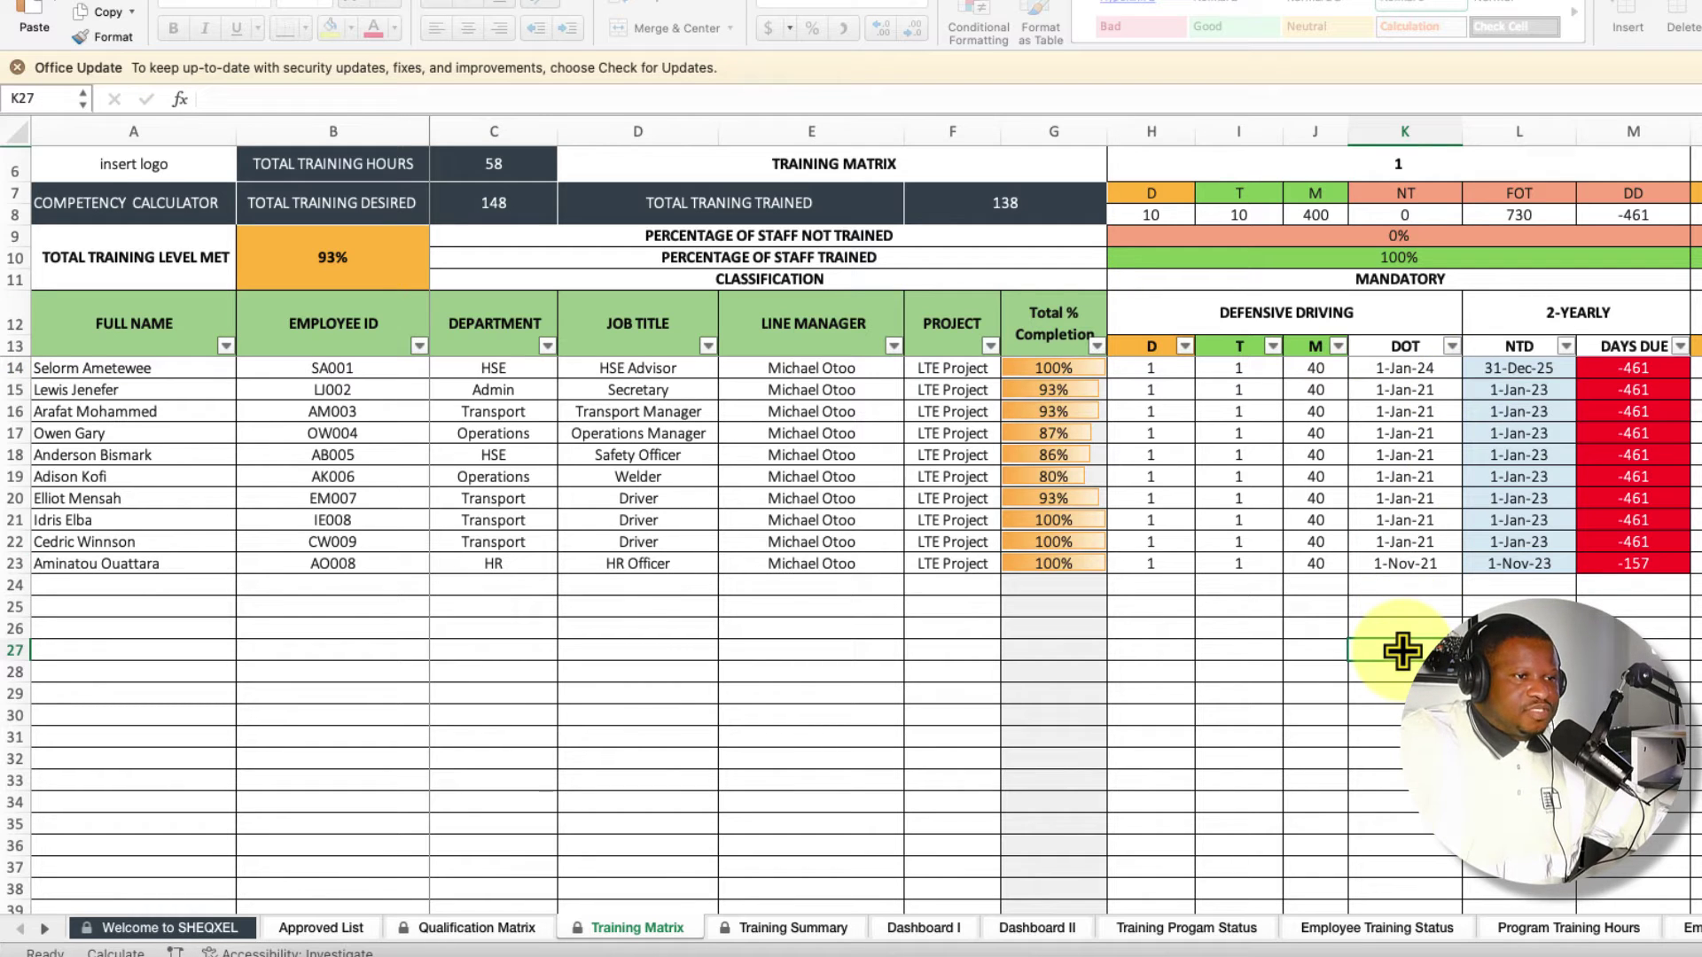
key("Right")
key("Down")
key("Down")
key("Down")
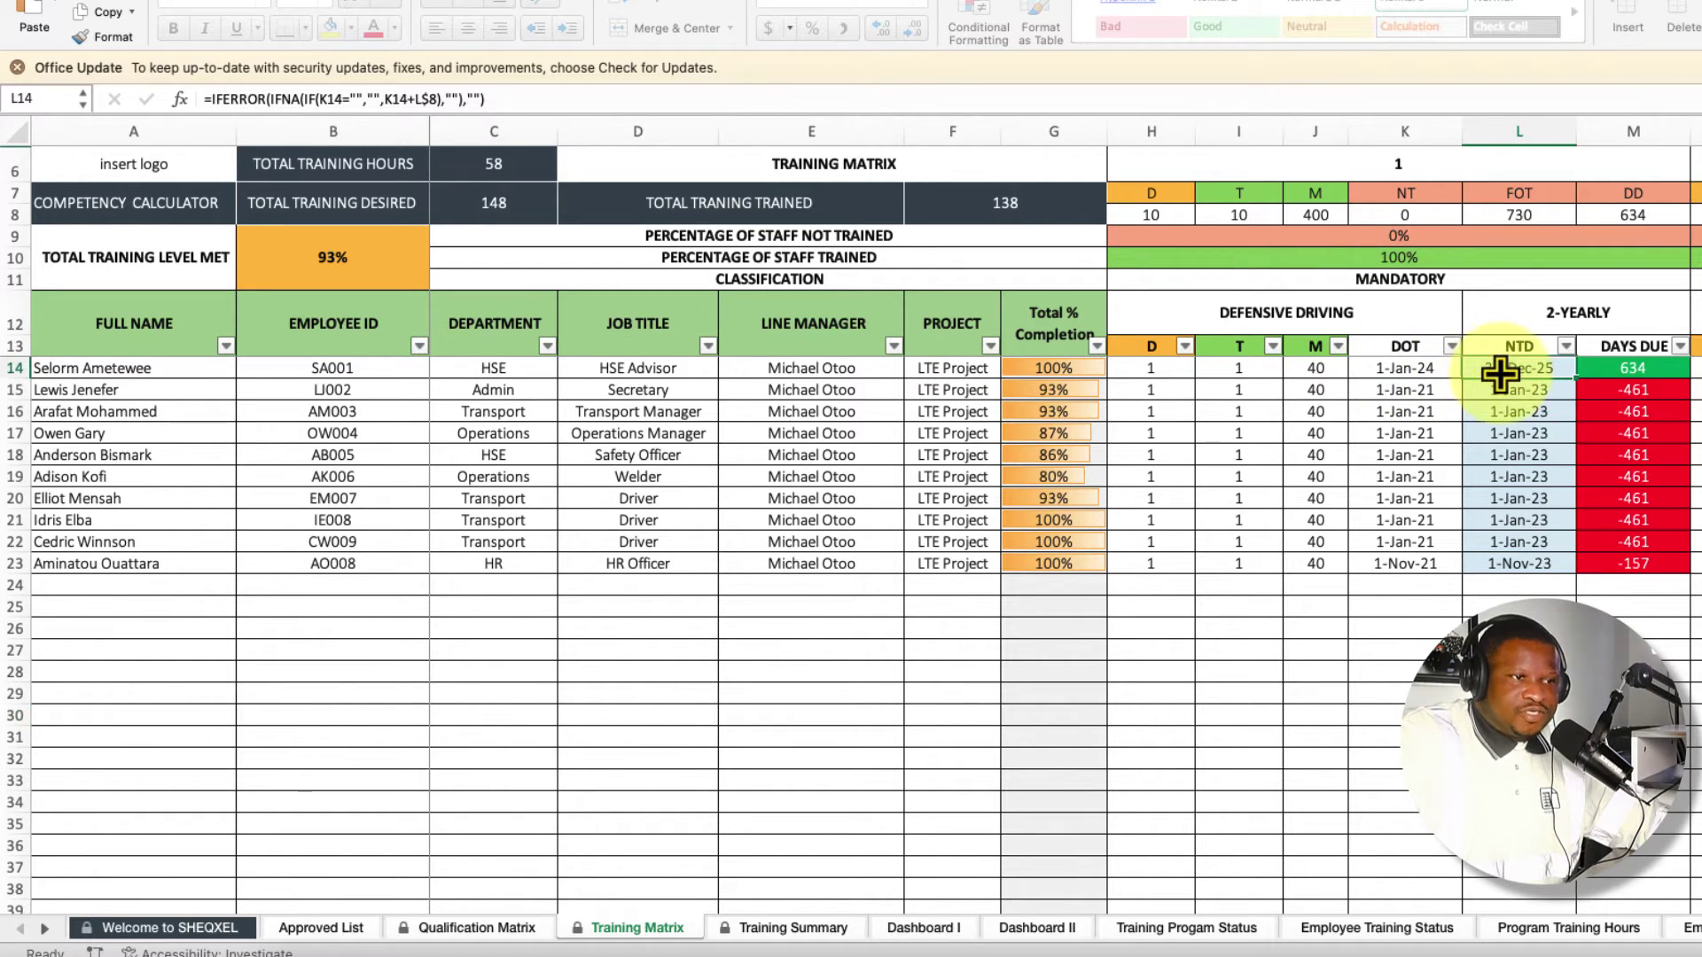
Check the M14 days-due formula and 2-YEARLY header lookup, then view Training Summary.
left_click(1642, 373)
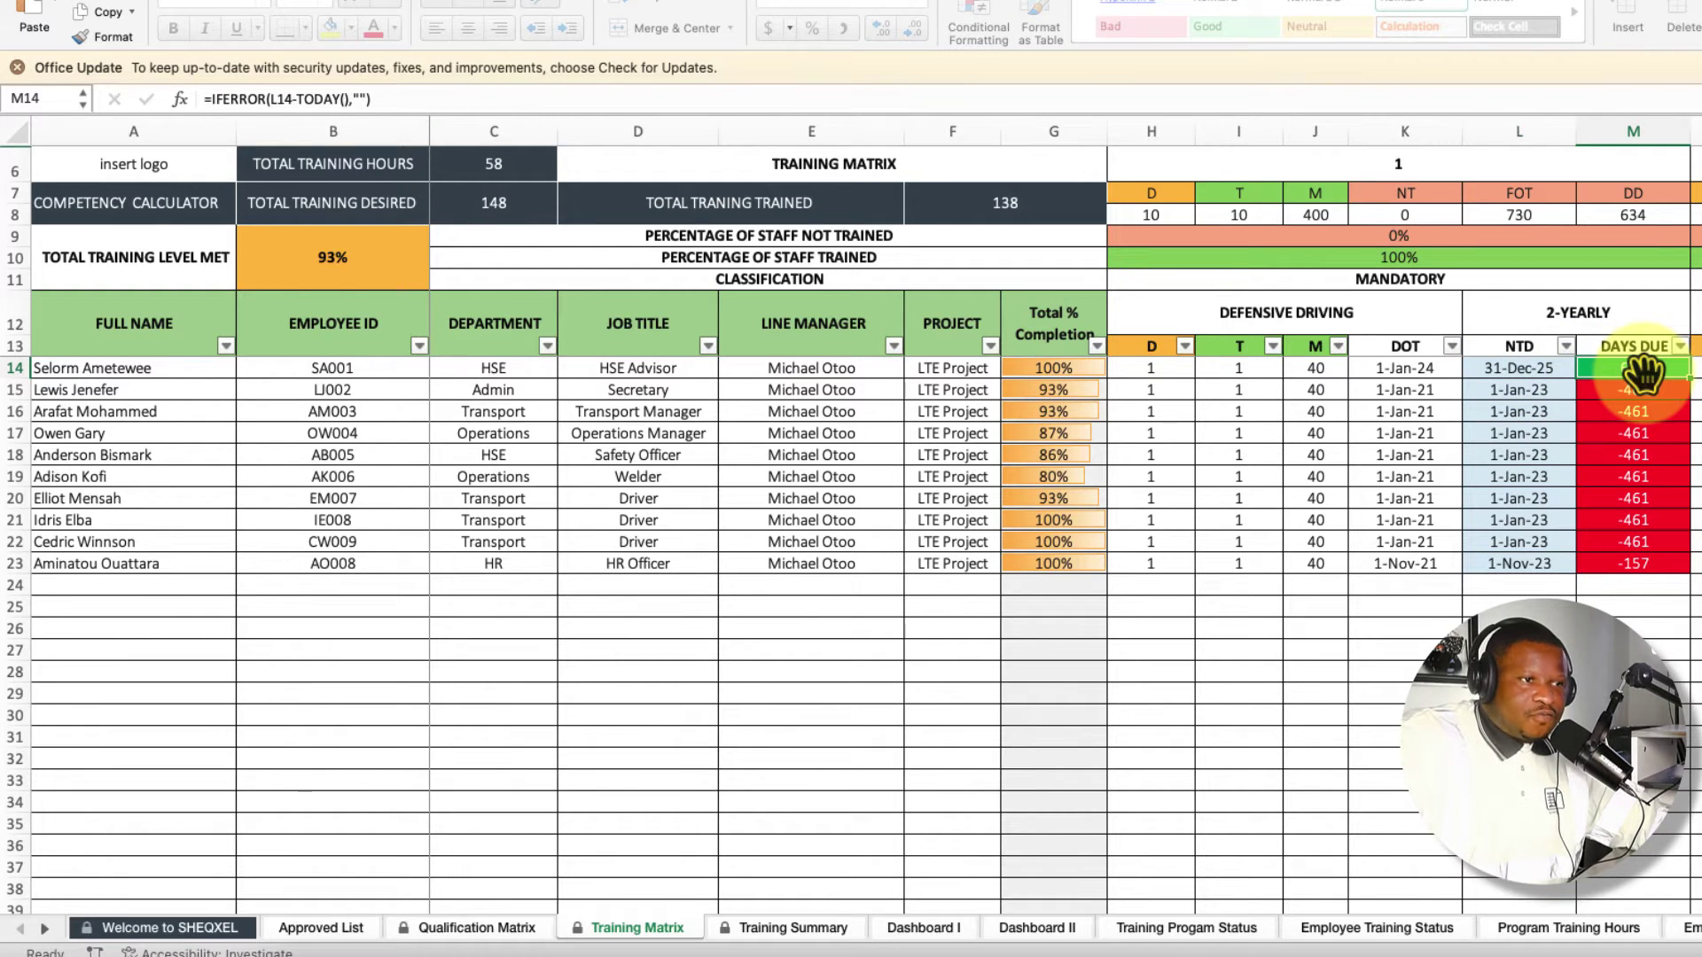
left_click(1567, 312)
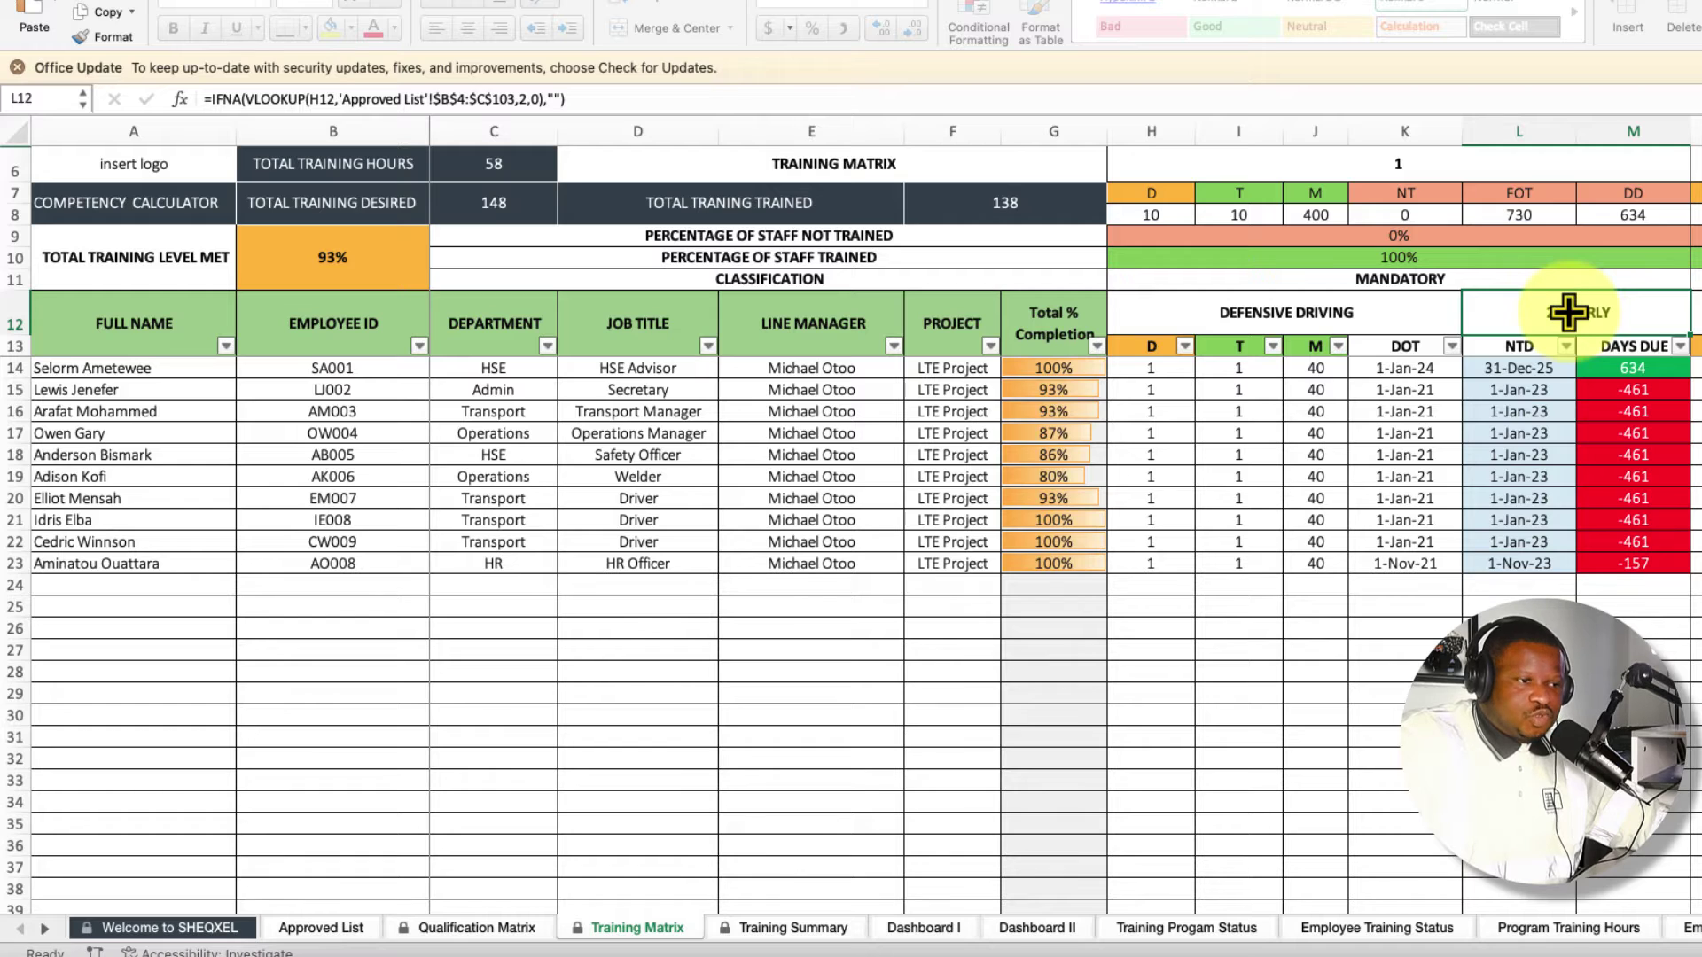
left_click(792, 930)
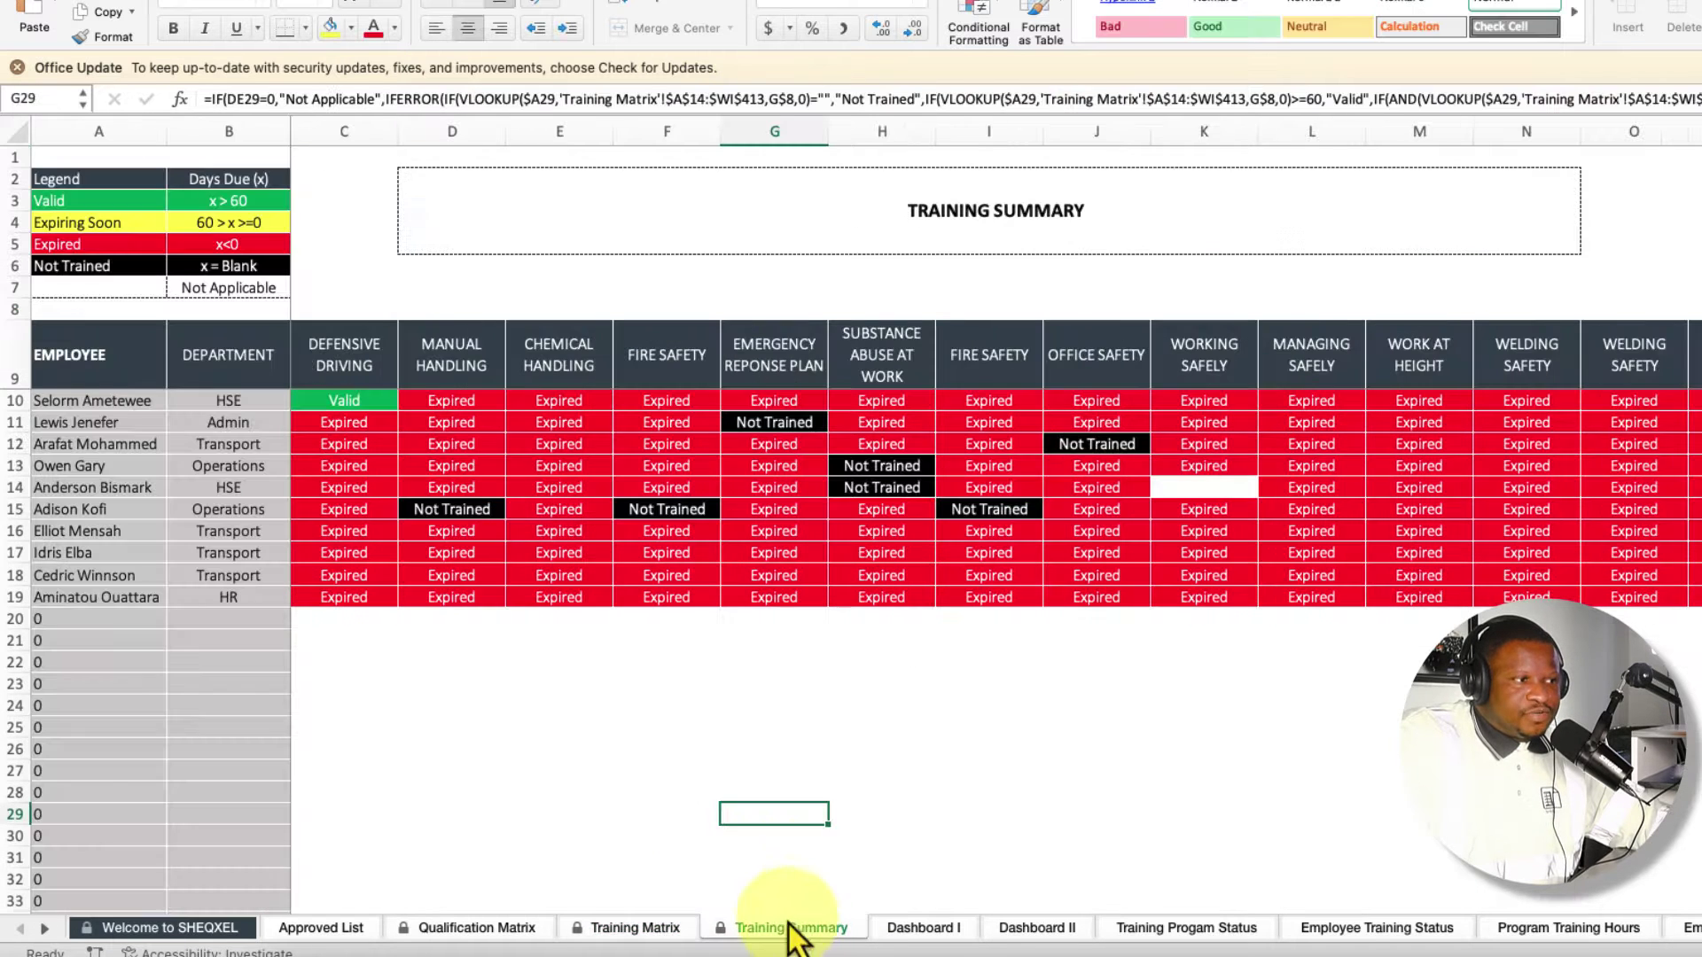
Set K16's Defensive Driving date to 5-May-22, giving 28 days due and Expiring Soon.
left_click(344, 401)
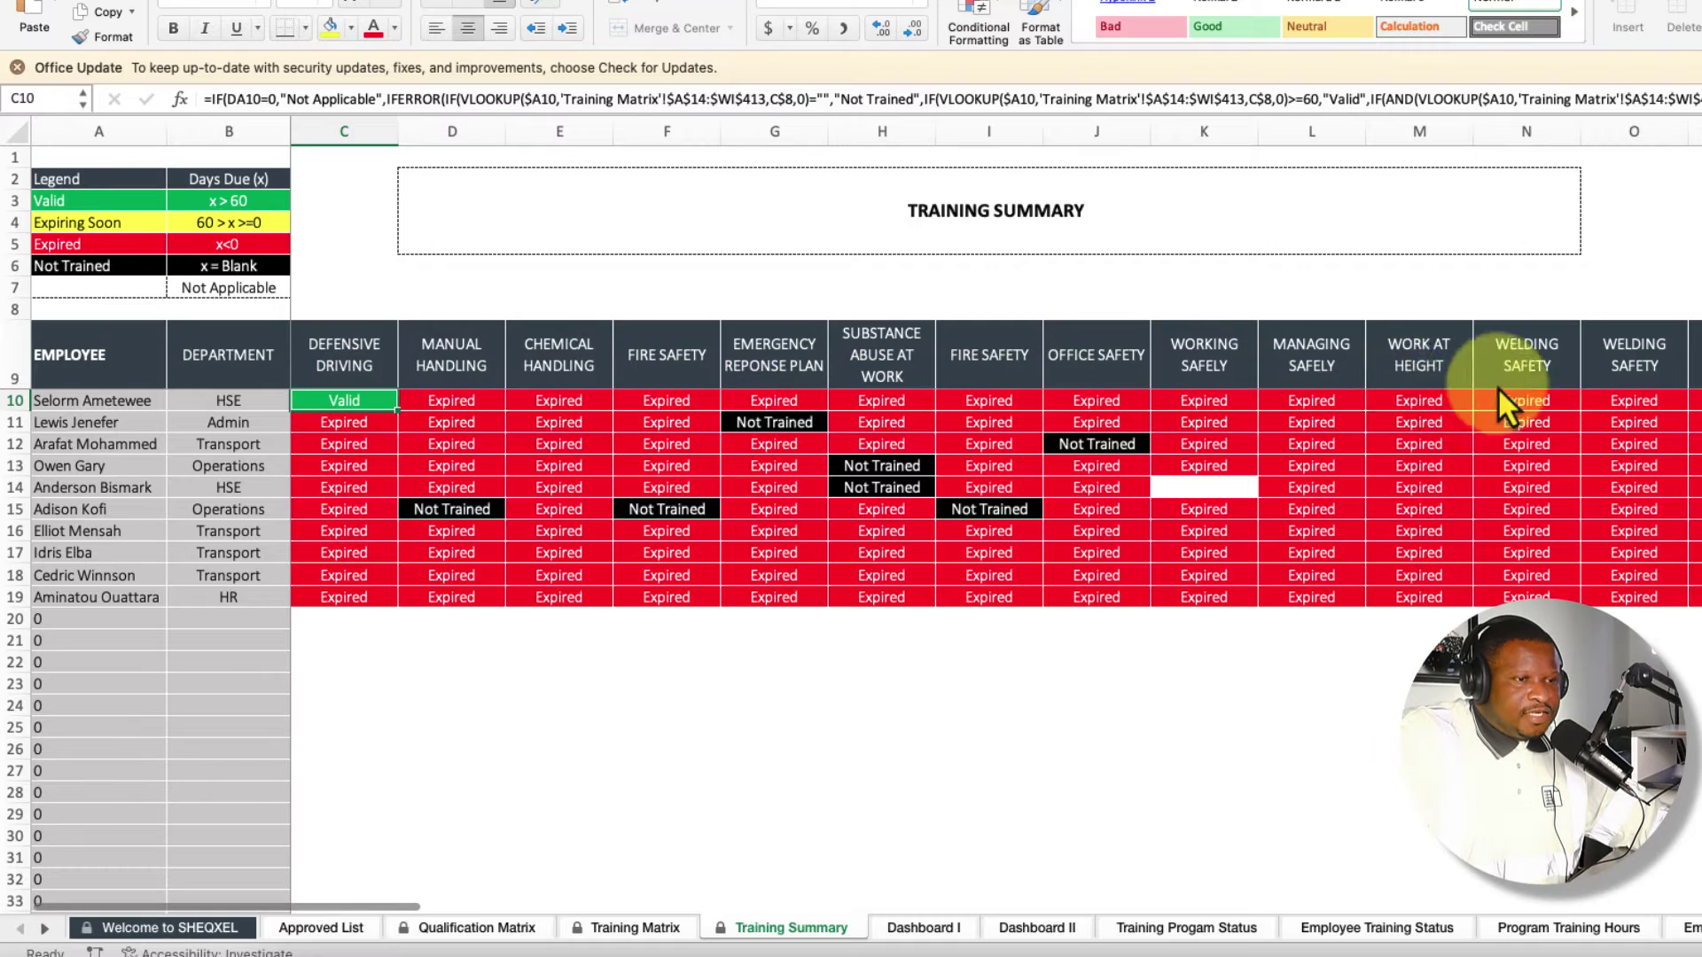
key("ctrl+Page_Up")
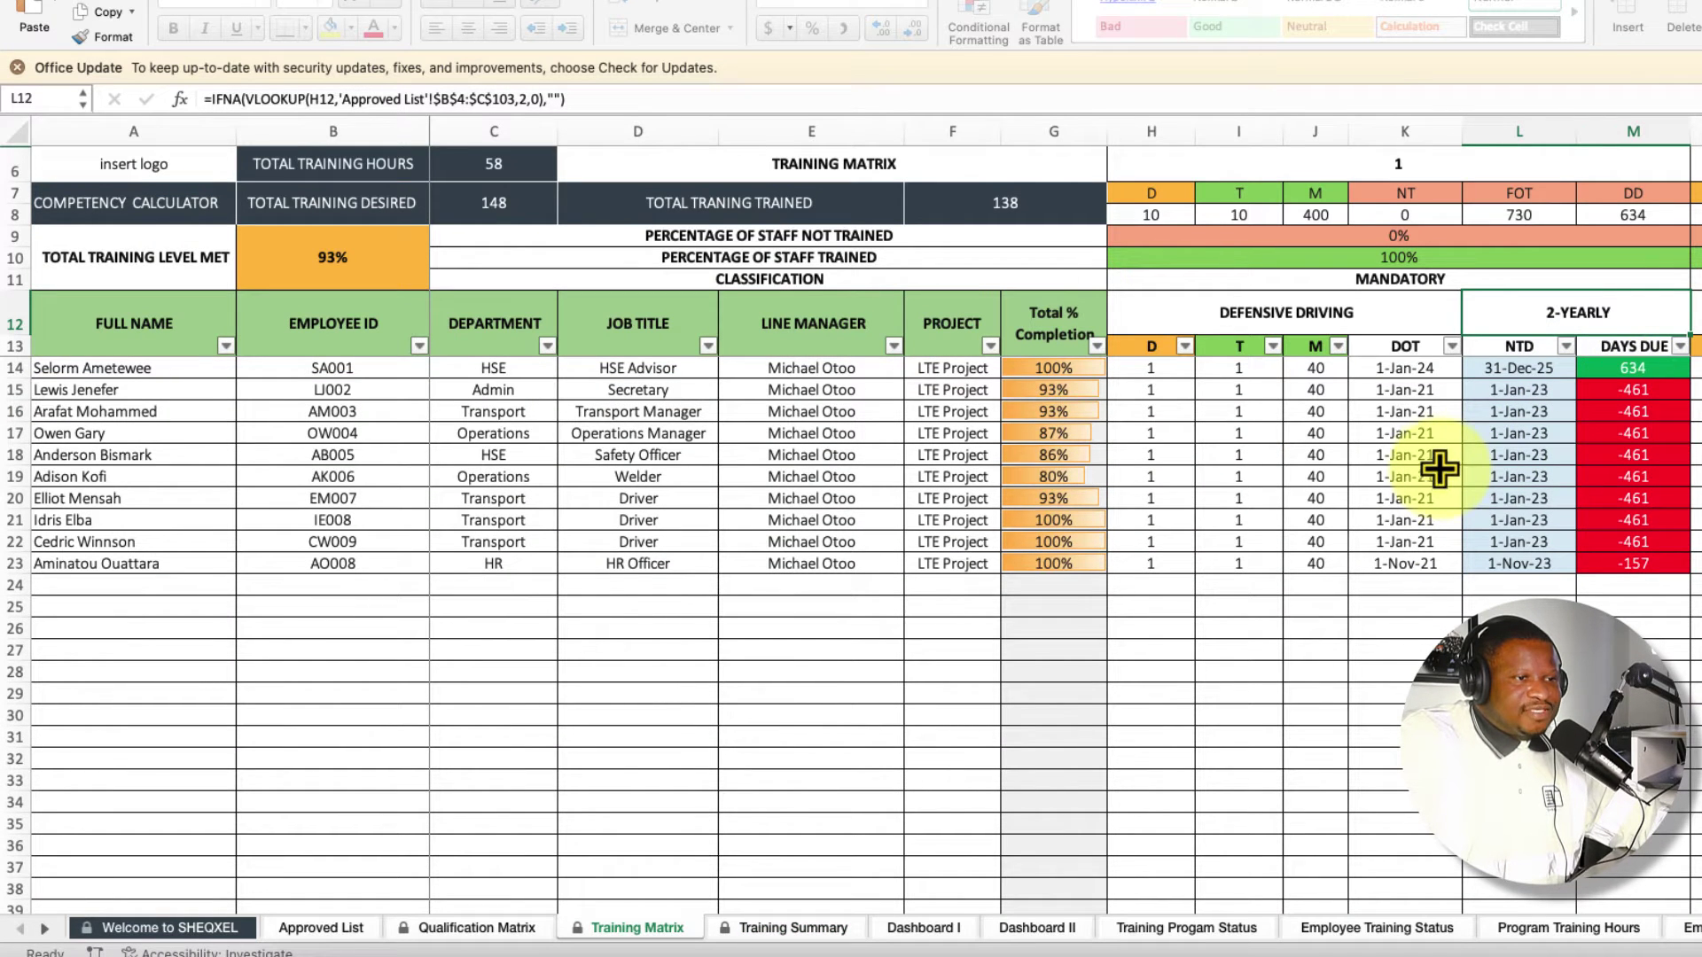
left_click(1439, 411)
type("1/1/2022")
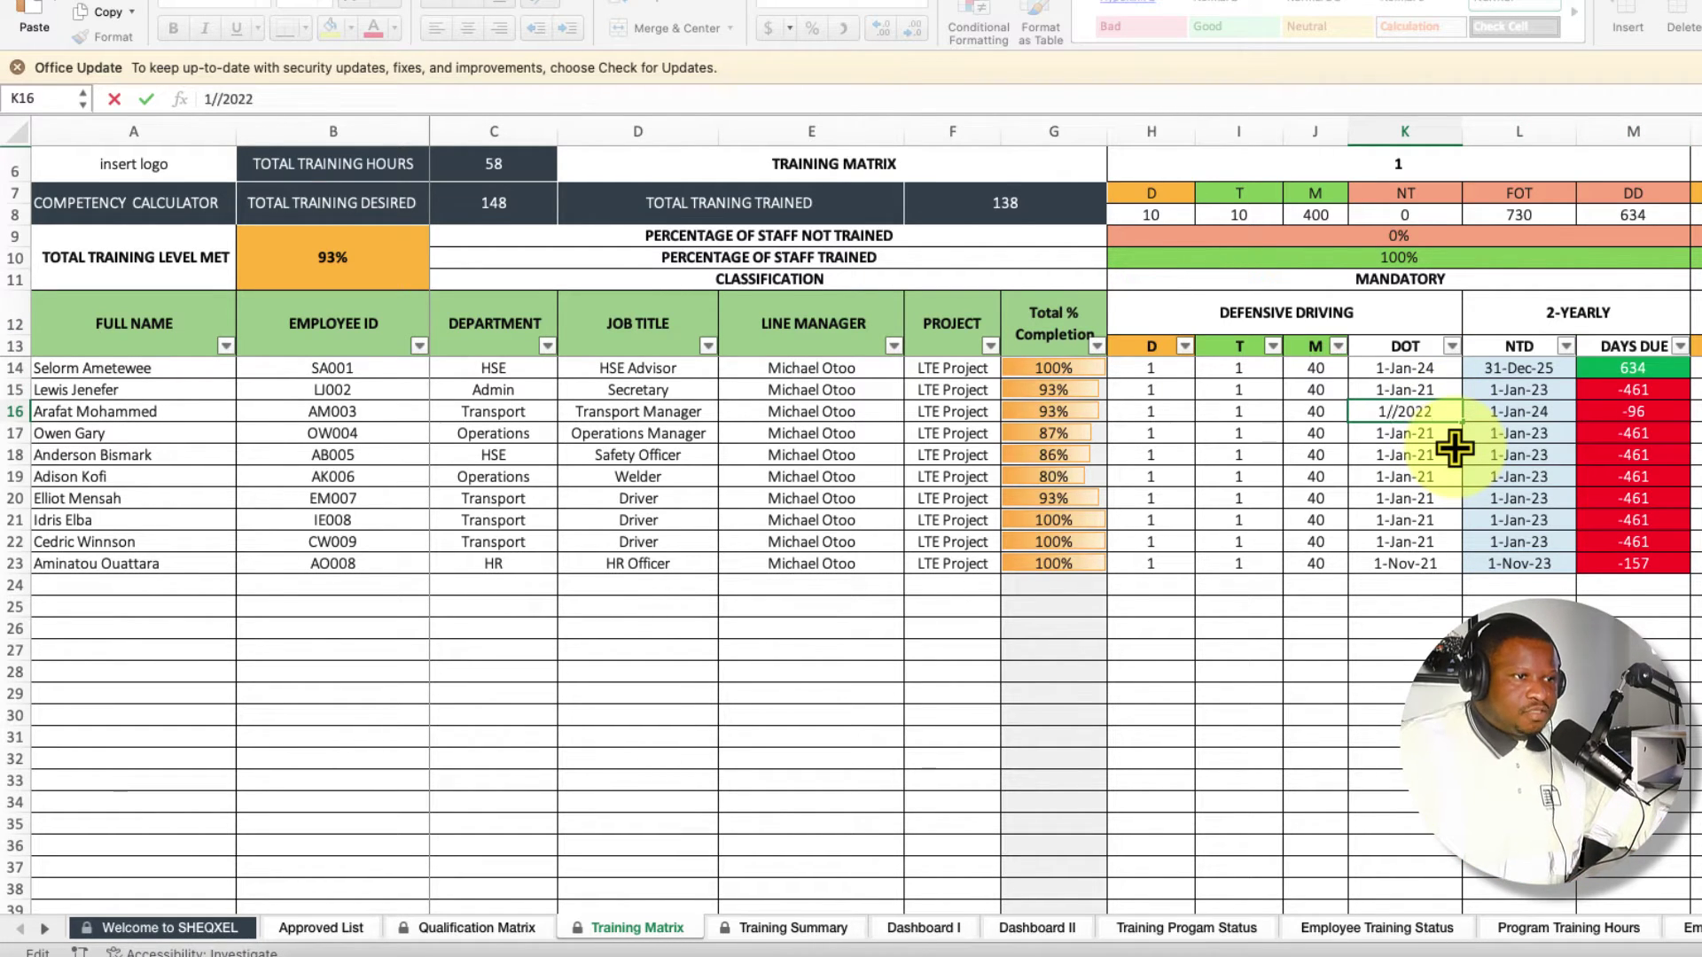
left_click(1633, 410)
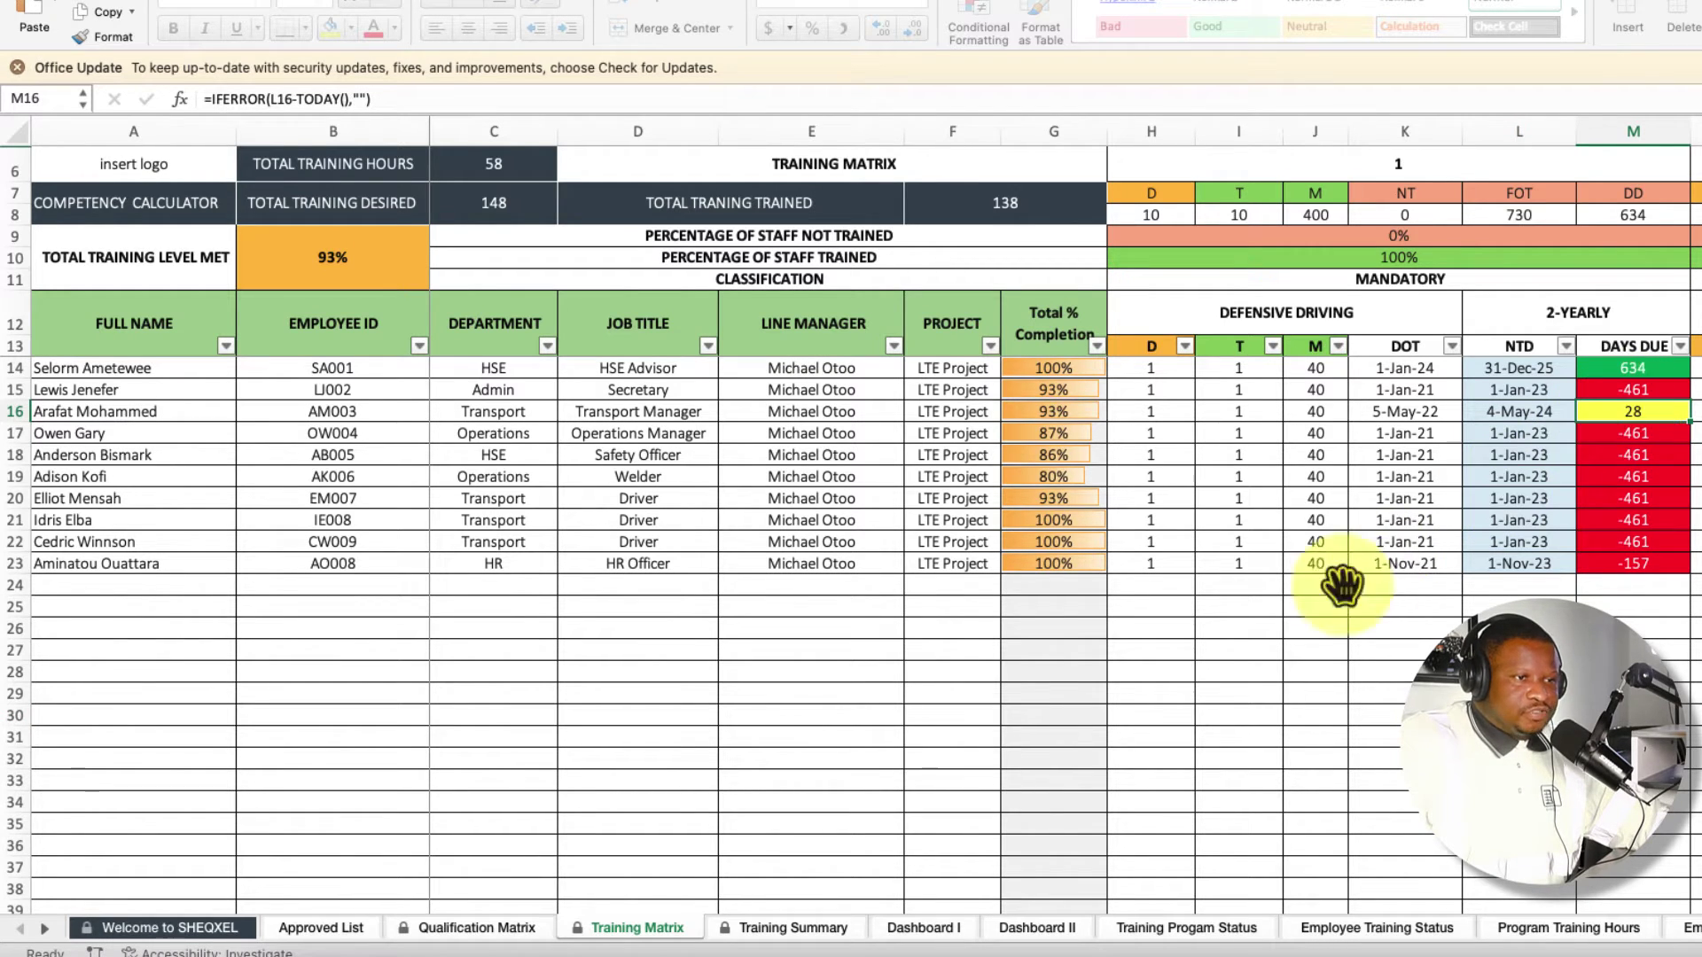
left_click(791, 928)
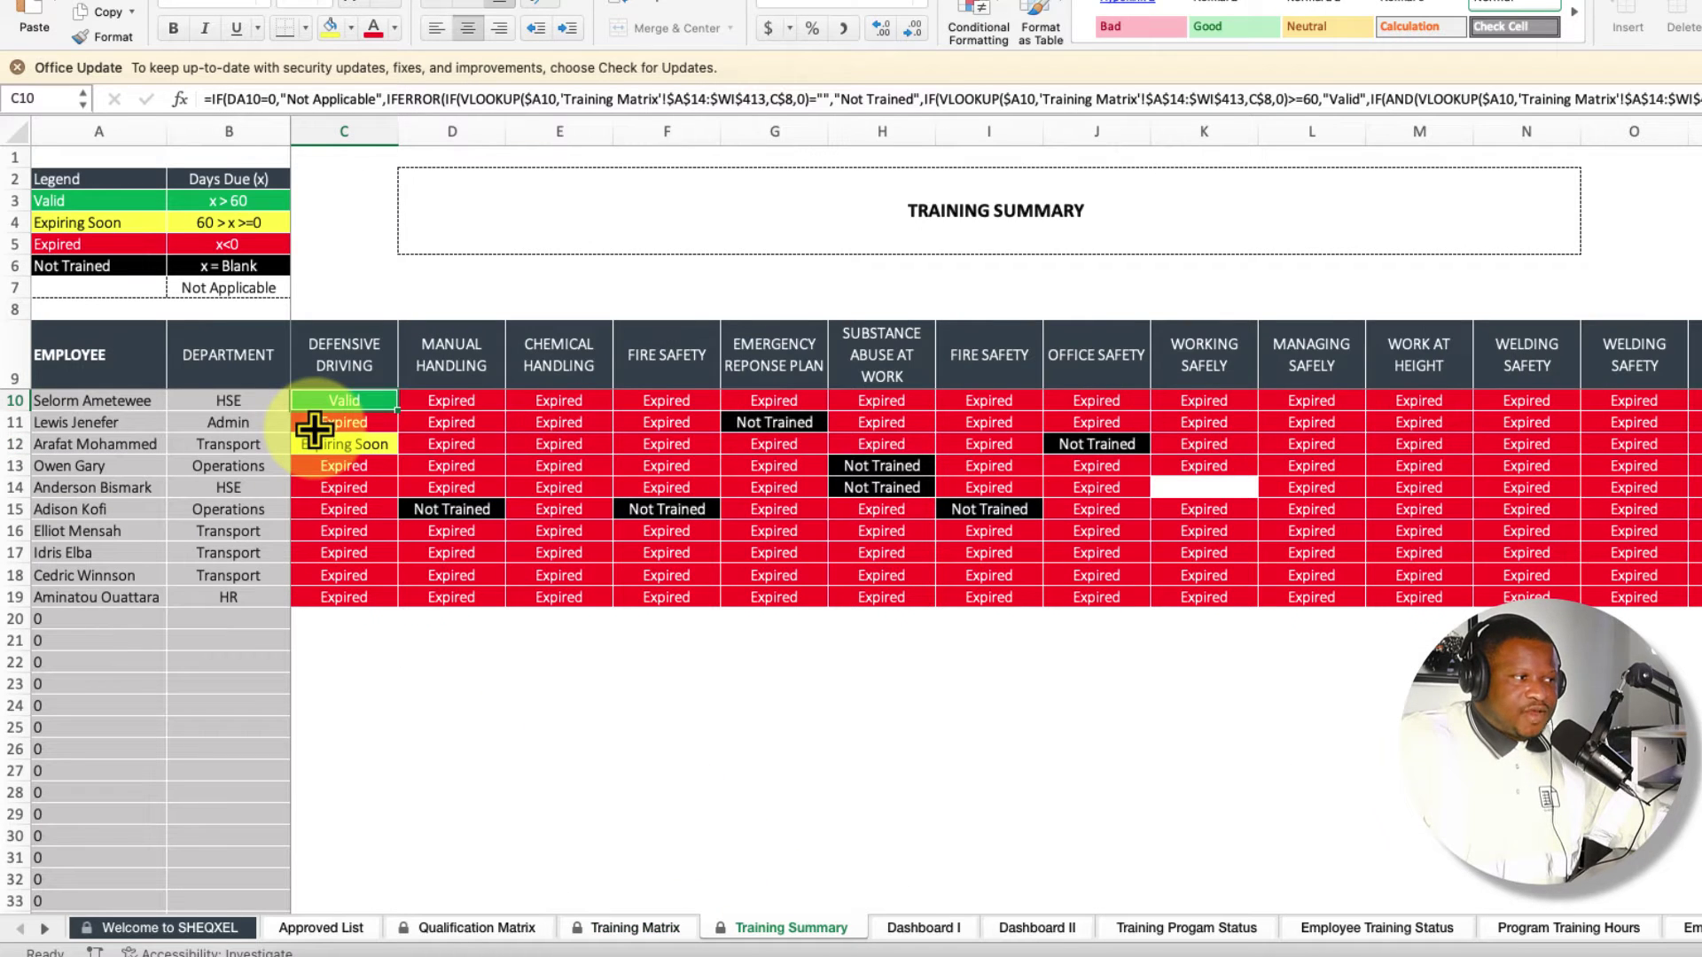
left_click(636, 926)
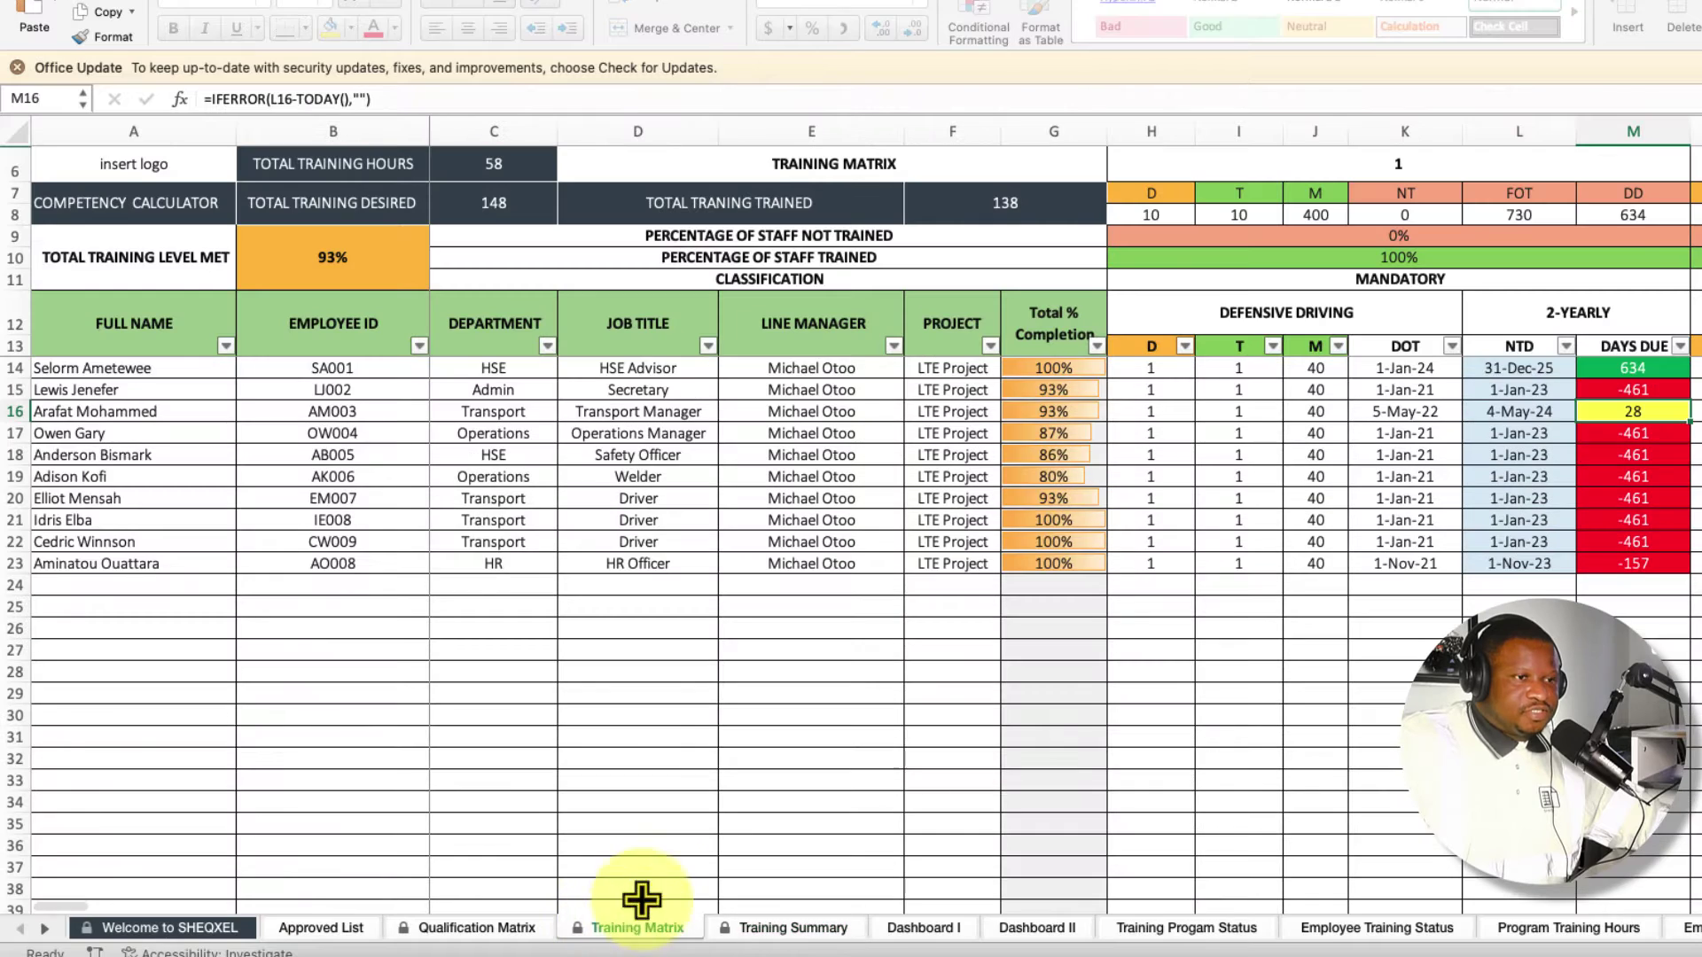
Clear the fifth employee's Defensive Driving entries H18:K18 and check the Training Summary.
left_click(1150, 453)
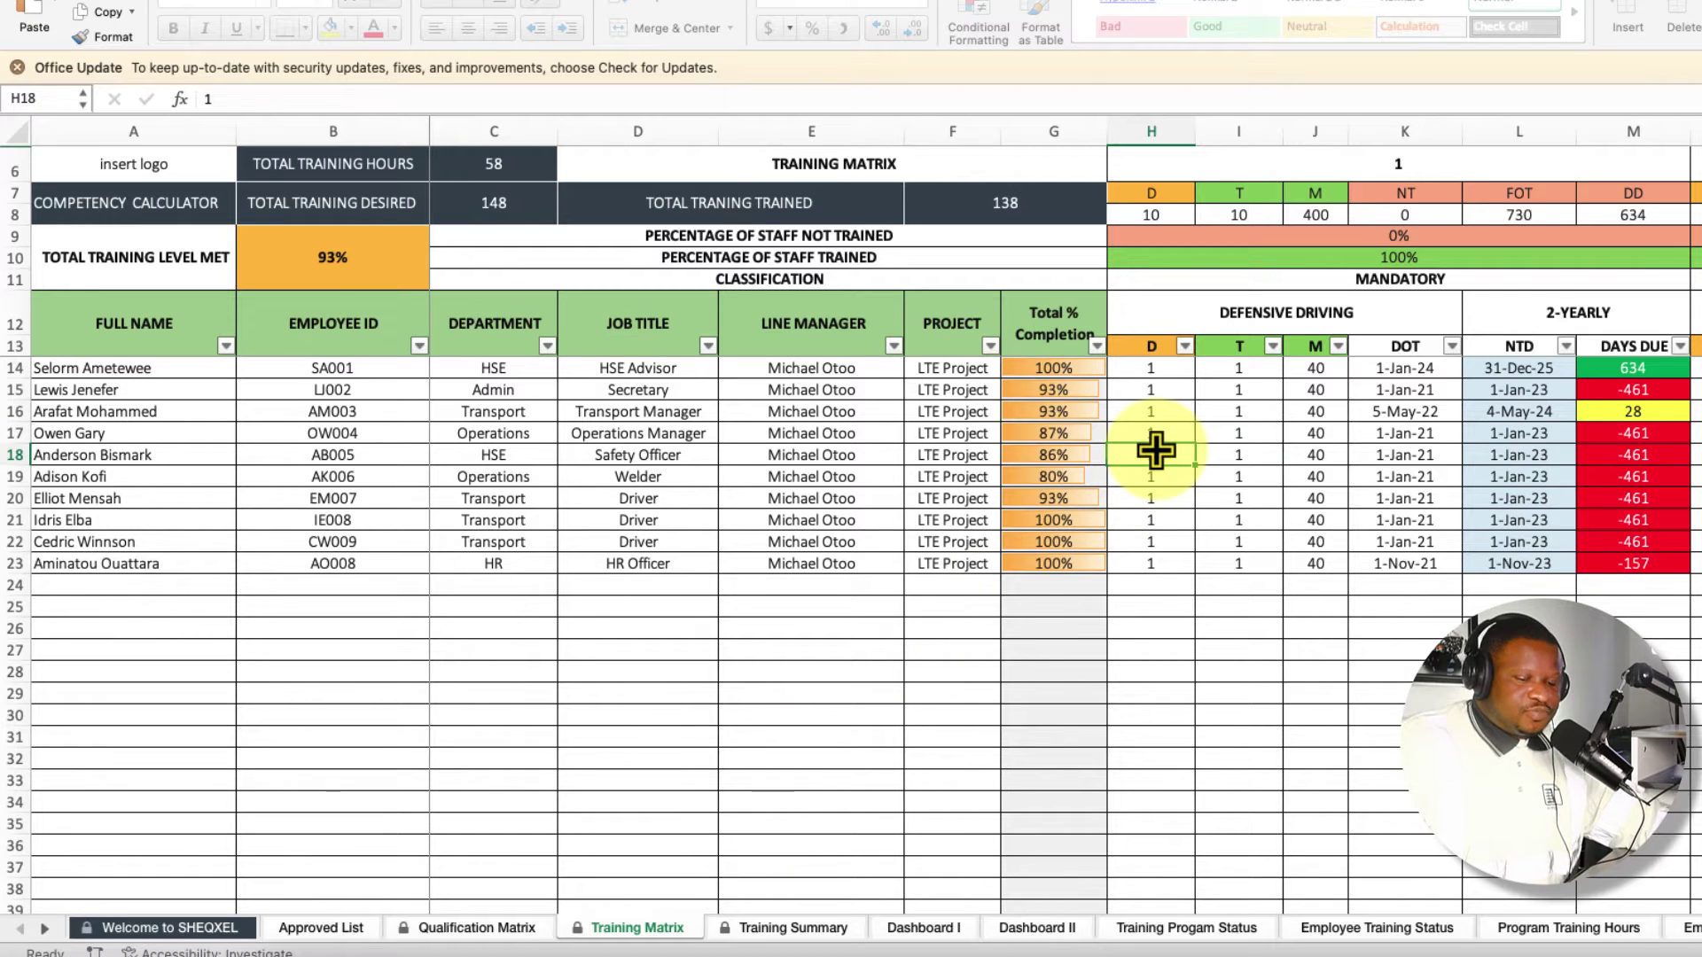
key("Delete")
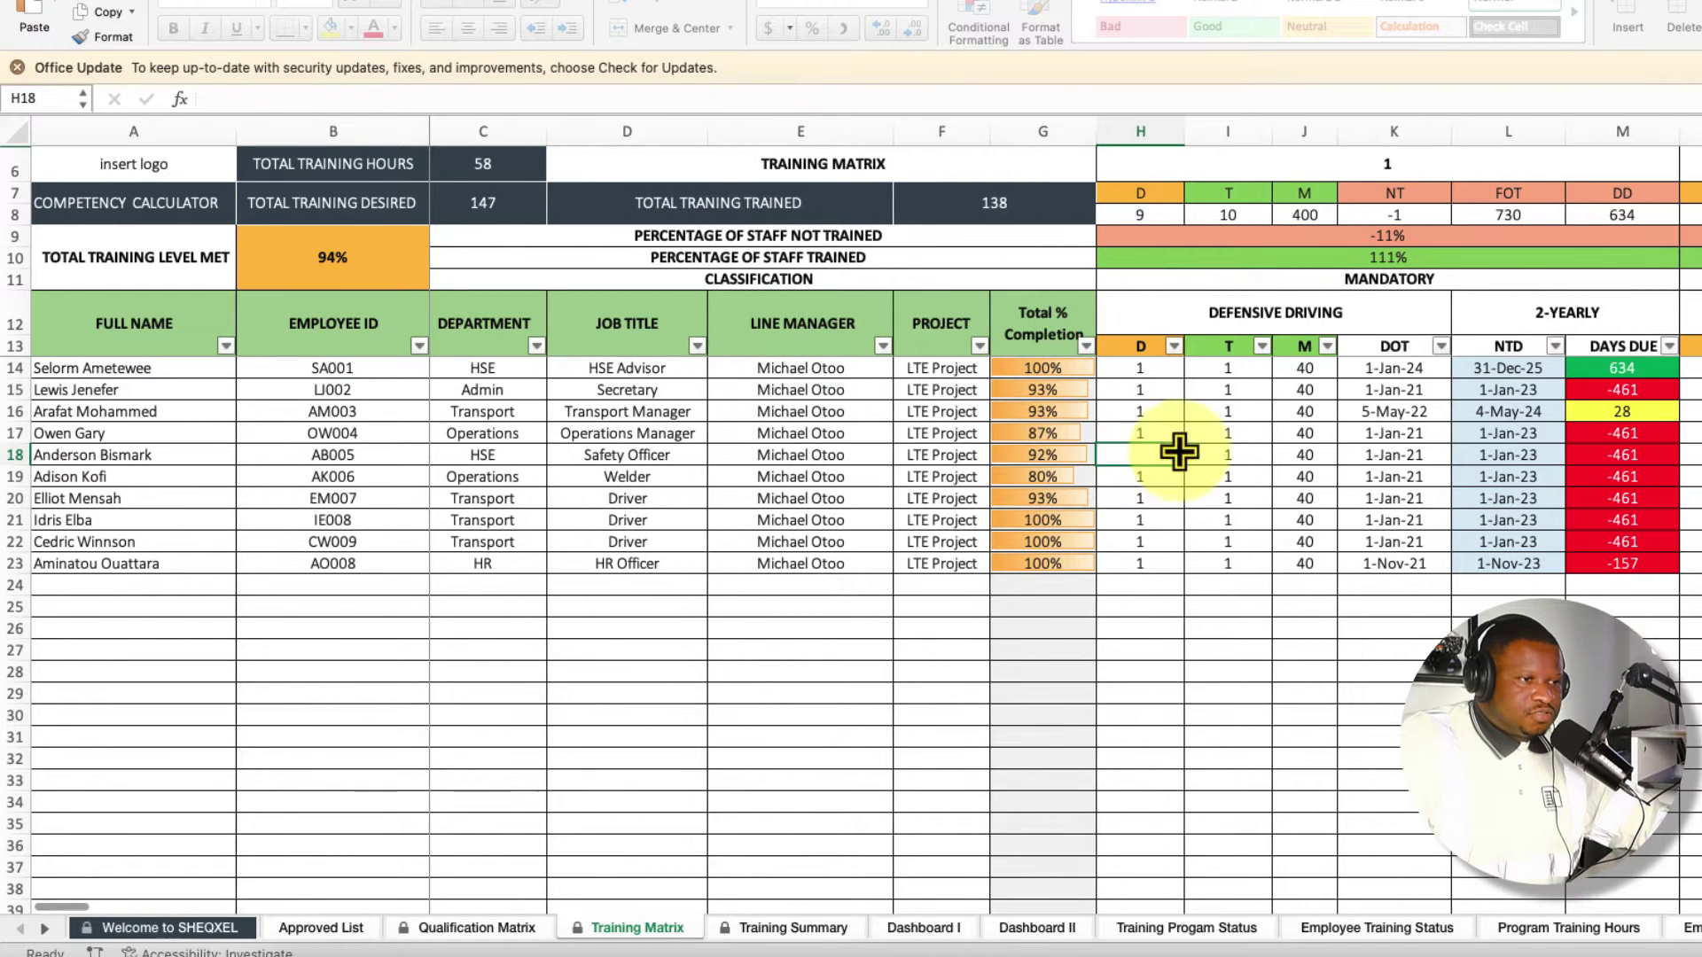
left_click_drag(1232, 453, 1353, 455)
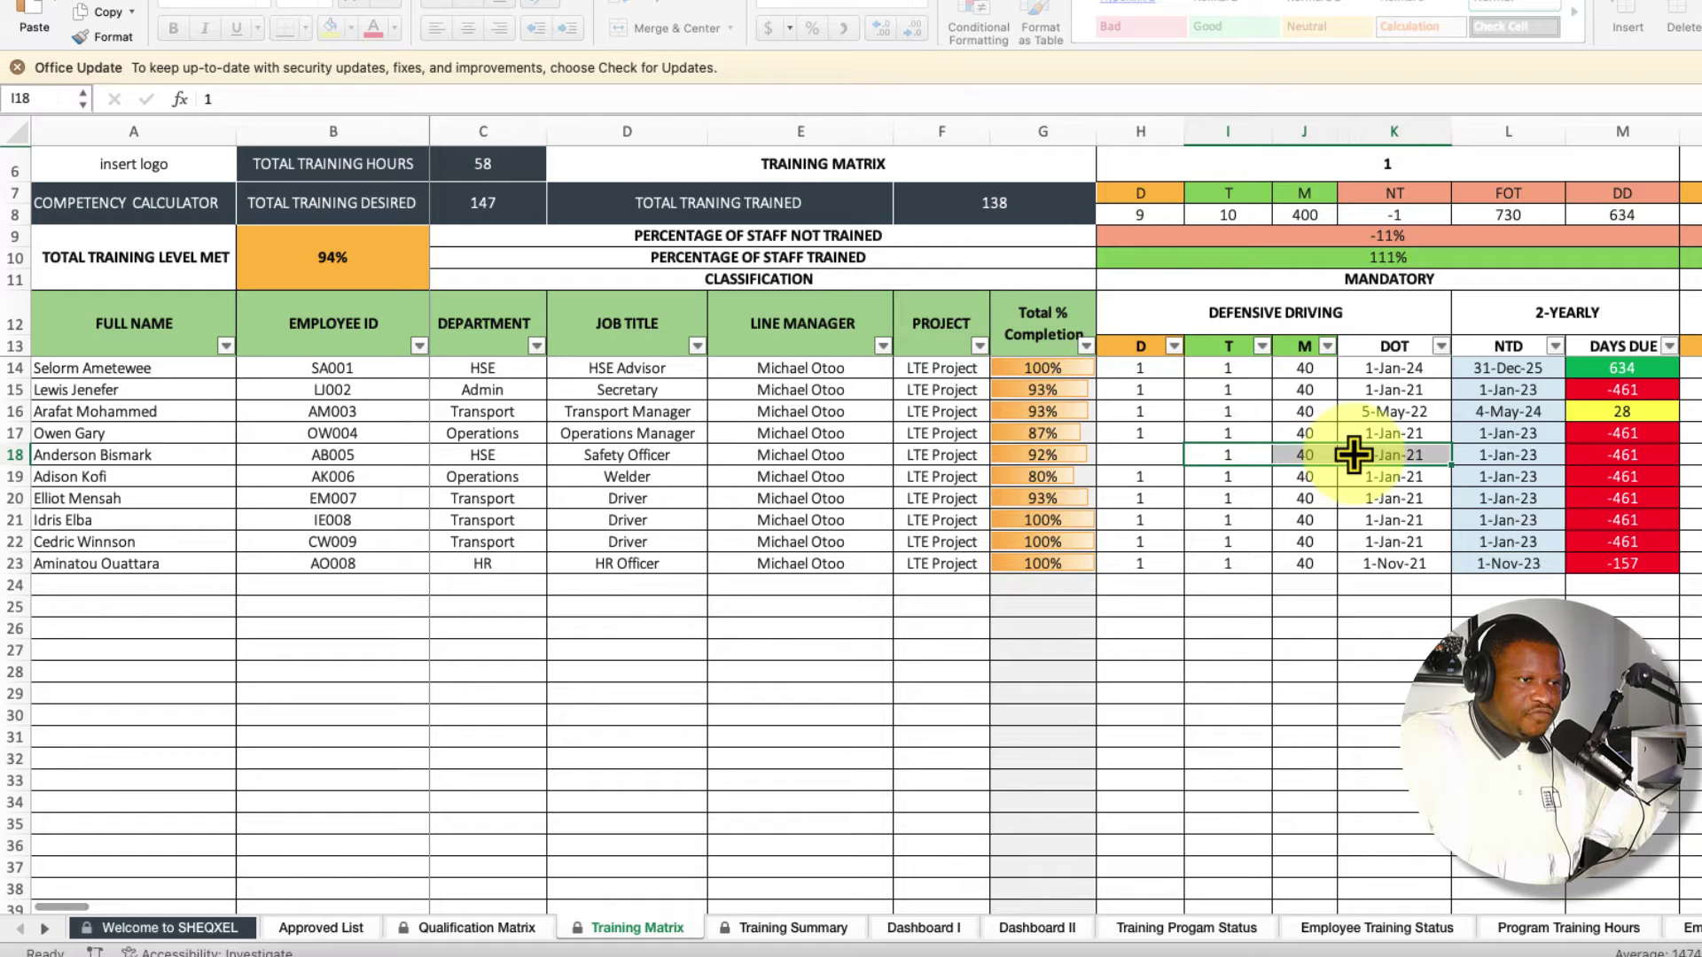
key("Delete")
left_click(1228, 714)
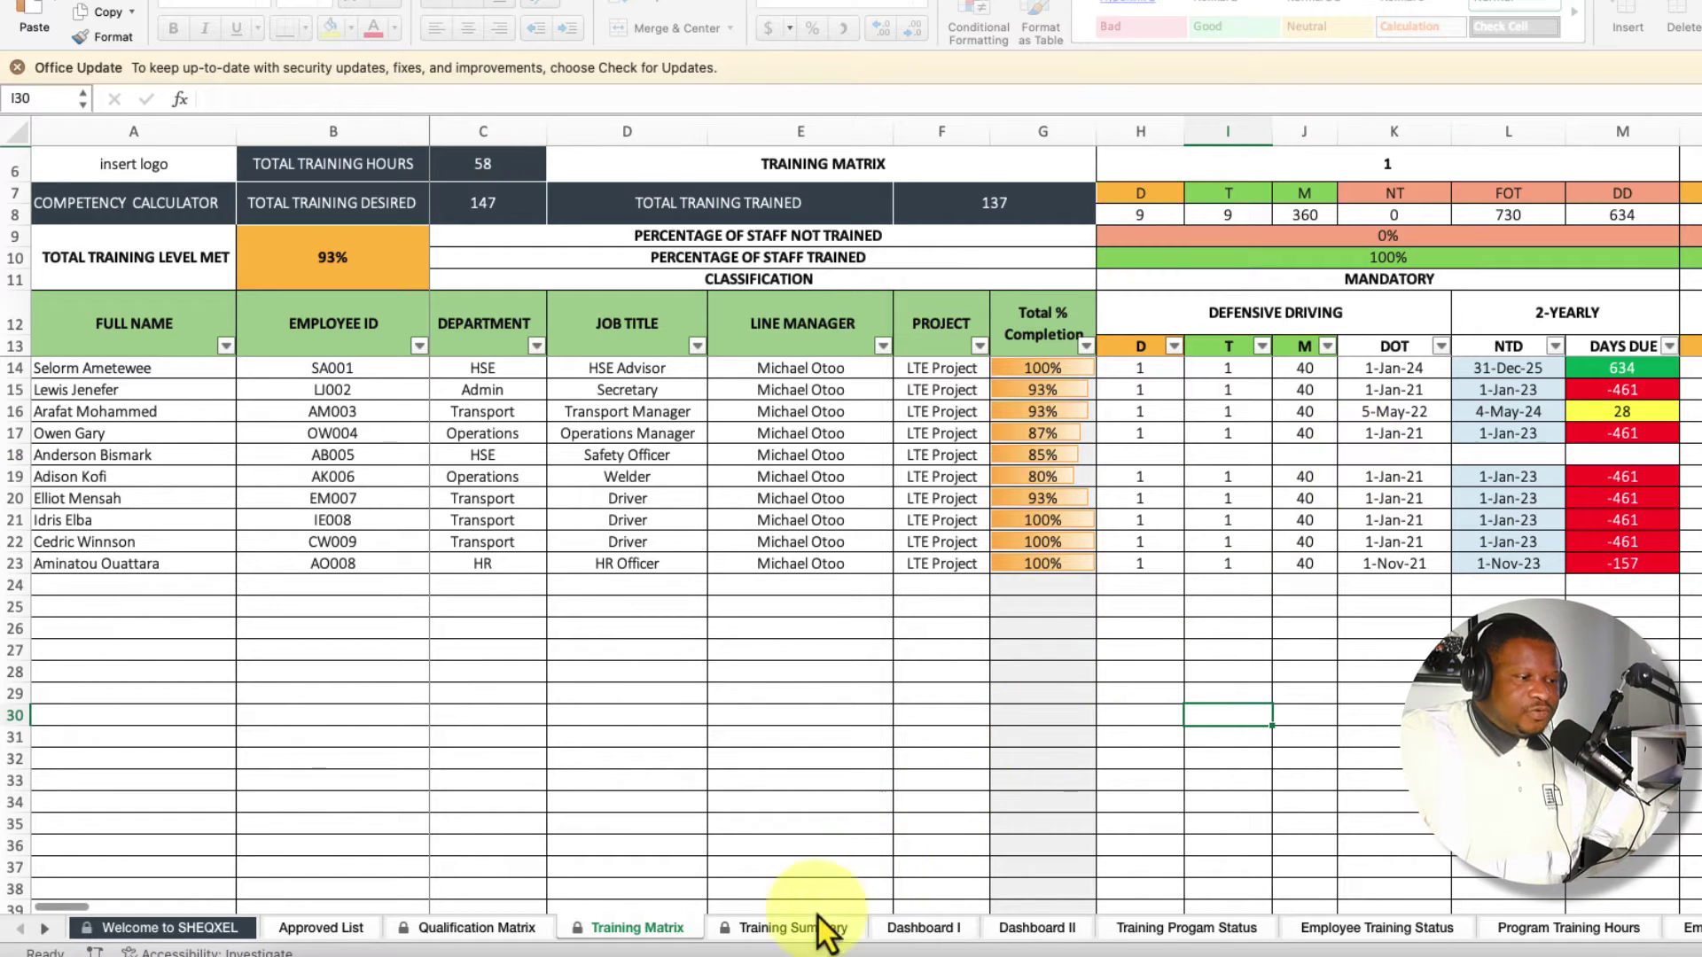
left_click(791, 928)
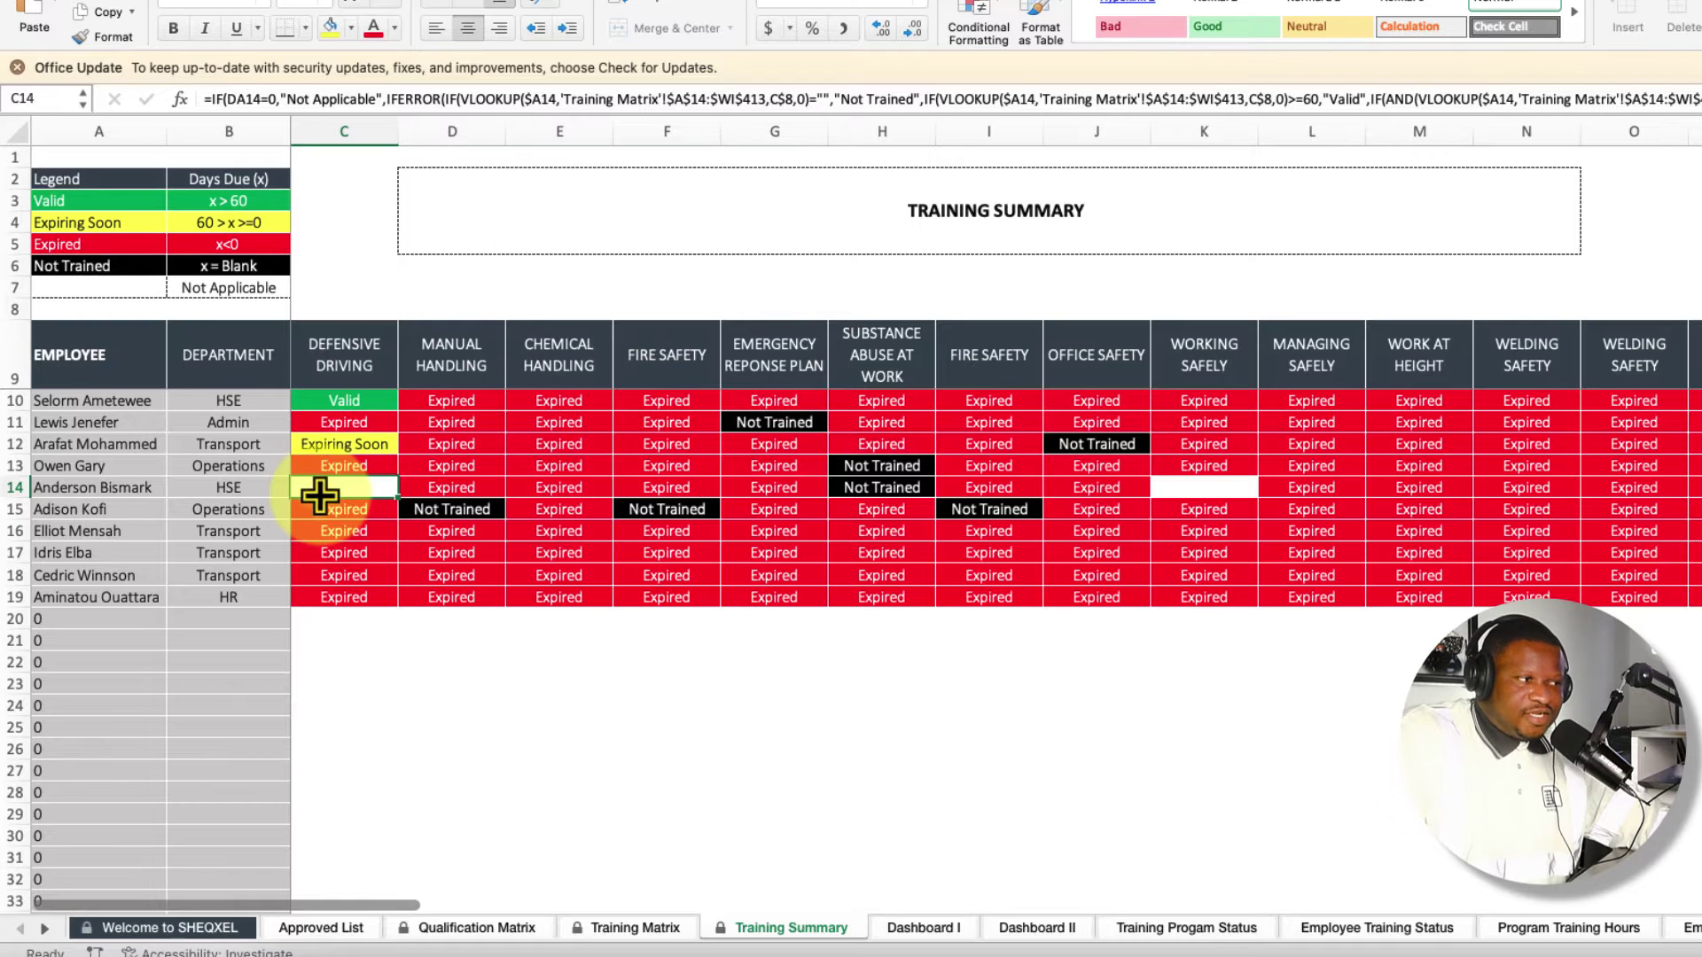
left_click(654, 930)
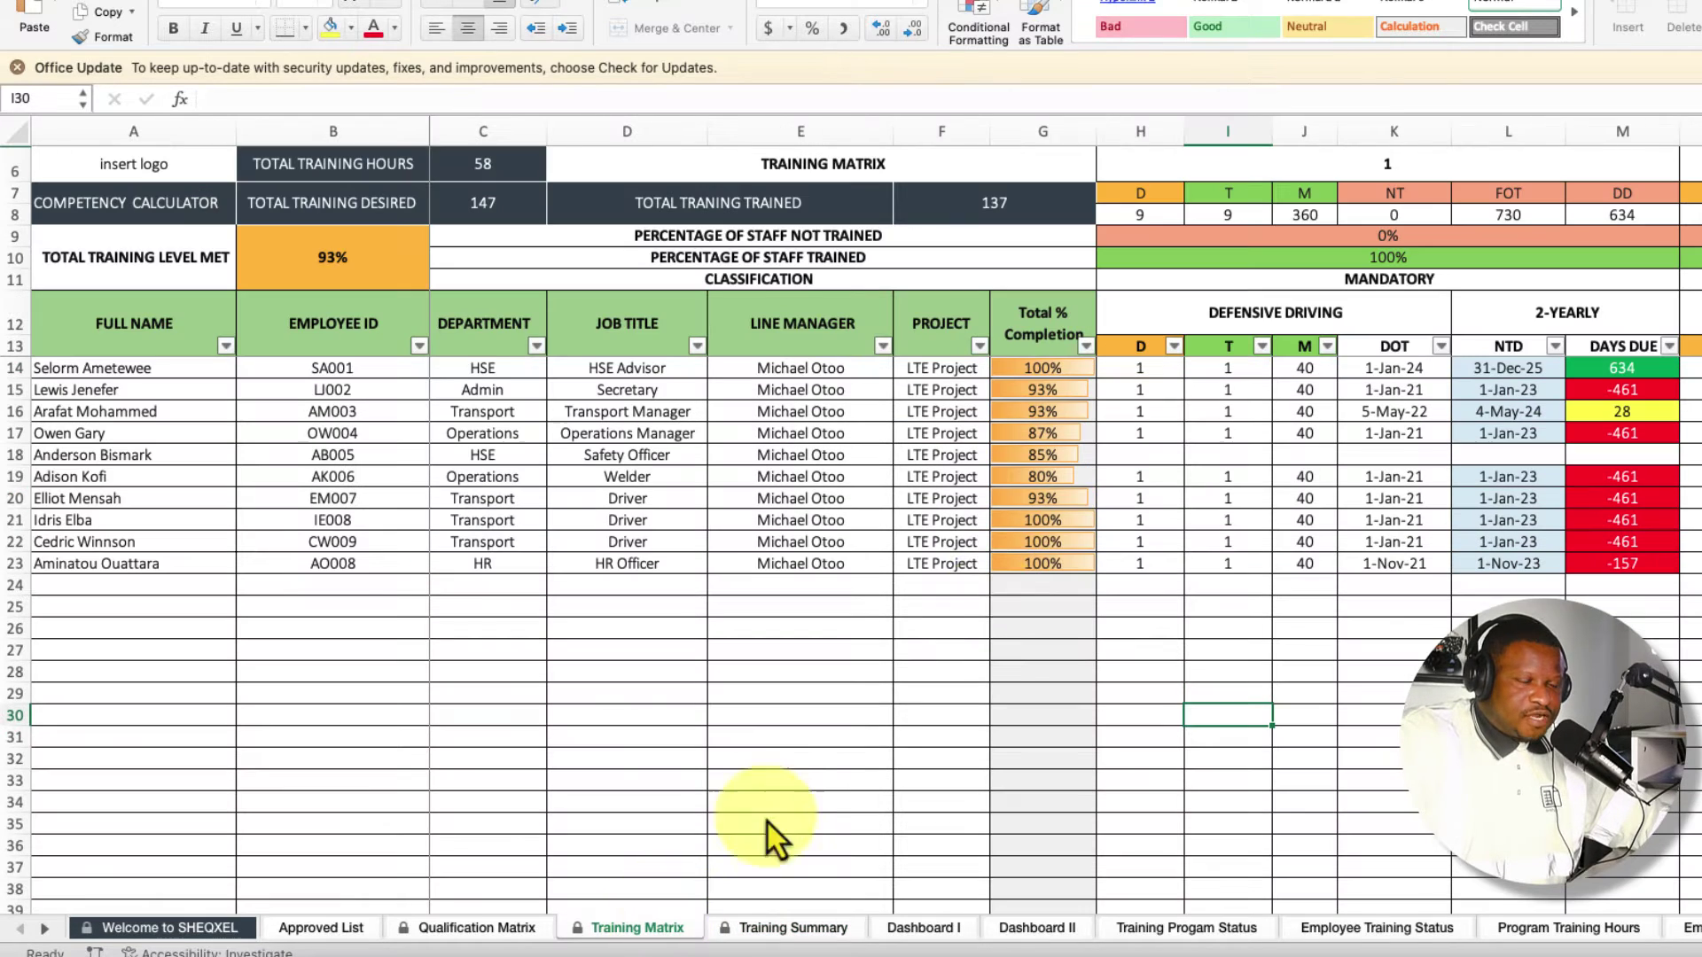
Re-enter 1 in H18, recheck Training Summary, and select its C9:O9 header row.
left_click(1146, 457)
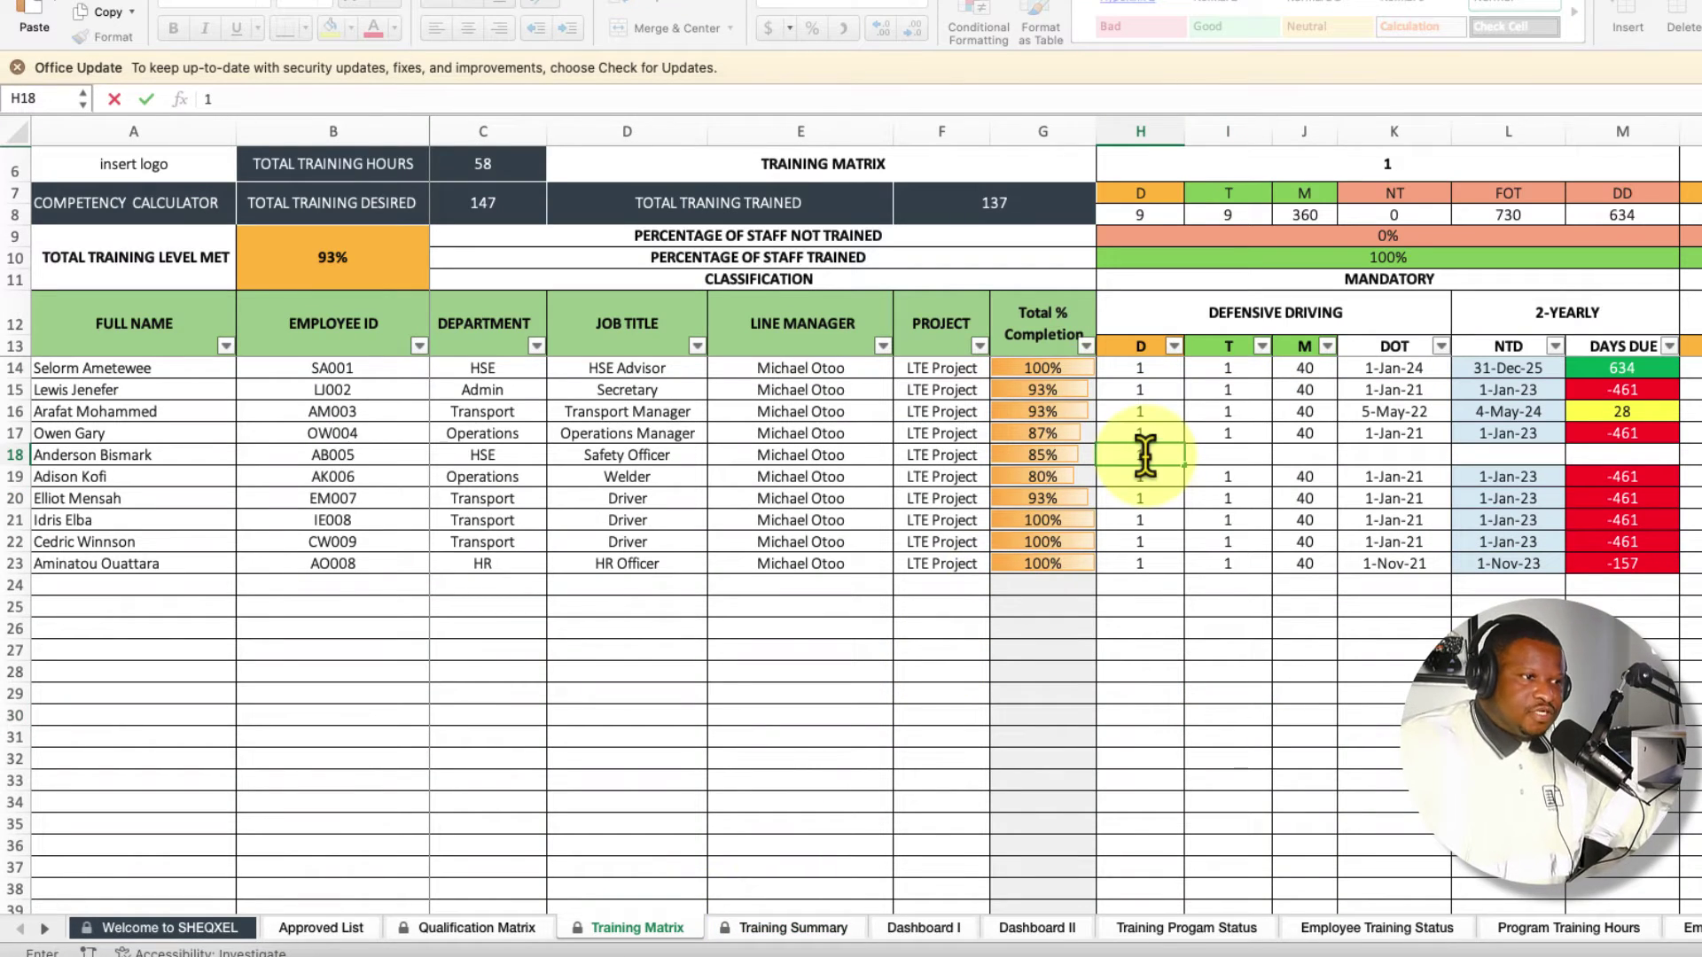
left_click(1302, 689)
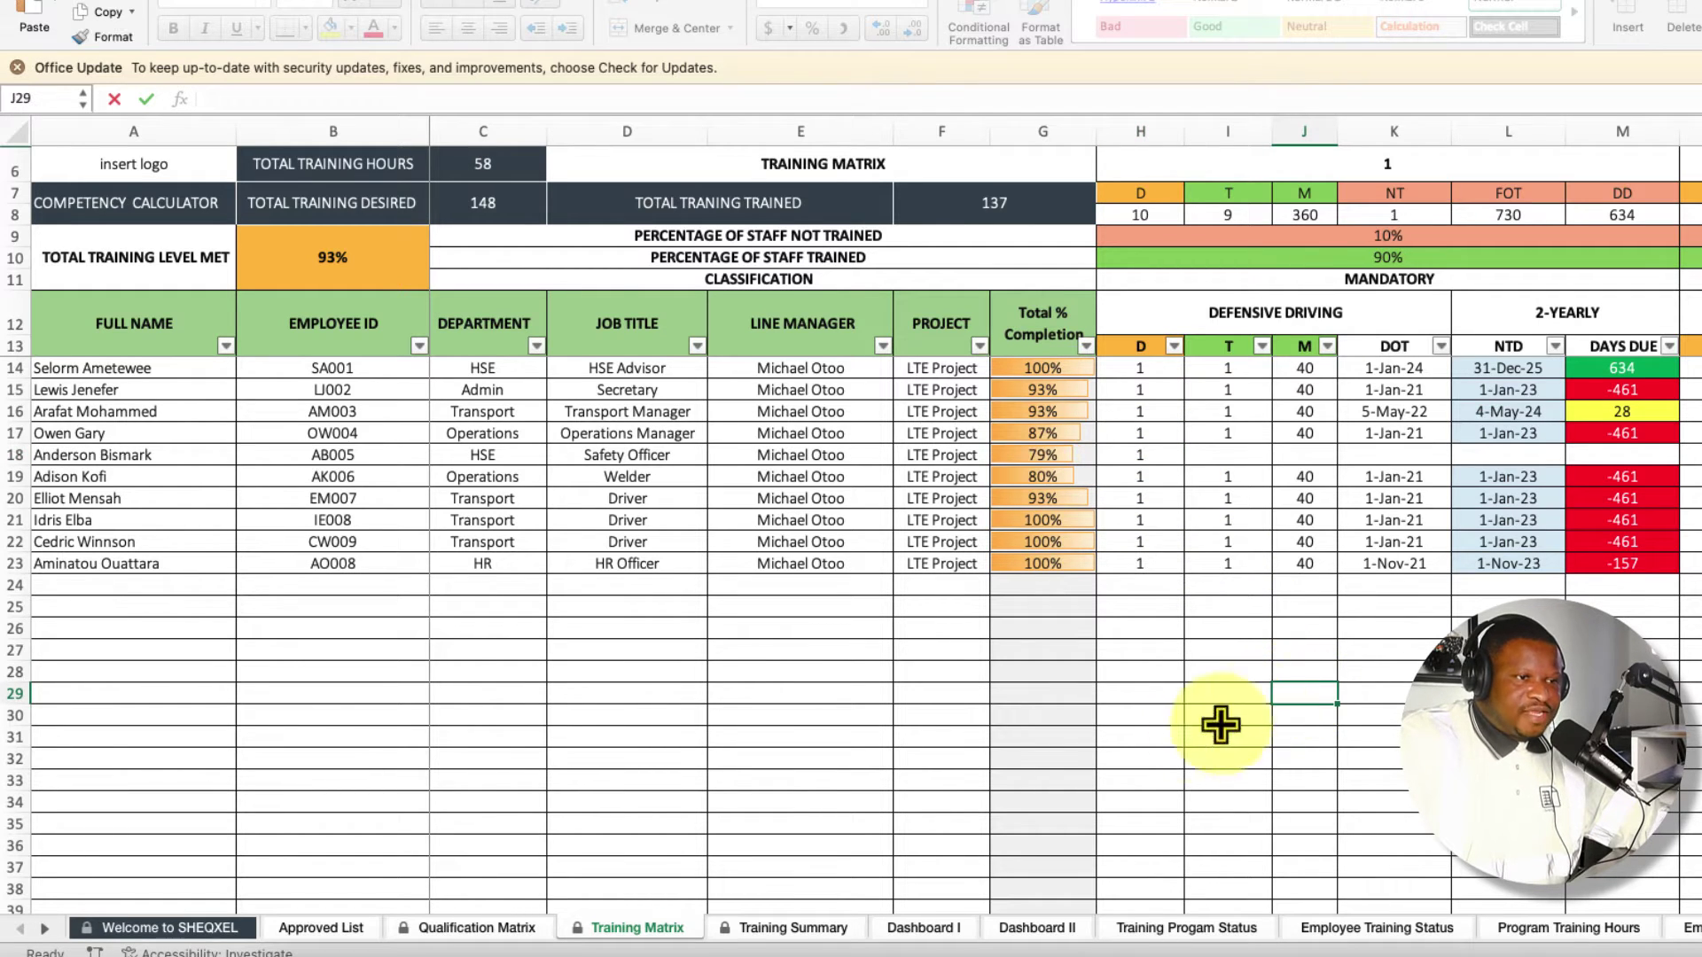
left_click(771, 928)
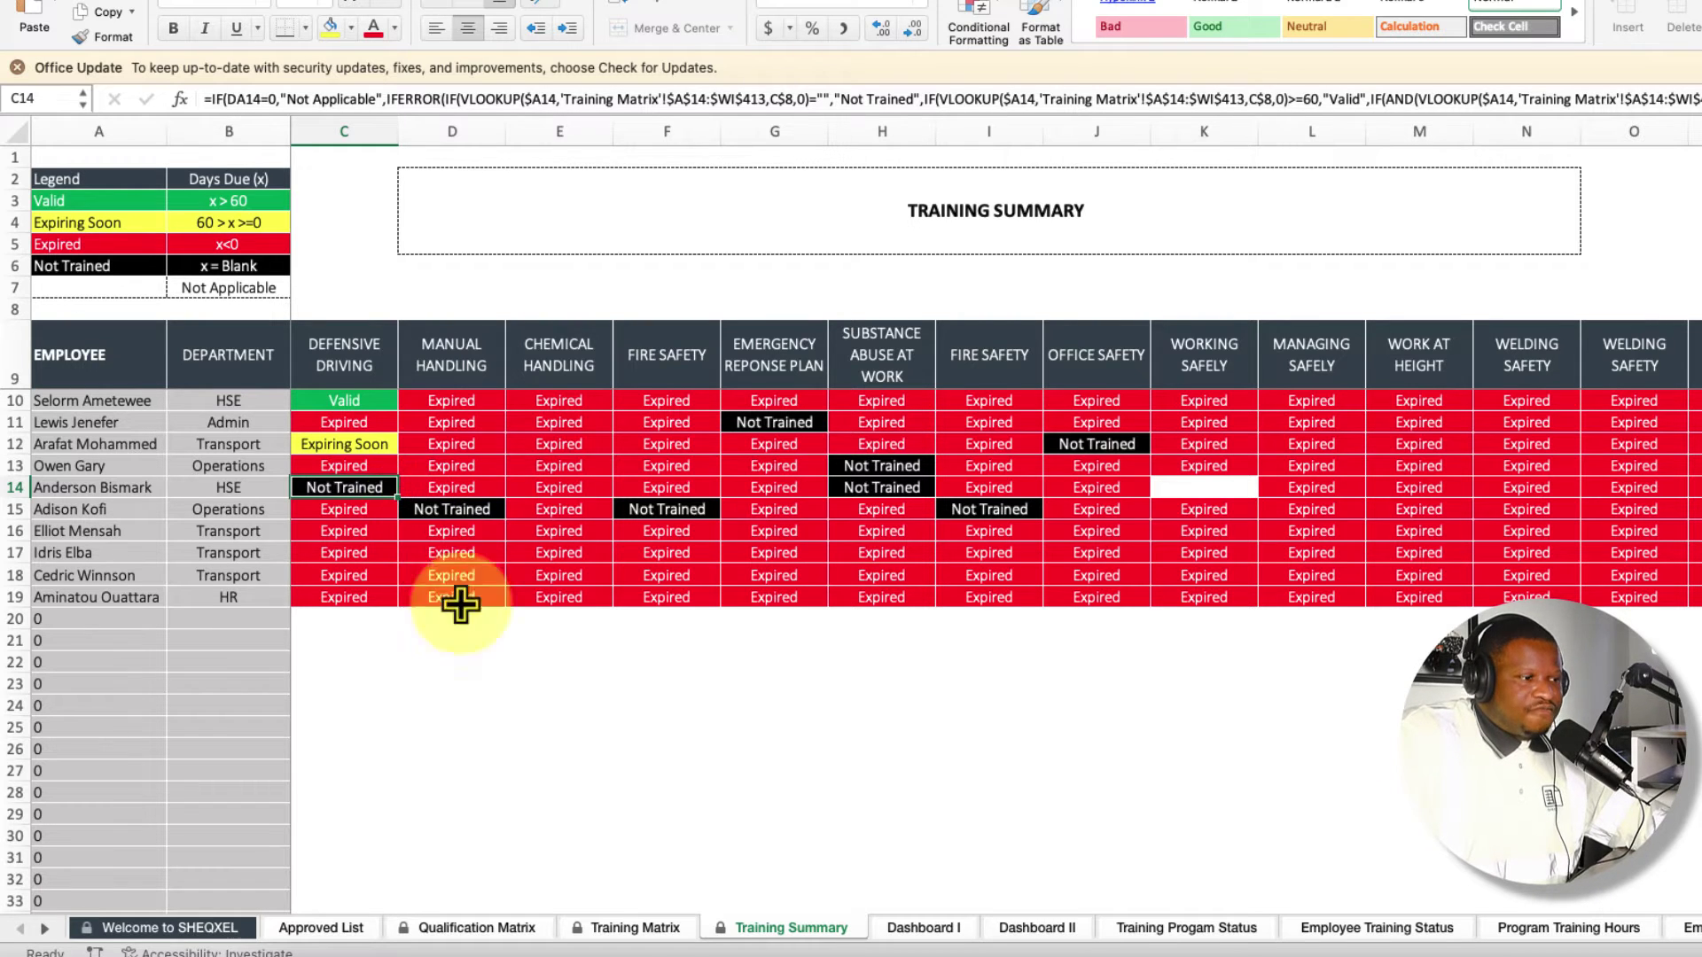
left_click(631, 928)
scroll(1348, 624, "right", 10)
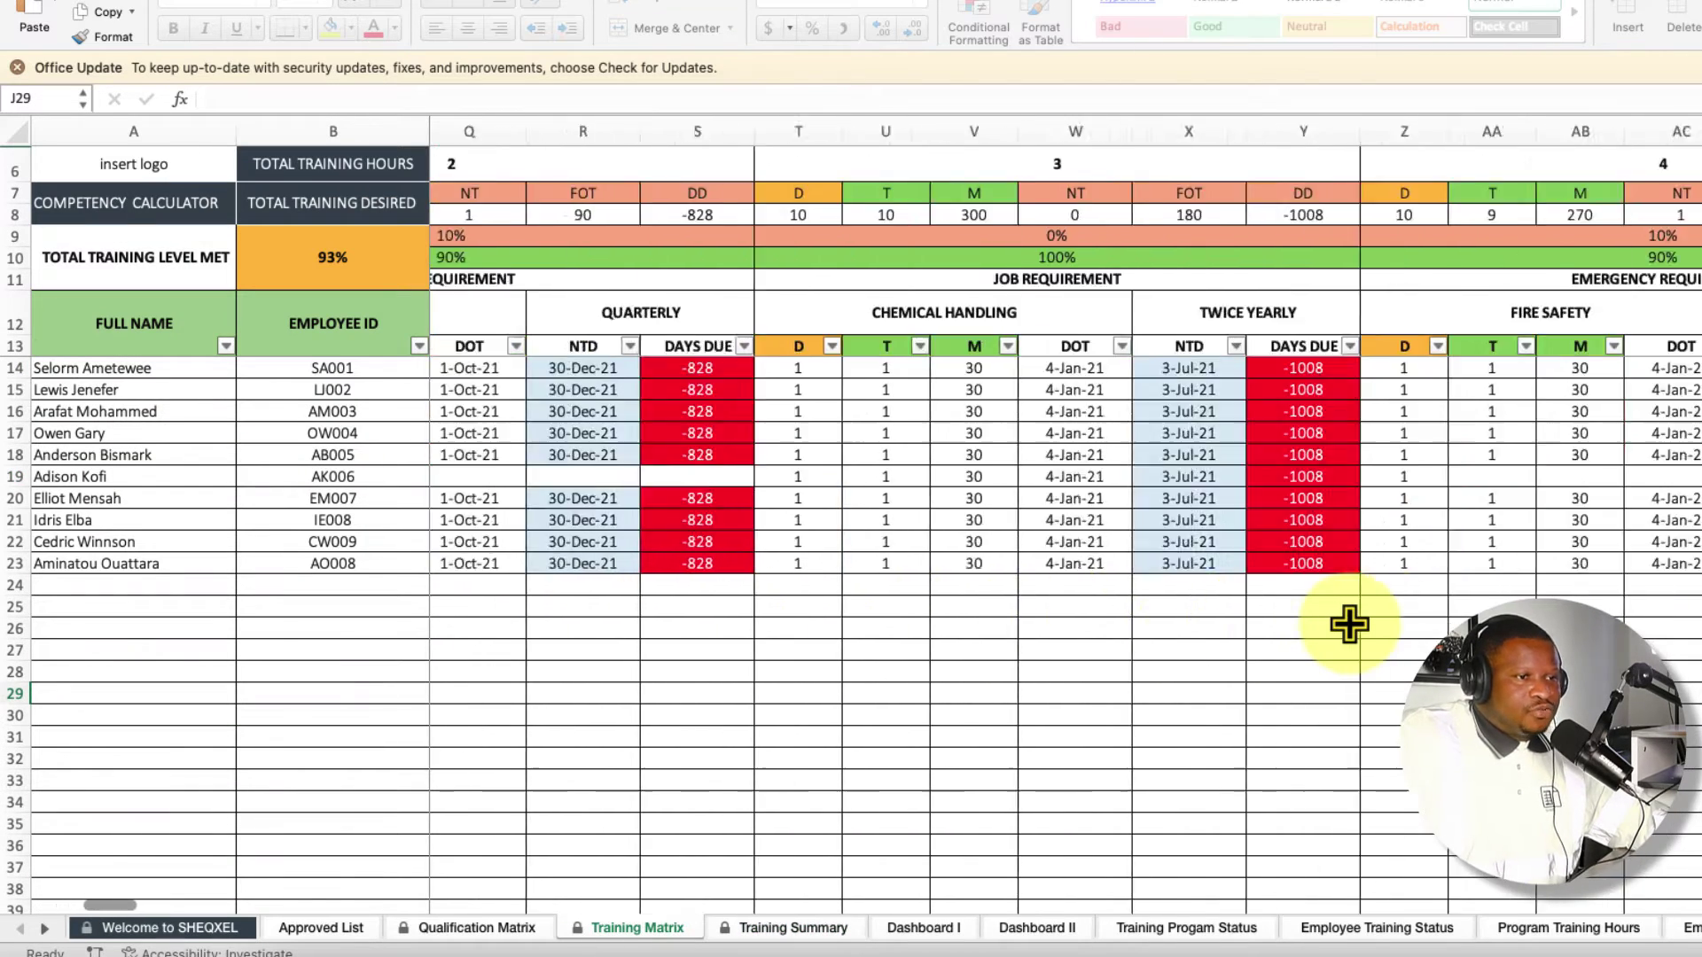
scroll(1349, 624, "left", 15)
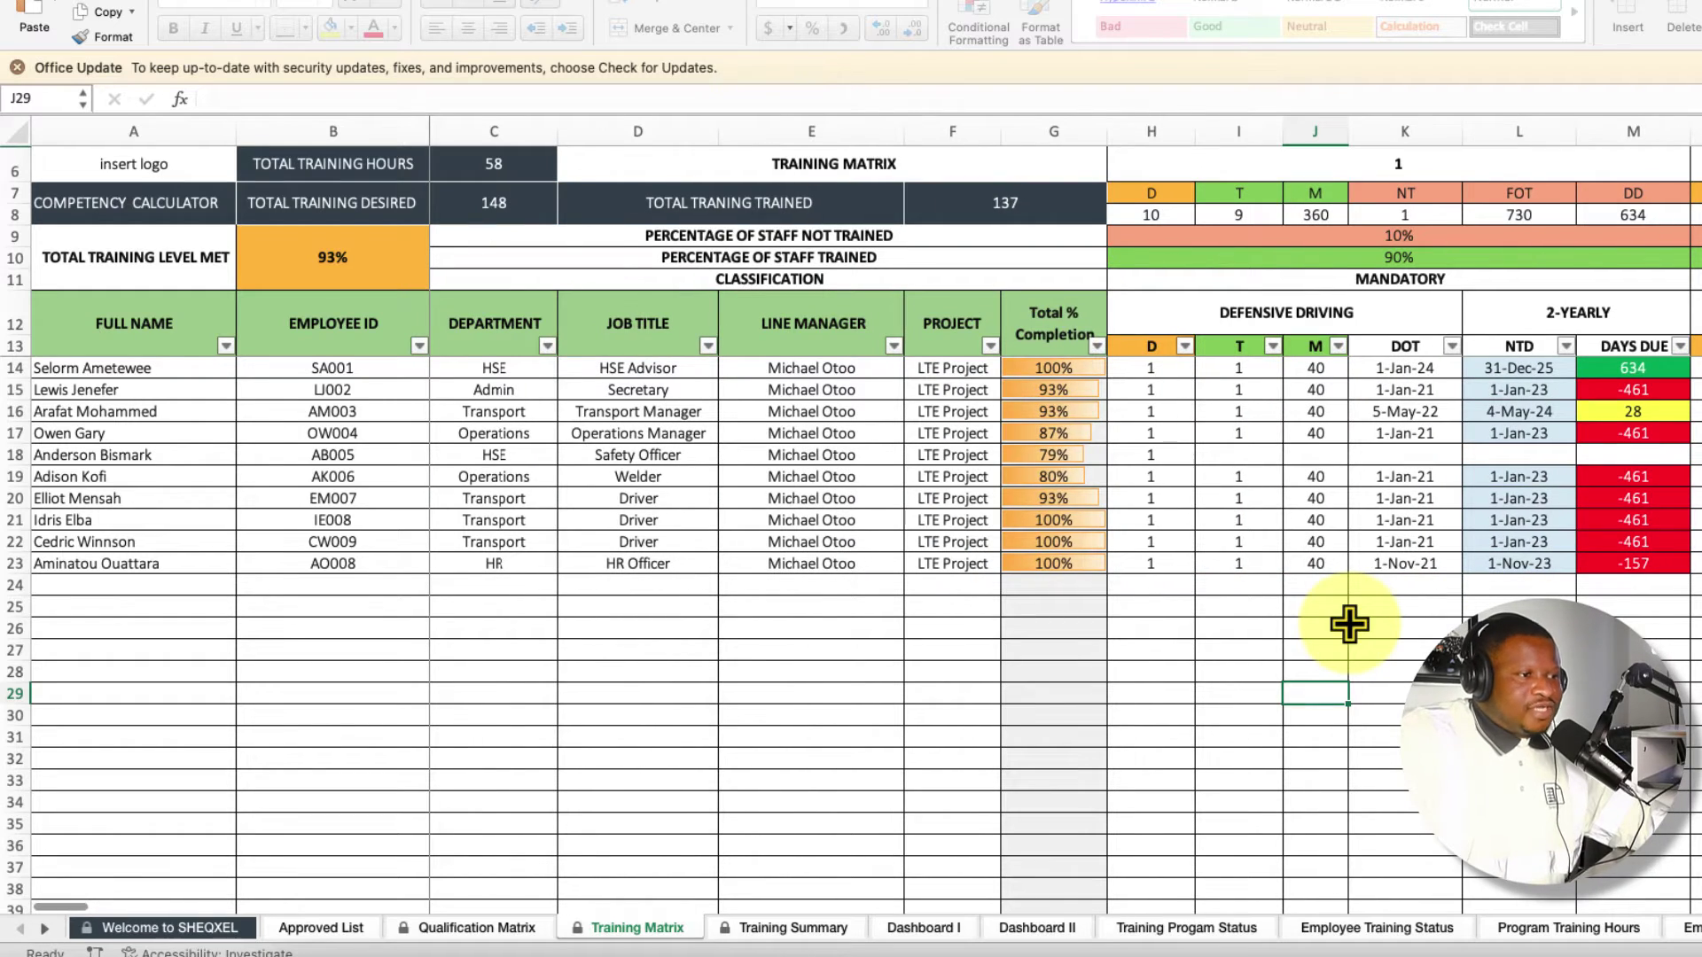
left_click(793, 928)
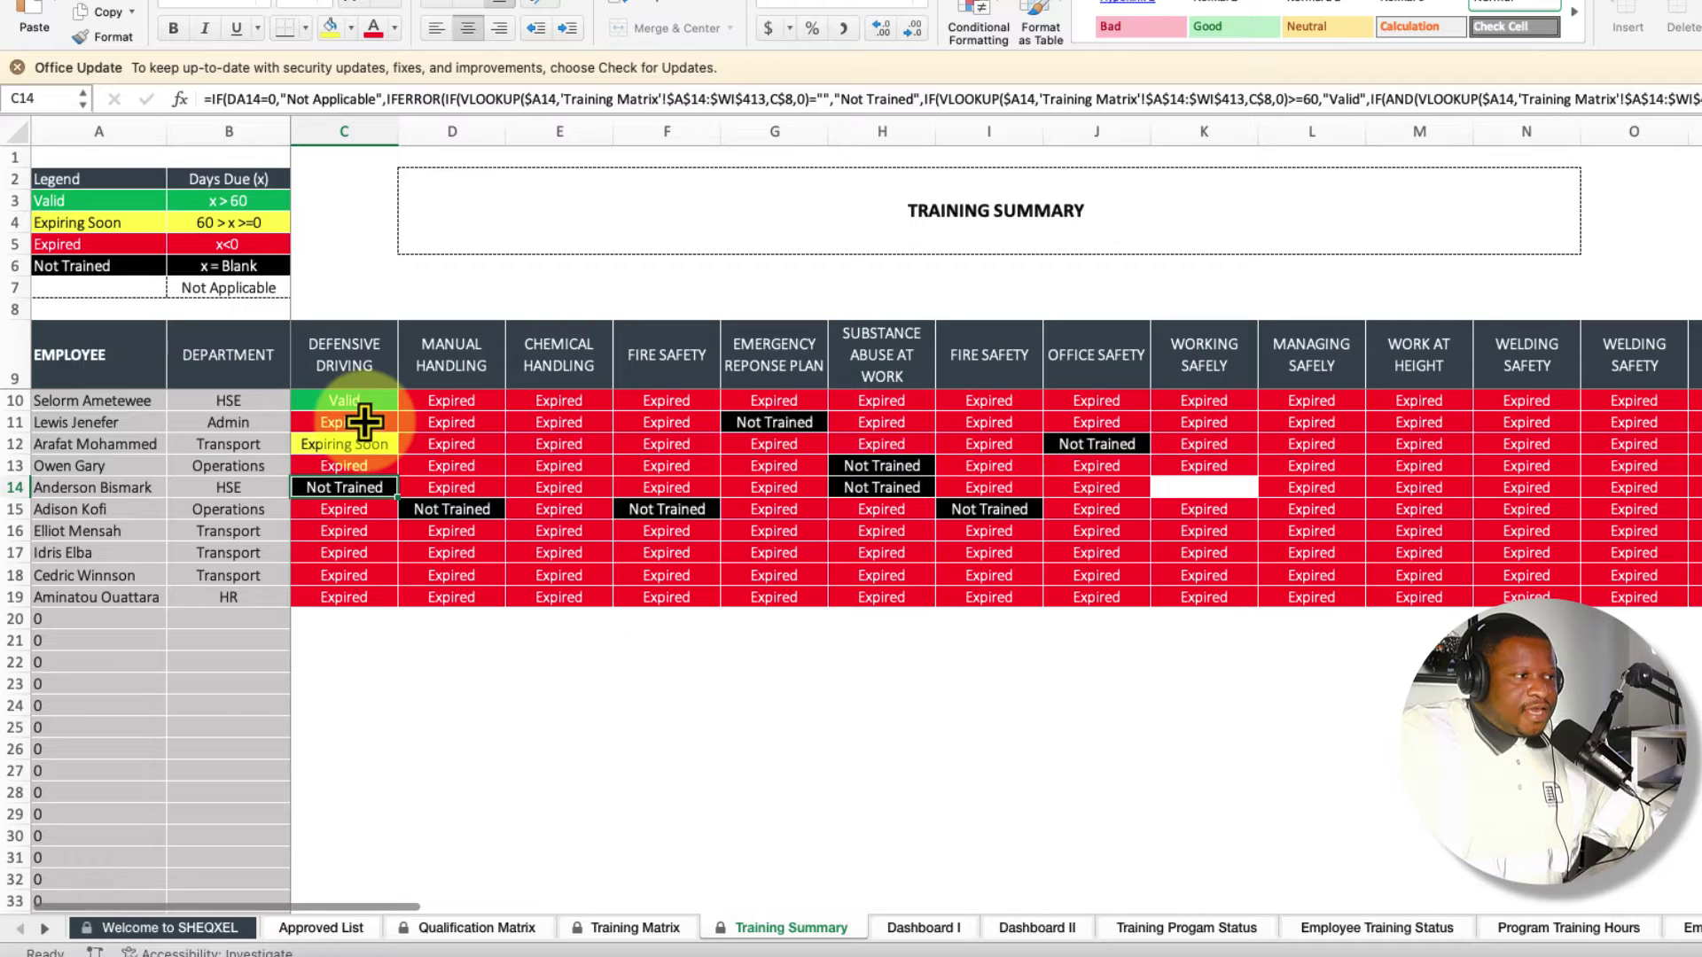
left_click_drag(349, 324, 1671, 331)
key("Delete")
left_click(405, 379)
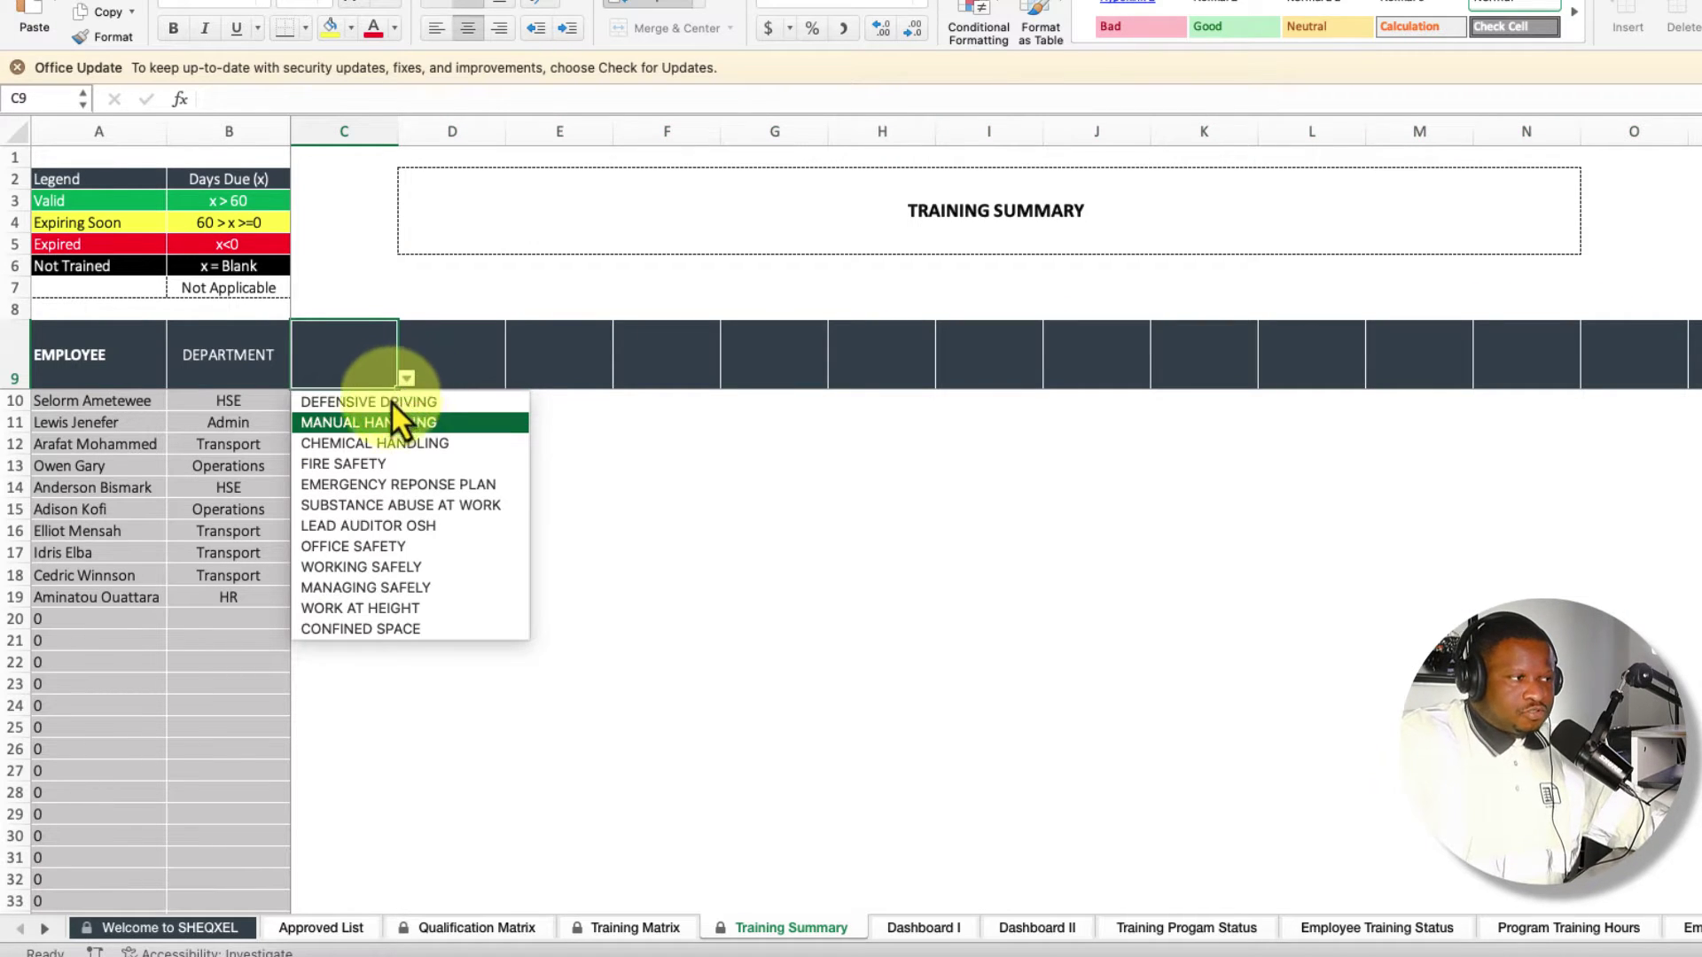
left_click(385, 406)
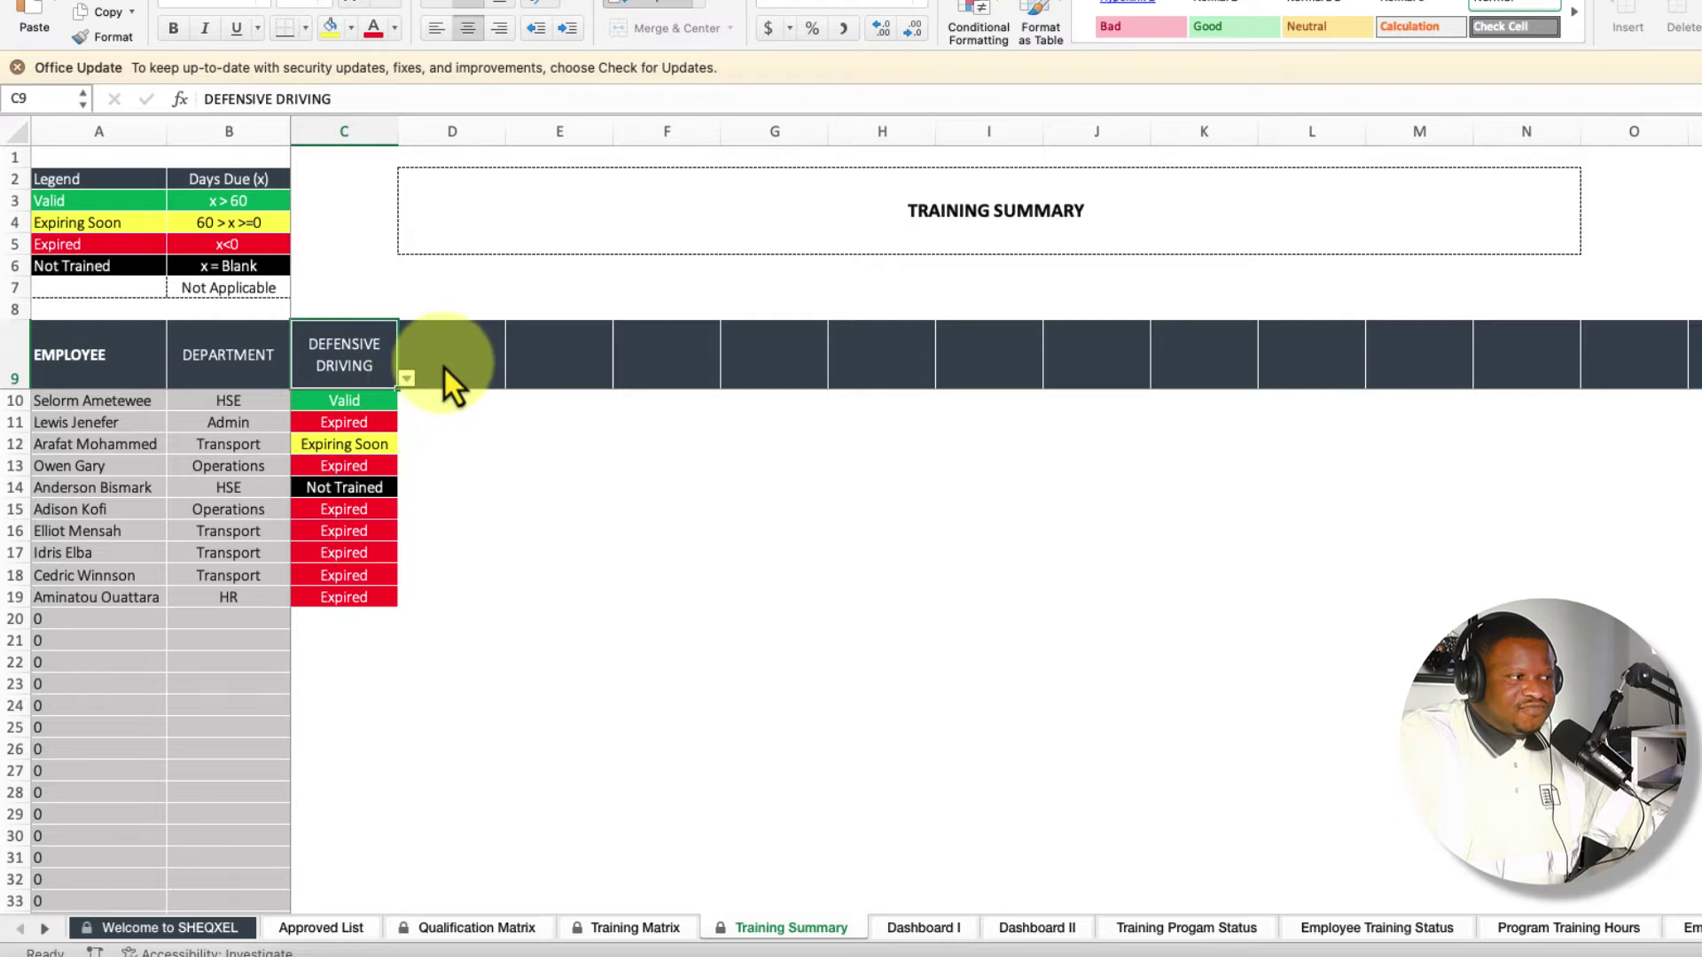
left_click(450, 365)
left_click(513, 378)
left_click(492, 550)
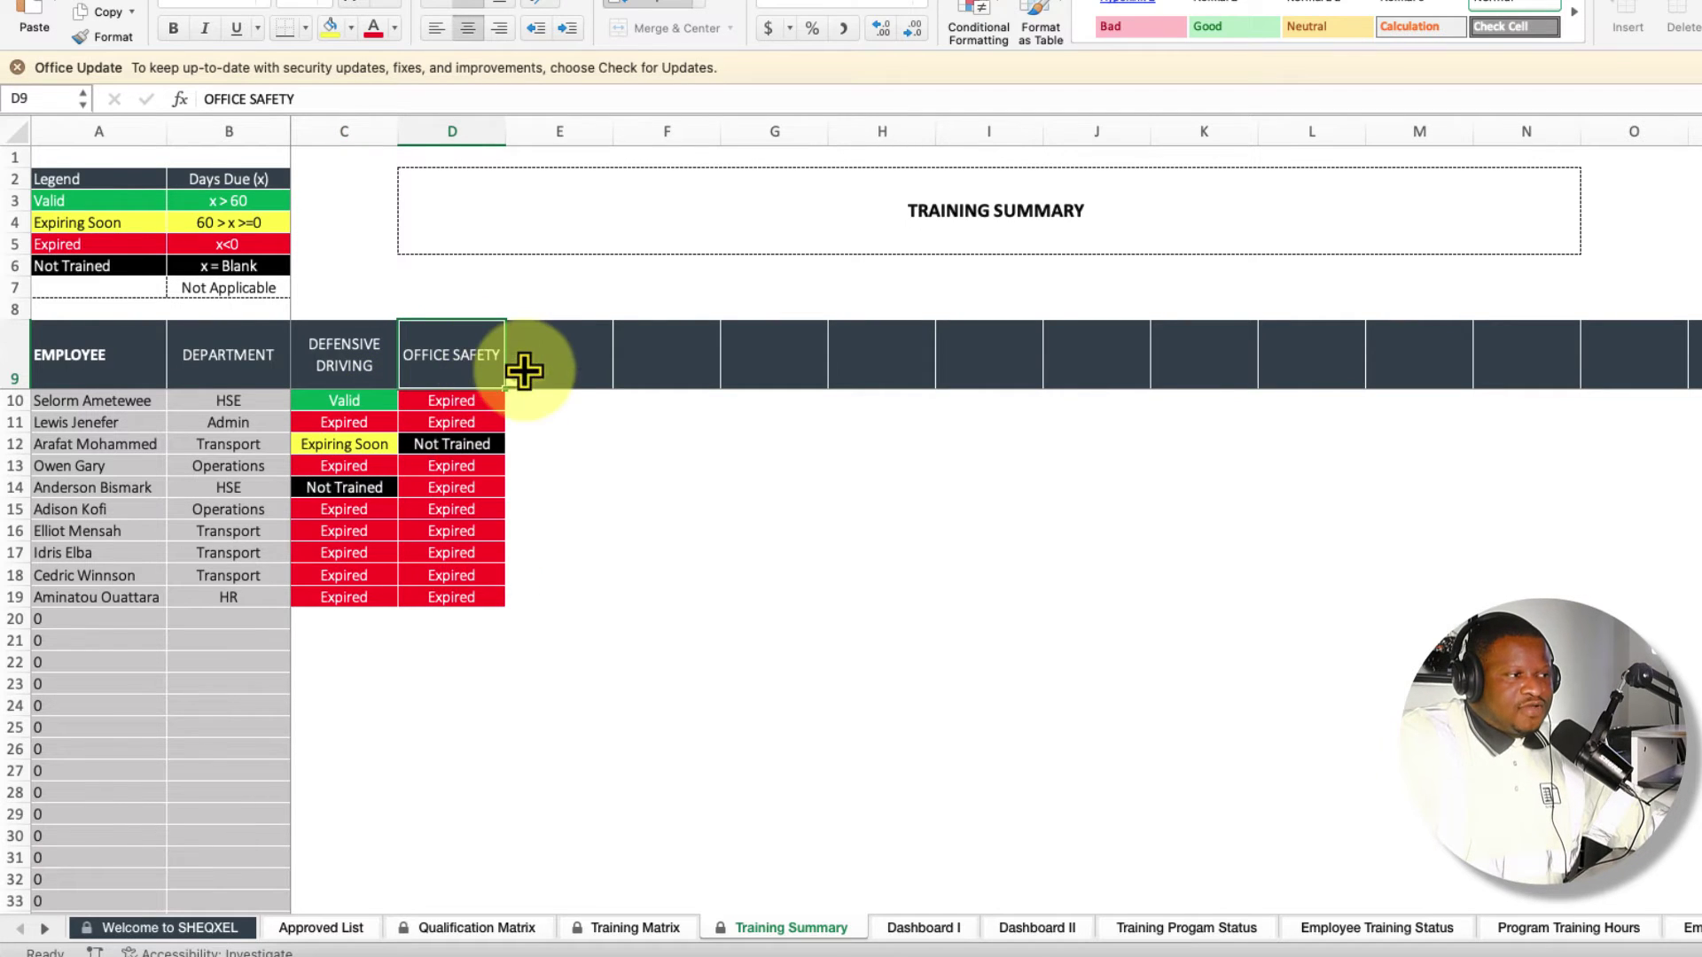
left_click(513, 379)
key("Escape")
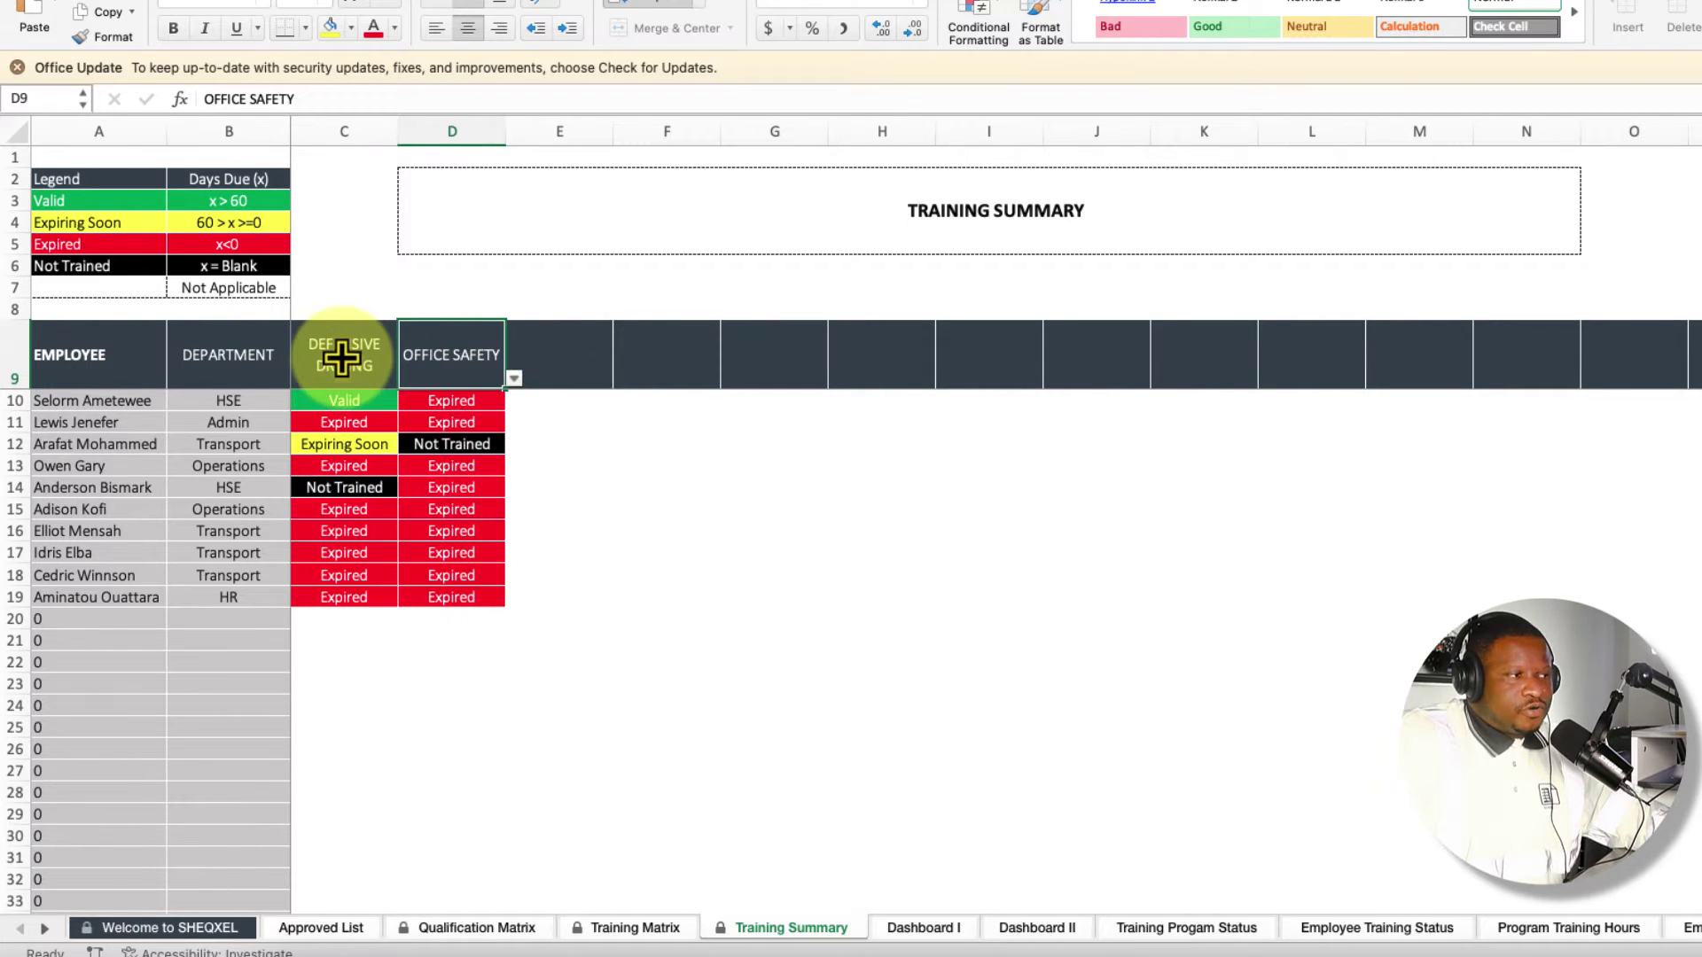
left_click(347, 364)
left_click(452, 359)
left_click(513, 378)
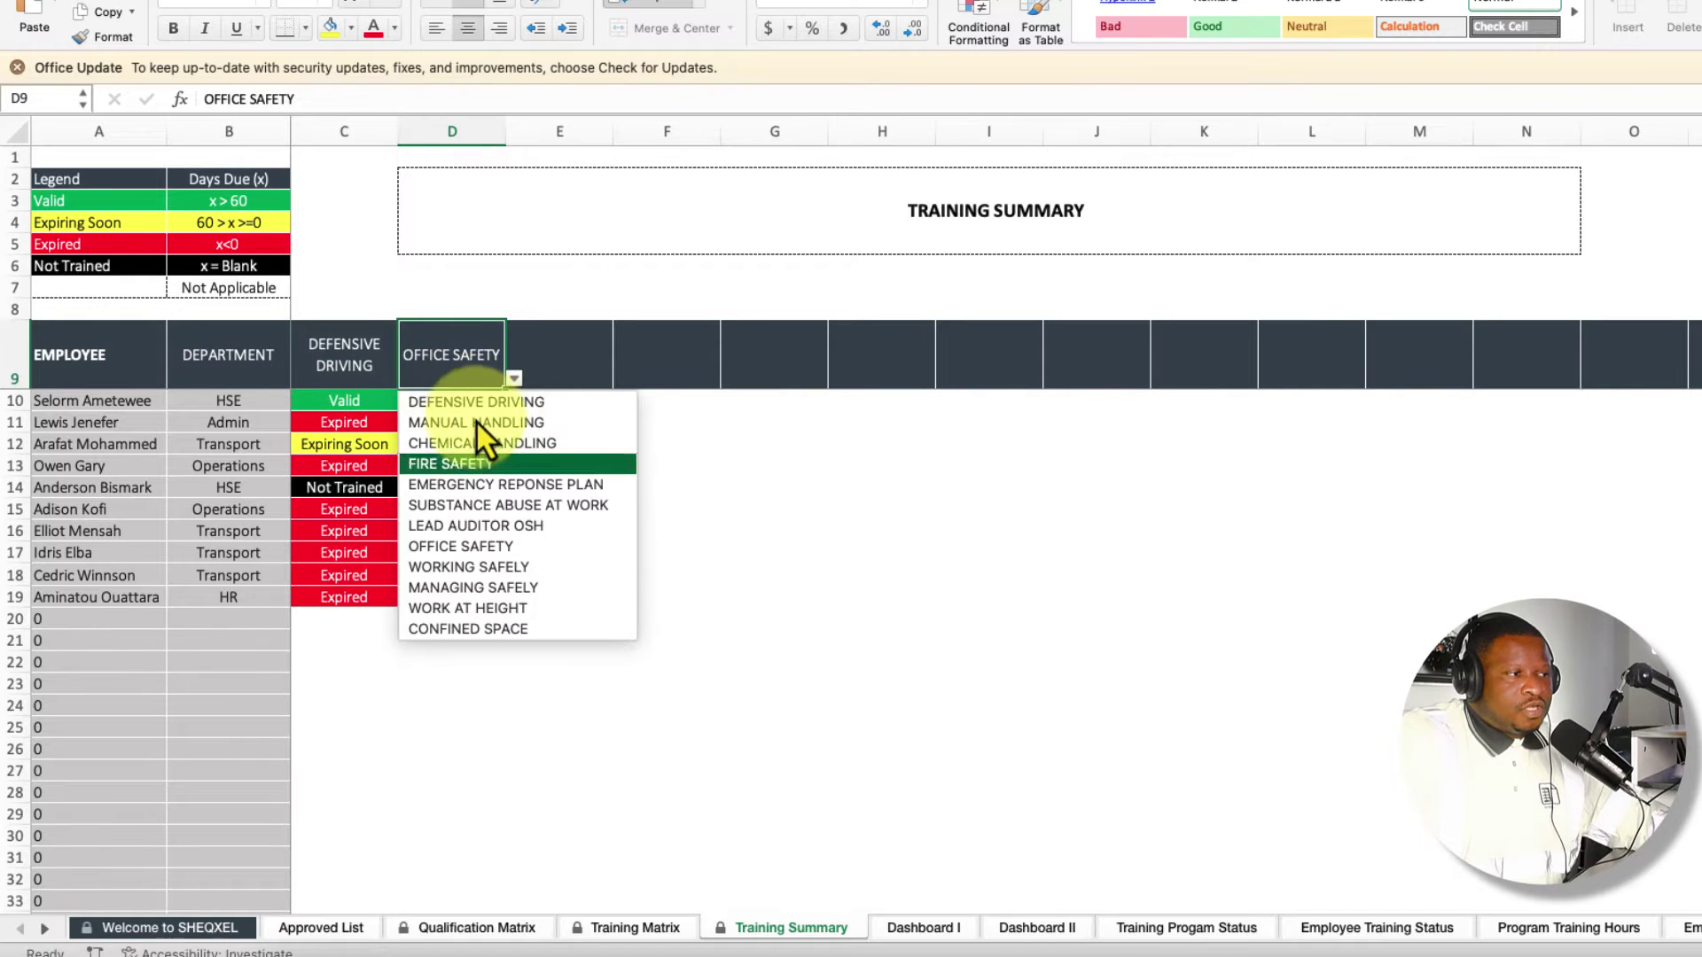
left_click(480, 432)
key("Tab")
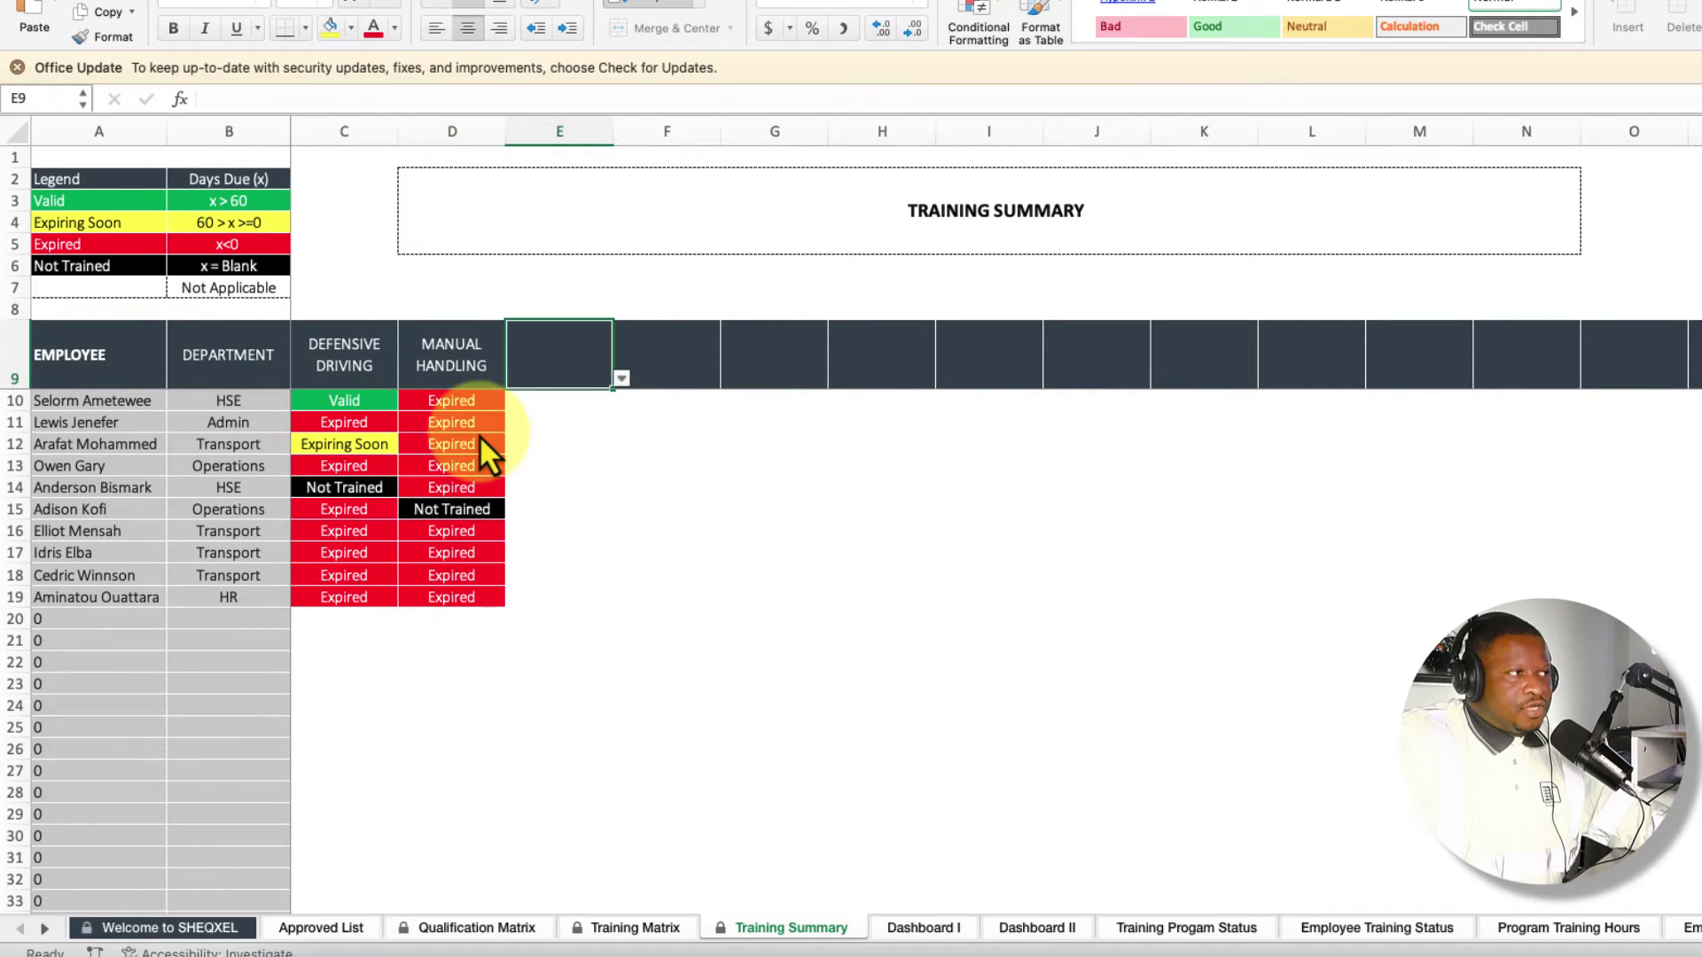
key("super+z")
key("super+z")
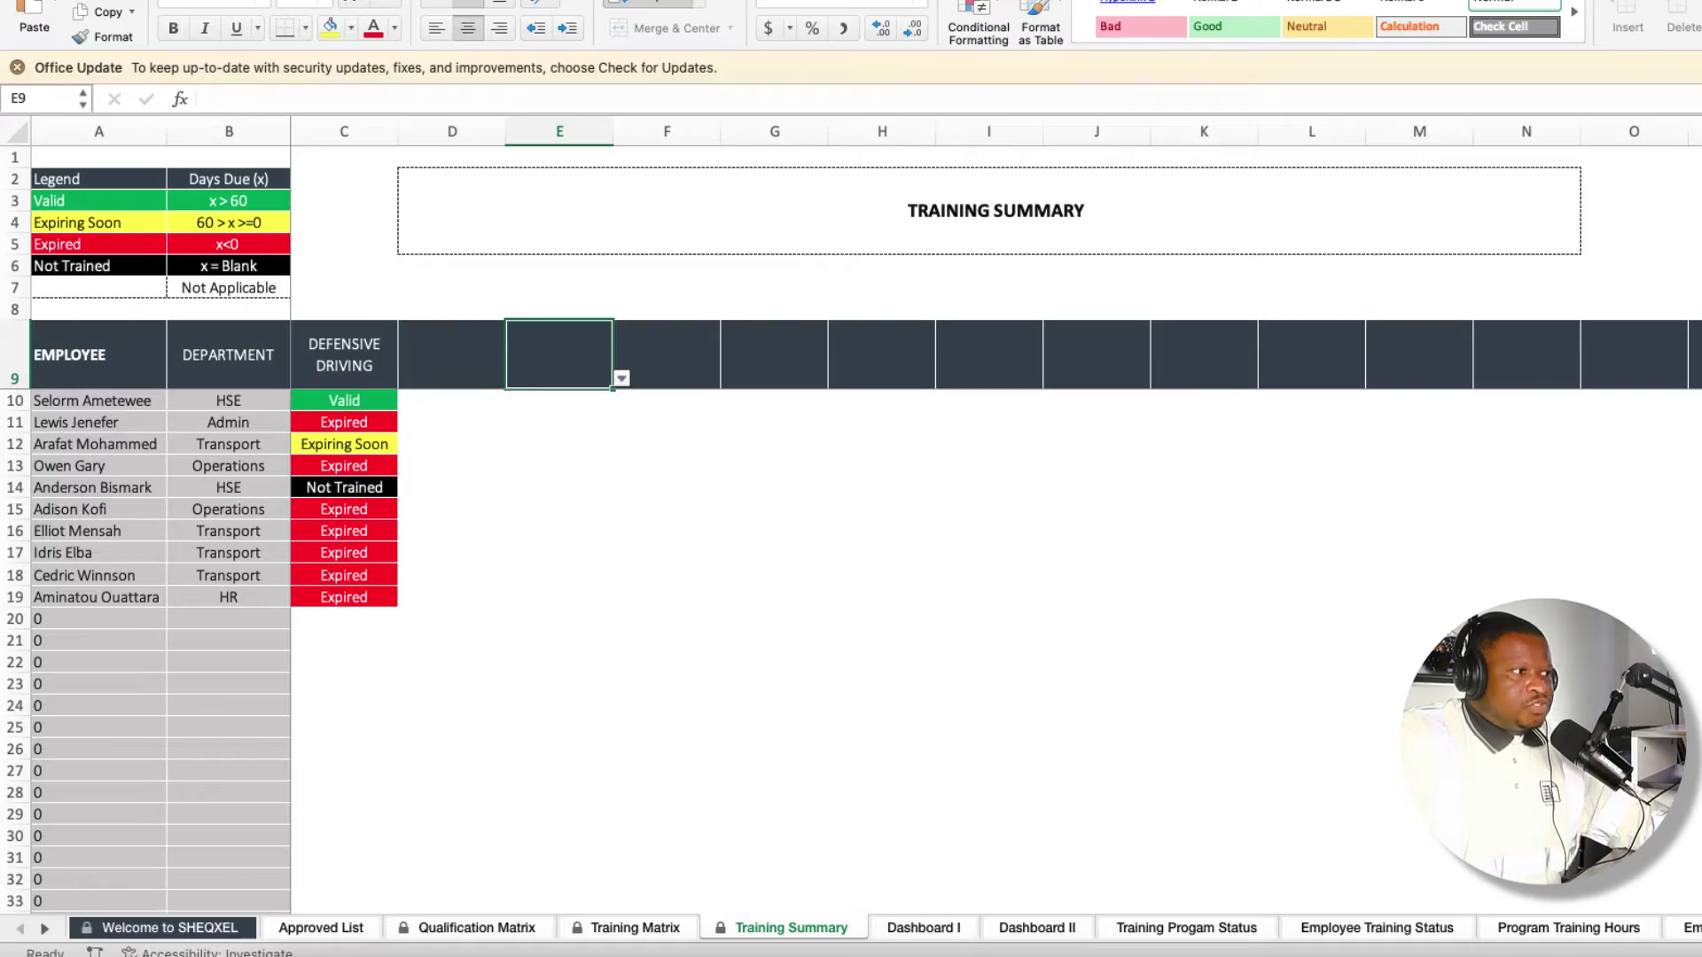
key("super+z")
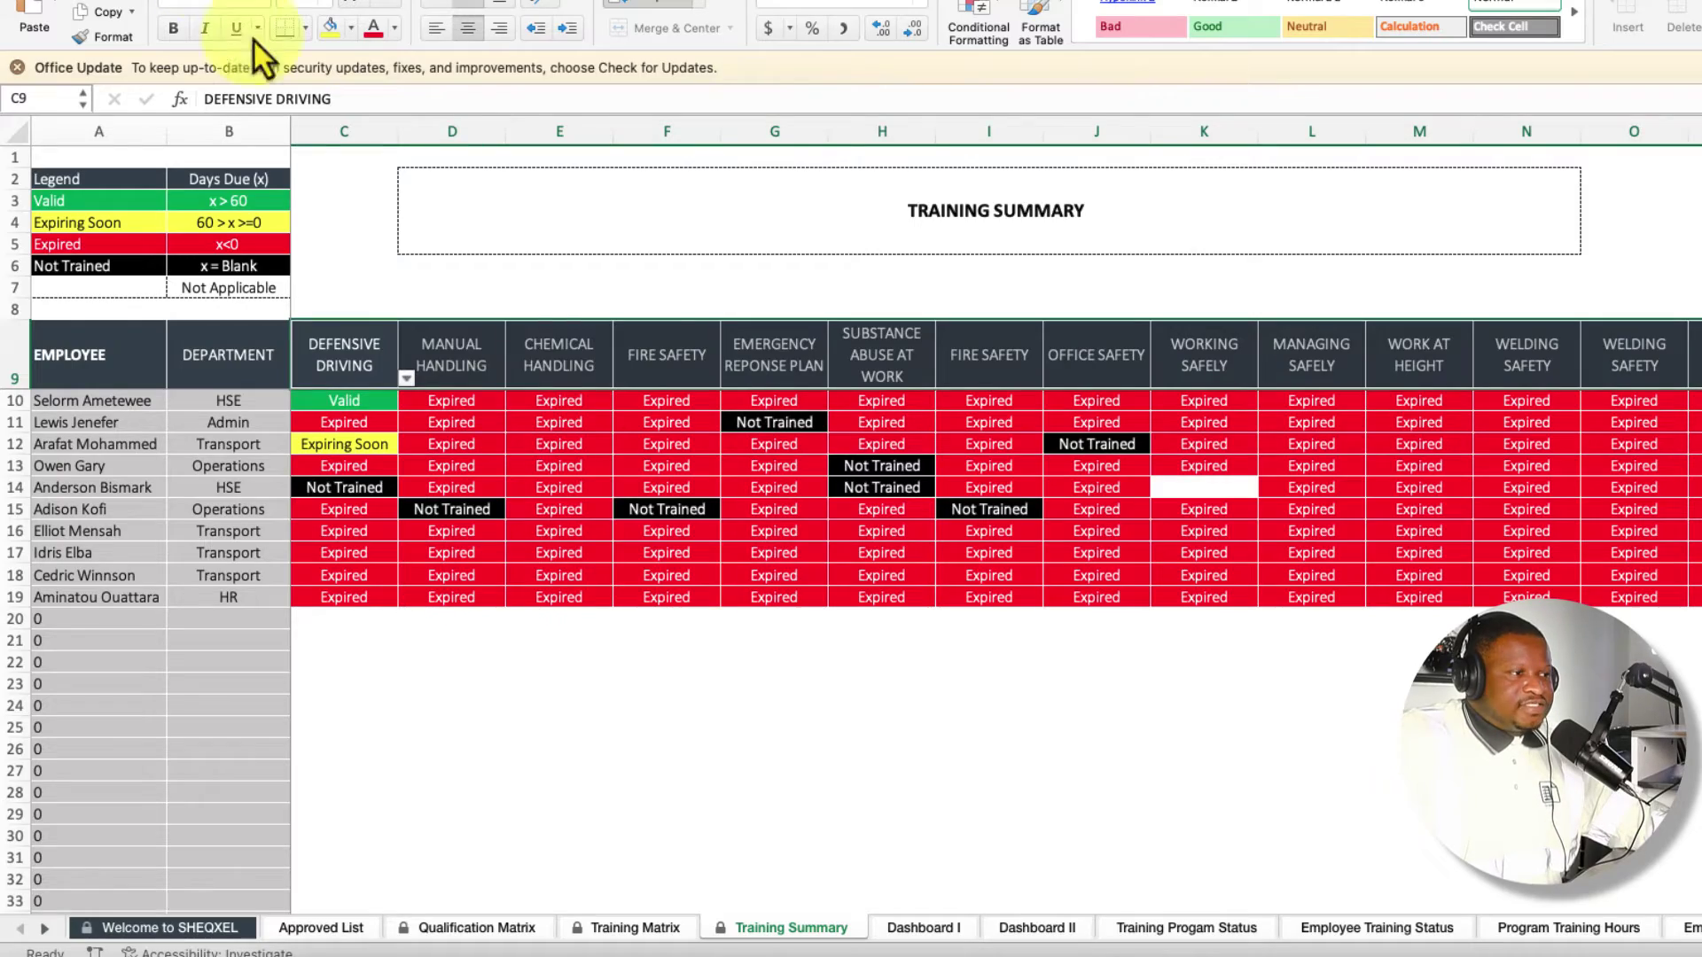
View Dashboard I, then select all employee names from A14 down on Training Matrix.
left_click(923, 927)
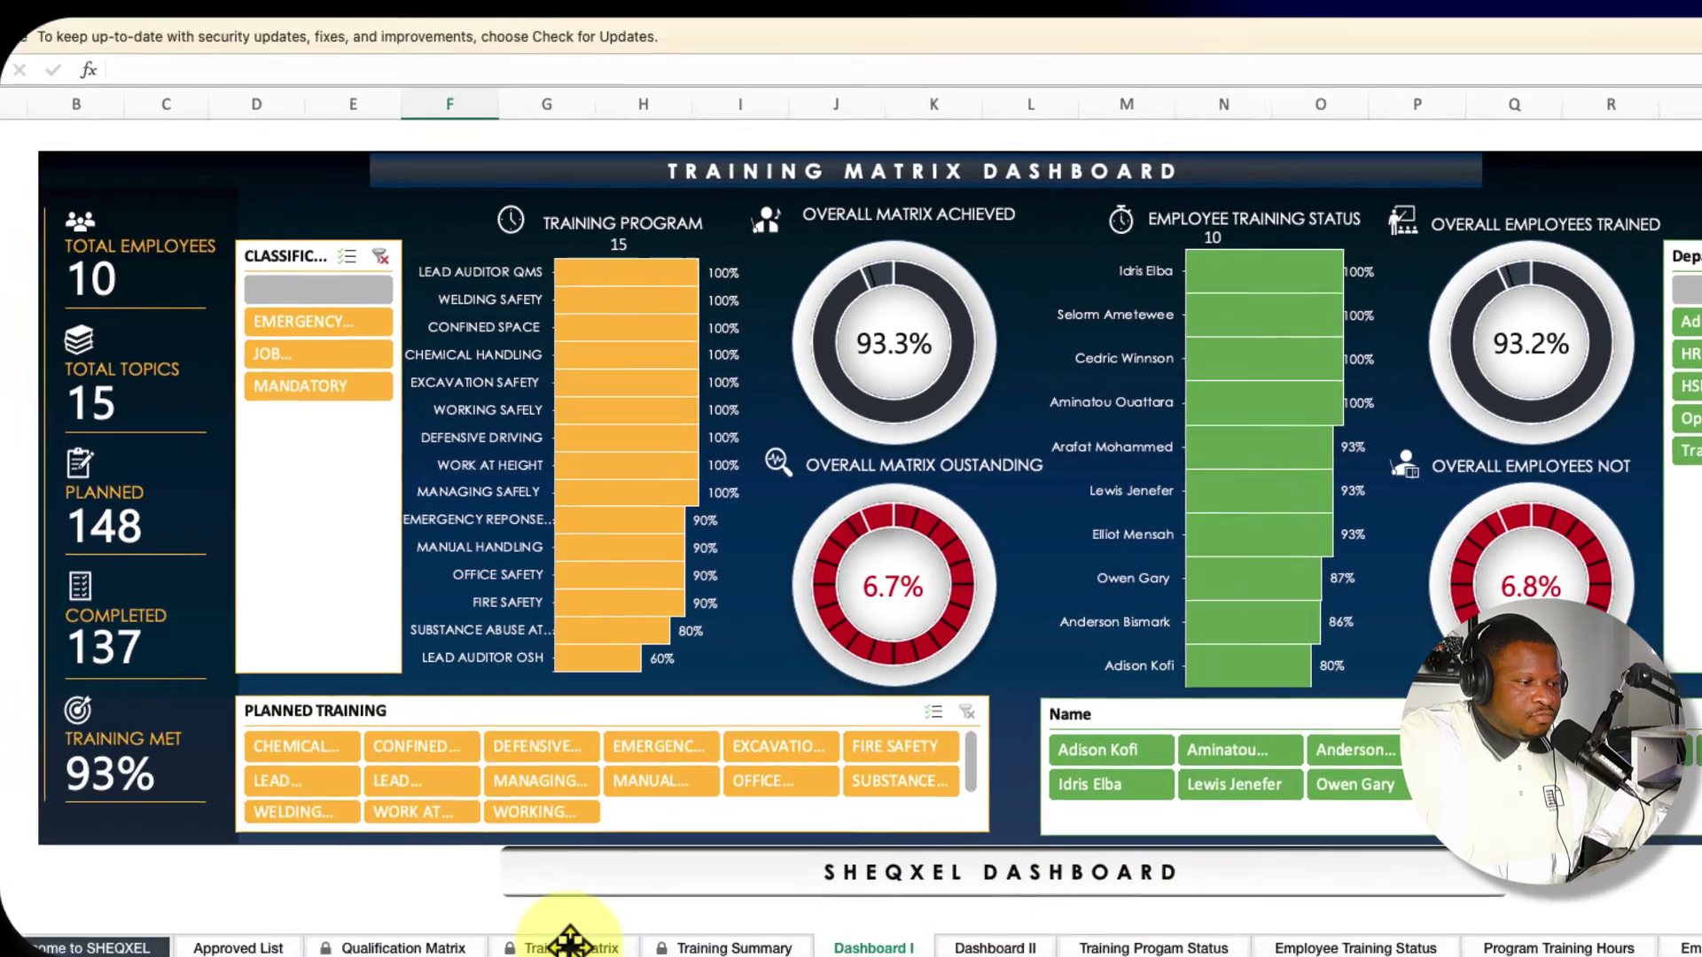
left_click(562, 928)
left_click(105, 368)
key("super+shift+Down")
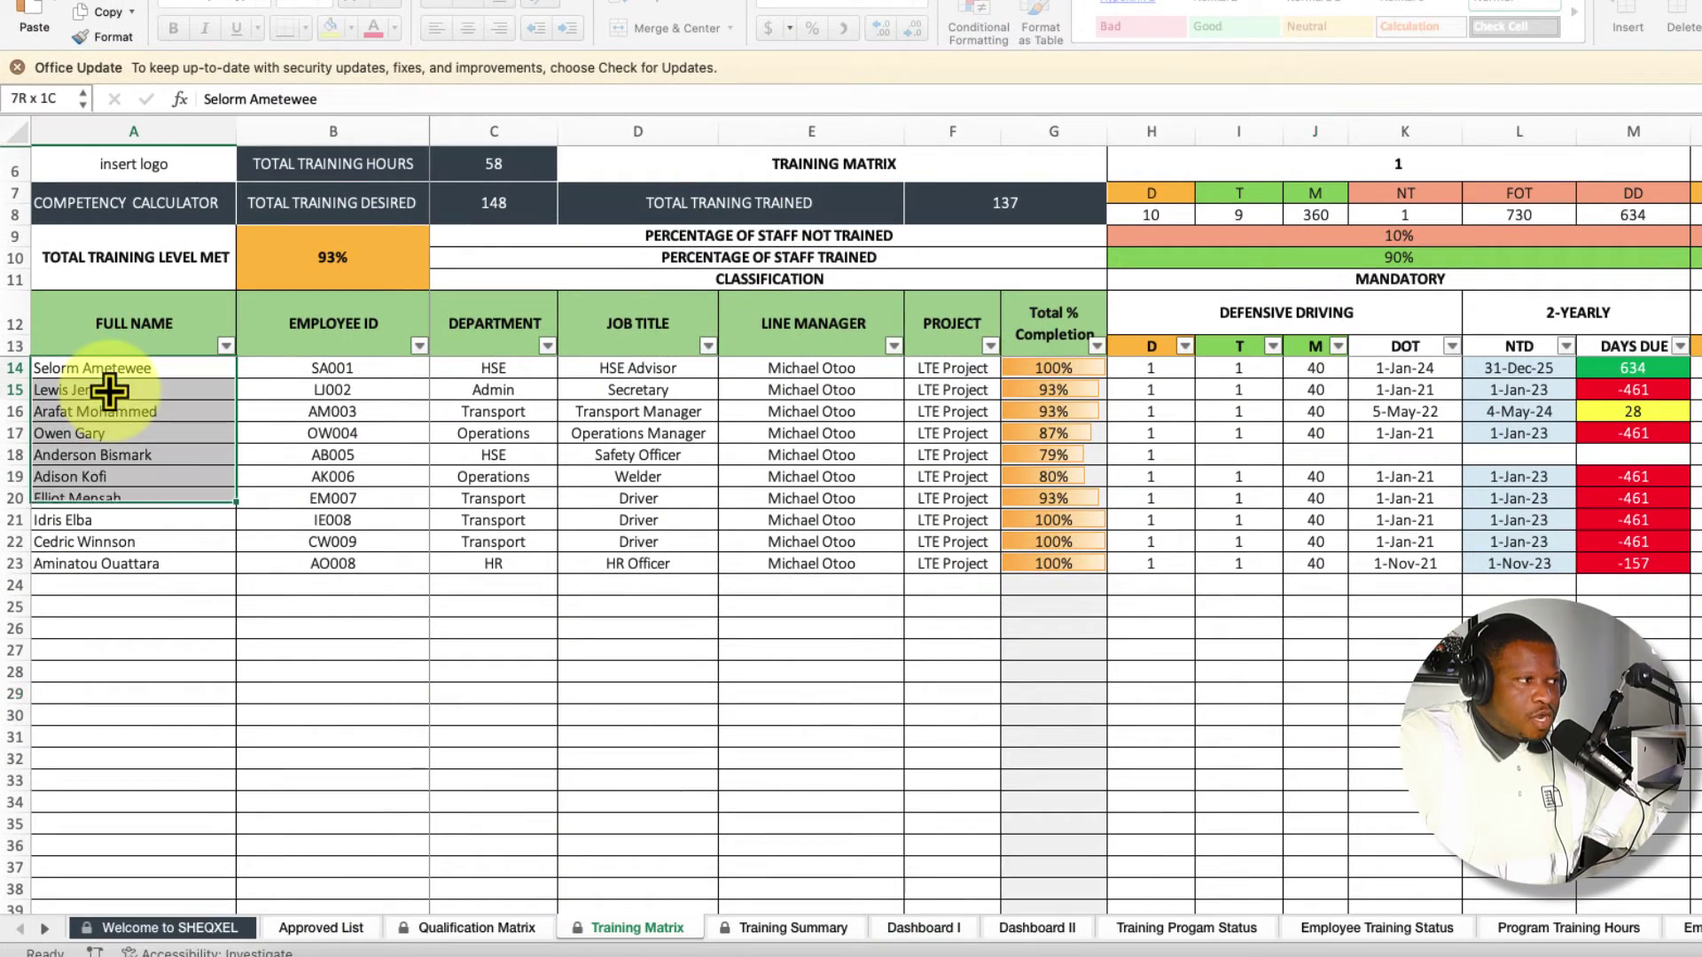
left_click(899, 928)
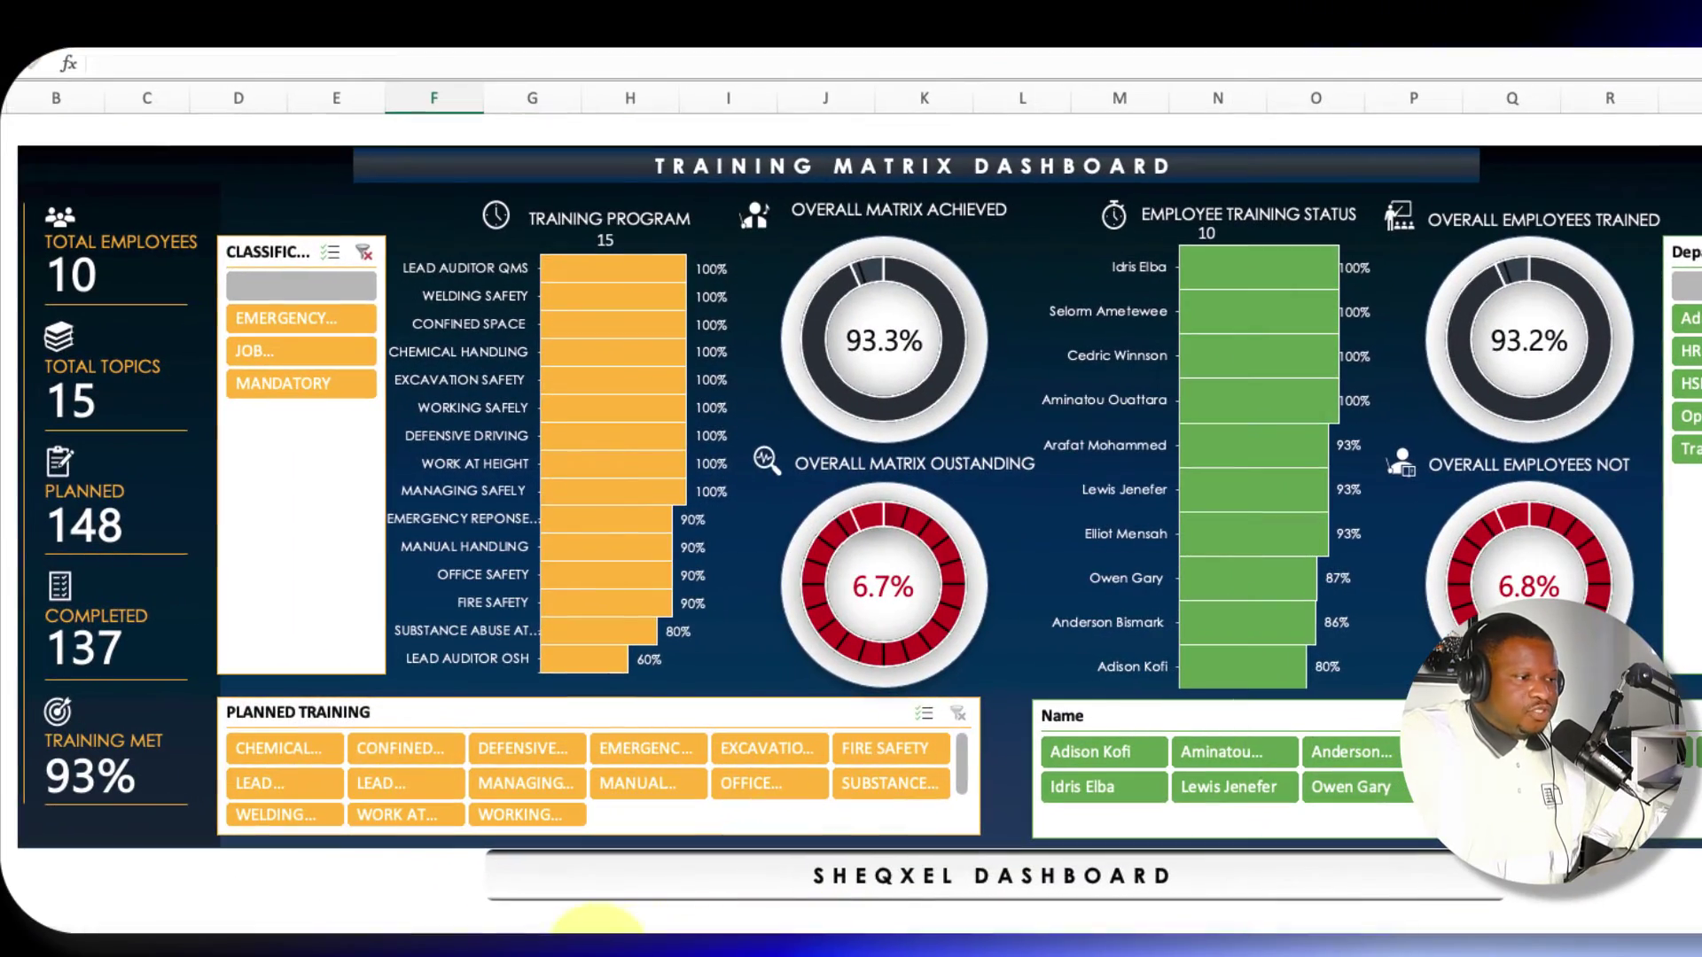
left_click(603, 928)
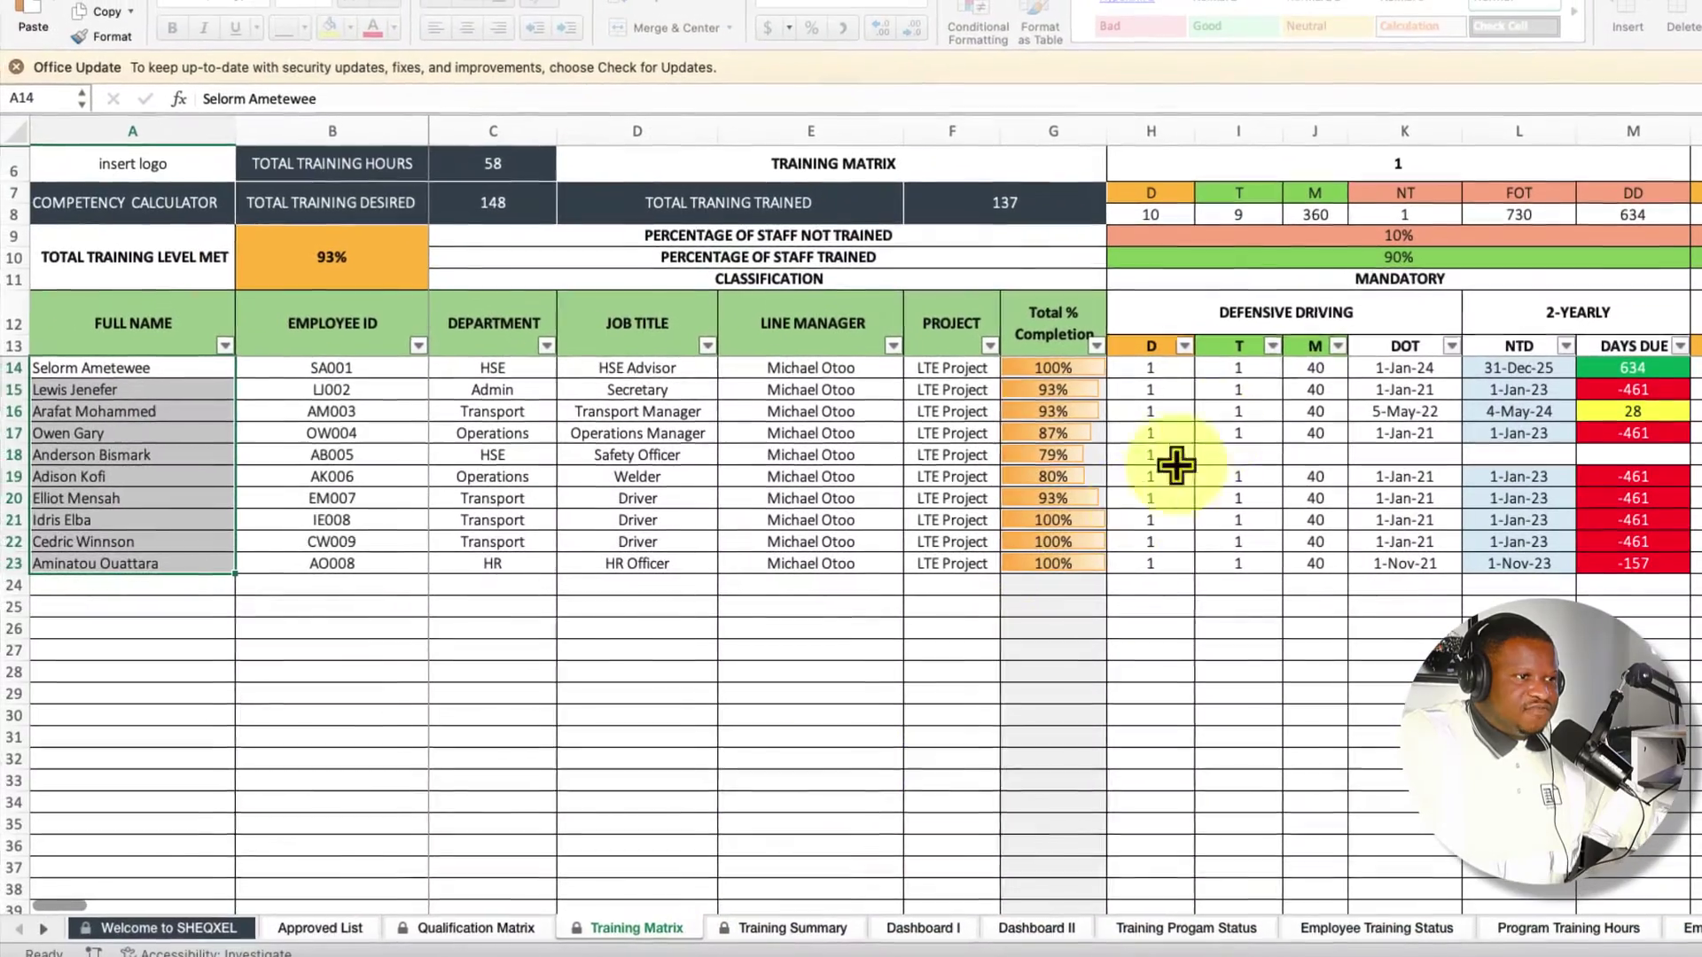
Review the DEFENSIVE DRIVING, MANUAL HANDLING, CHEMICAL HANDLING topic columns and TWICE YEARLY formula.
left_click(1342, 310)
scroll(1343, 310, "right", 3)
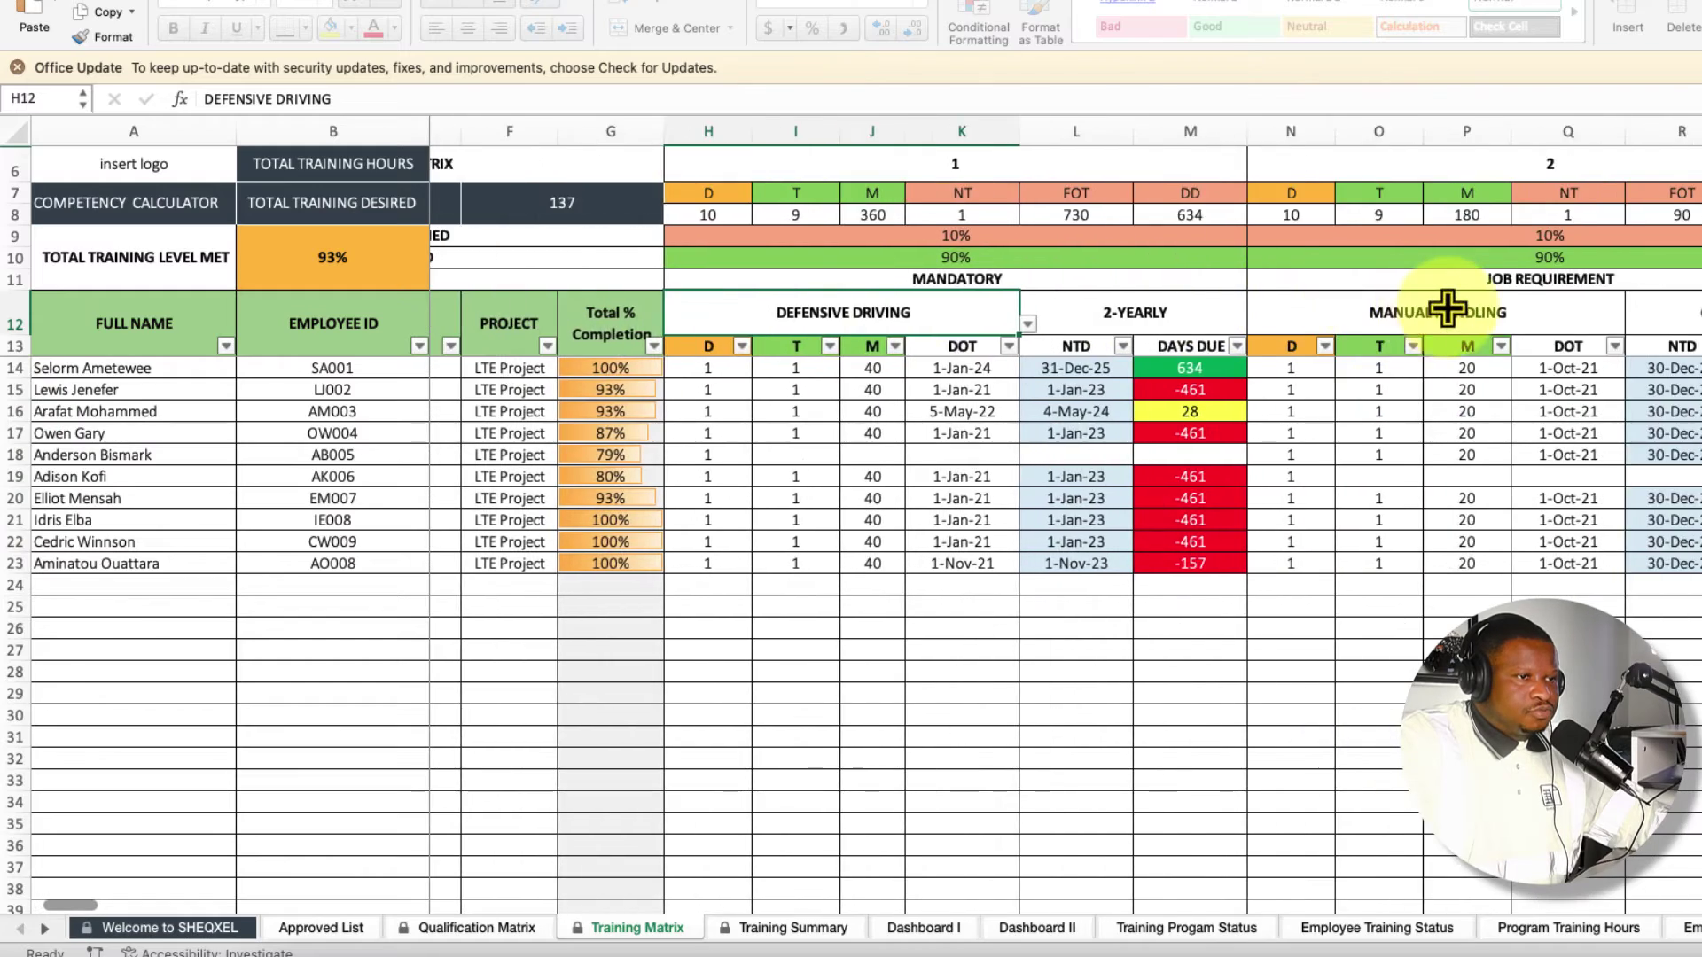
left_click(1614, 311)
scroll(1614, 311, "right", 5)
left_click(1693, 315)
scroll(1693, 315, "right", 5)
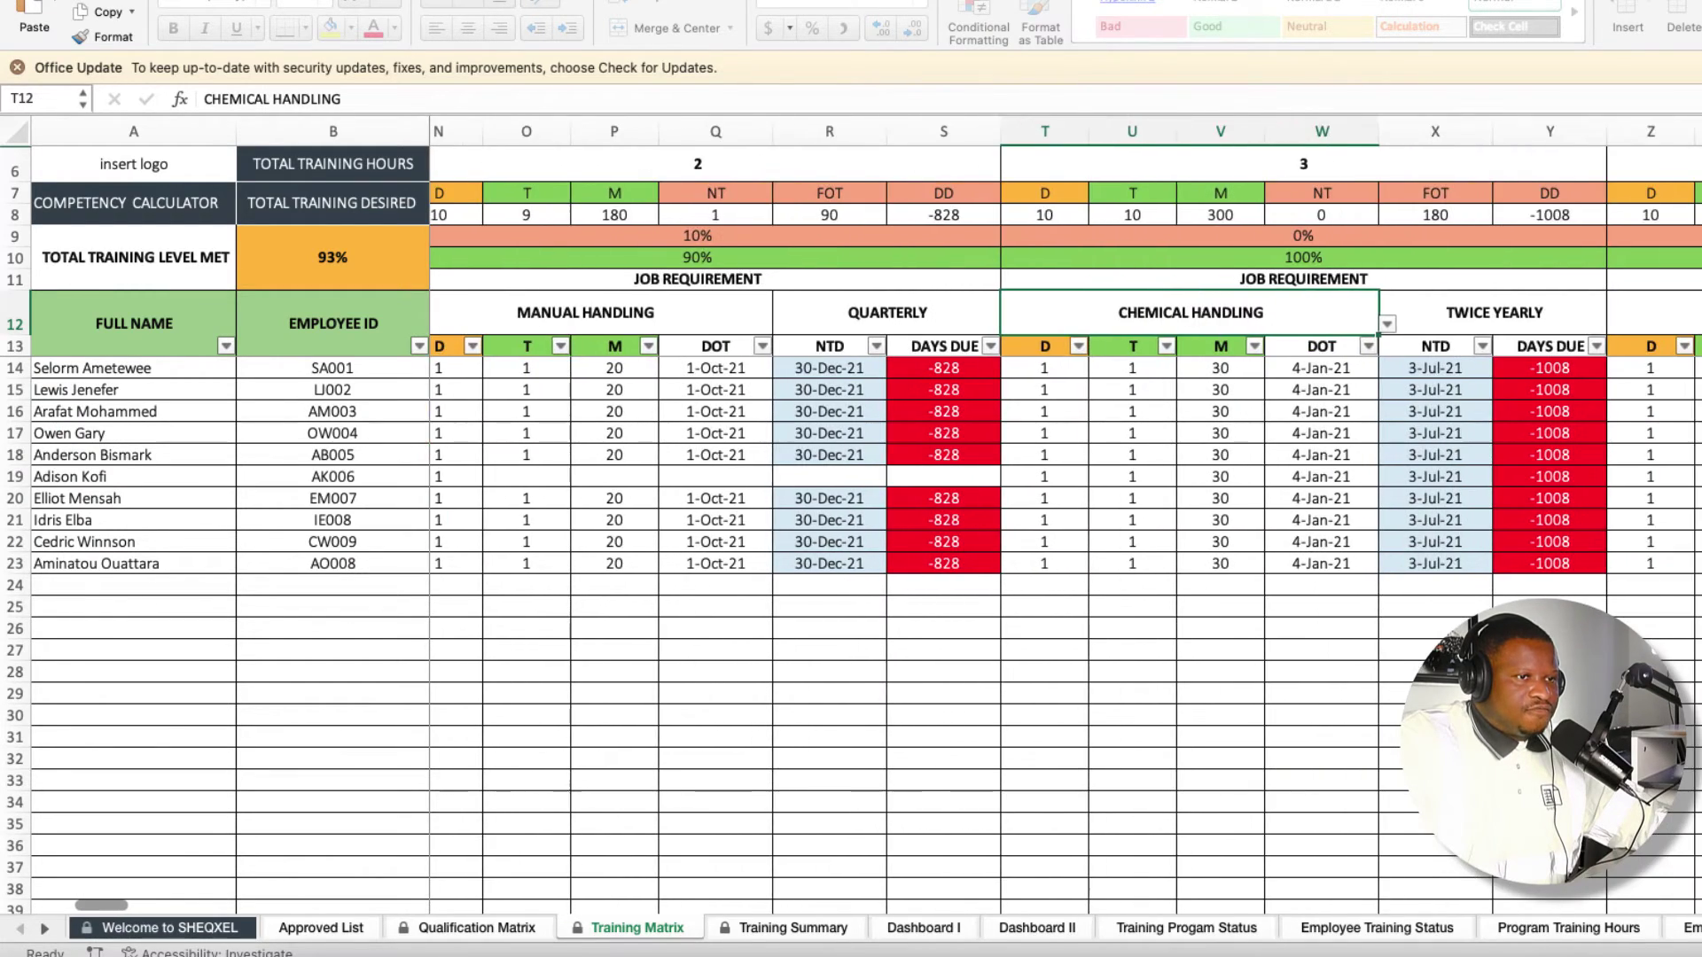
left_click(1501, 312)
scroll(1501, 312, "right", 3)
scroll(1611, 429, "right", 10)
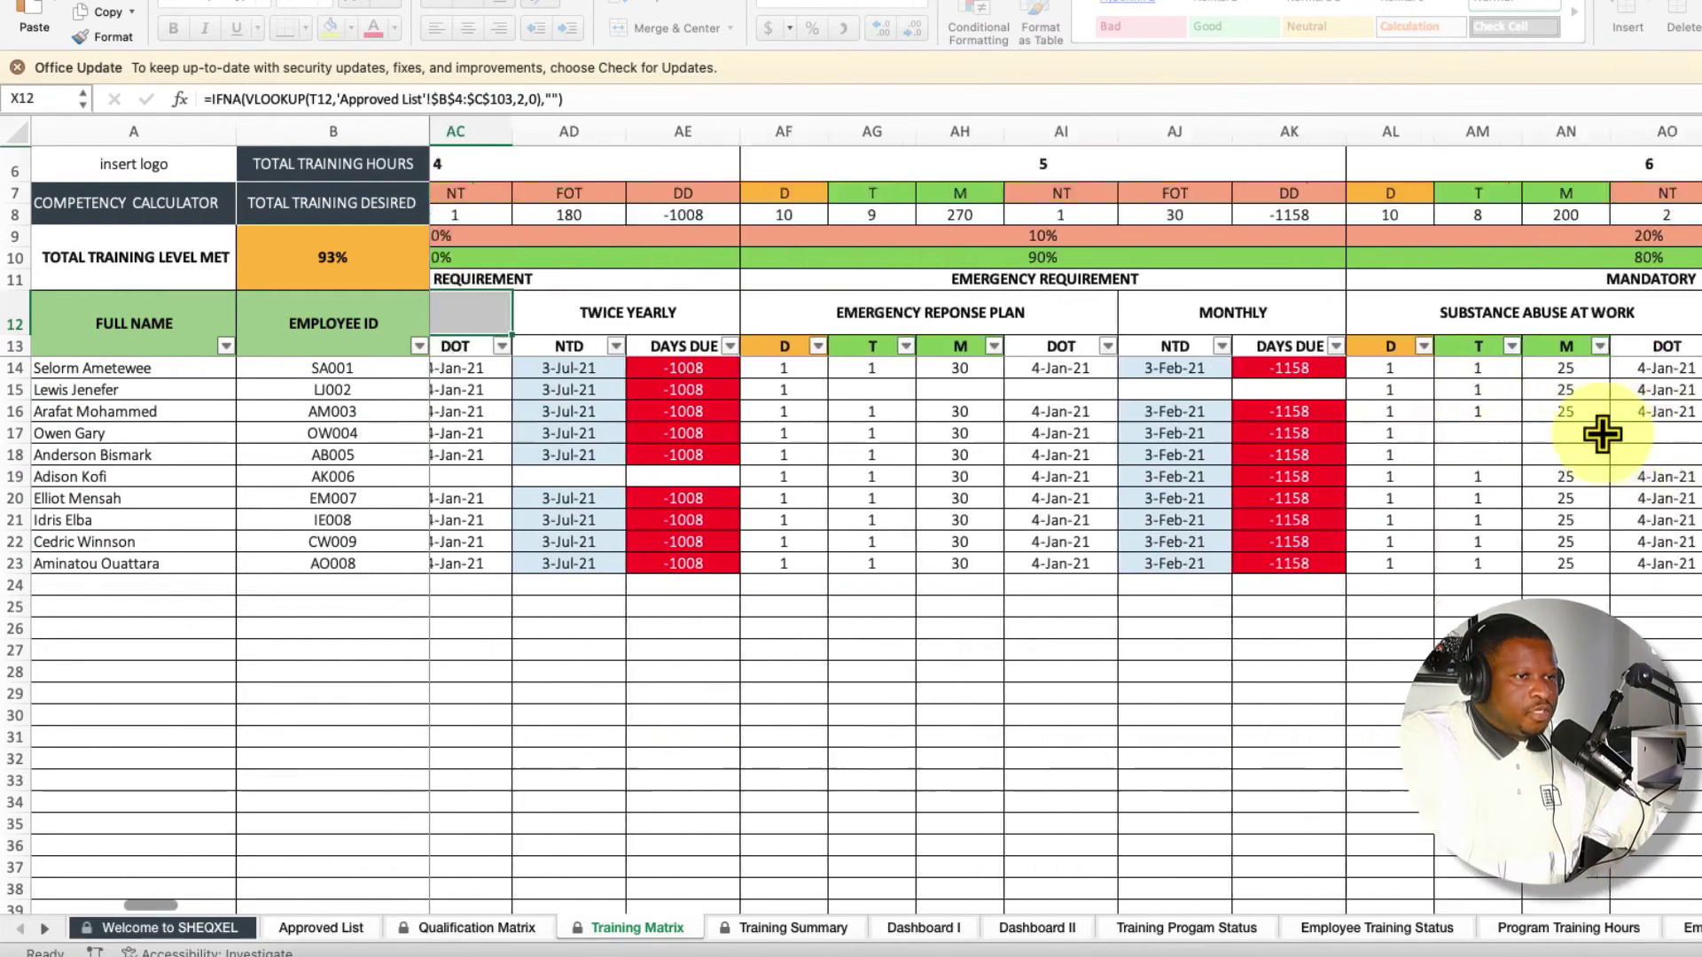
scroll(1578, 434, "right", 15)
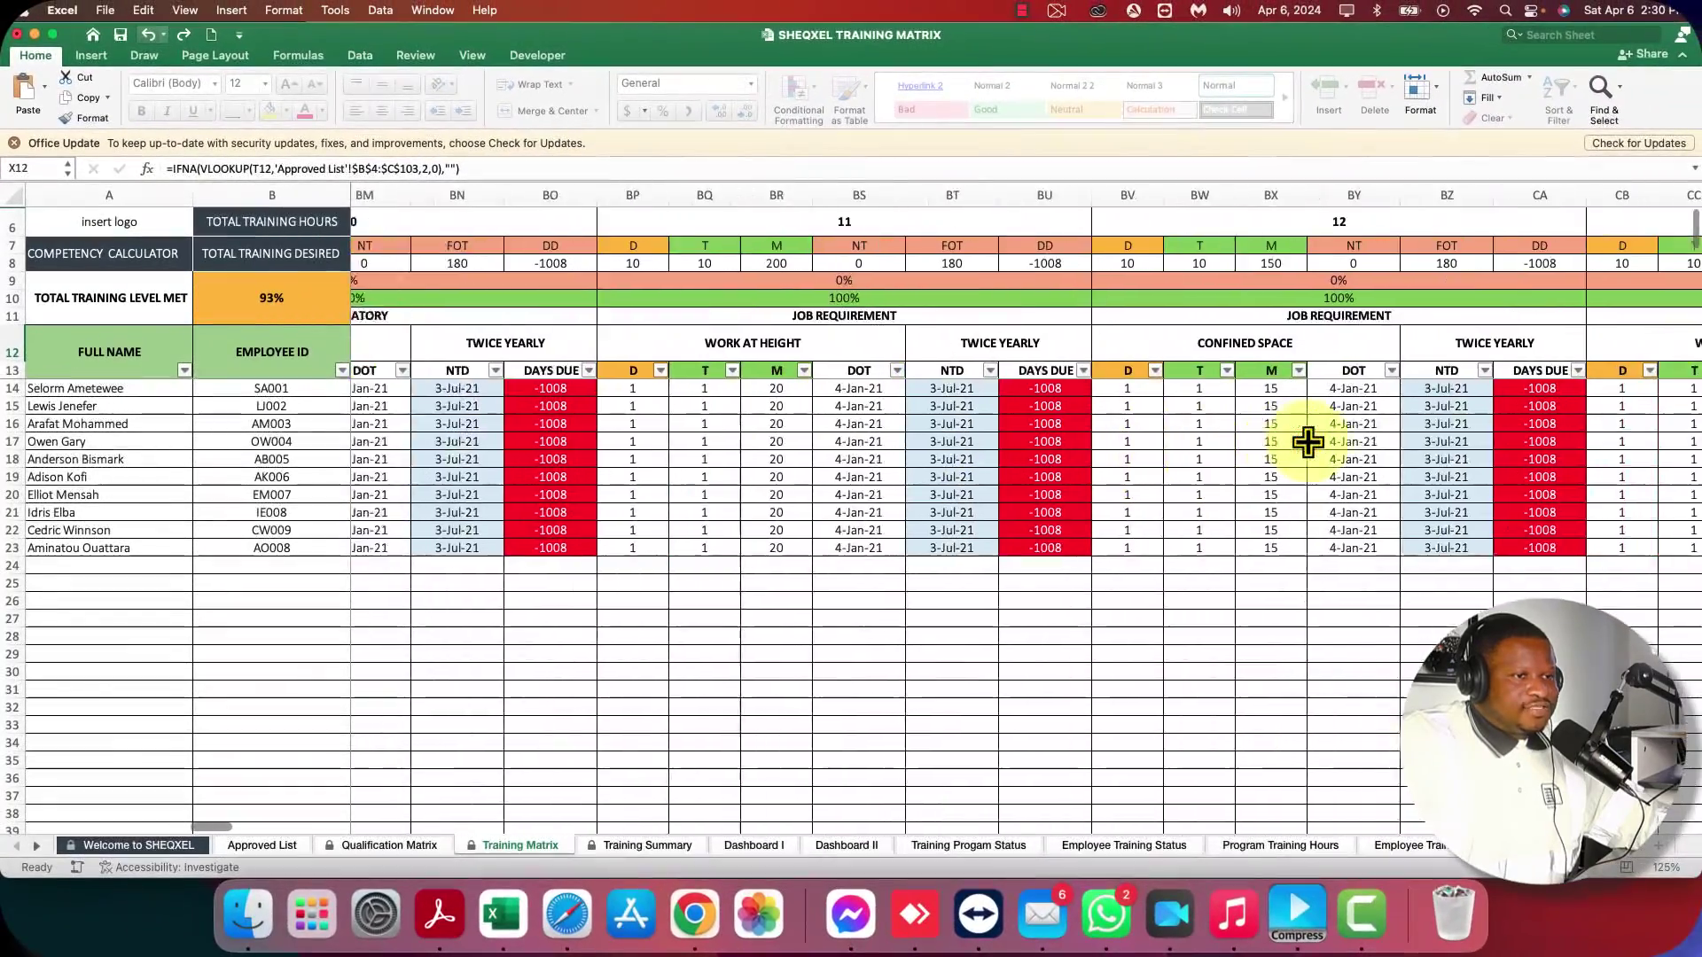
scroll(1308, 441, "right", 6)
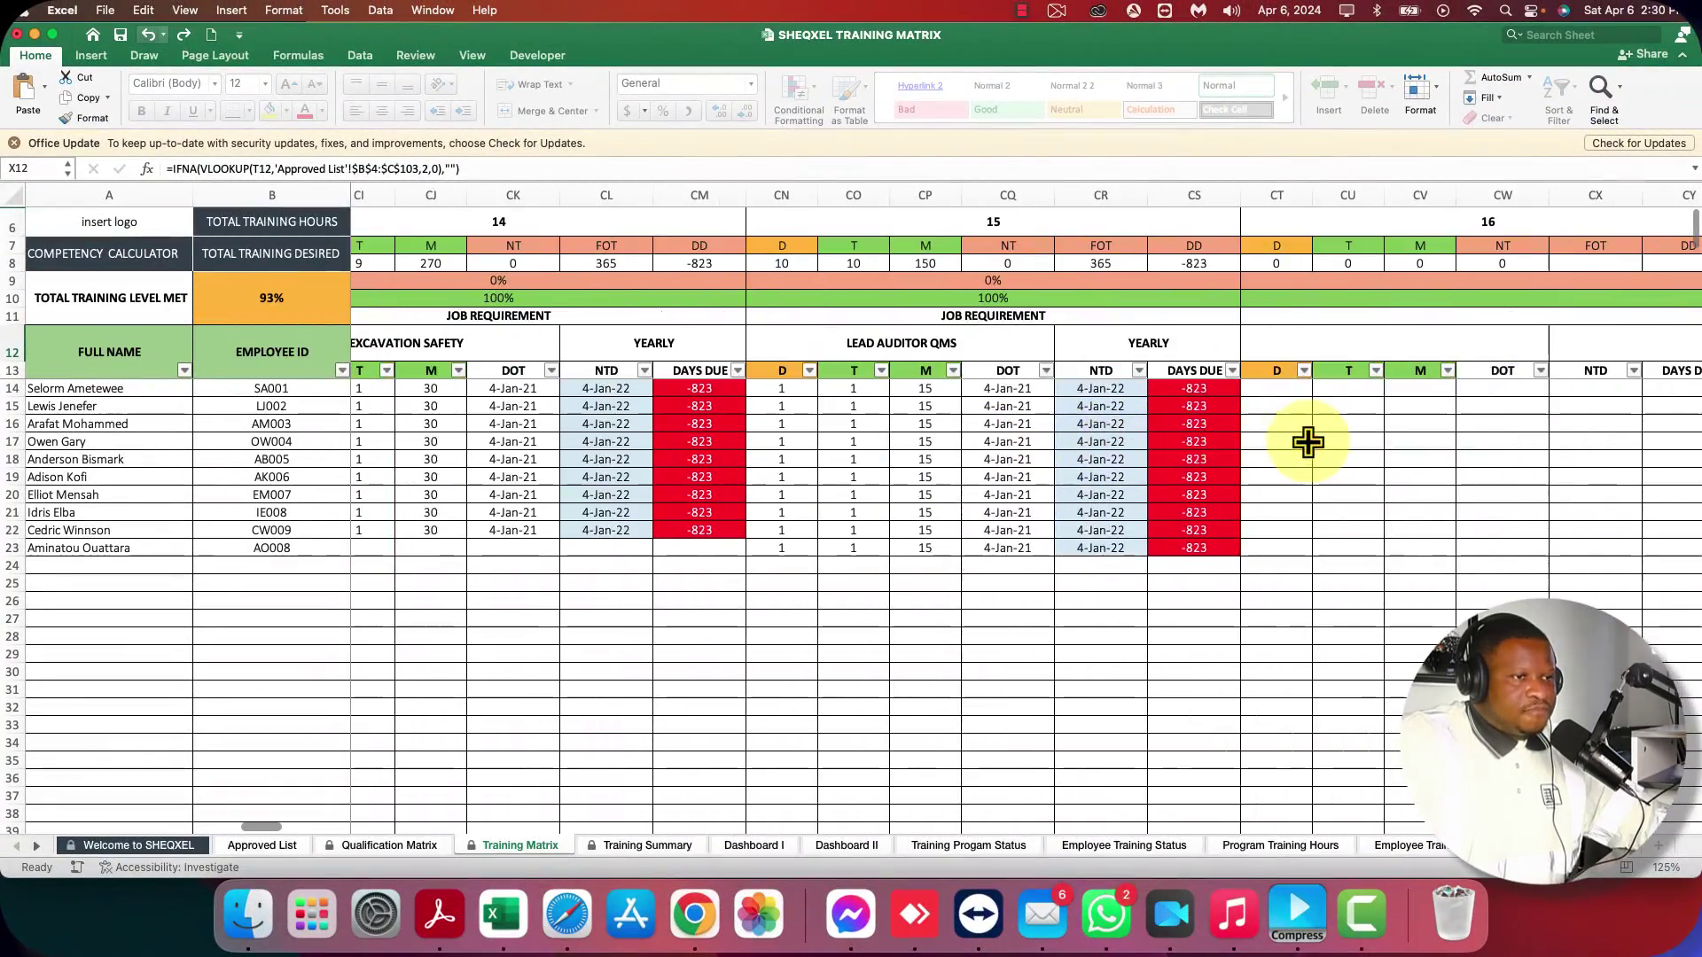
scroll(943, 386, "left", 10)
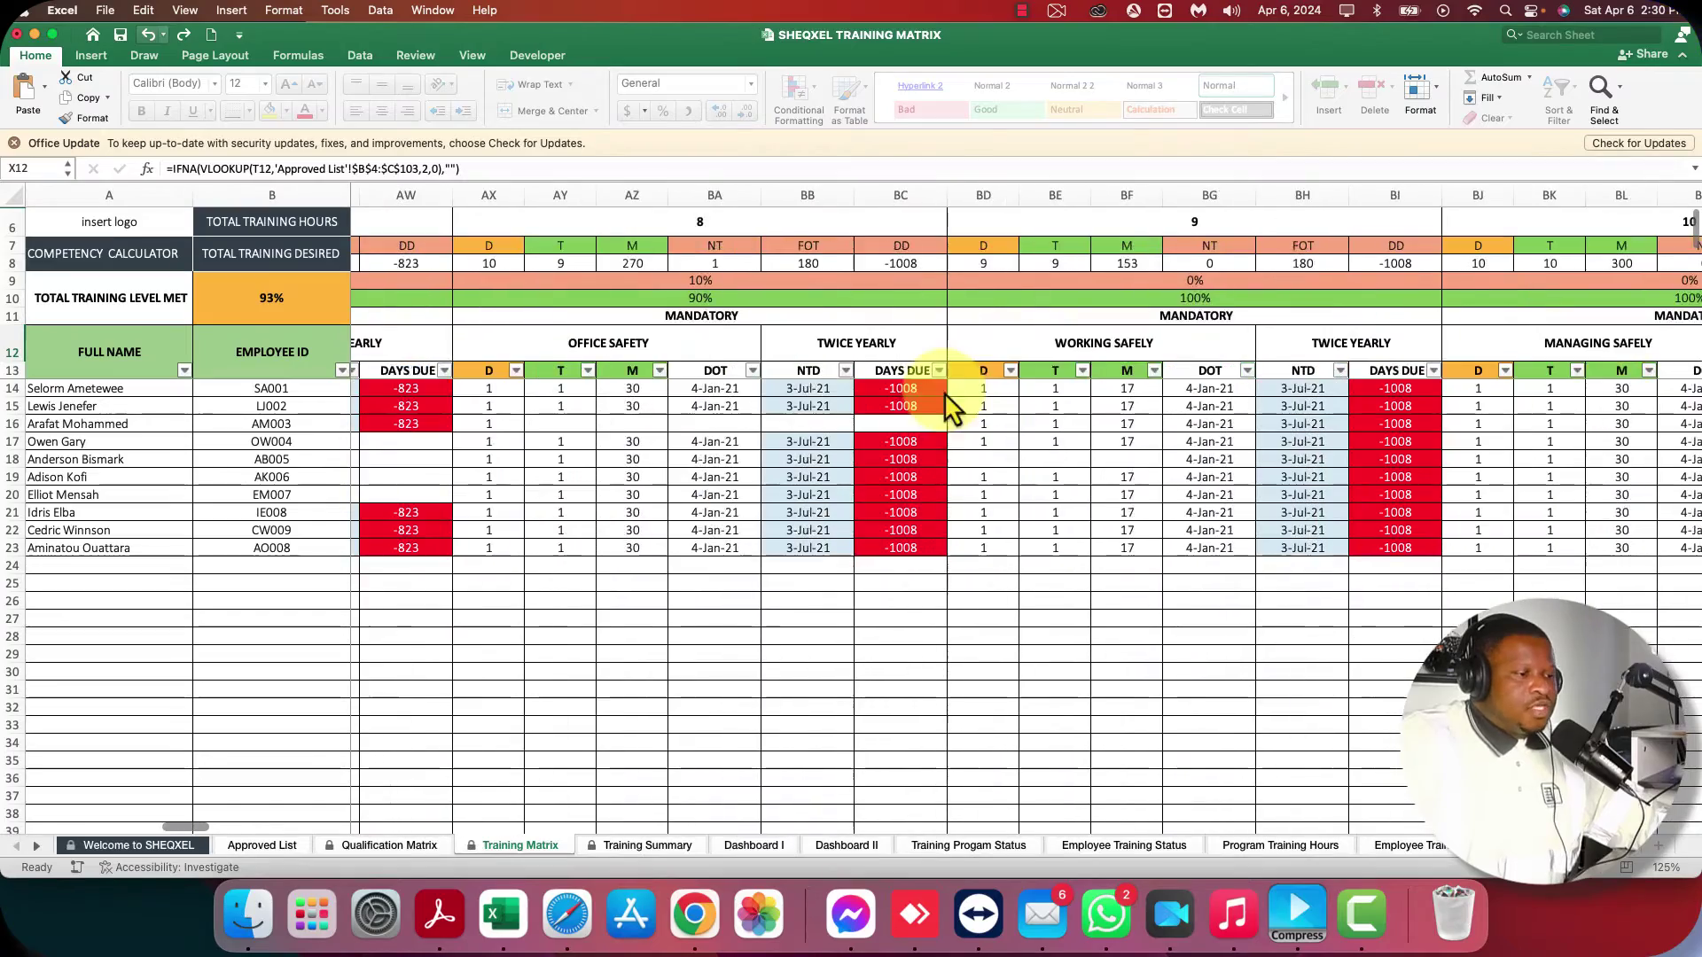
Show Dashboard I: 10 employees, 148 planned, 137 completed trainings, 93% met.
left_click(754, 849)
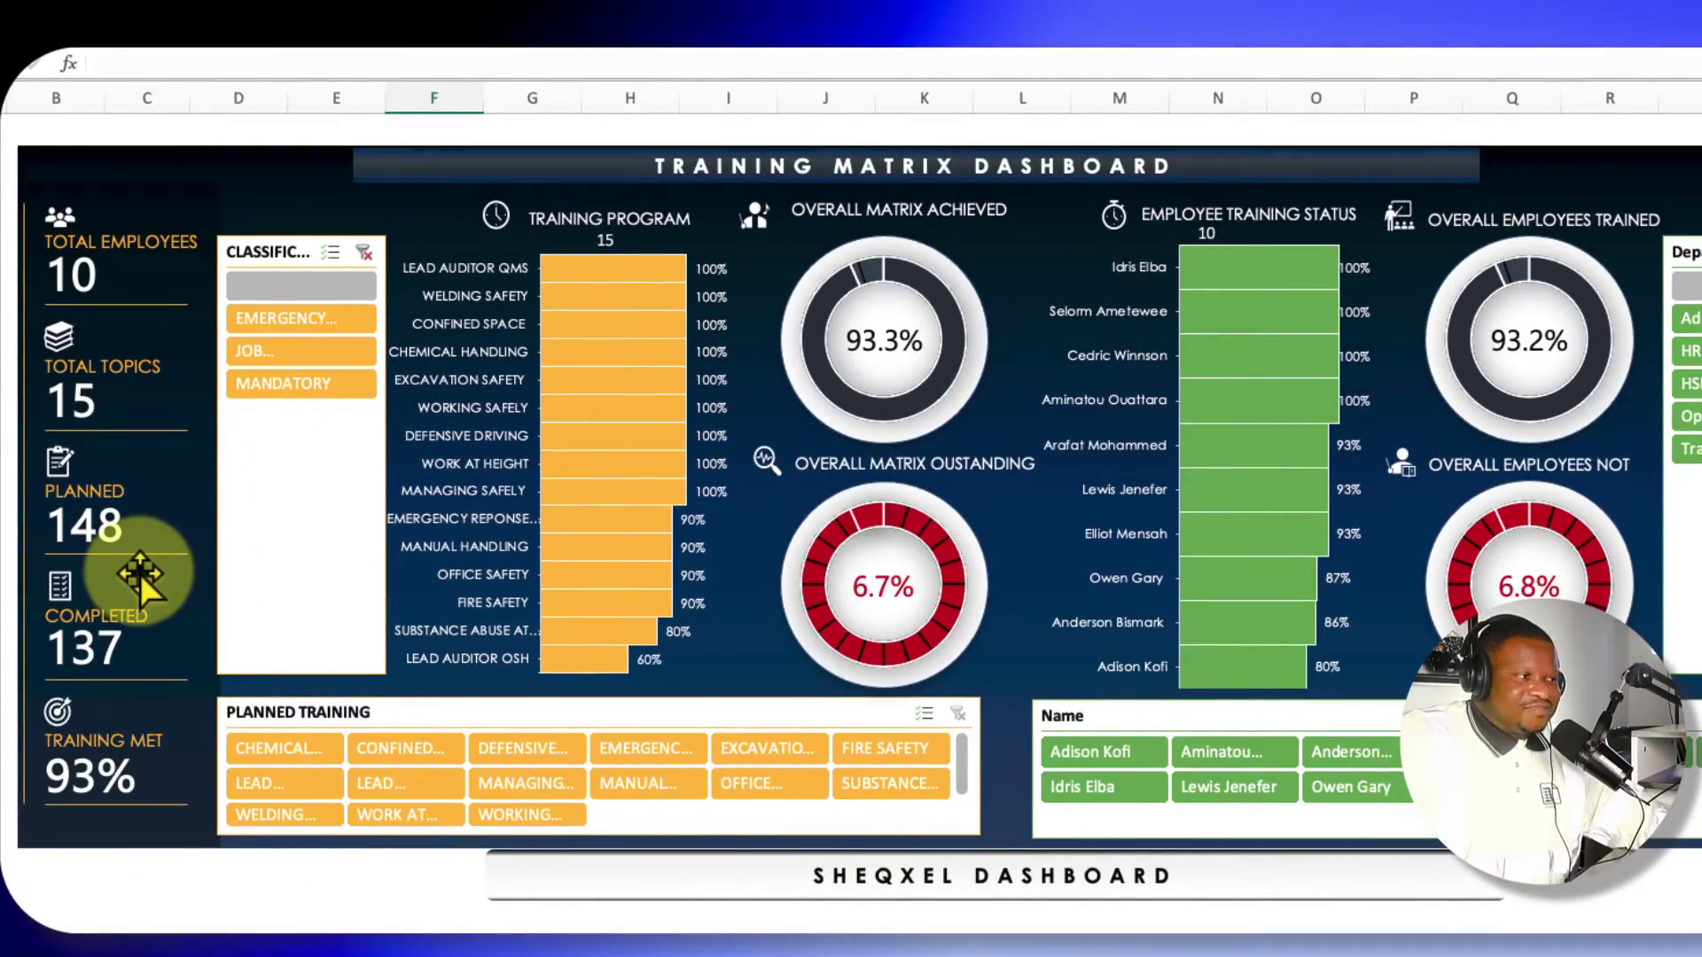
scroll(123, 481, "down", 2)
scroll(123, 482, "up", 2)
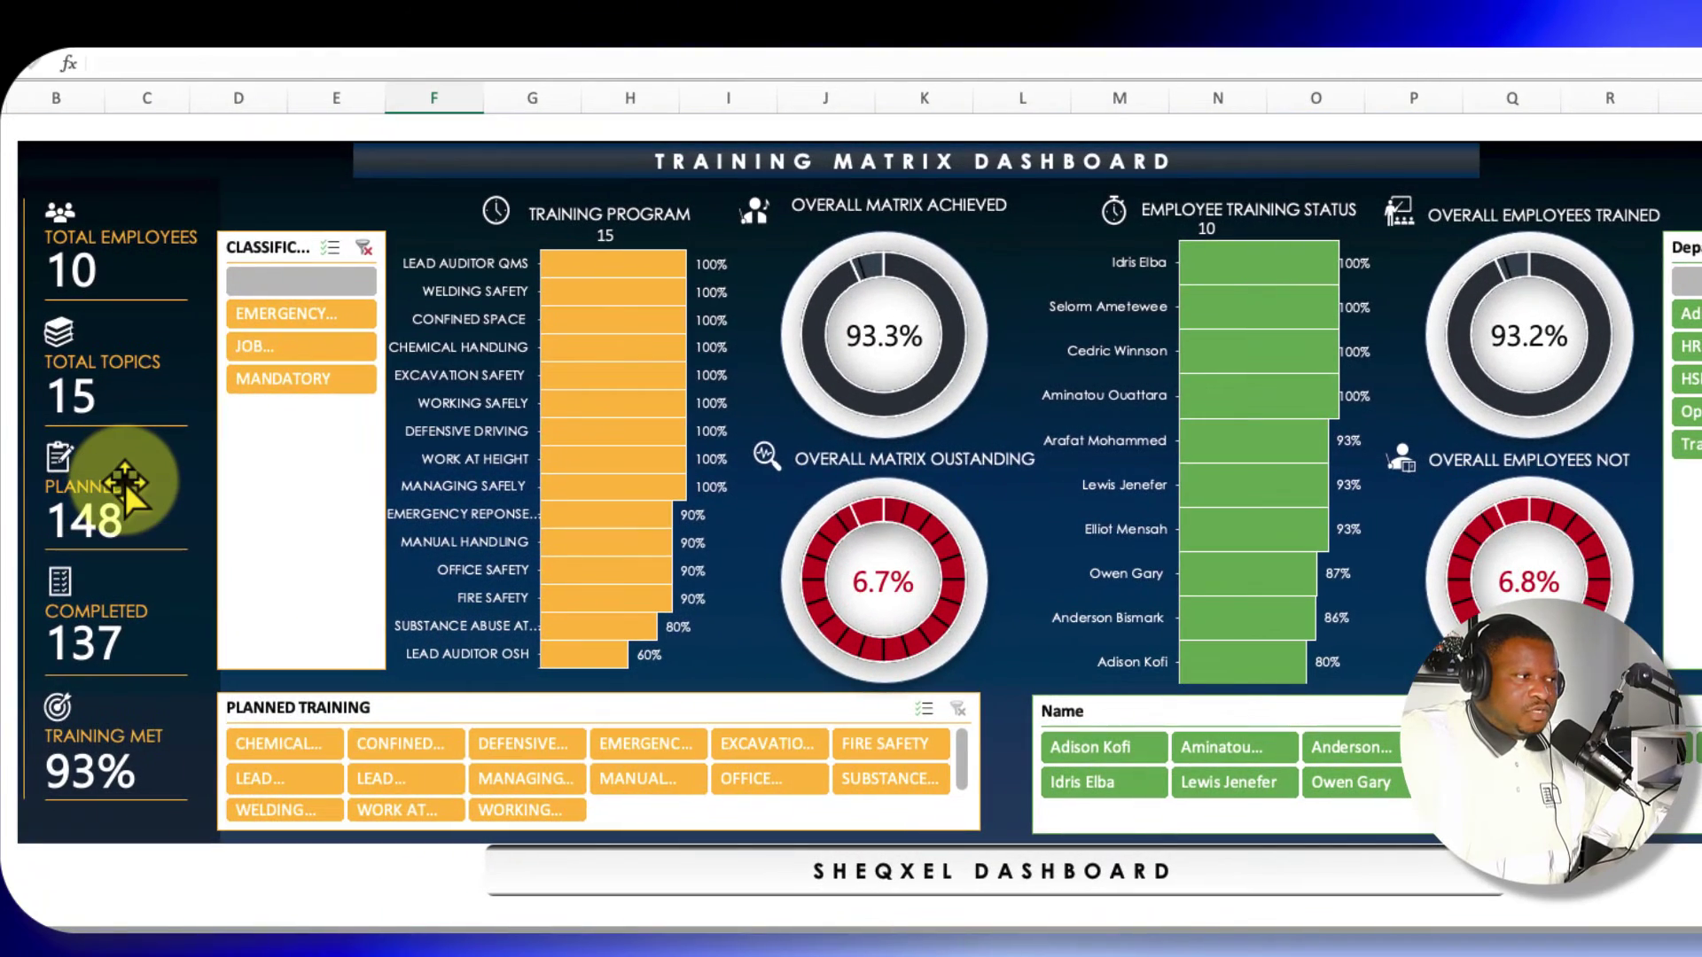
scroll(123, 482, "up", 1)
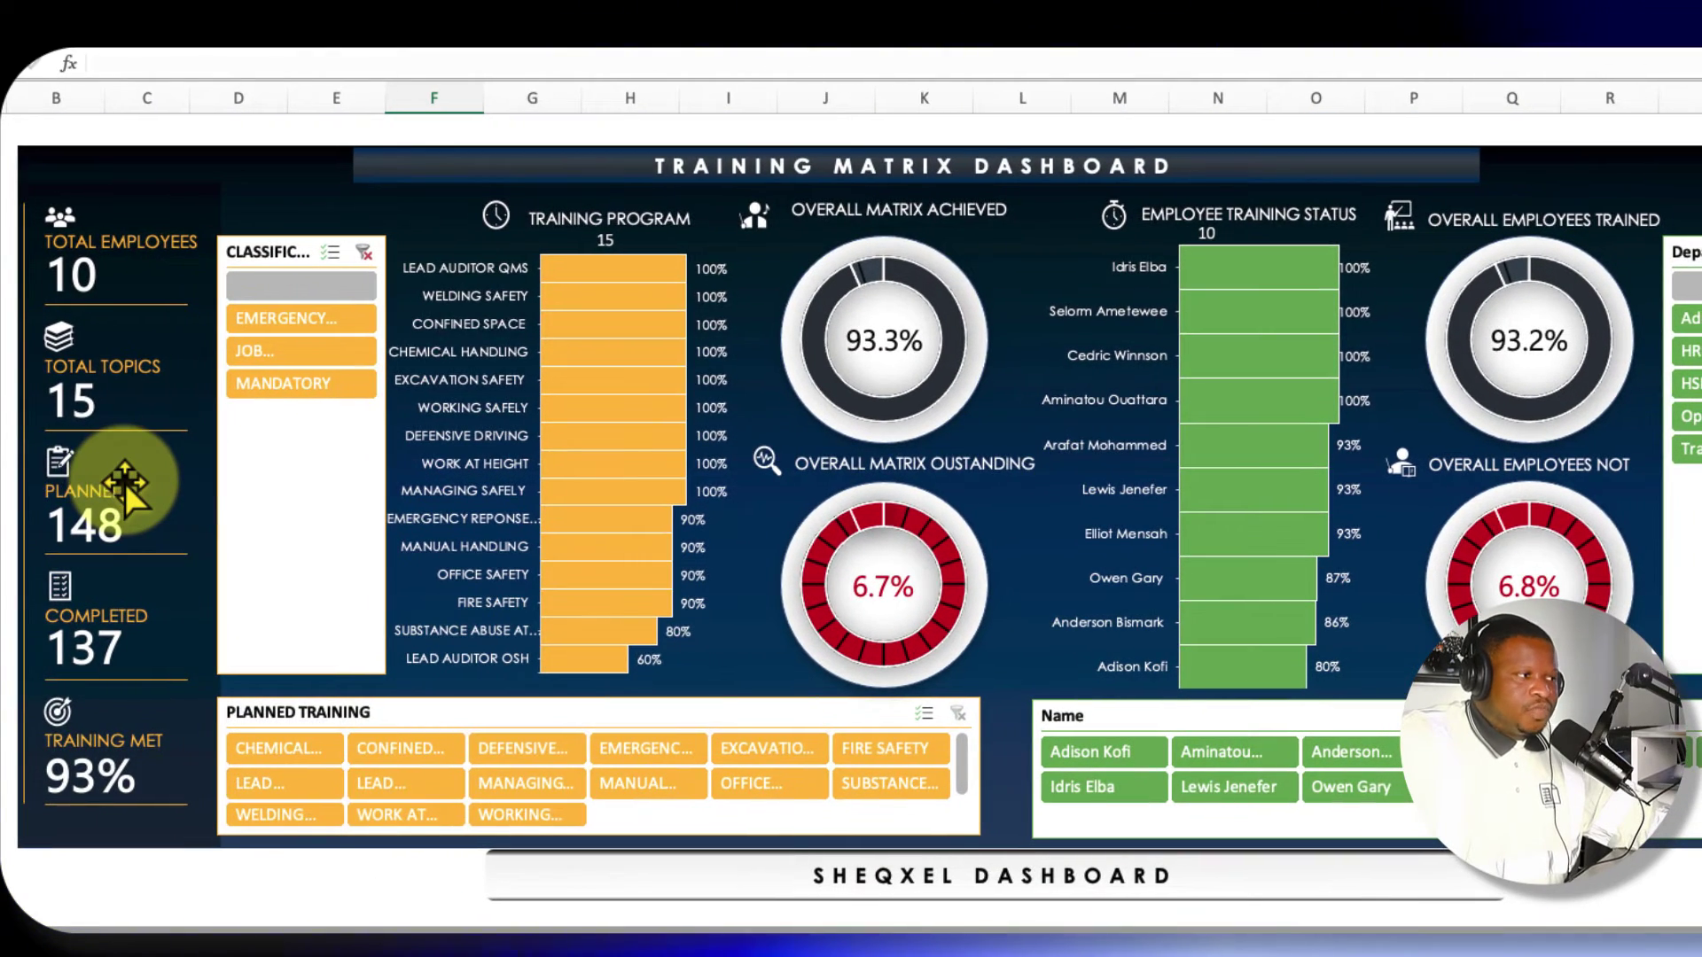
Back on Training Matrix, select the Office Safety D and T values AX15:AY23.
left_click(590, 923)
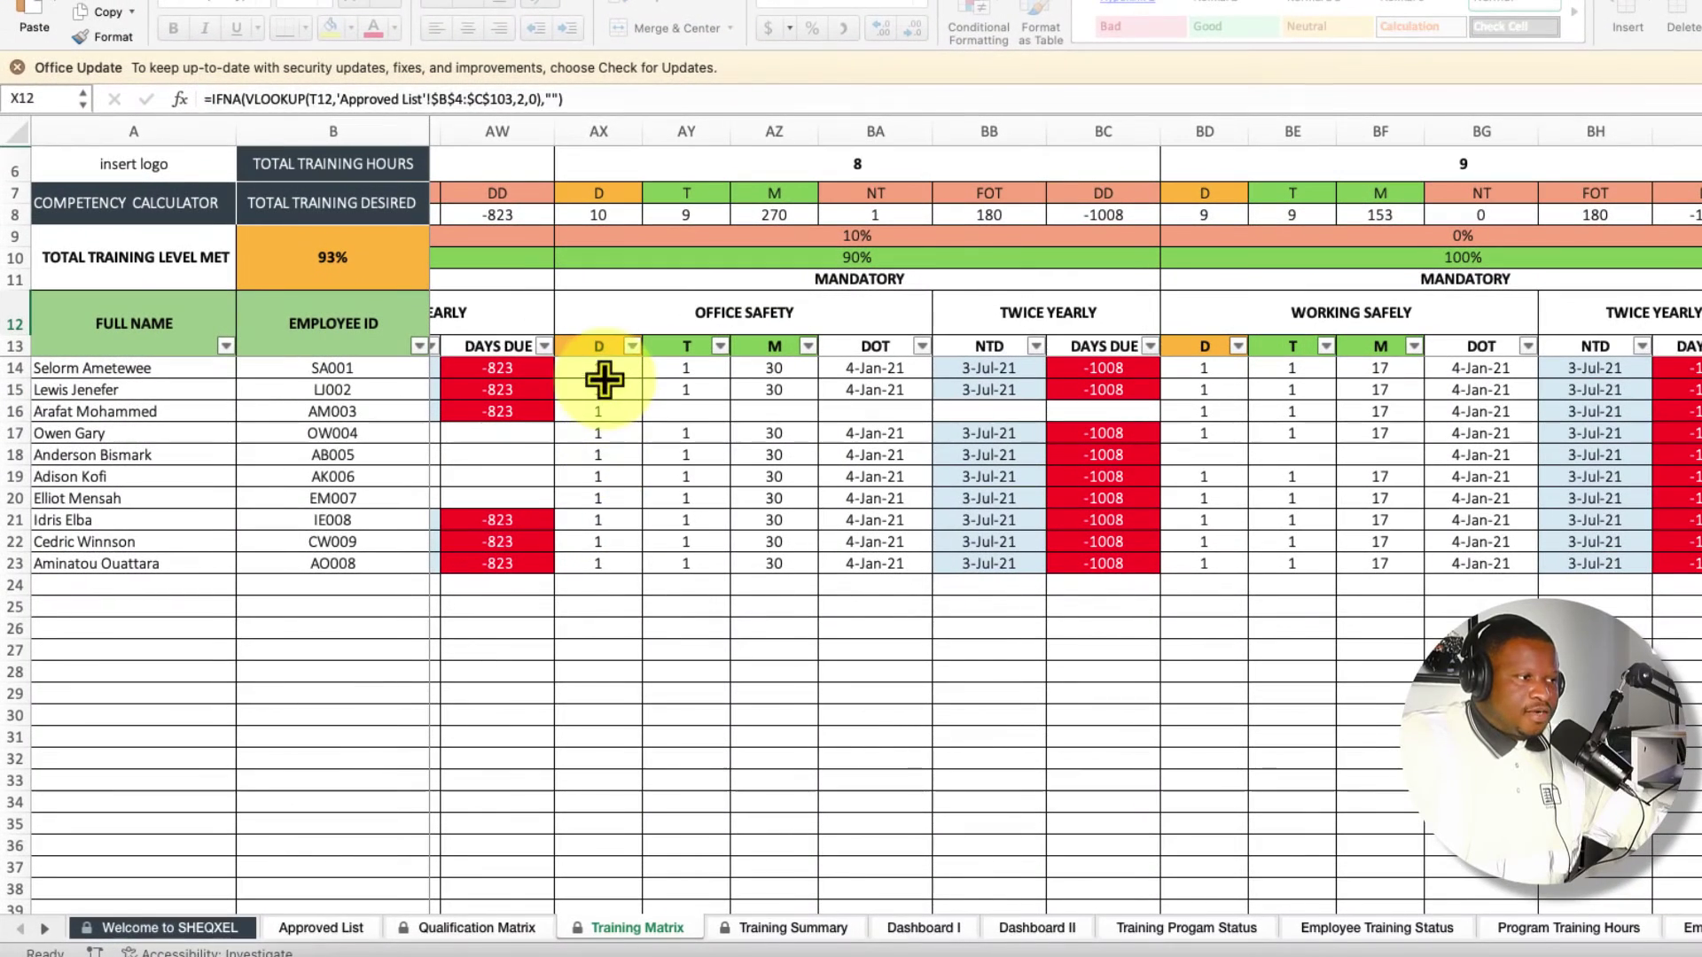
left_click_drag(604, 379, 620, 565)
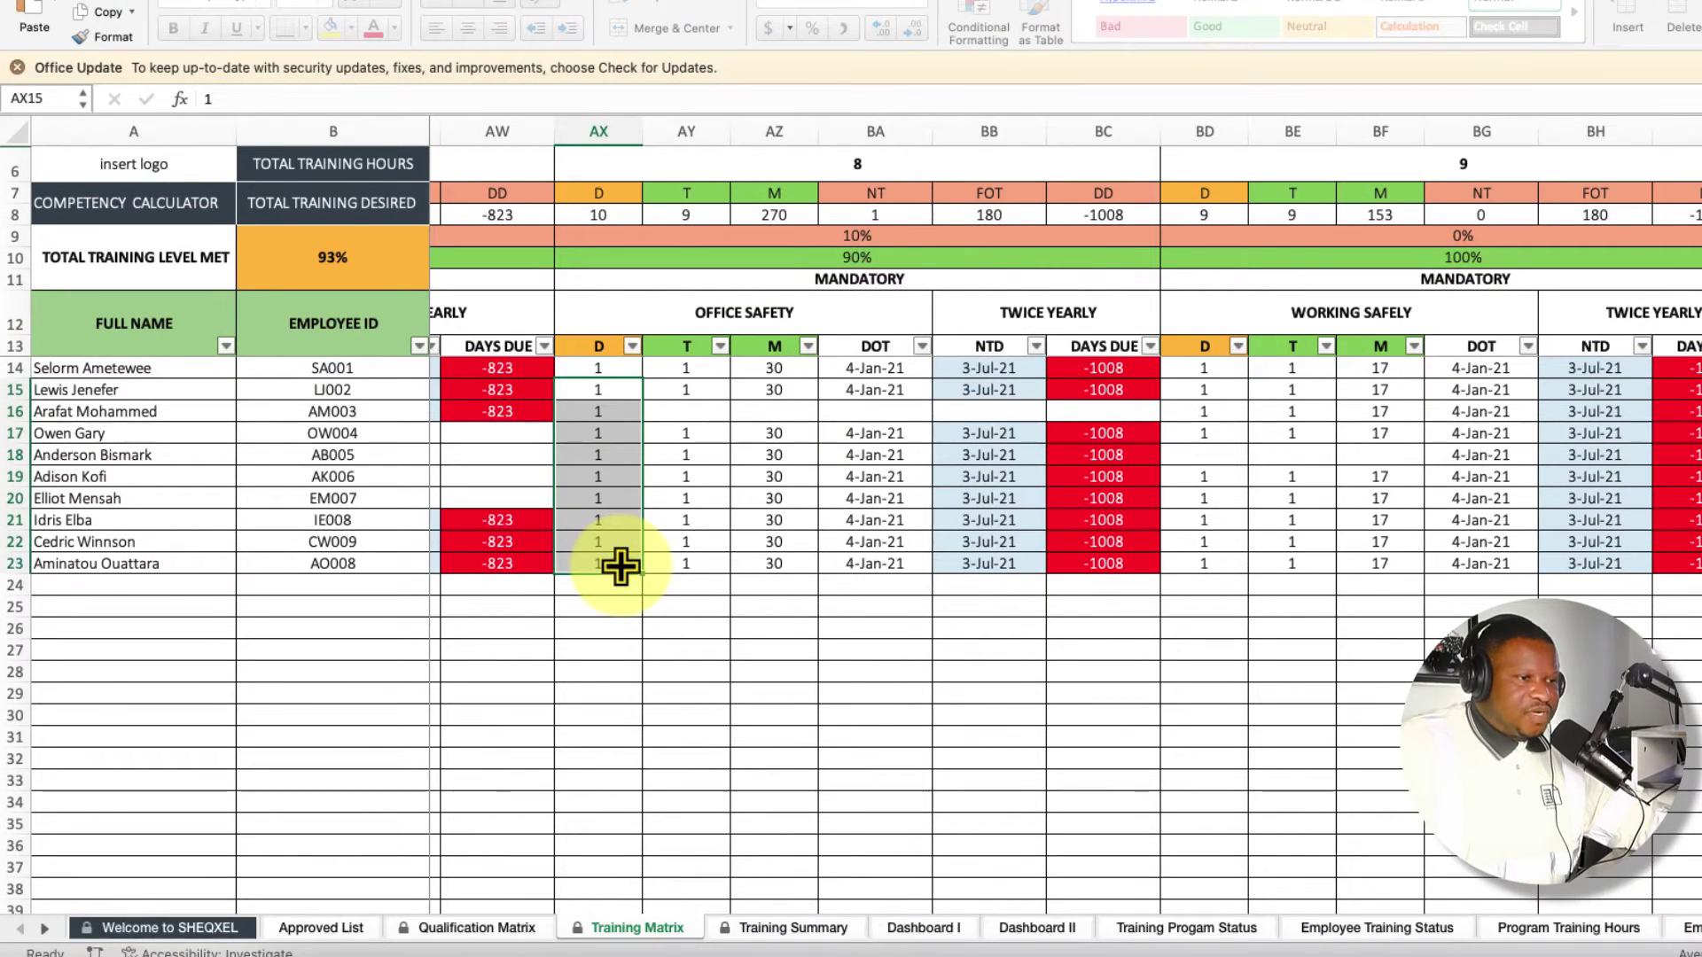
left_click(691, 387)
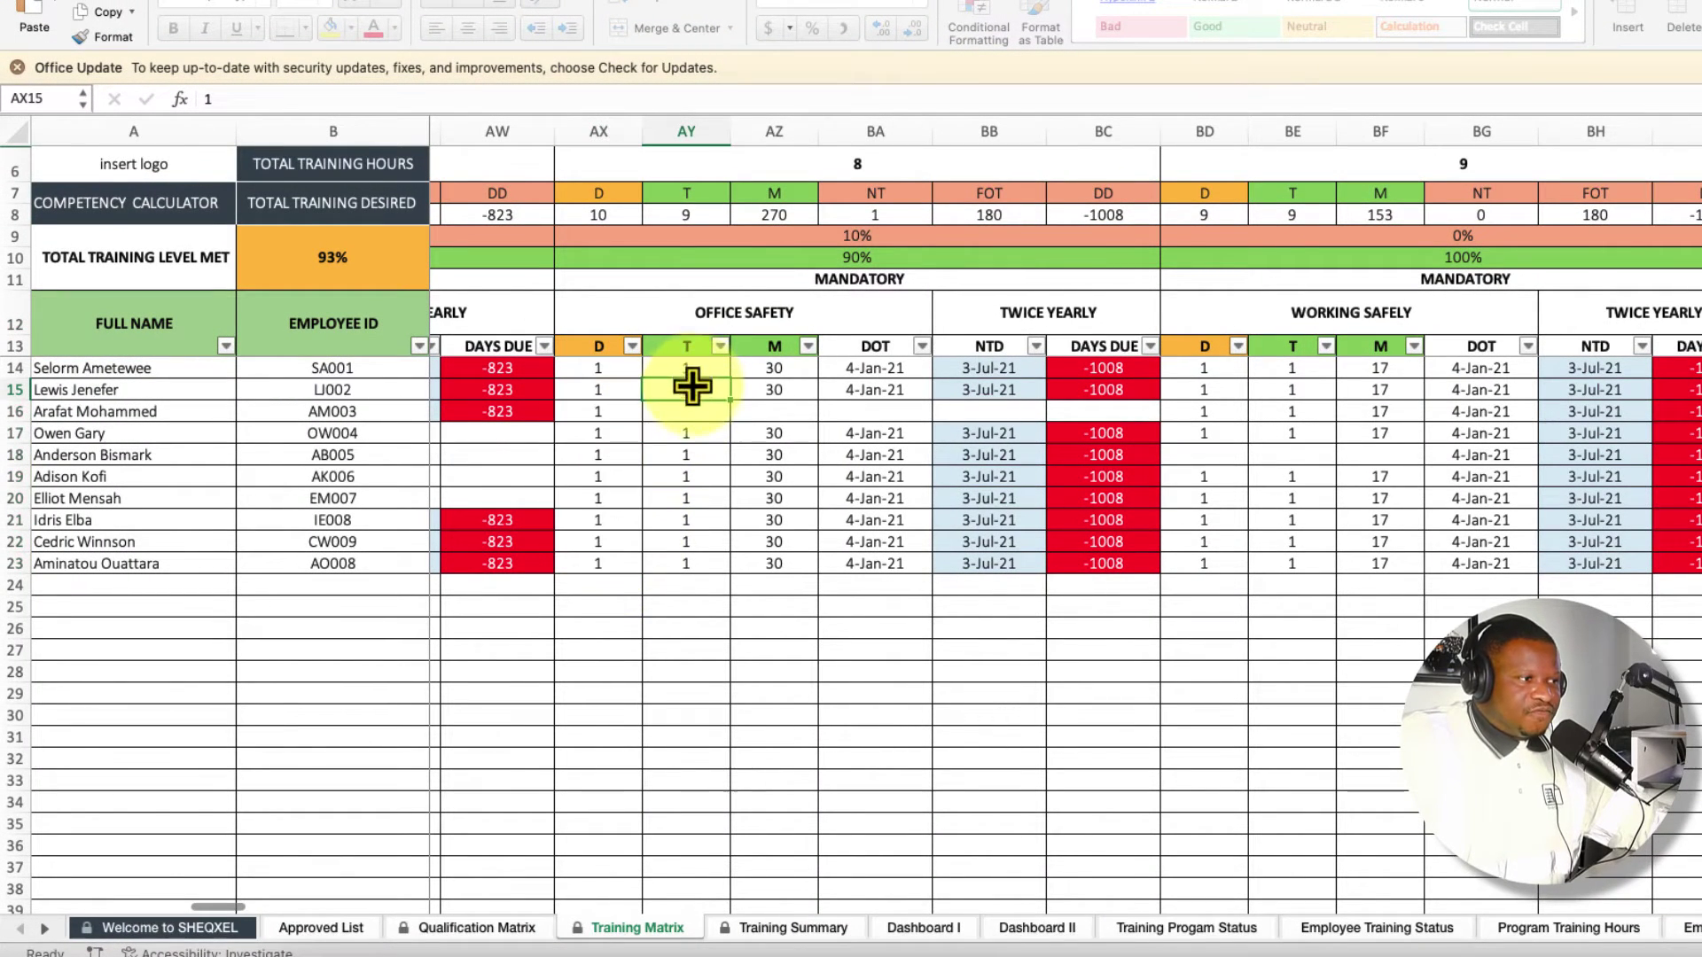
left_click_drag(691, 388, 691, 568)
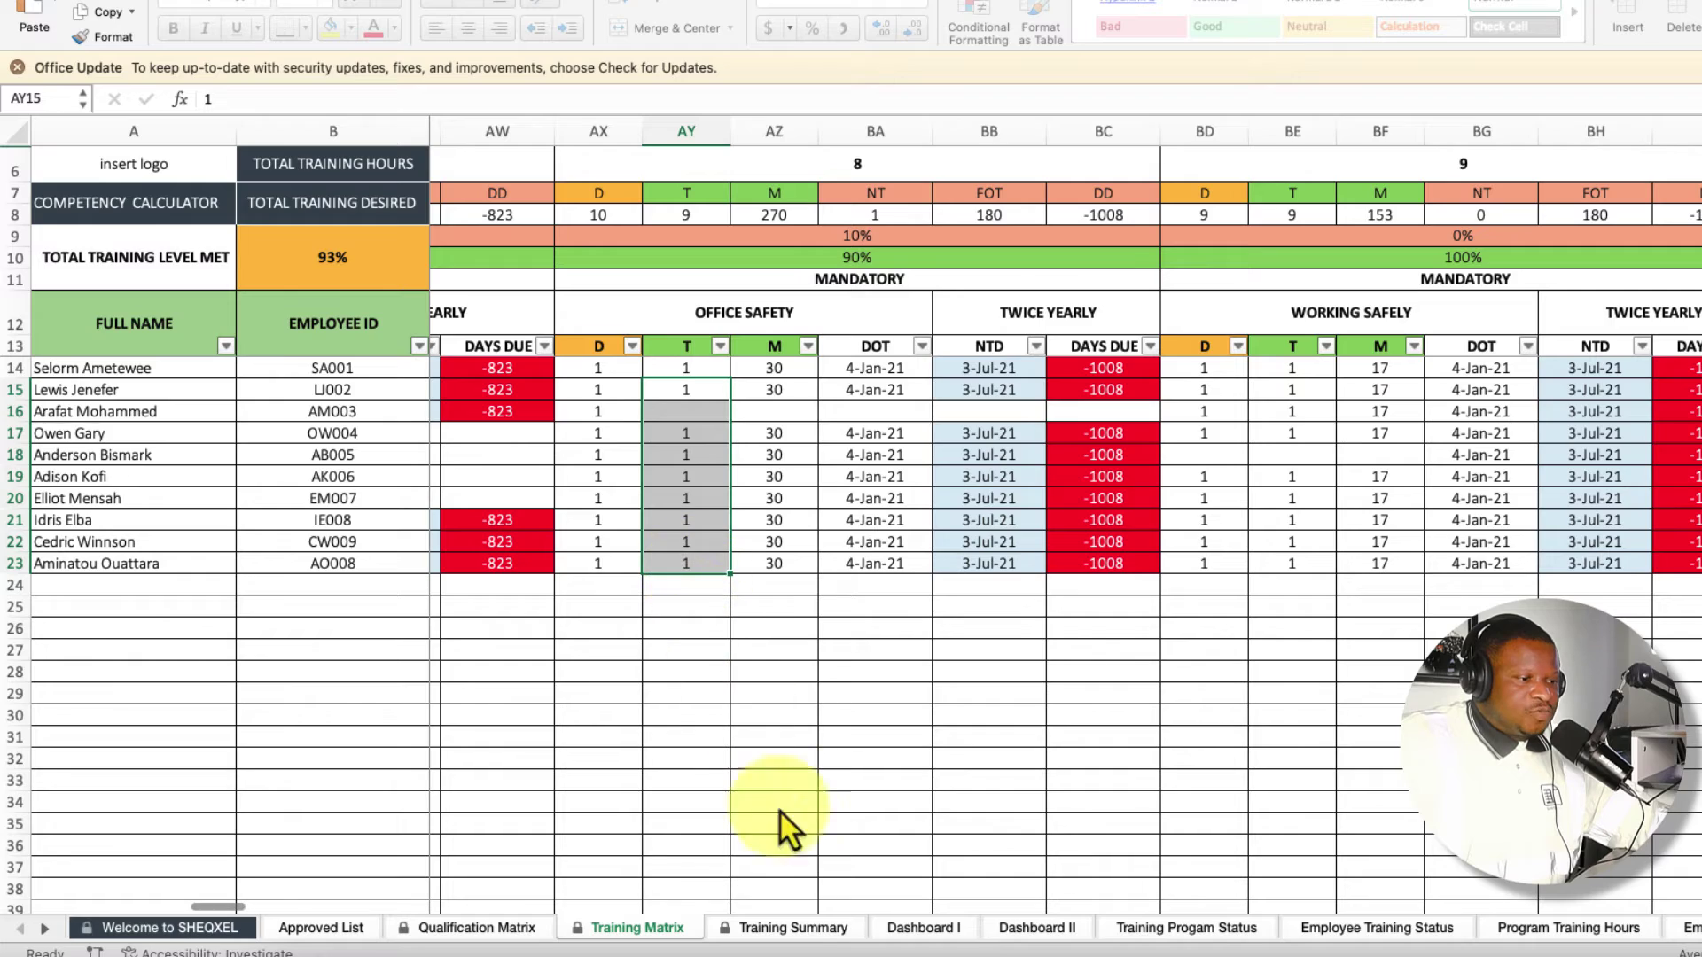
left_click(791, 927)
left_click(913, 927)
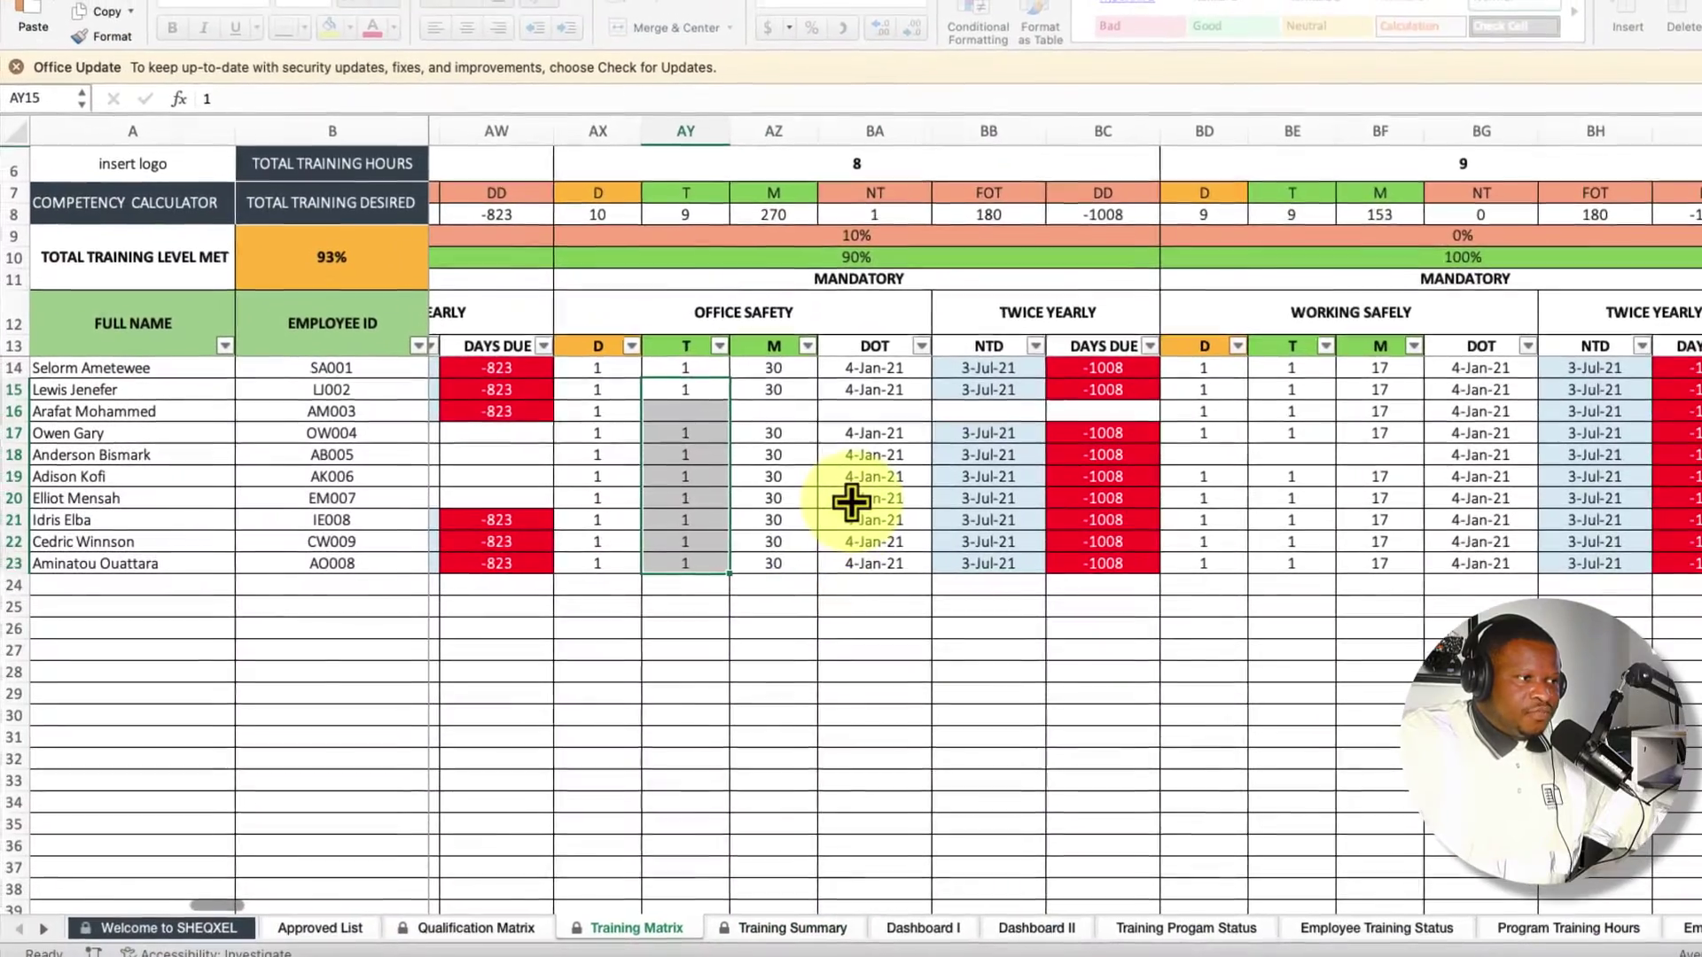
scroll(850, 502, "left", 15)
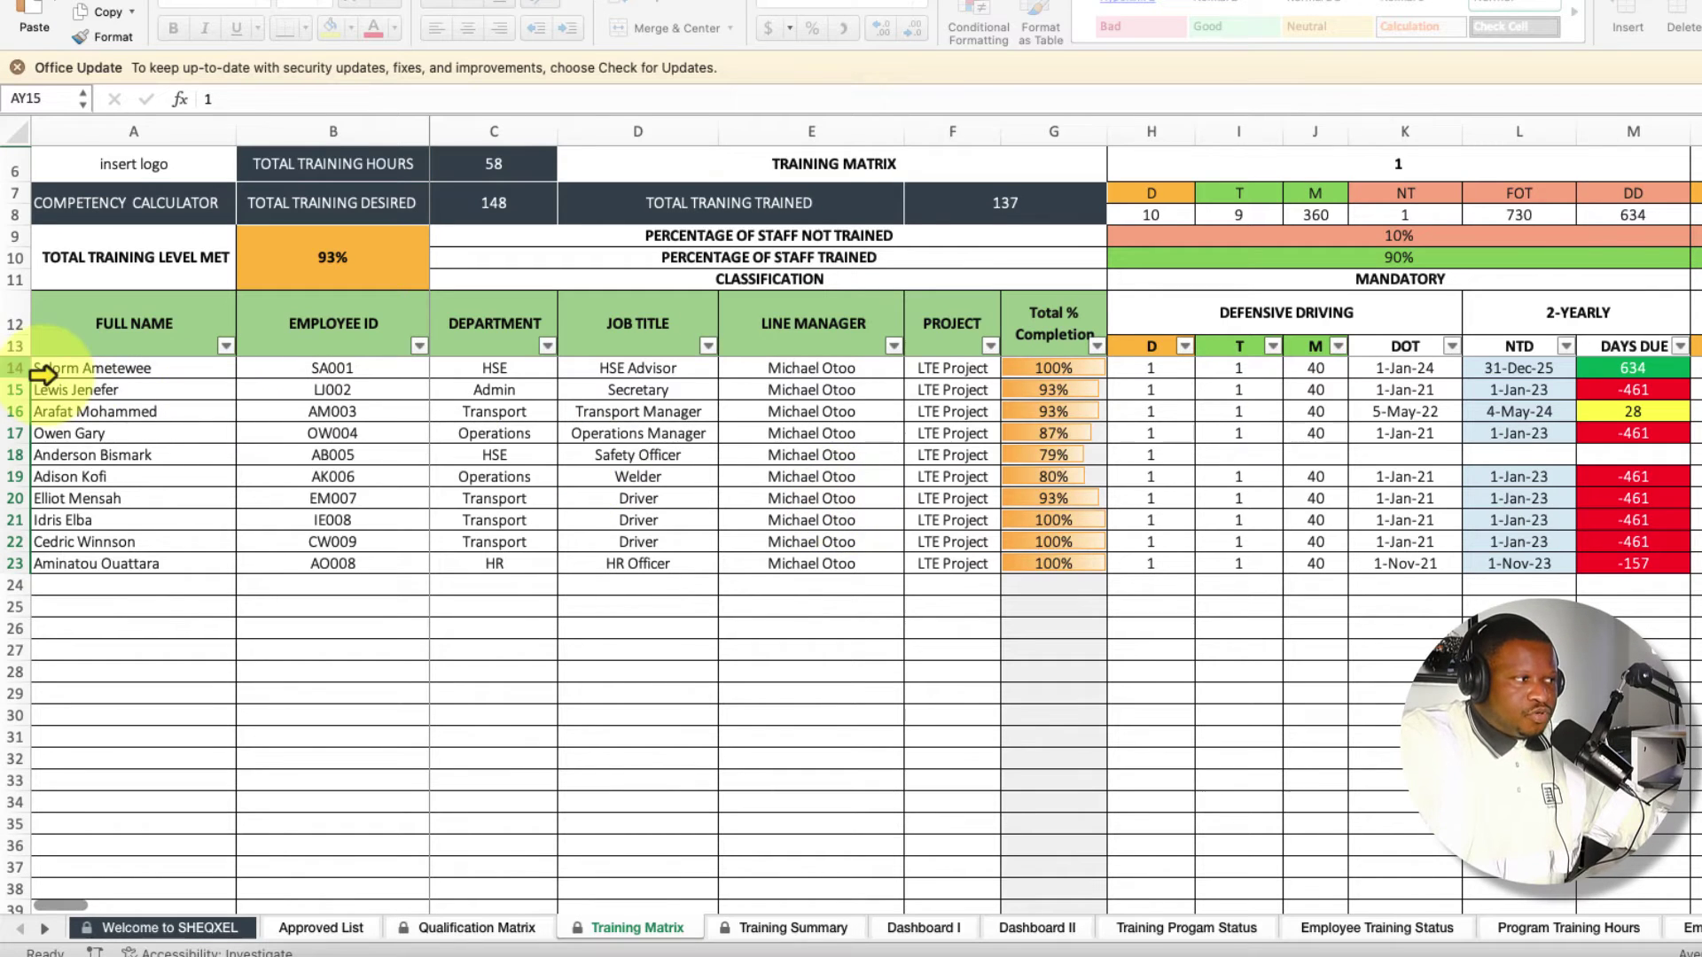
Inspect the Total % Completion formula in G14 and the MANDATORY classification cell's formula.
left_click(1029, 368)
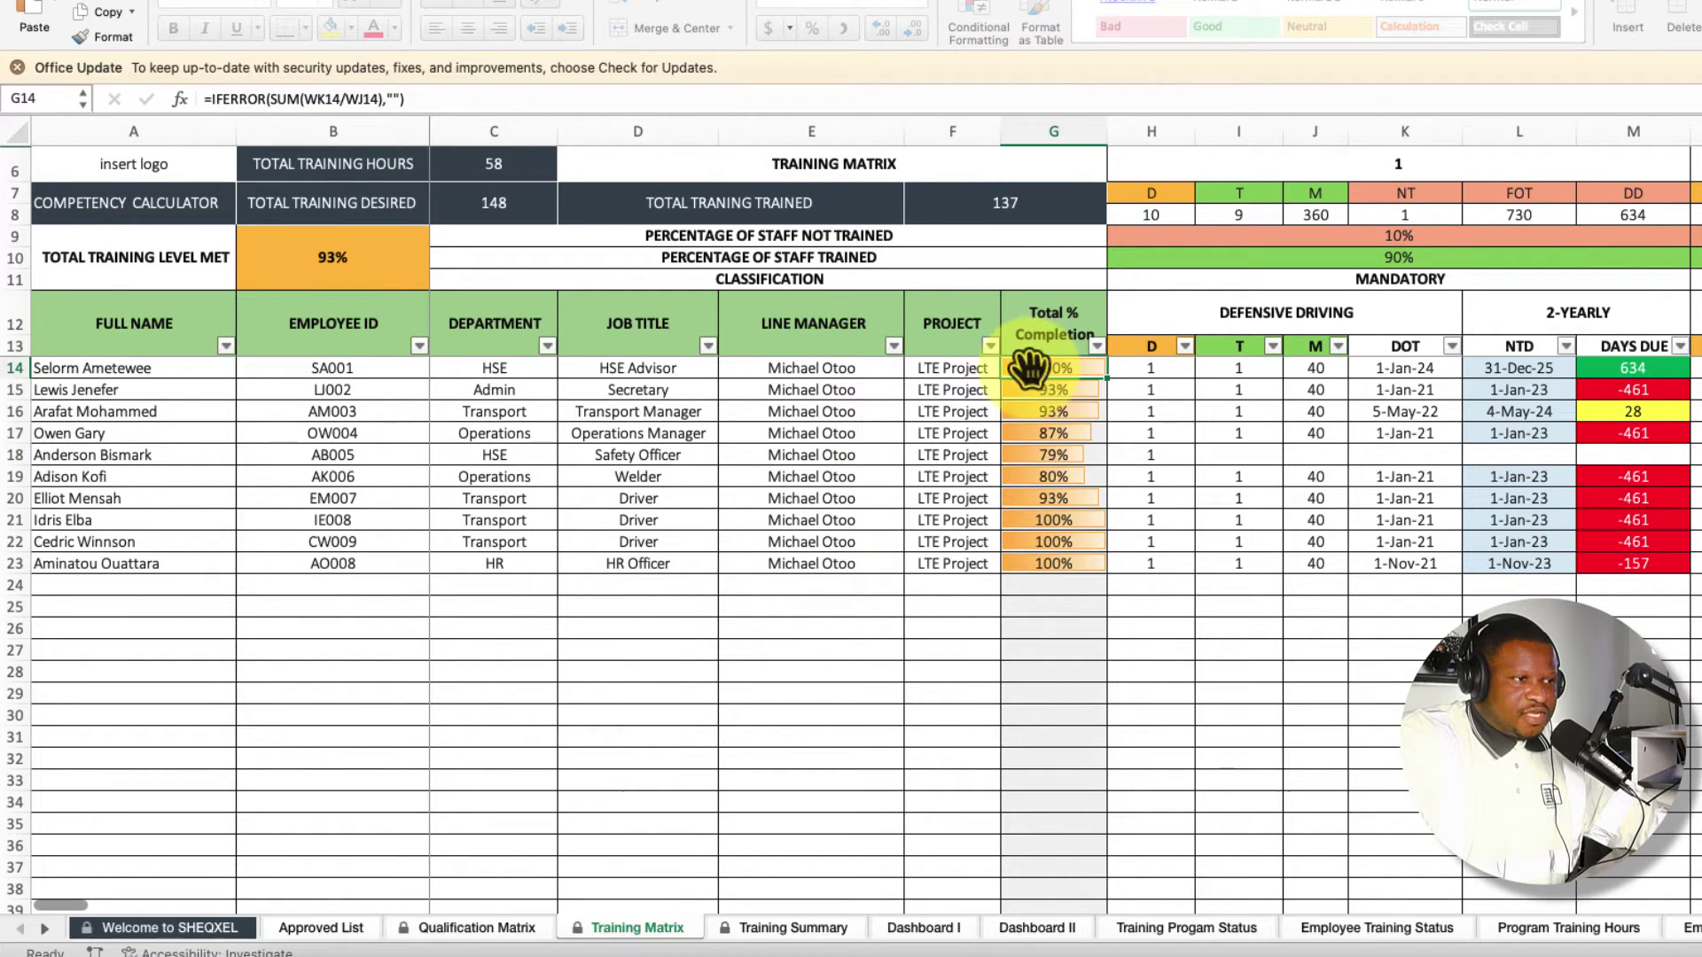
scroll(1376, 452, "right", 4)
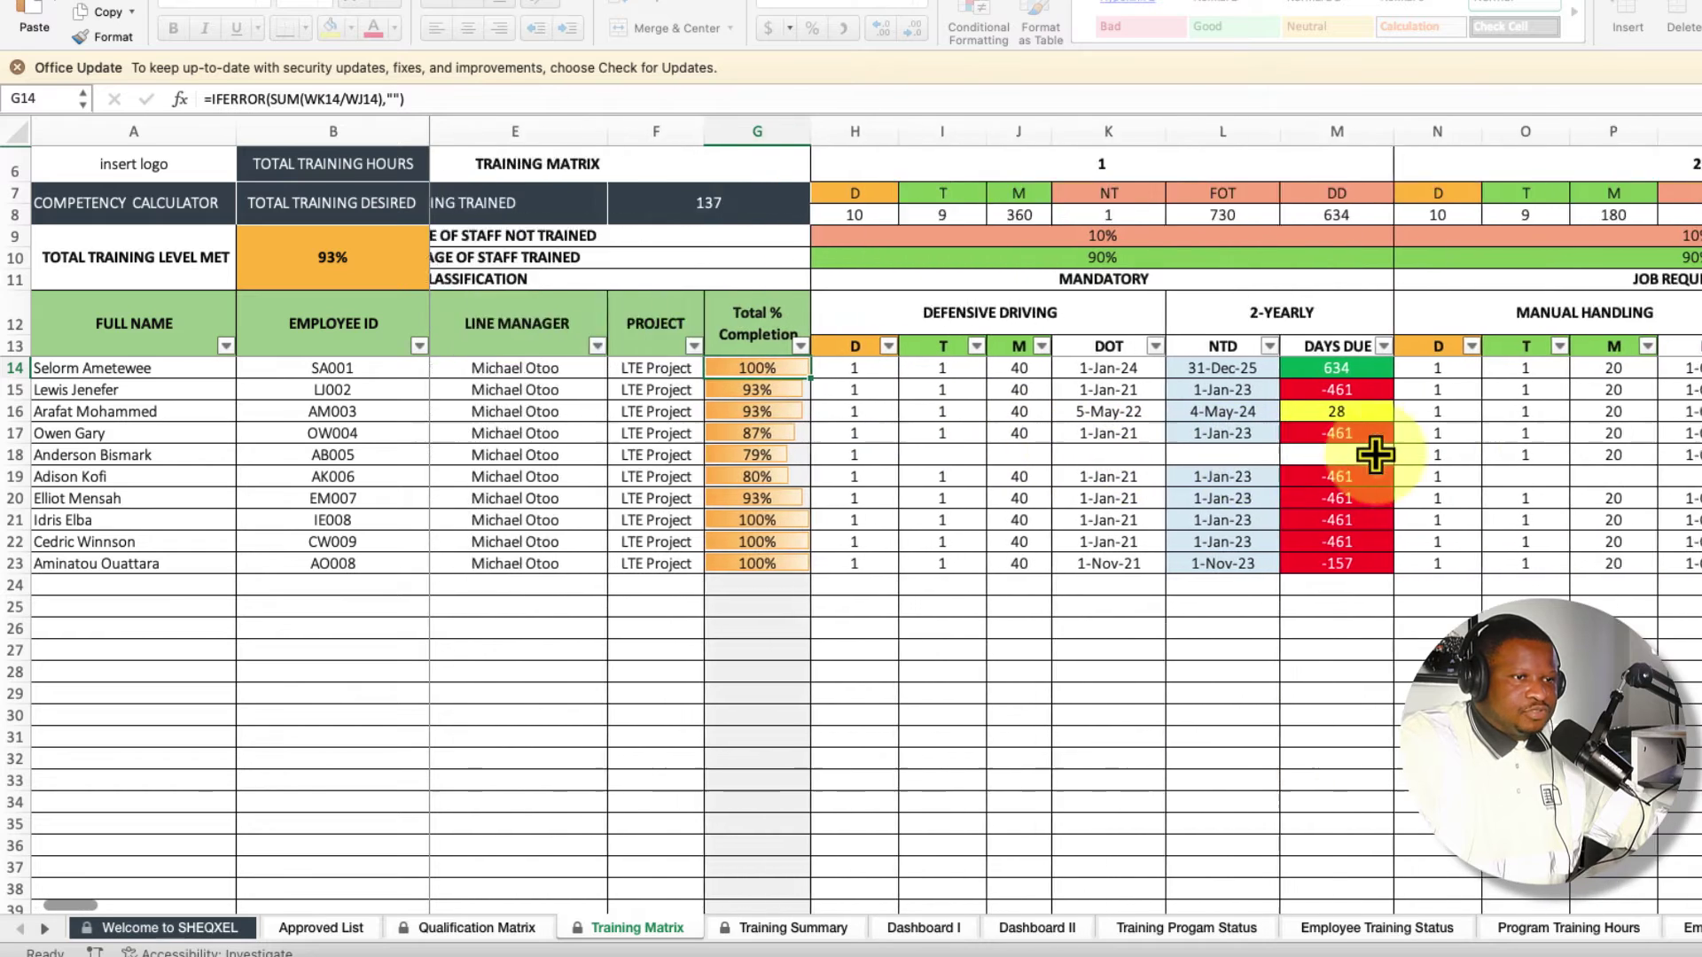
scroll(1376, 454, "left", 4)
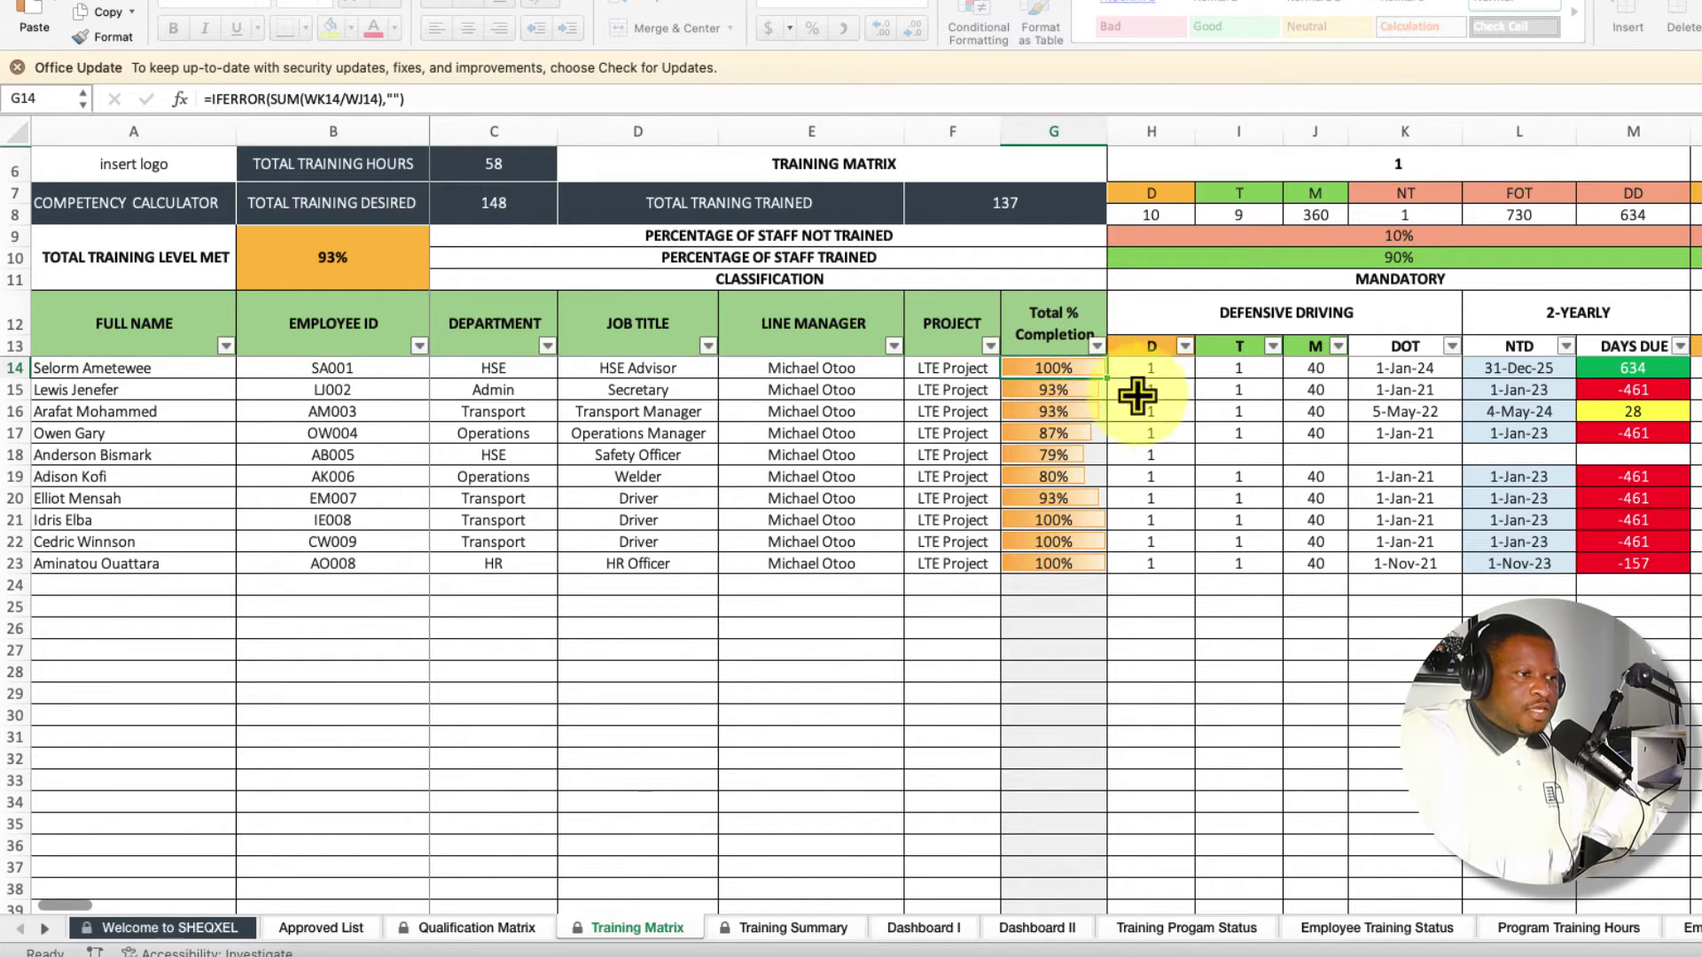
scroll(1351, 479, "right", 4)
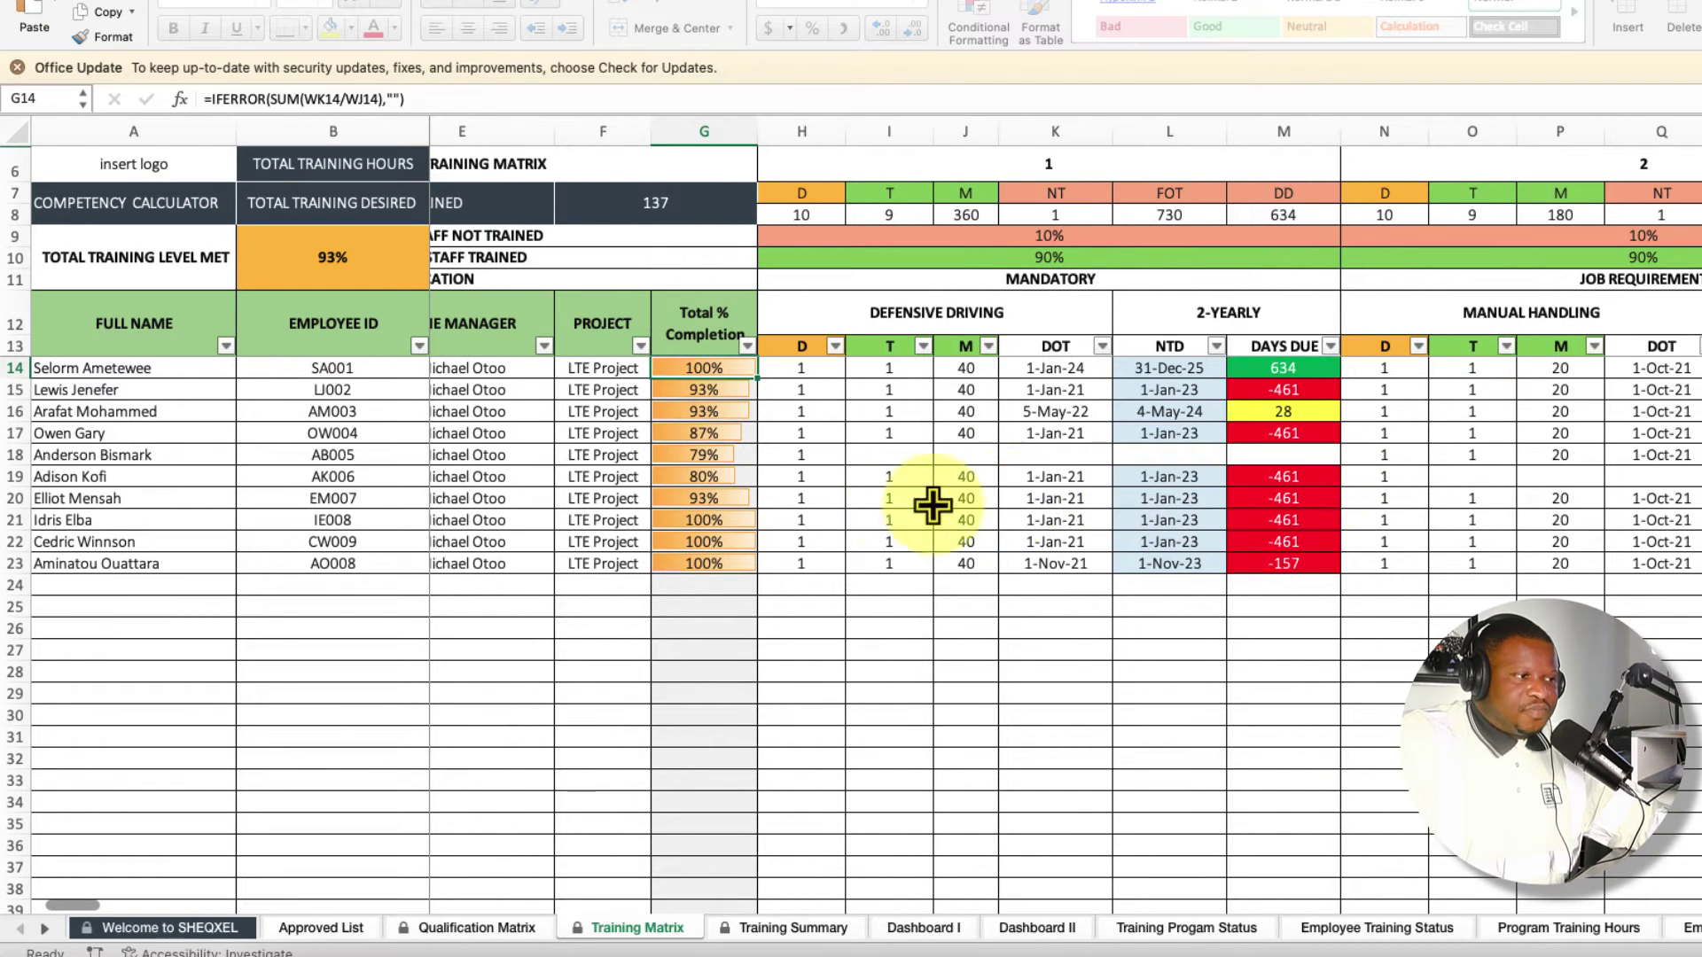
scroll(716, 518, "left", 1)
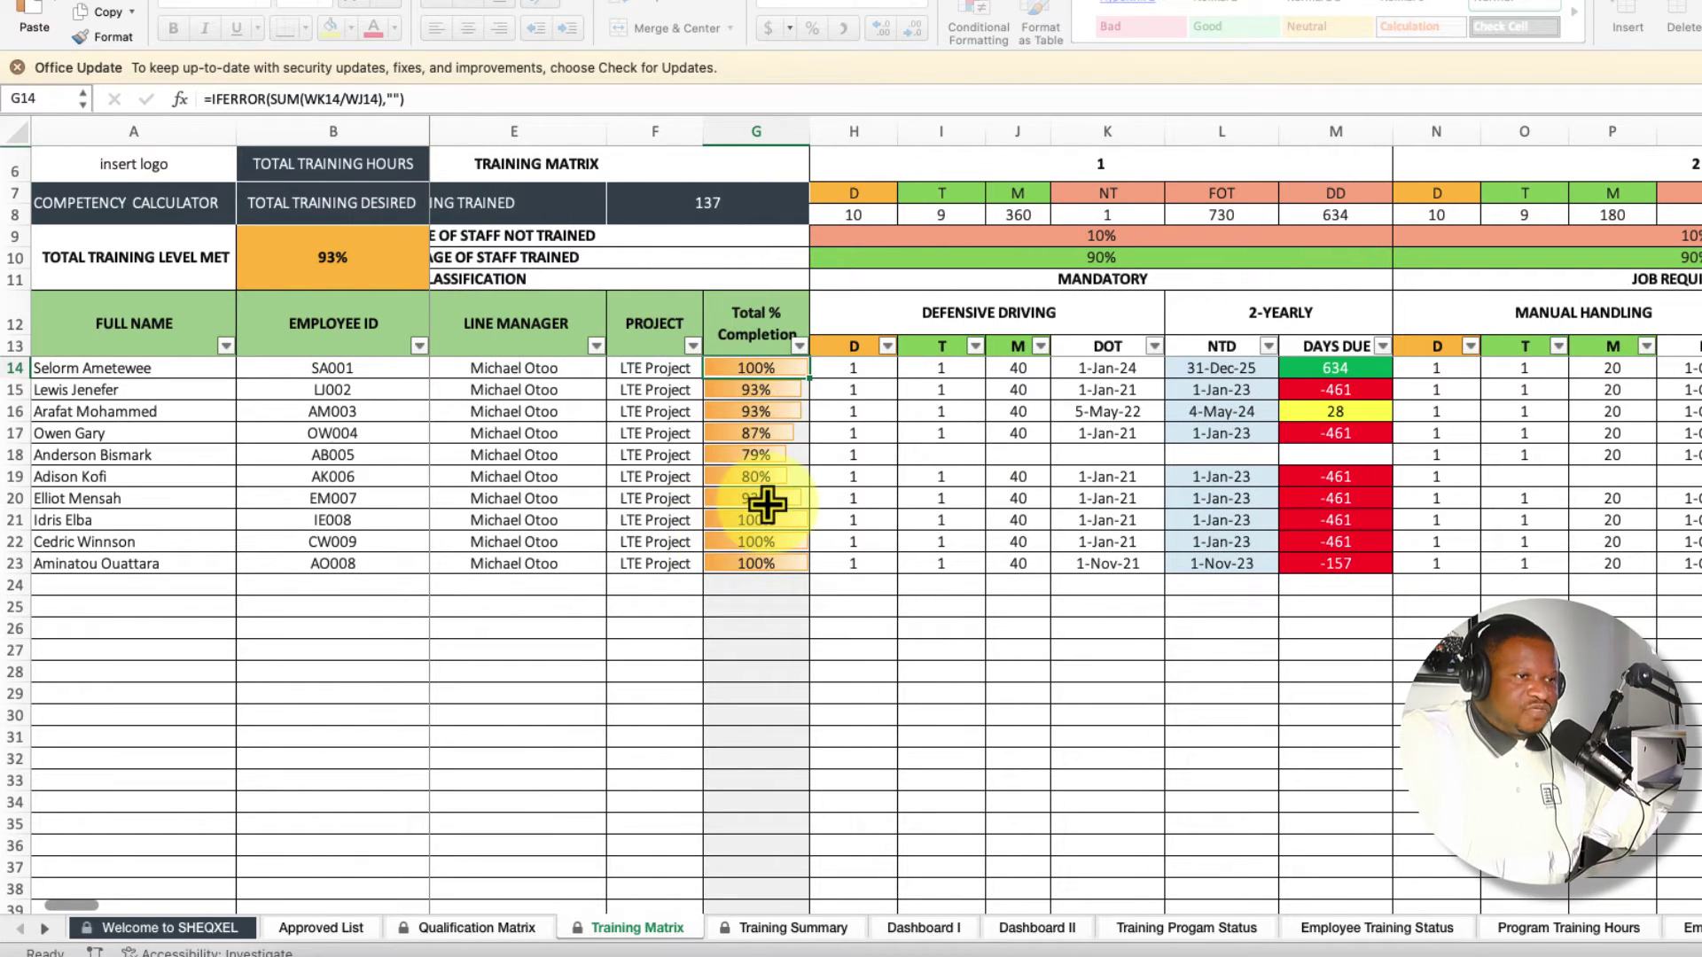
scroll(766, 503, "right", 3)
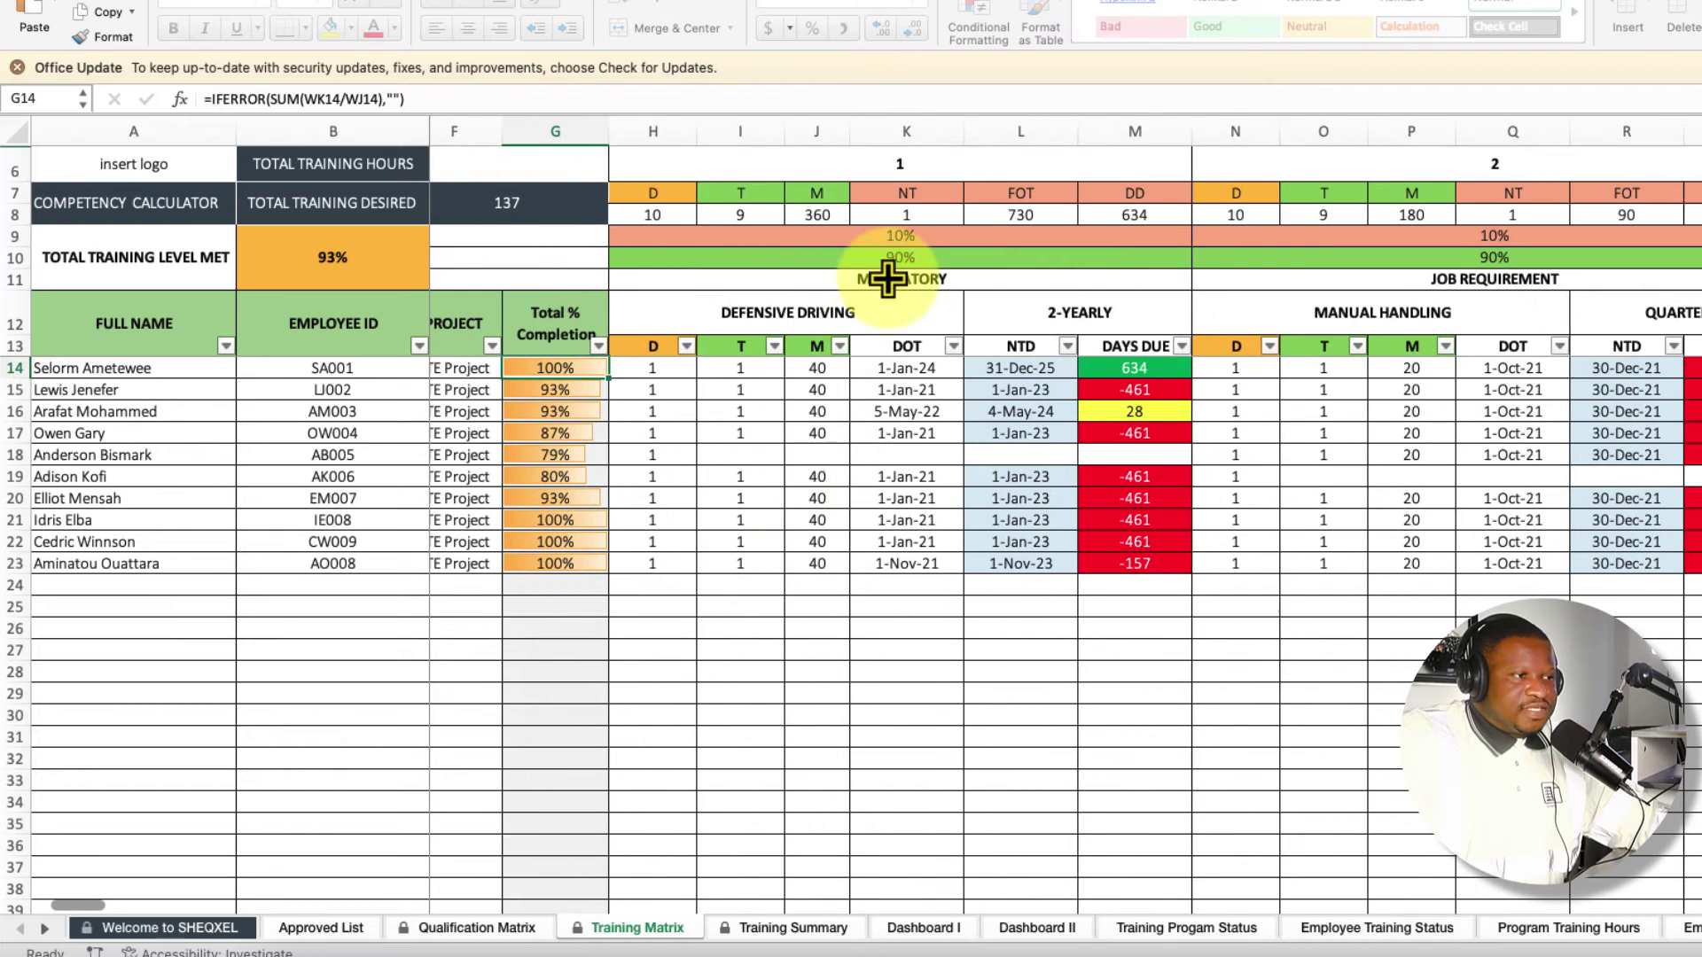
left_click(888, 279)
scroll(853, 310, "left", 1)
Select the Defensive Driving heading and its D and T values, then go to Training Summary.
left_click(848, 315)
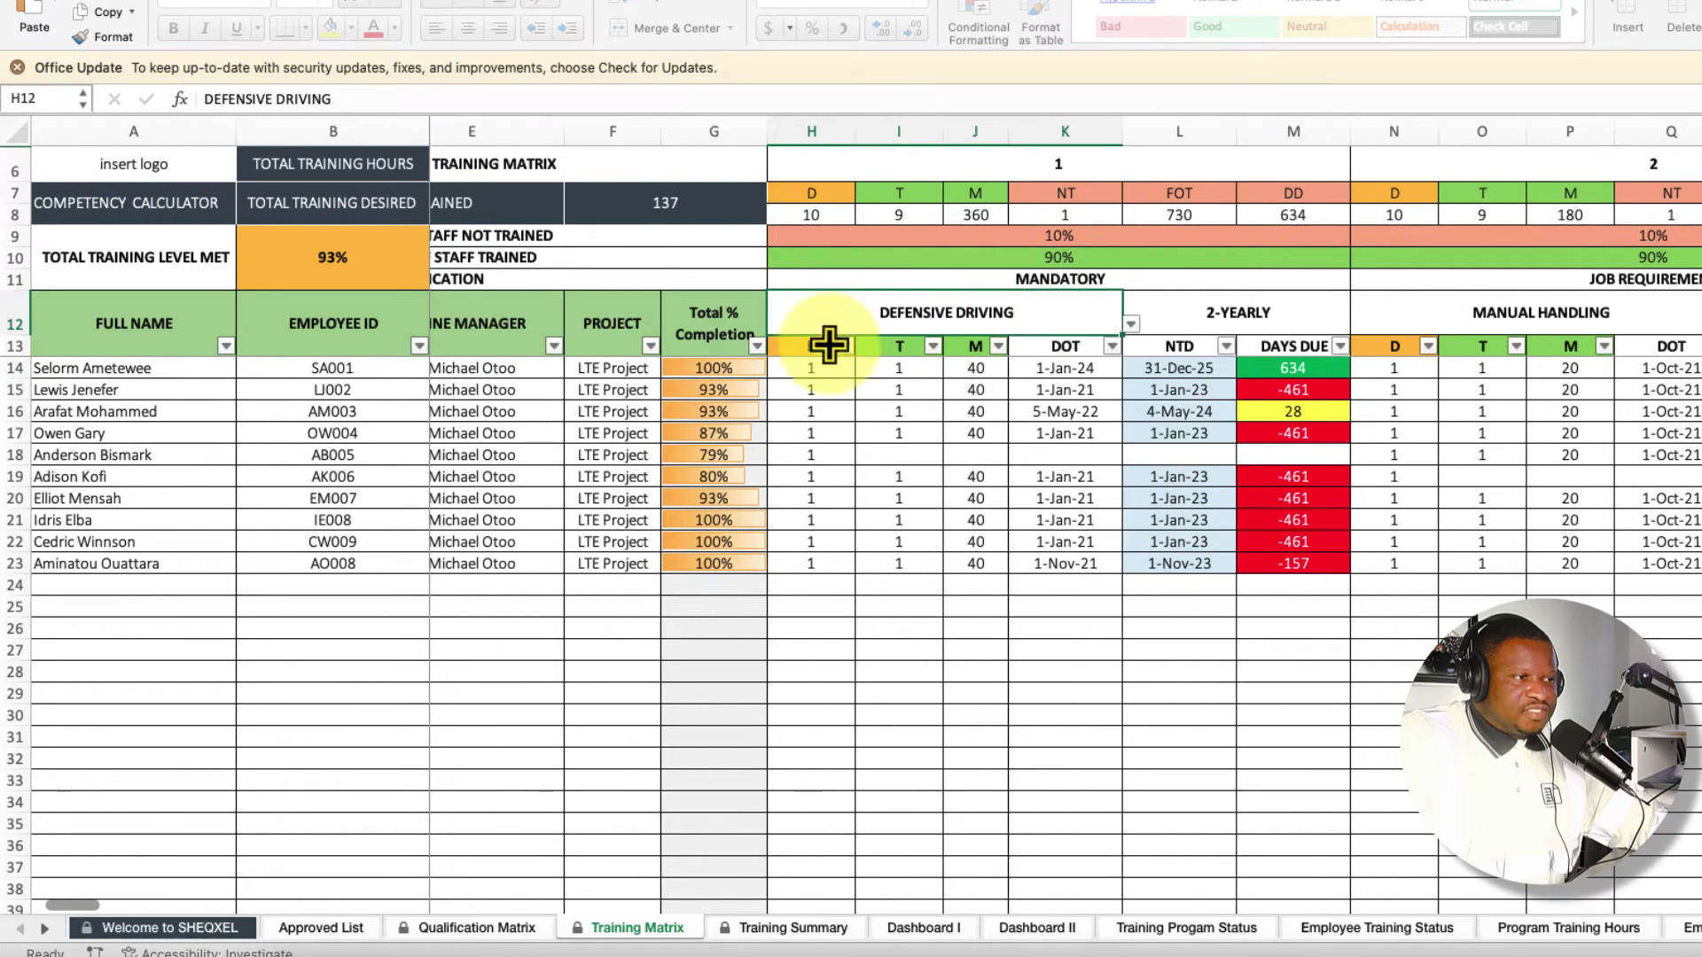
left_click_drag(816, 364, 816, 524)
left_click_drag(897, 368, 880, 469)
left_click(880, 472)
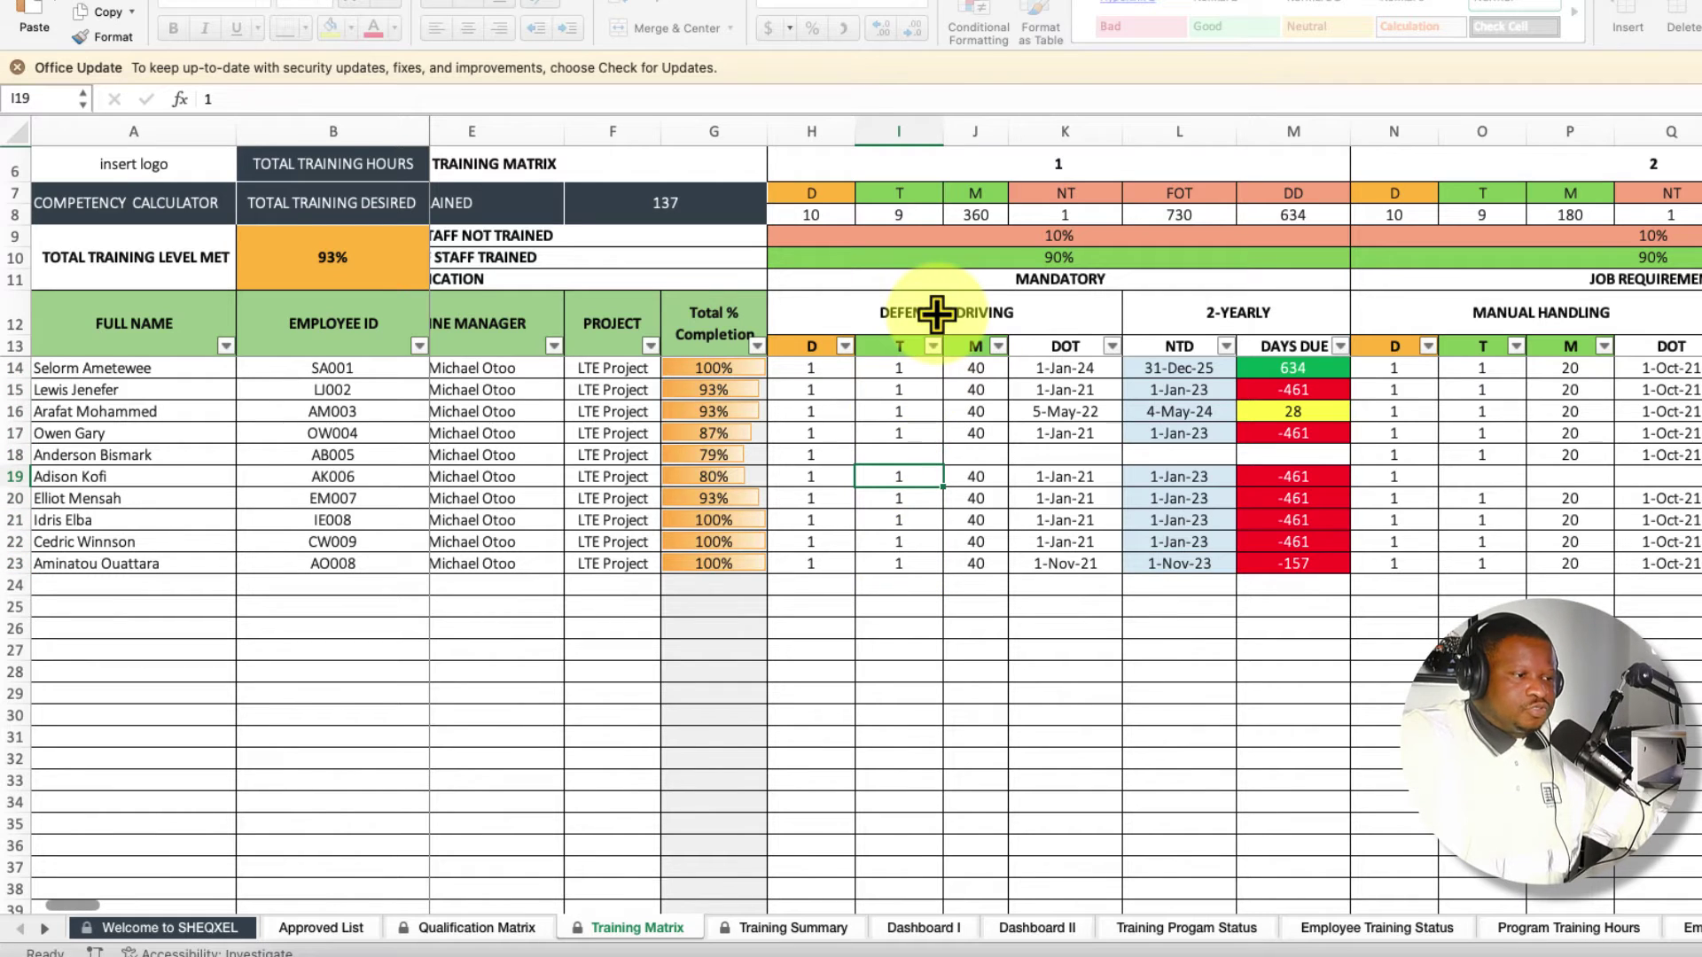
left_click(794, 930)
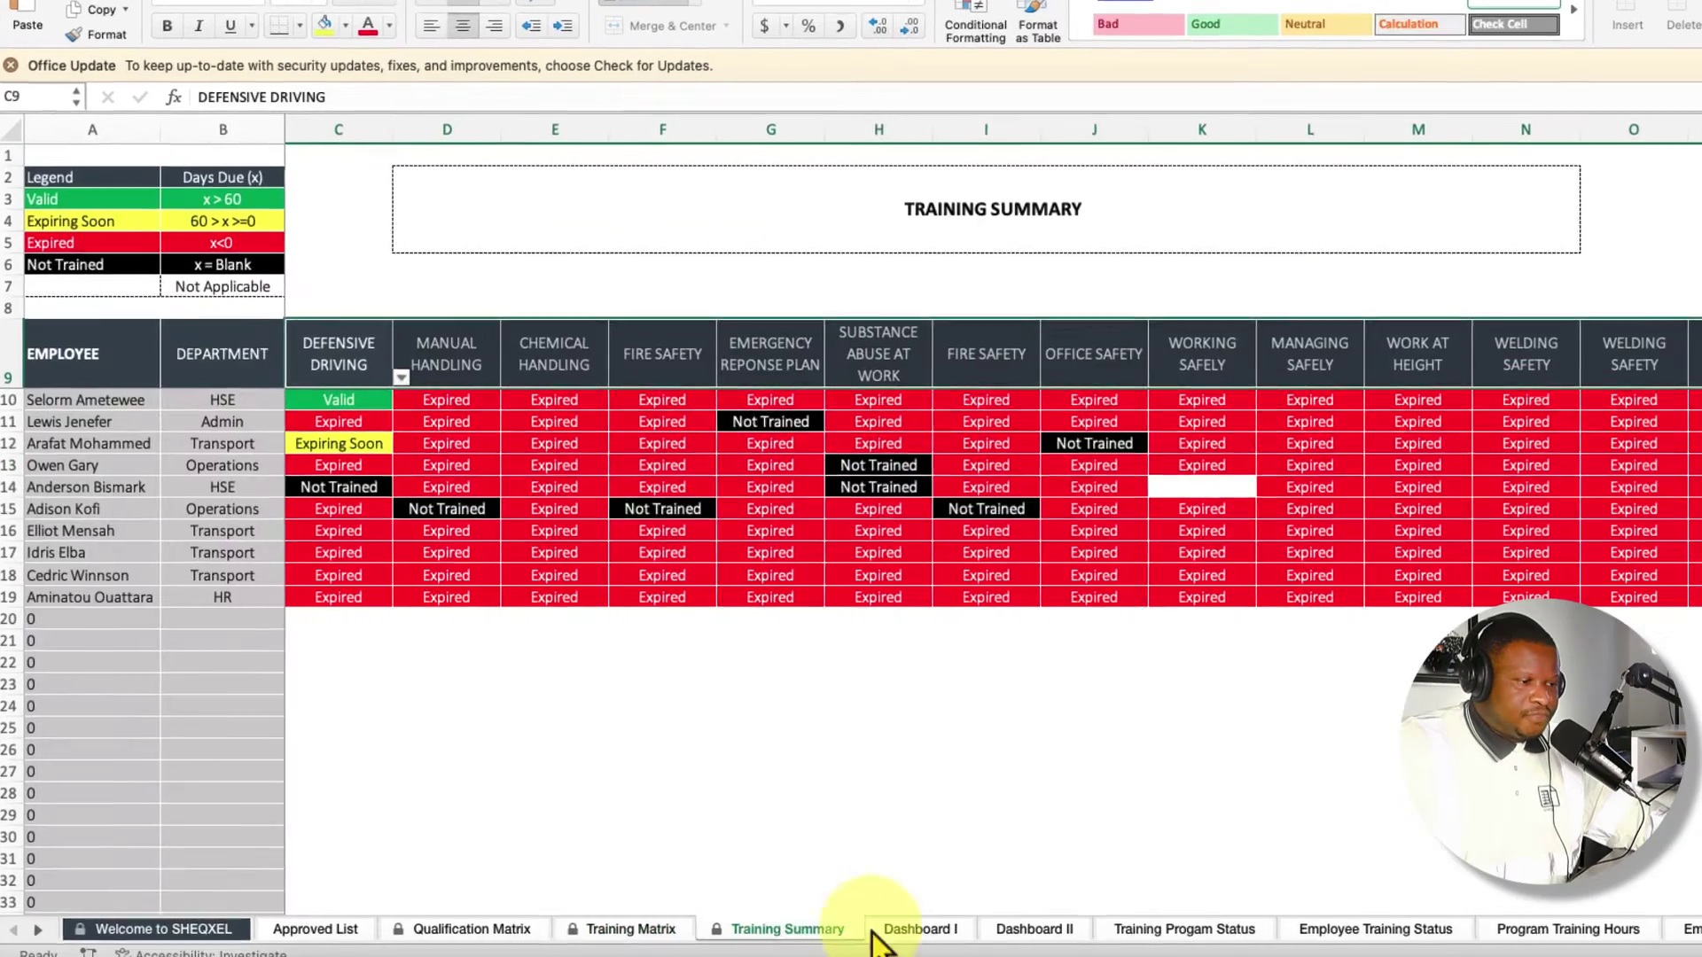
Switch to the Dashboard I sheet.
left_click(886, 931)
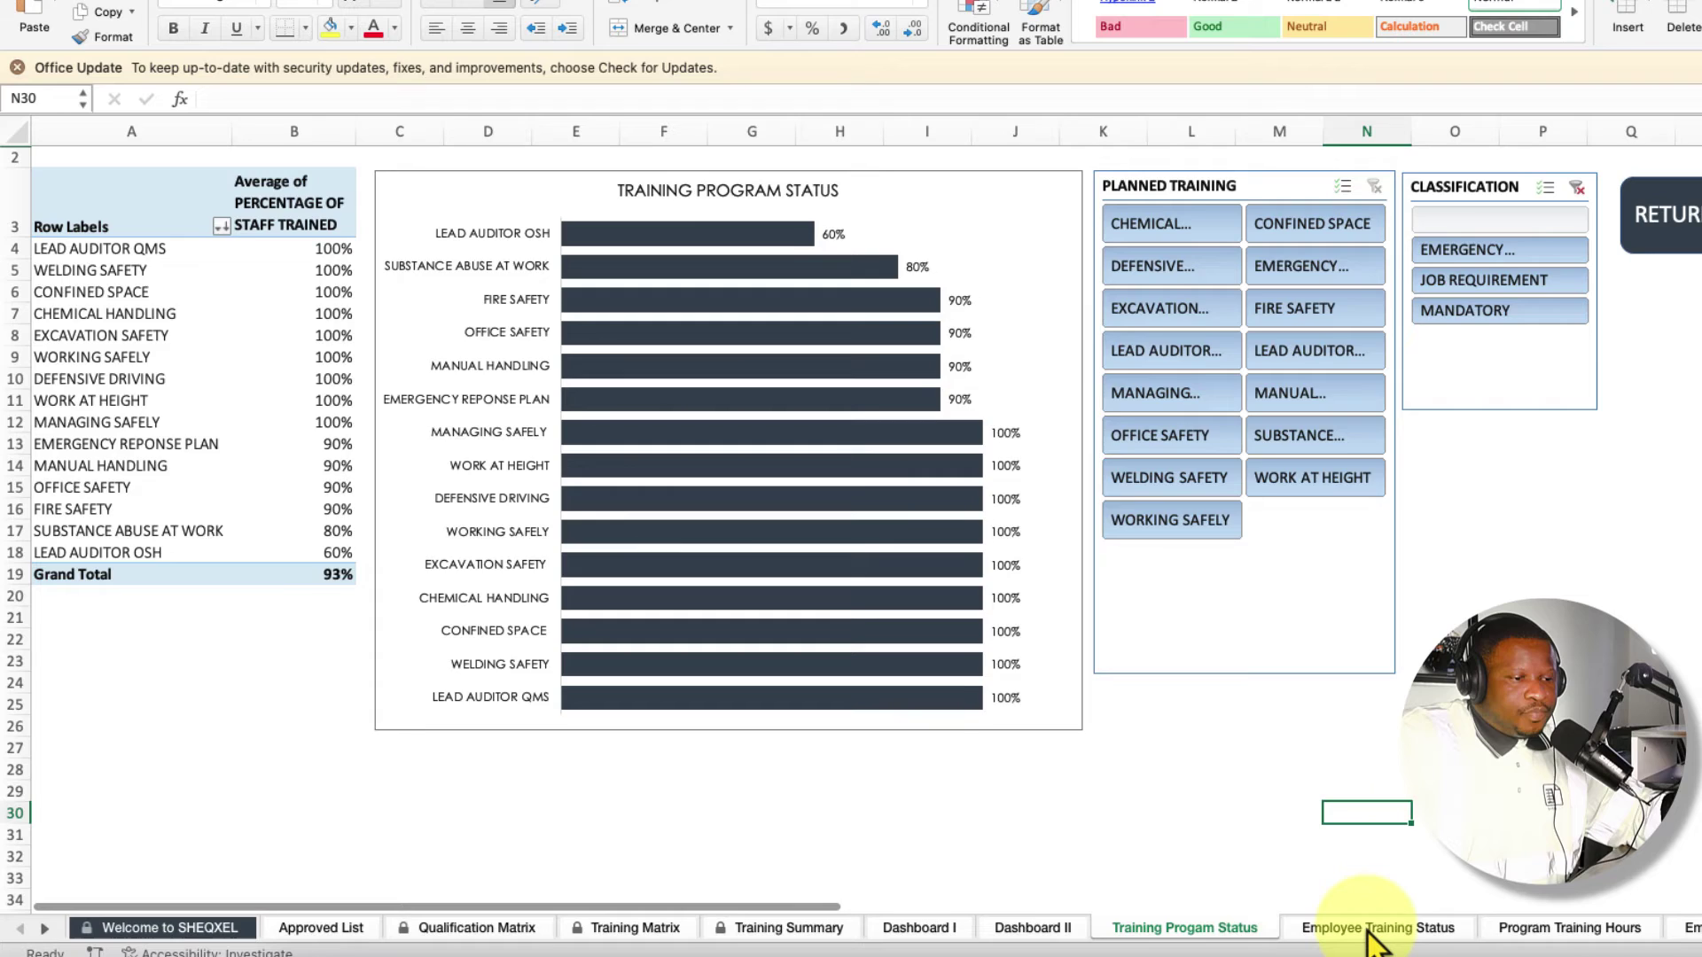
Step through Employee Training Status, Program Training Hours and Employee Training Hours to Monthly Training Hours.
left_click(1371, 929)
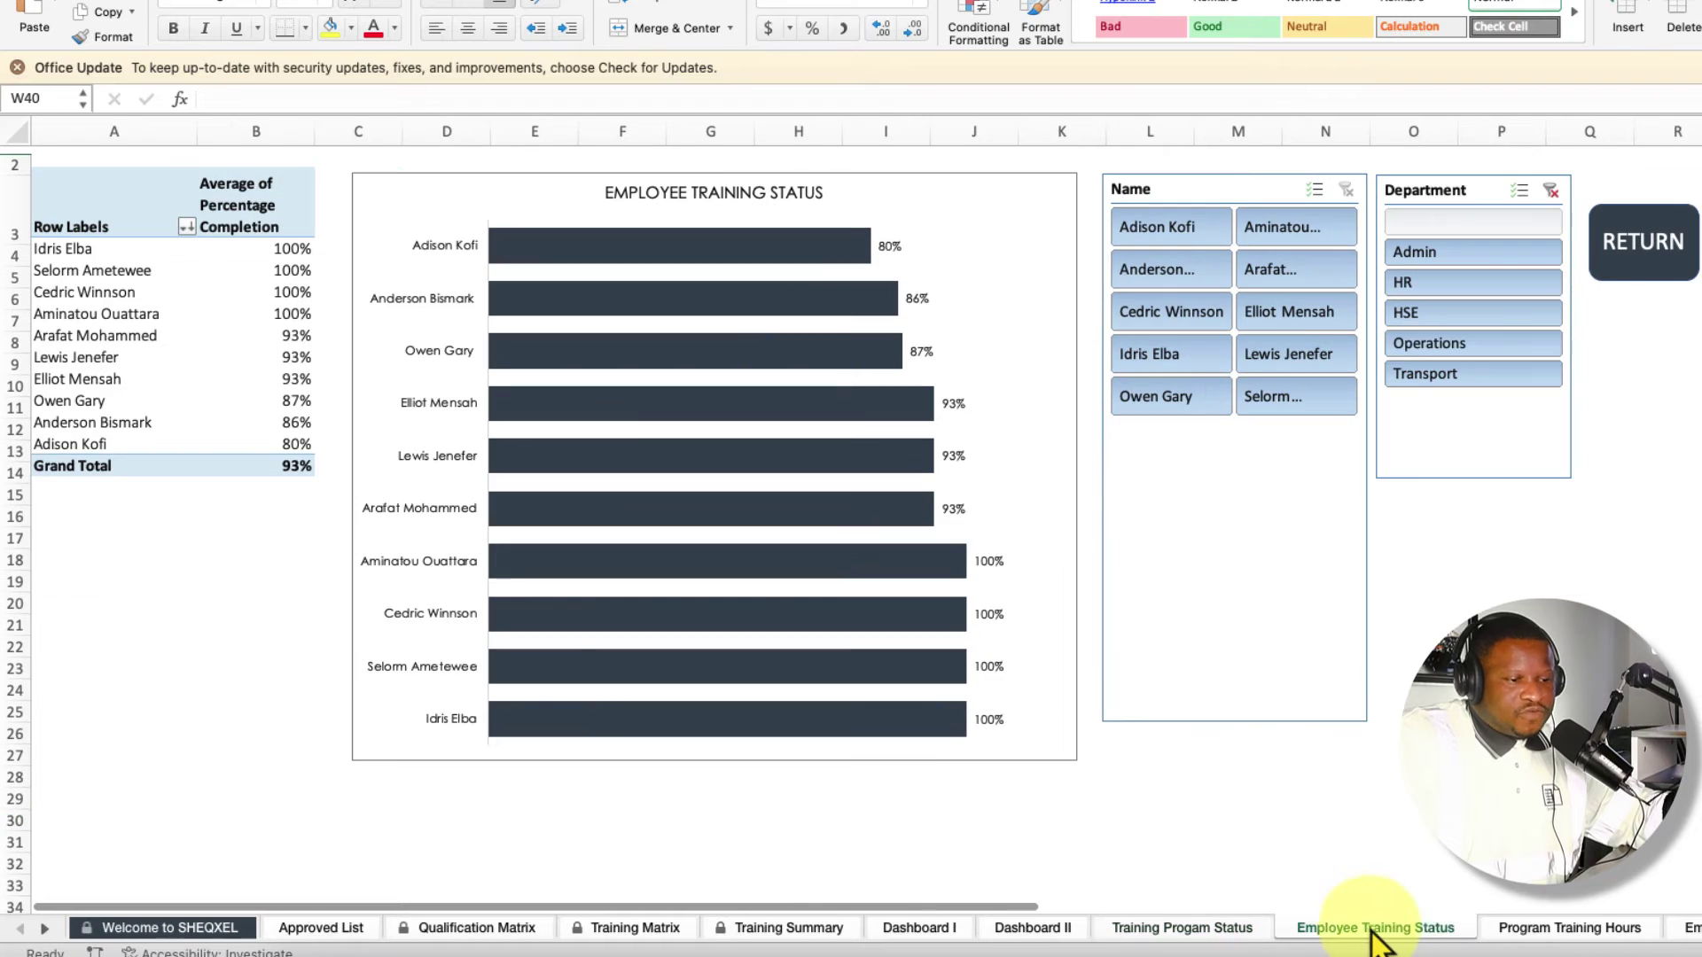
left_click(1562, 929)
left_click(1689, 928)
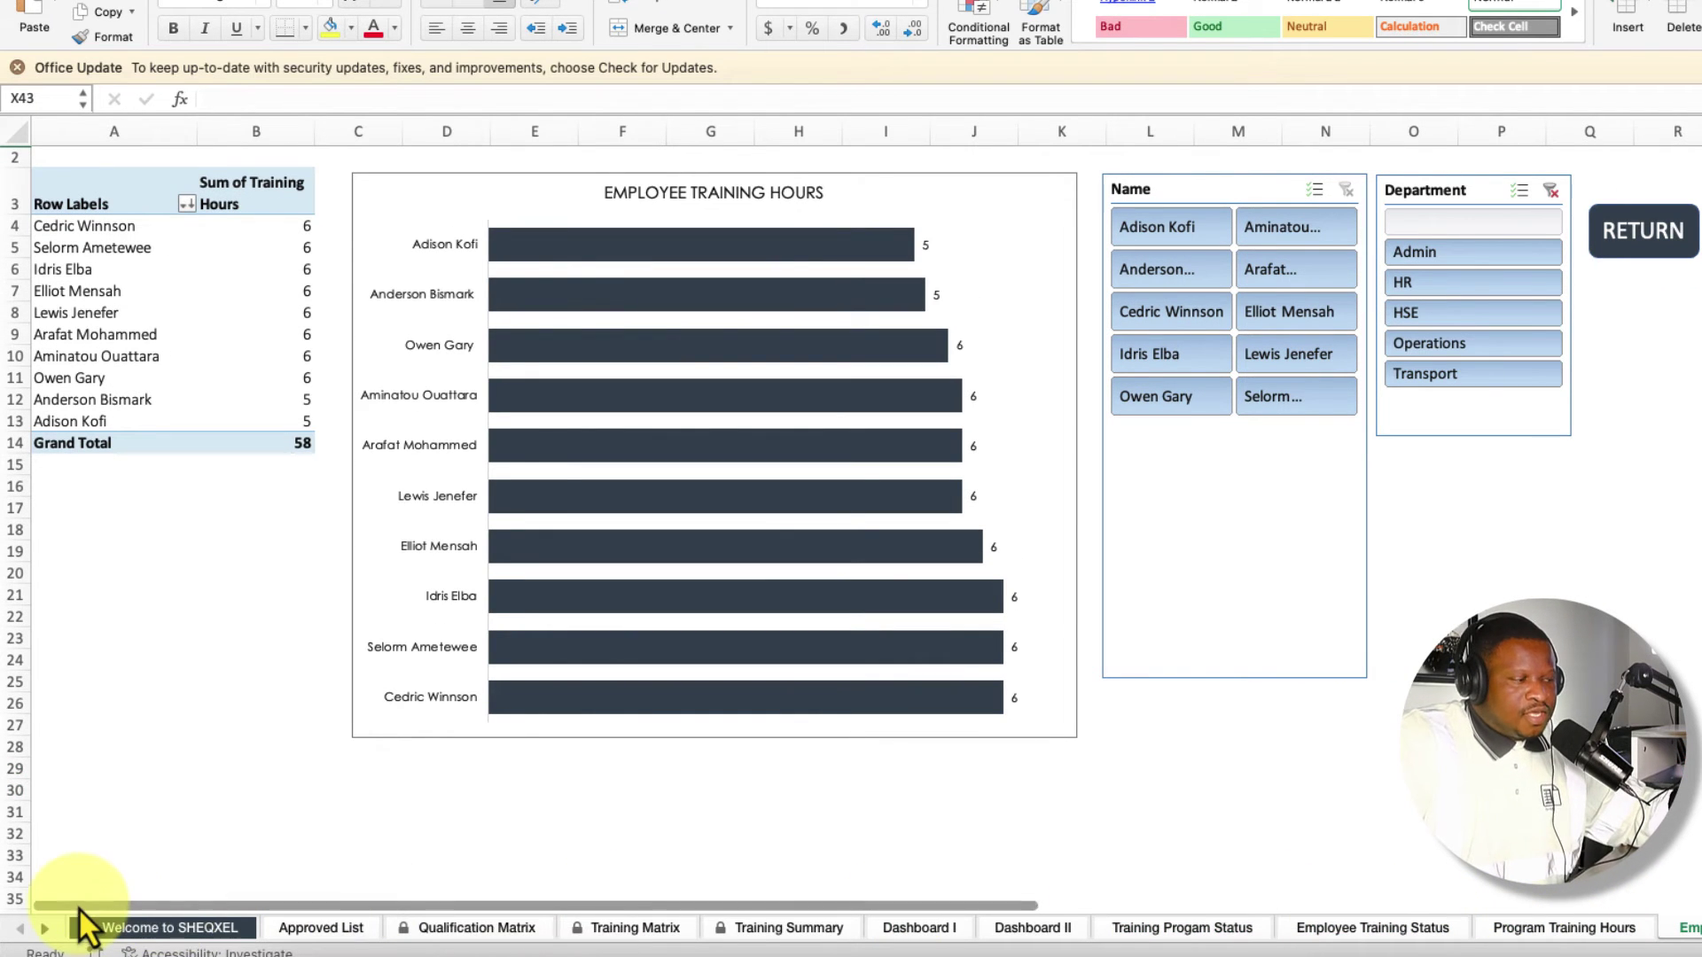
left_click(44, 928)
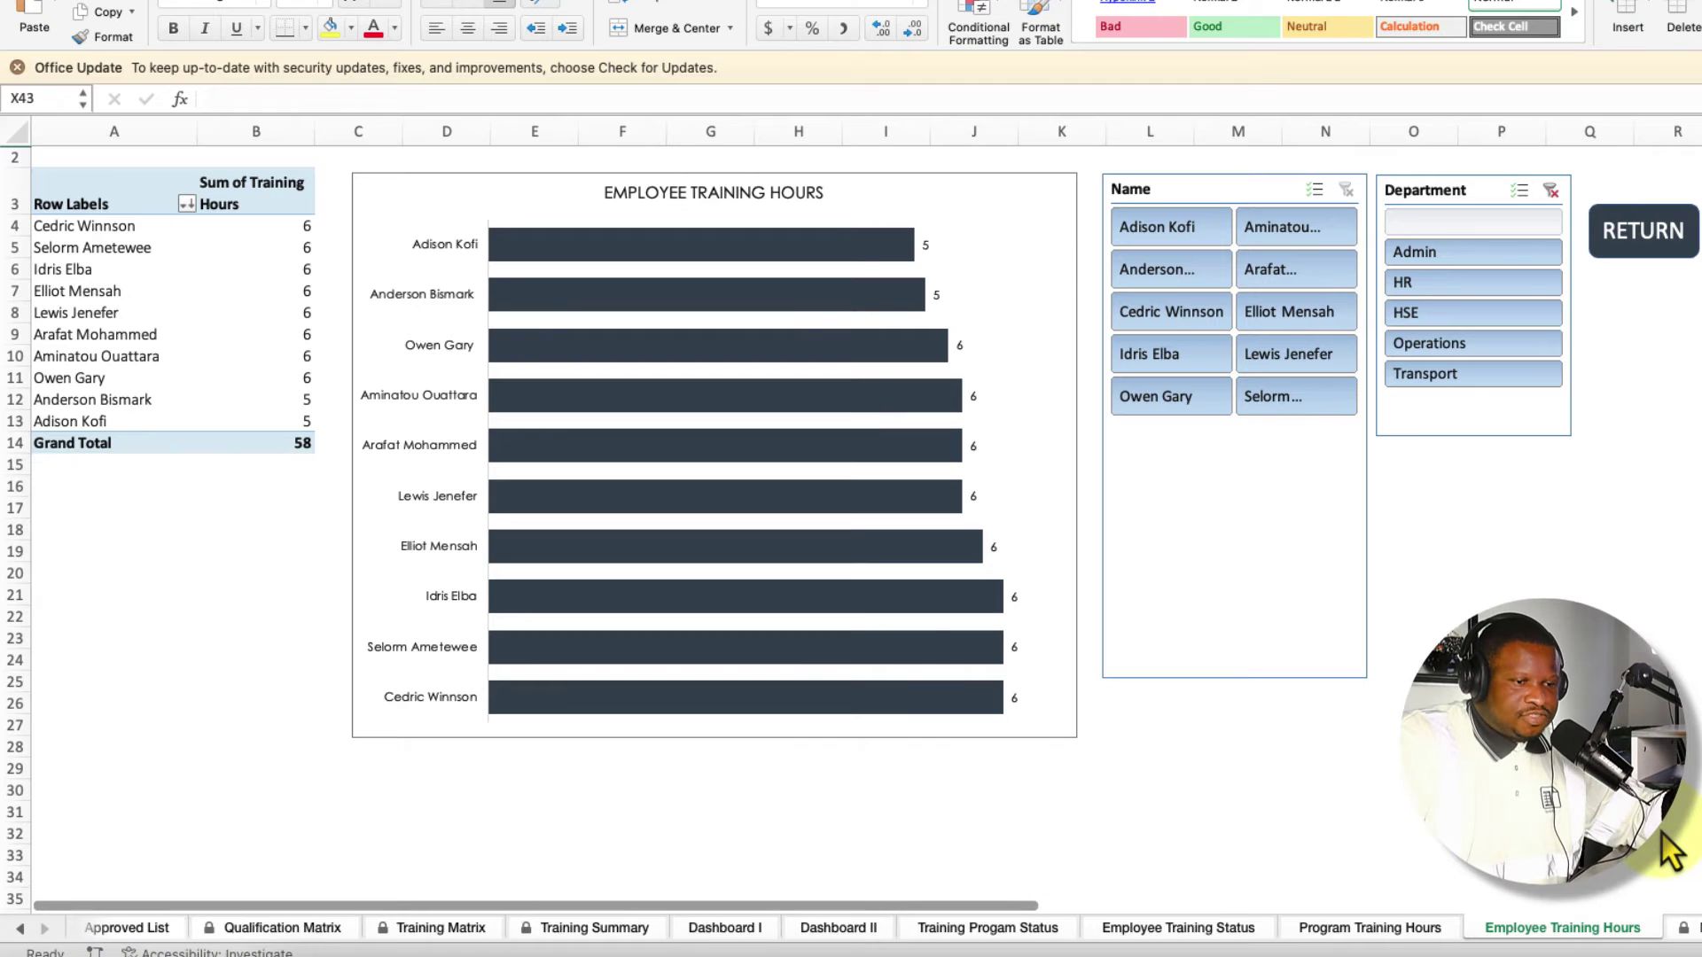
key("ctrl+Page_Down")
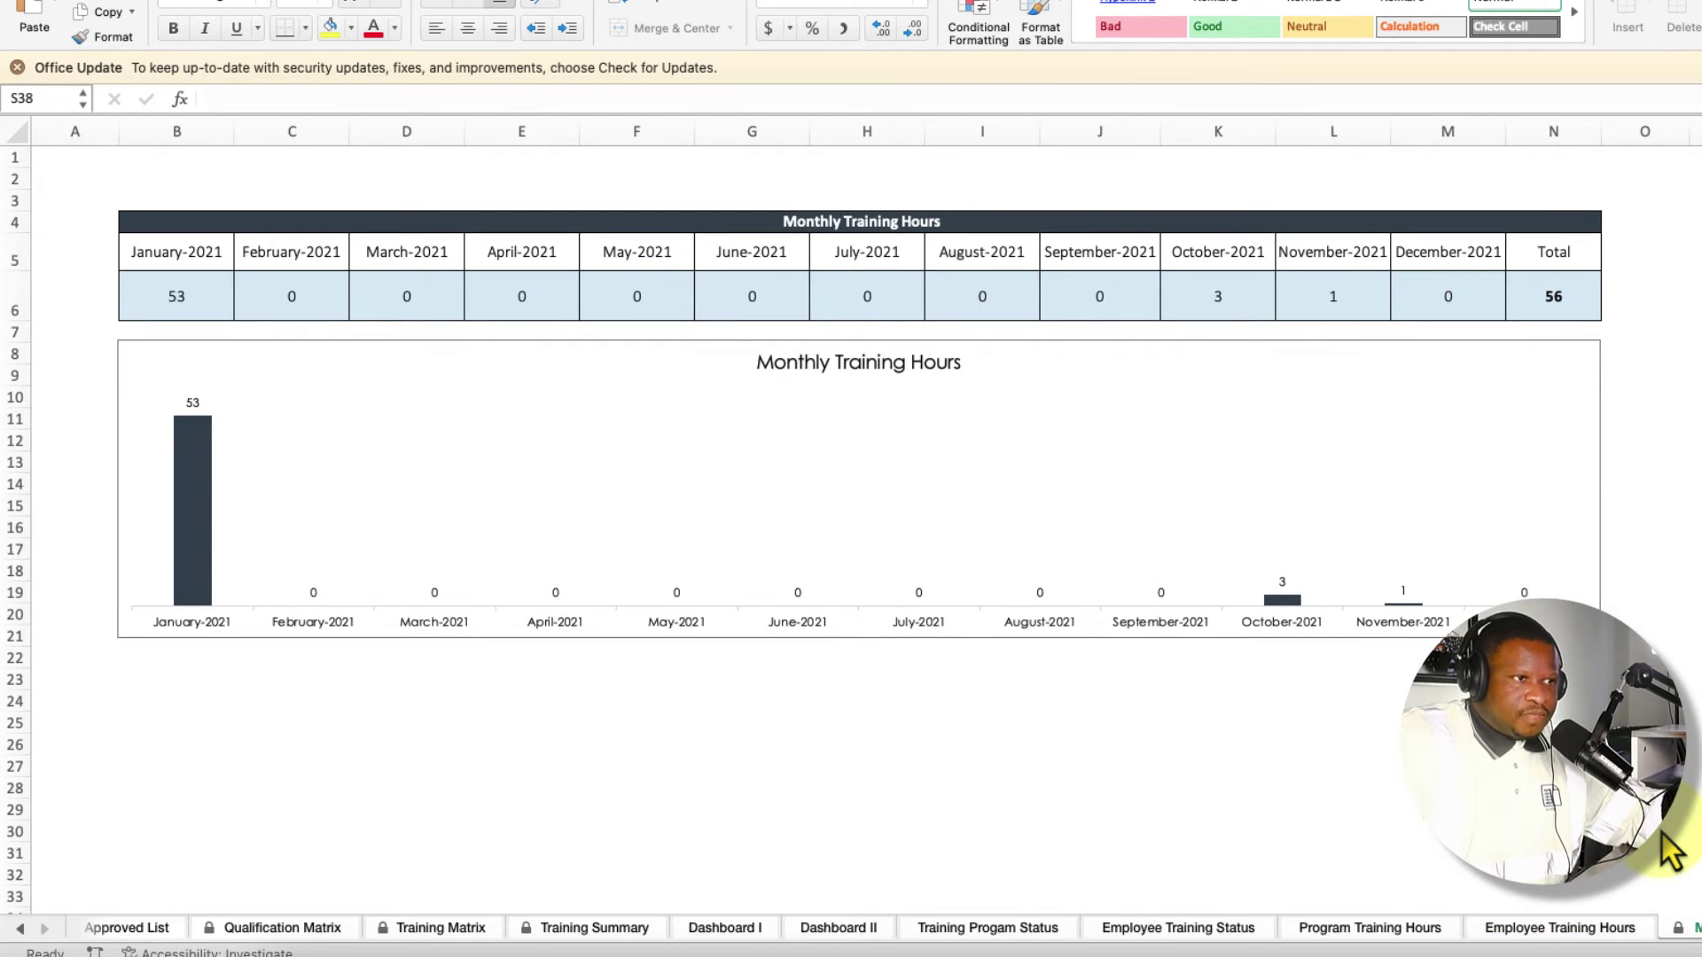
left_click(444, 928)
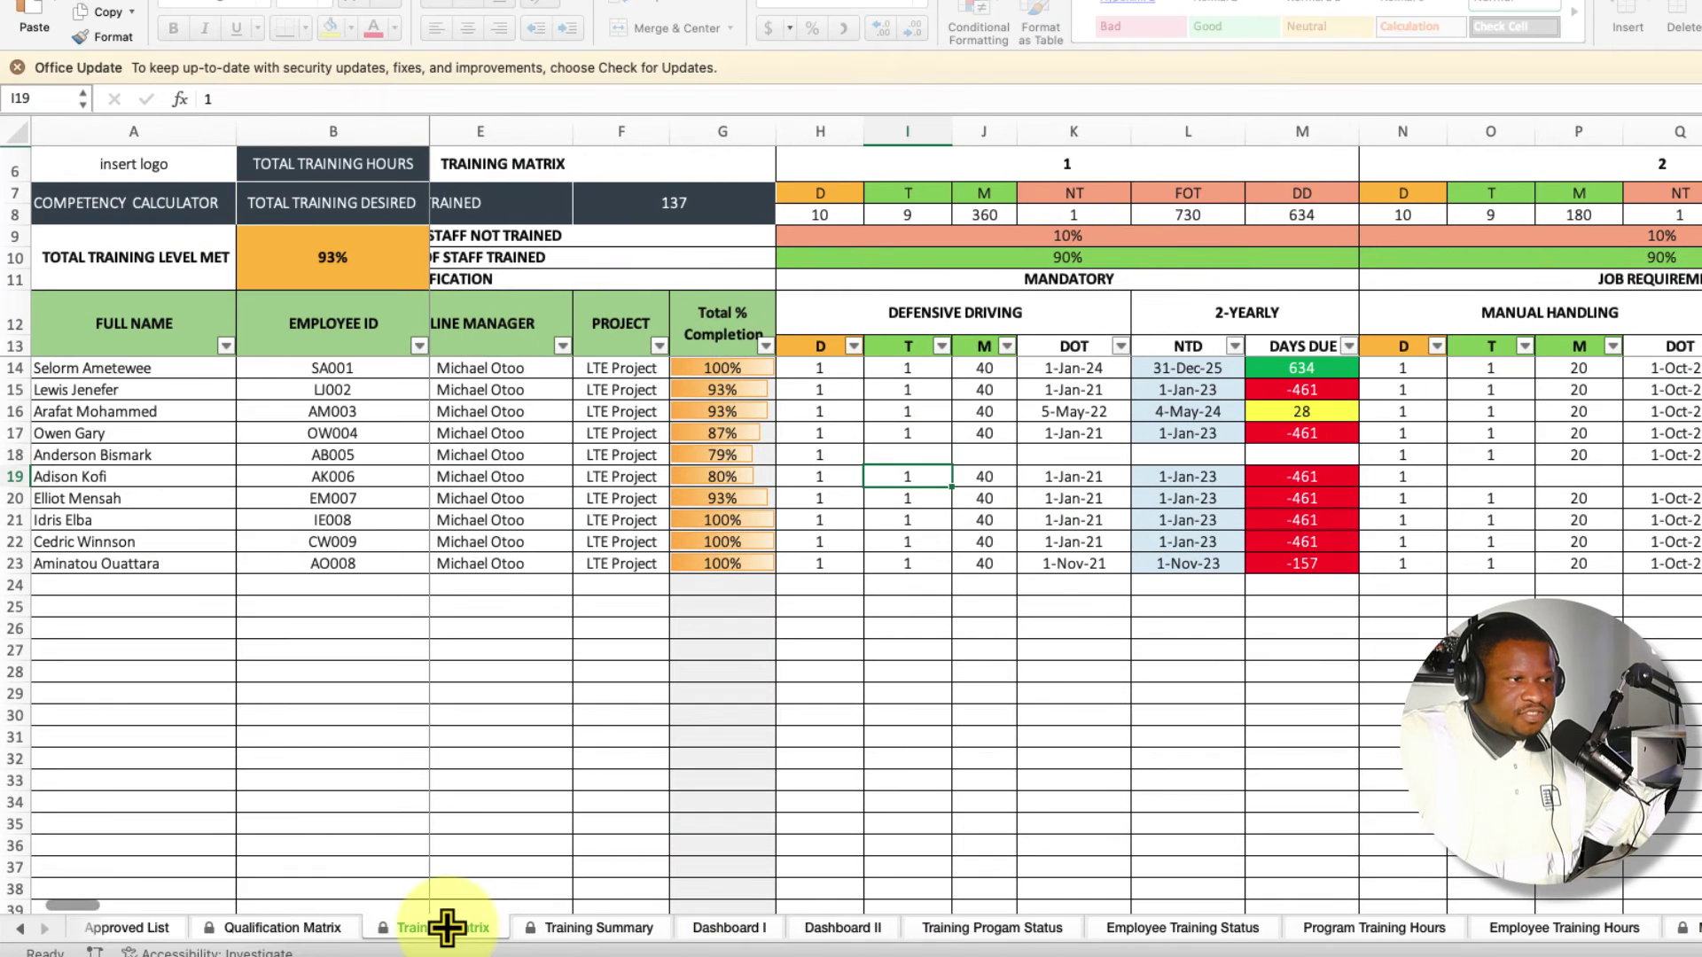
scroll(1432, 543, "right", 7)
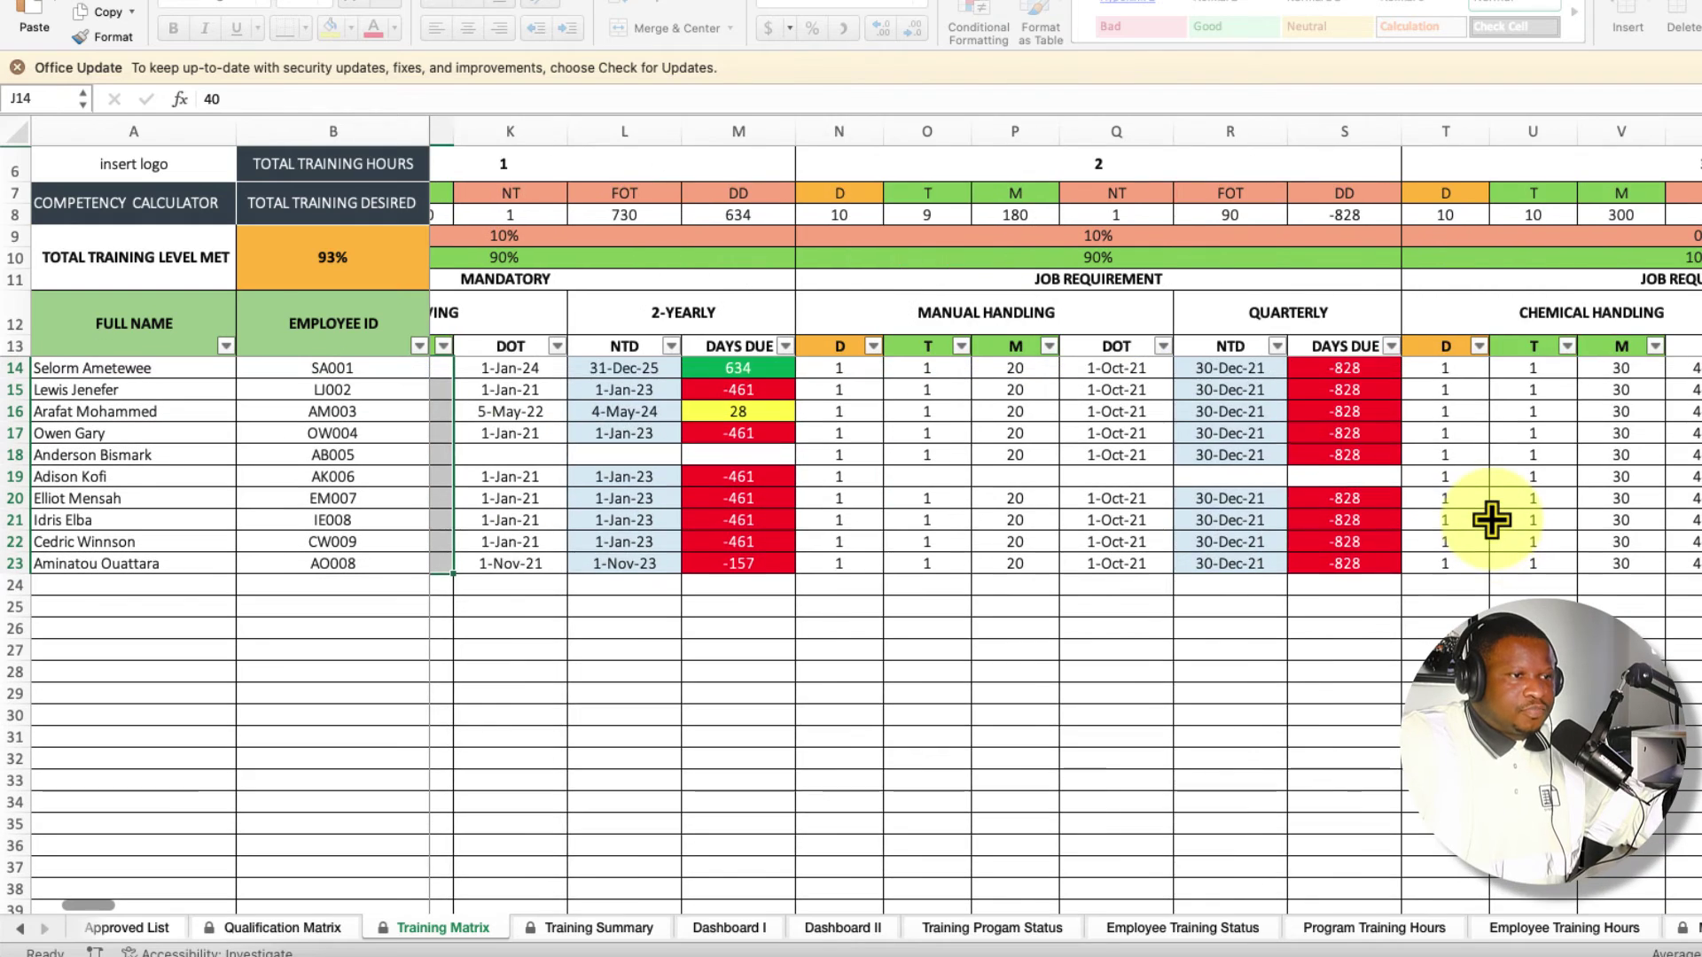
scroll(1491, 520, "left", 7)
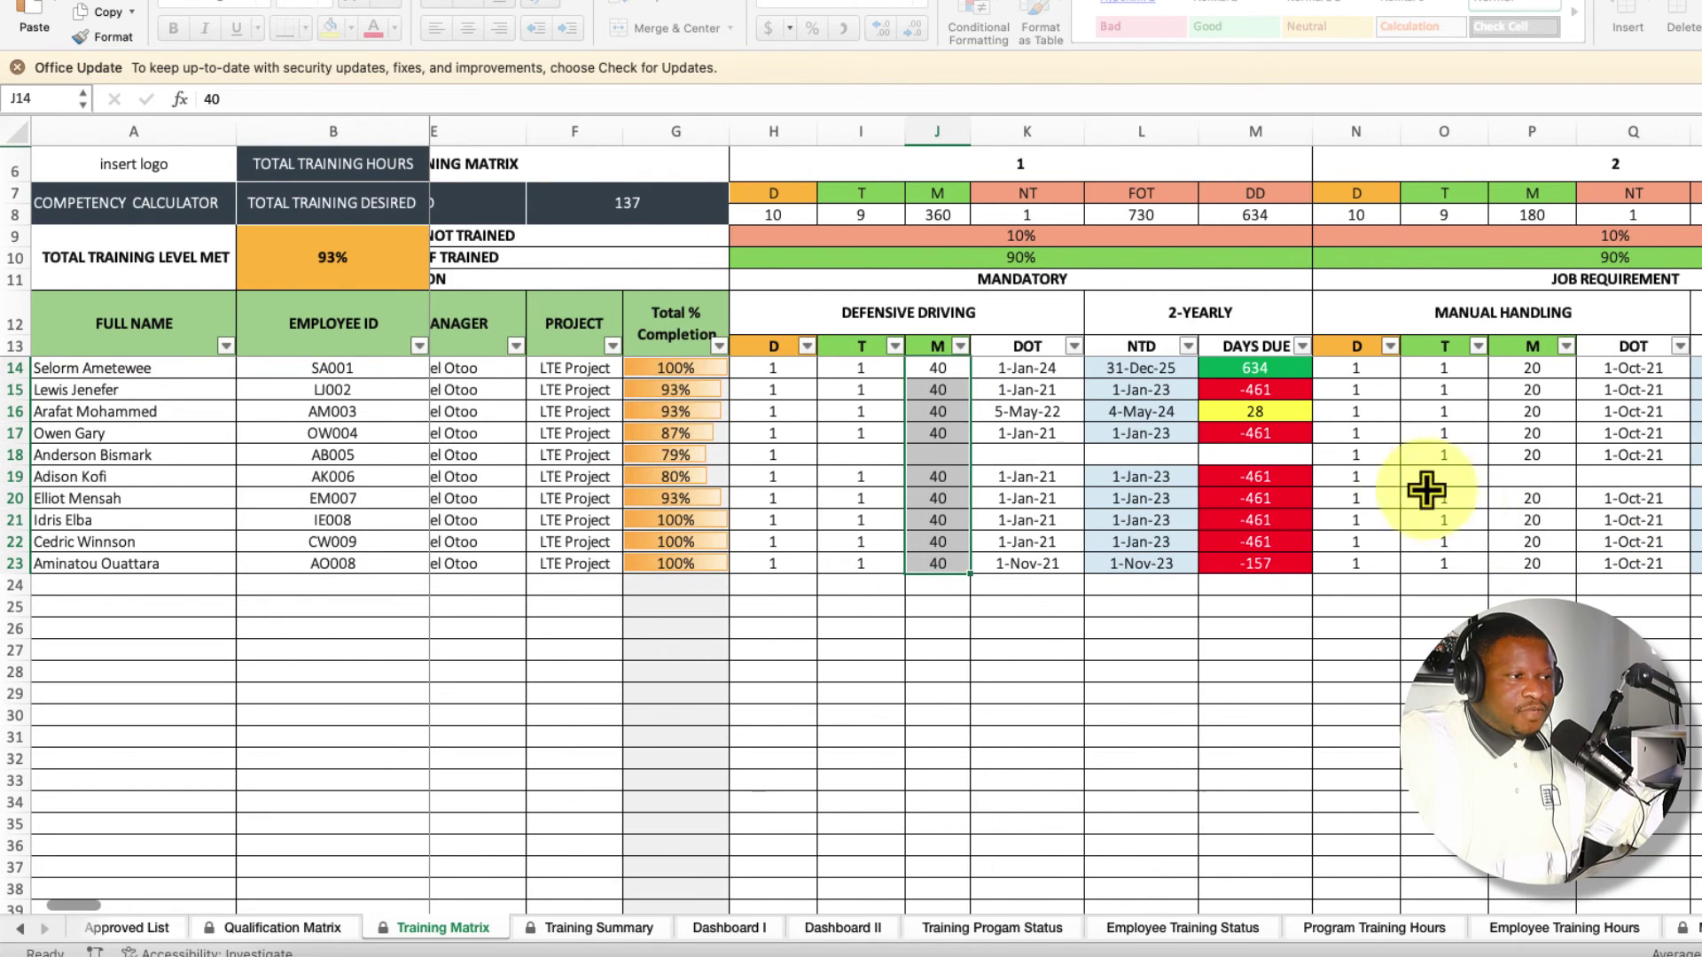
left_click(1145, 369)
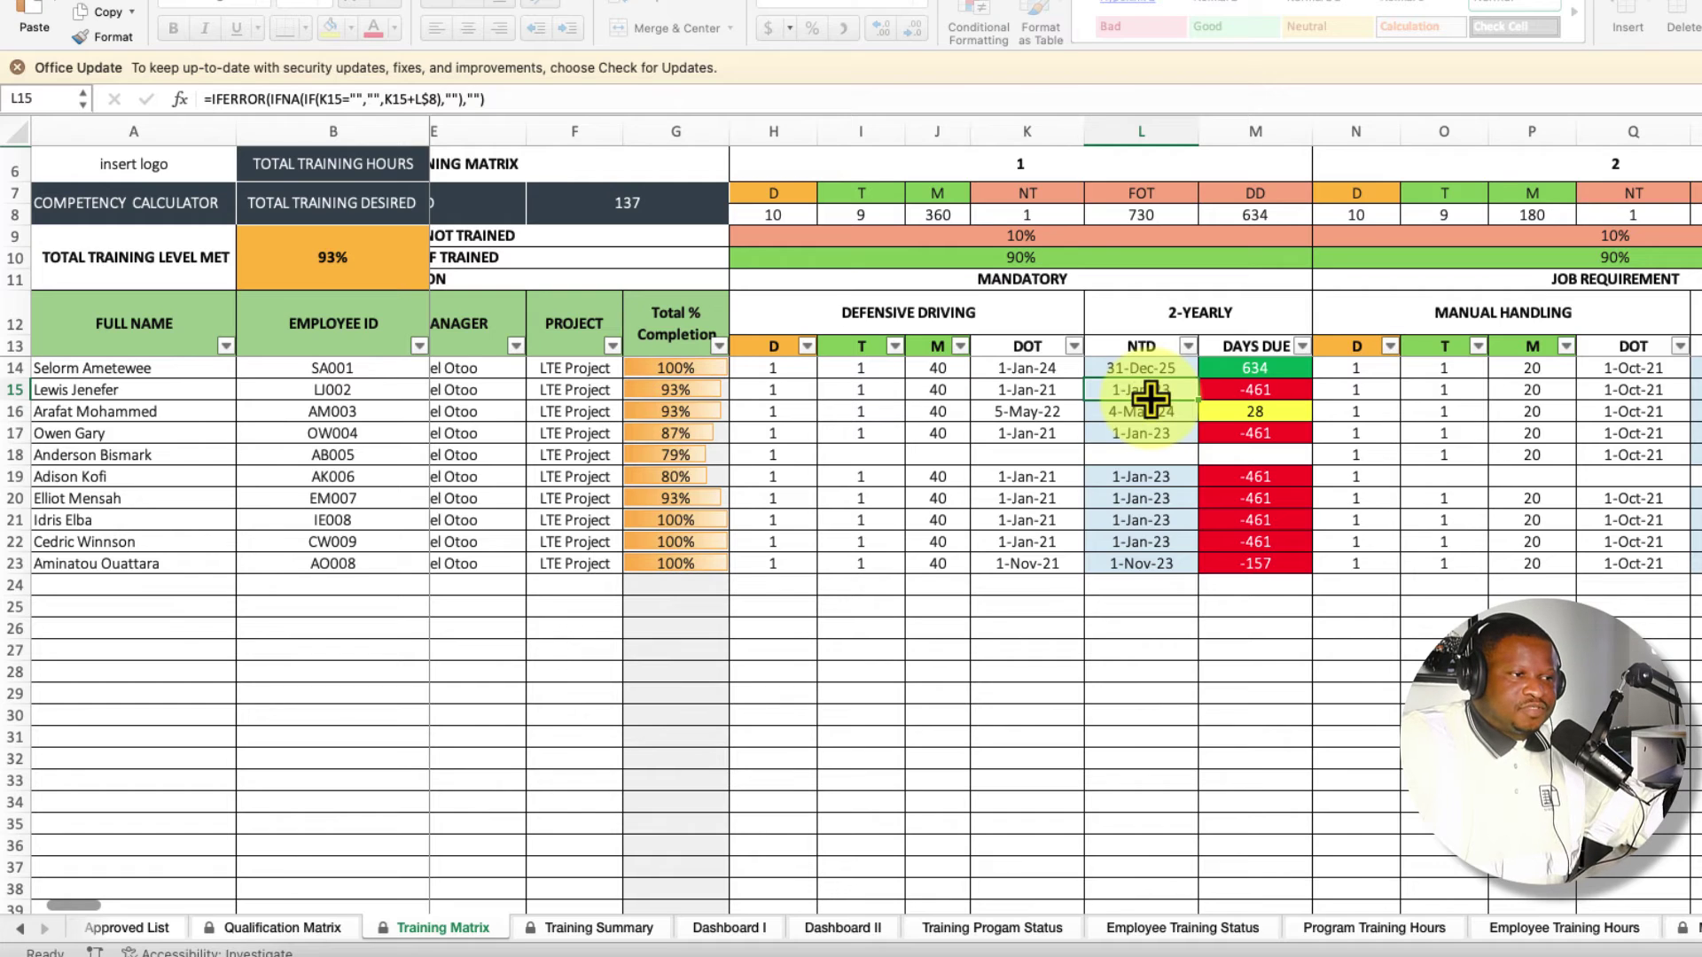
left_click(1691, 927)
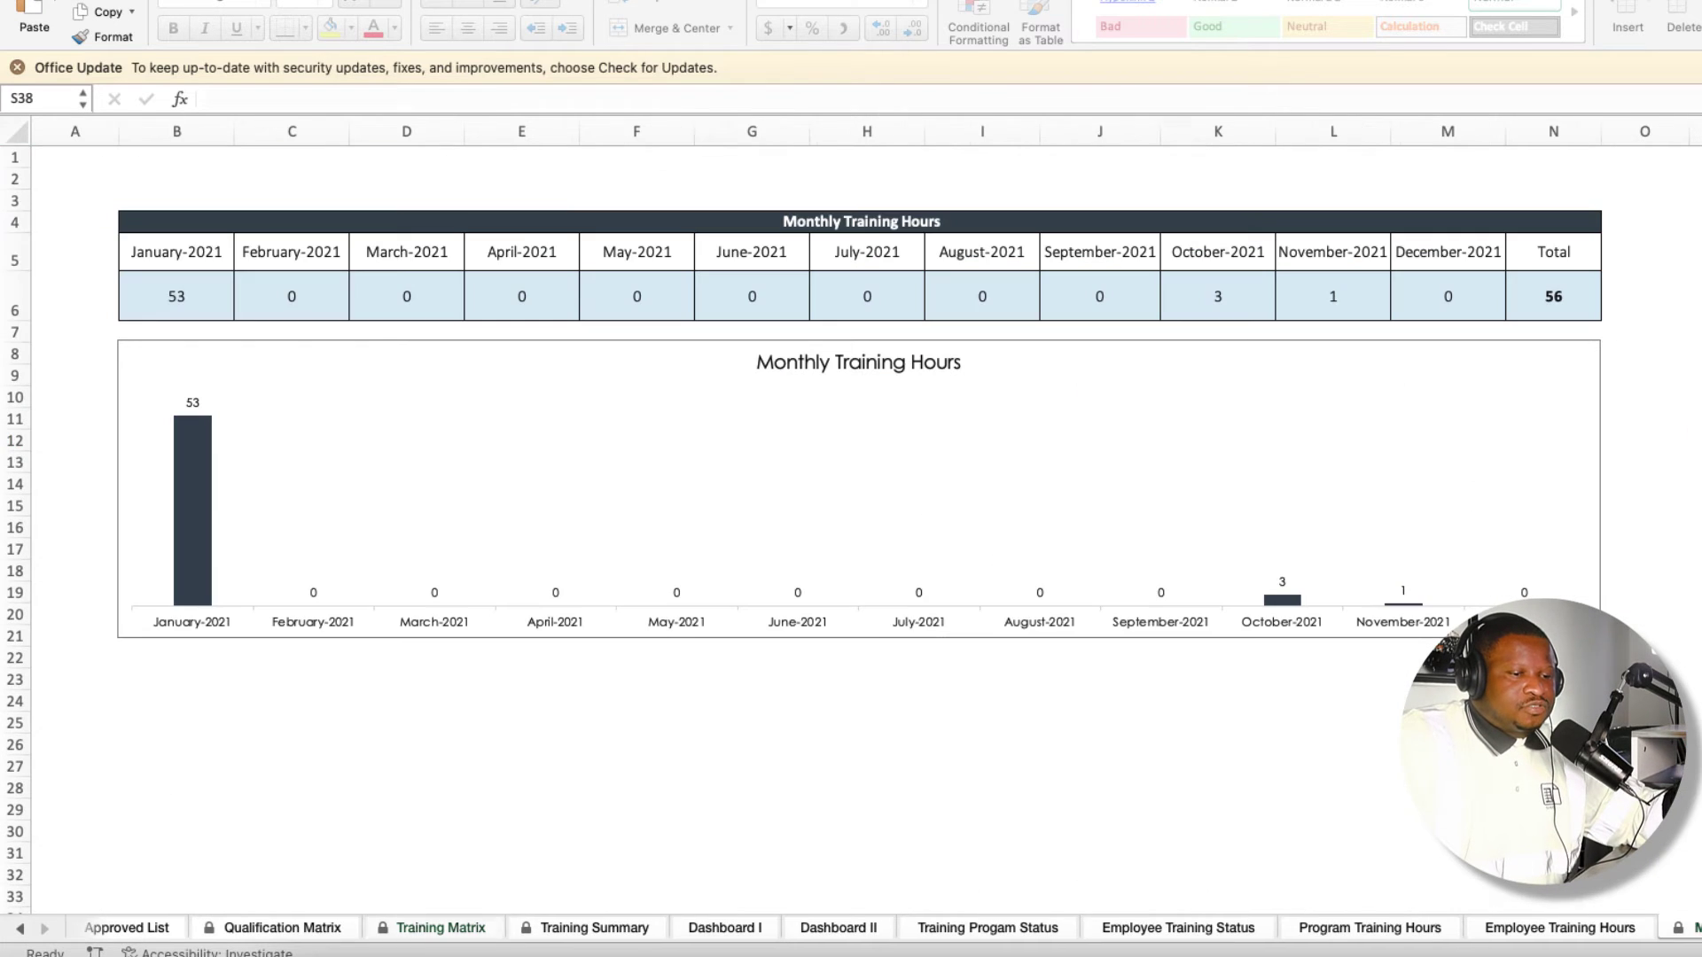
left_click(208, 255)
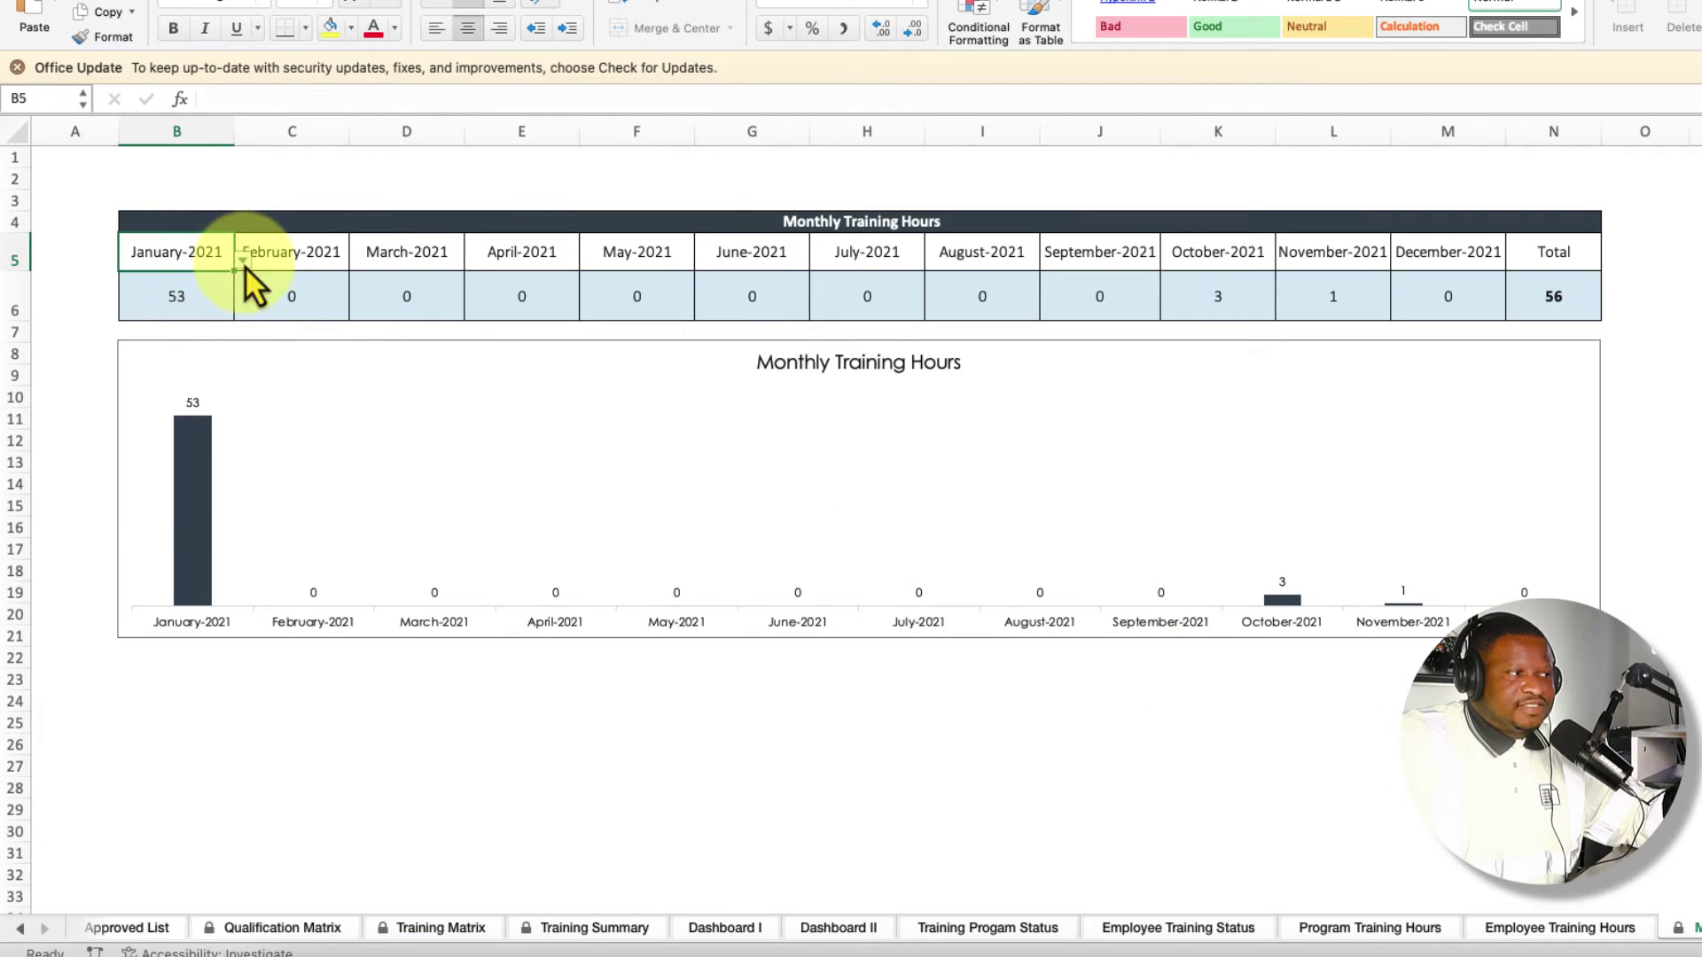
left_click(245, 264)
key("Down")
key("Down")
key("Down")
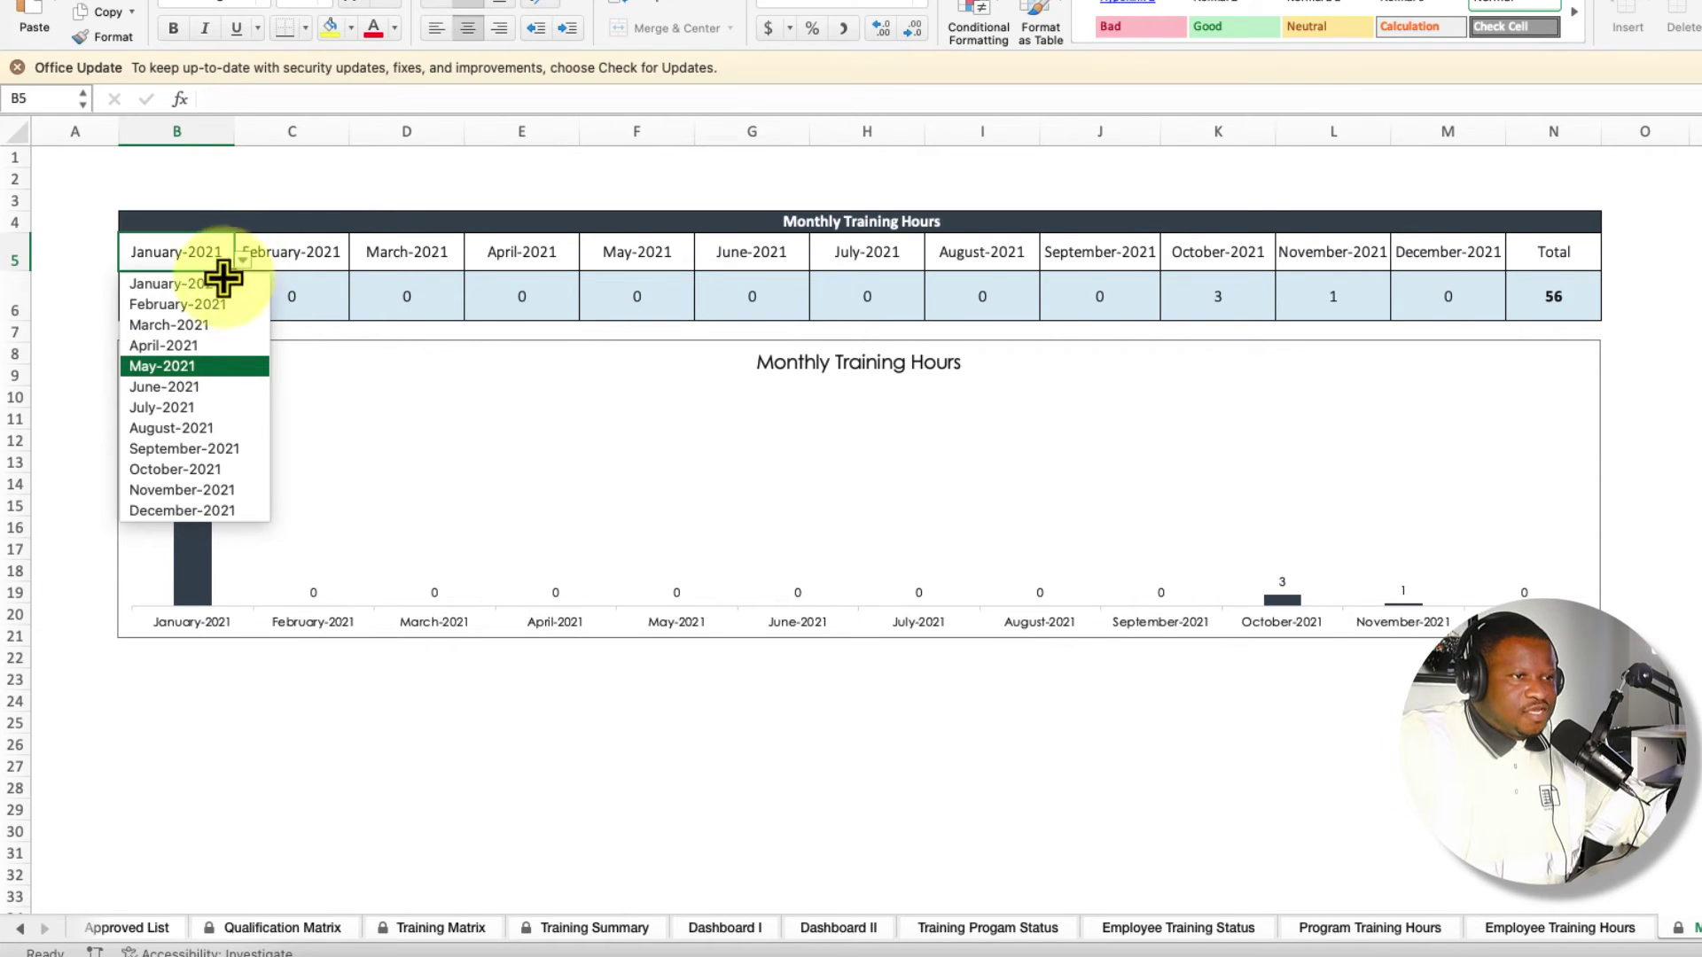
left_click(223, 282)
left_click(182, 307)
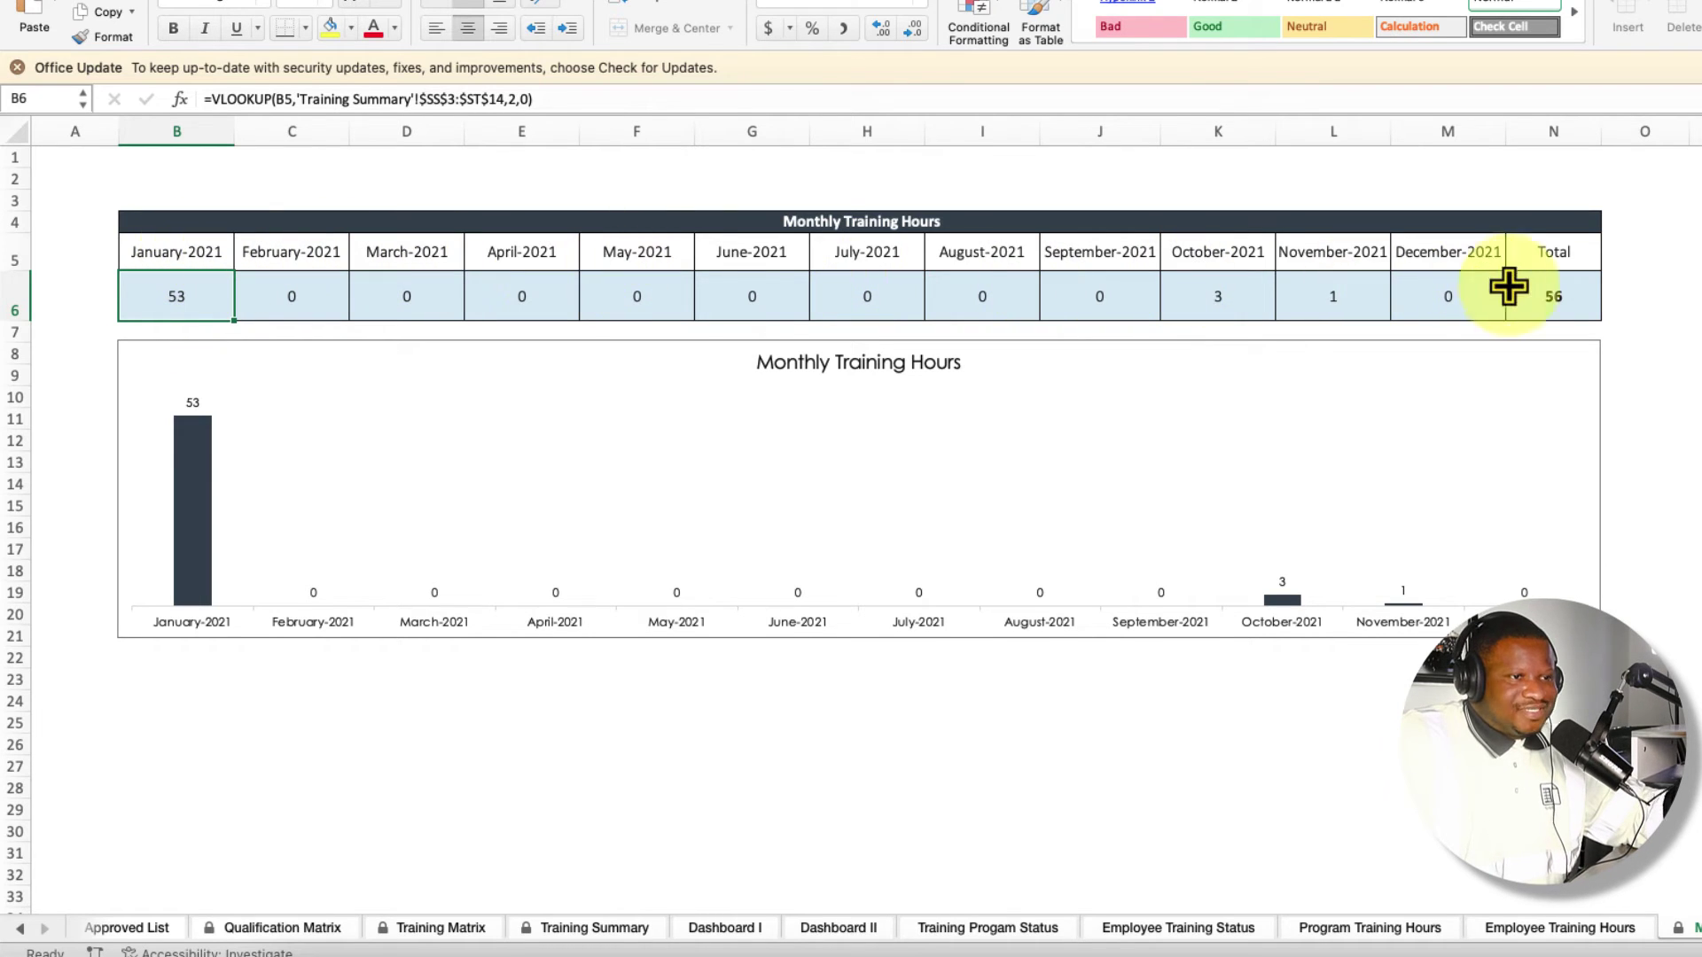
left_click(1559, 290)
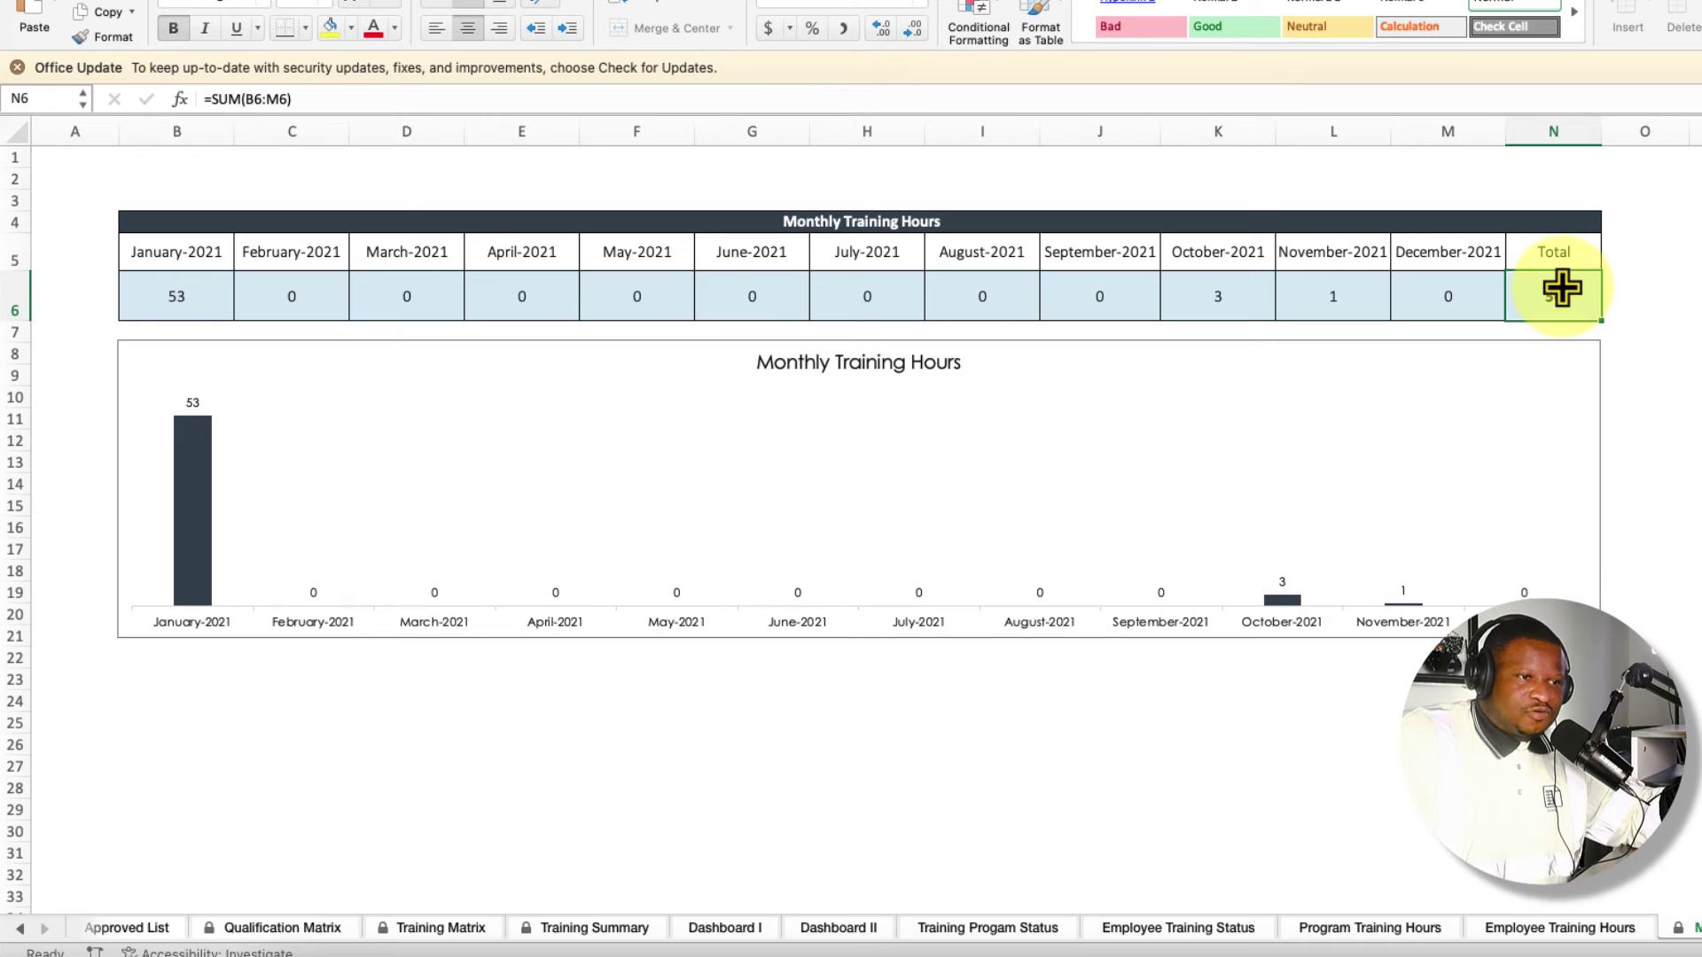
left_click(226, 255)
left_click(242, 259)
scroll(228, 363, "down", 2)
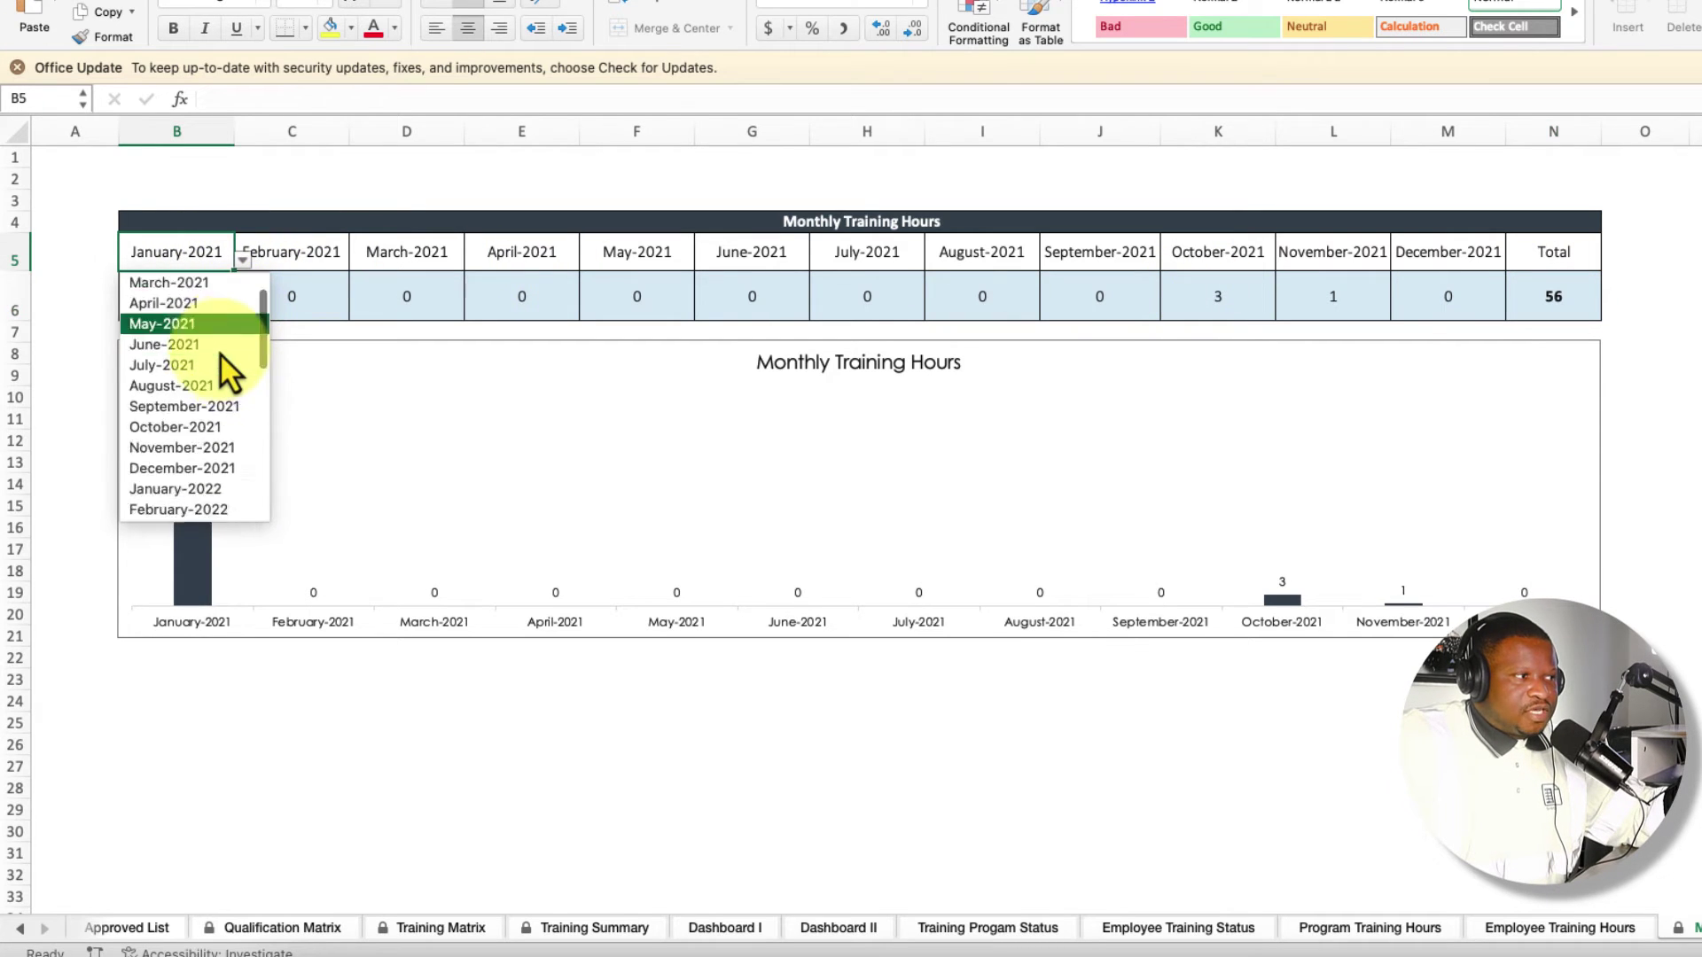
scroll(229, 368, "down", 3)
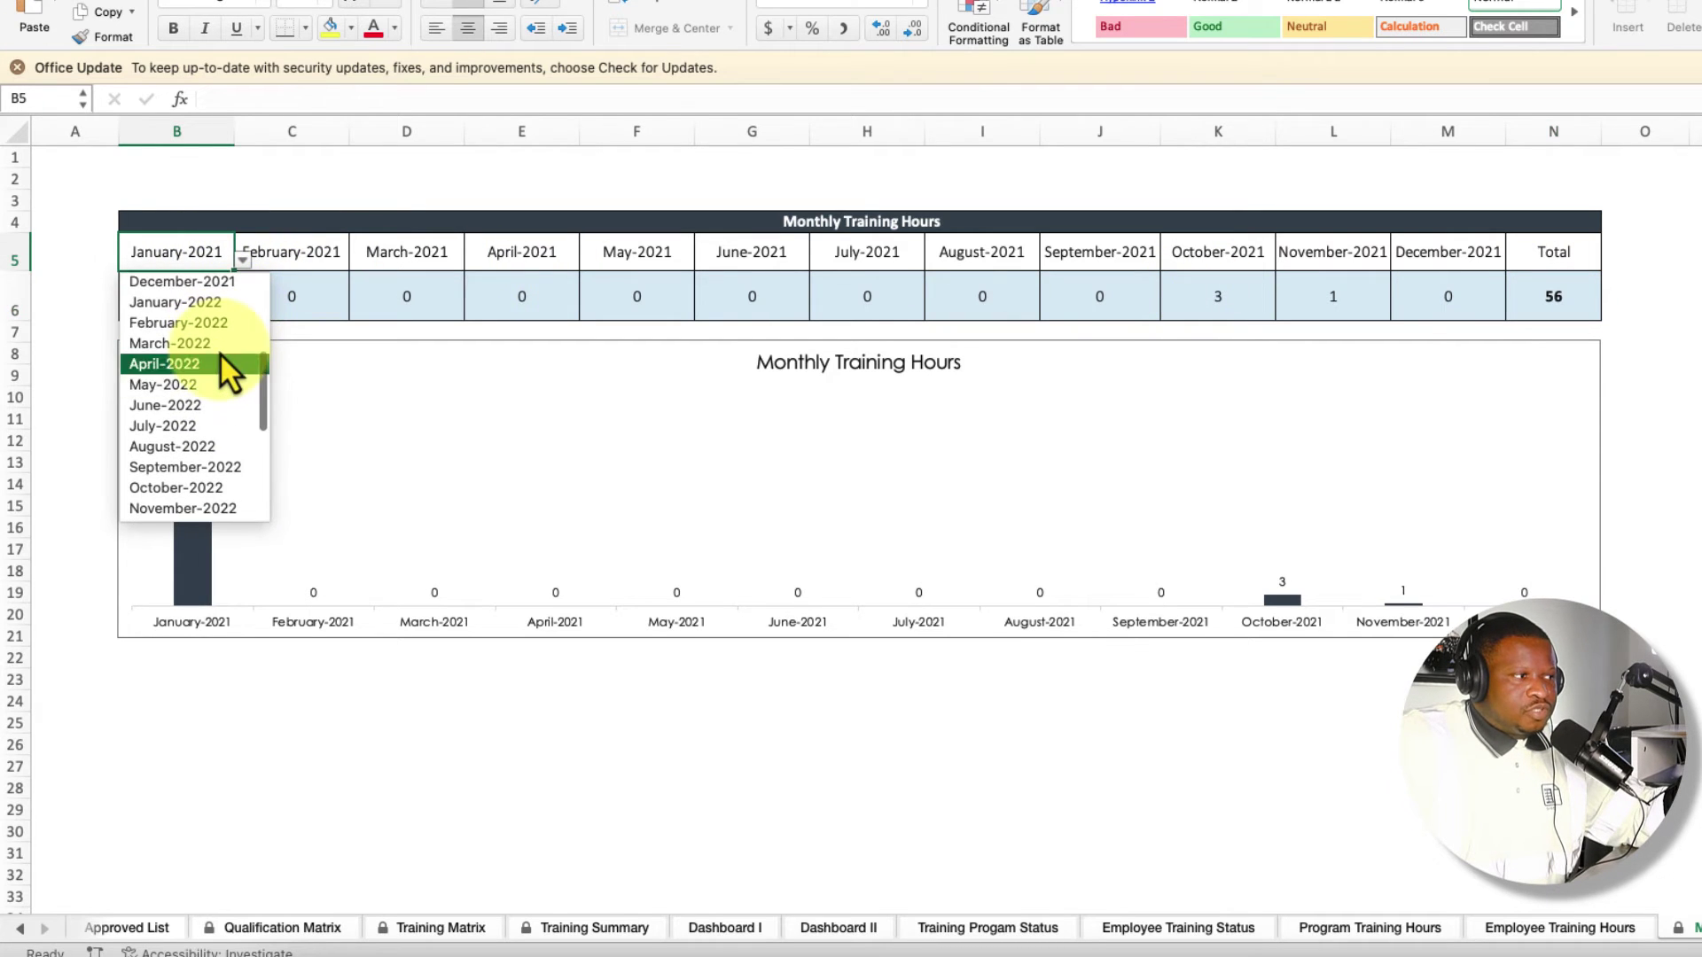
left_click(214, 301)
left_click(332, 258)
left_click(356, 261)
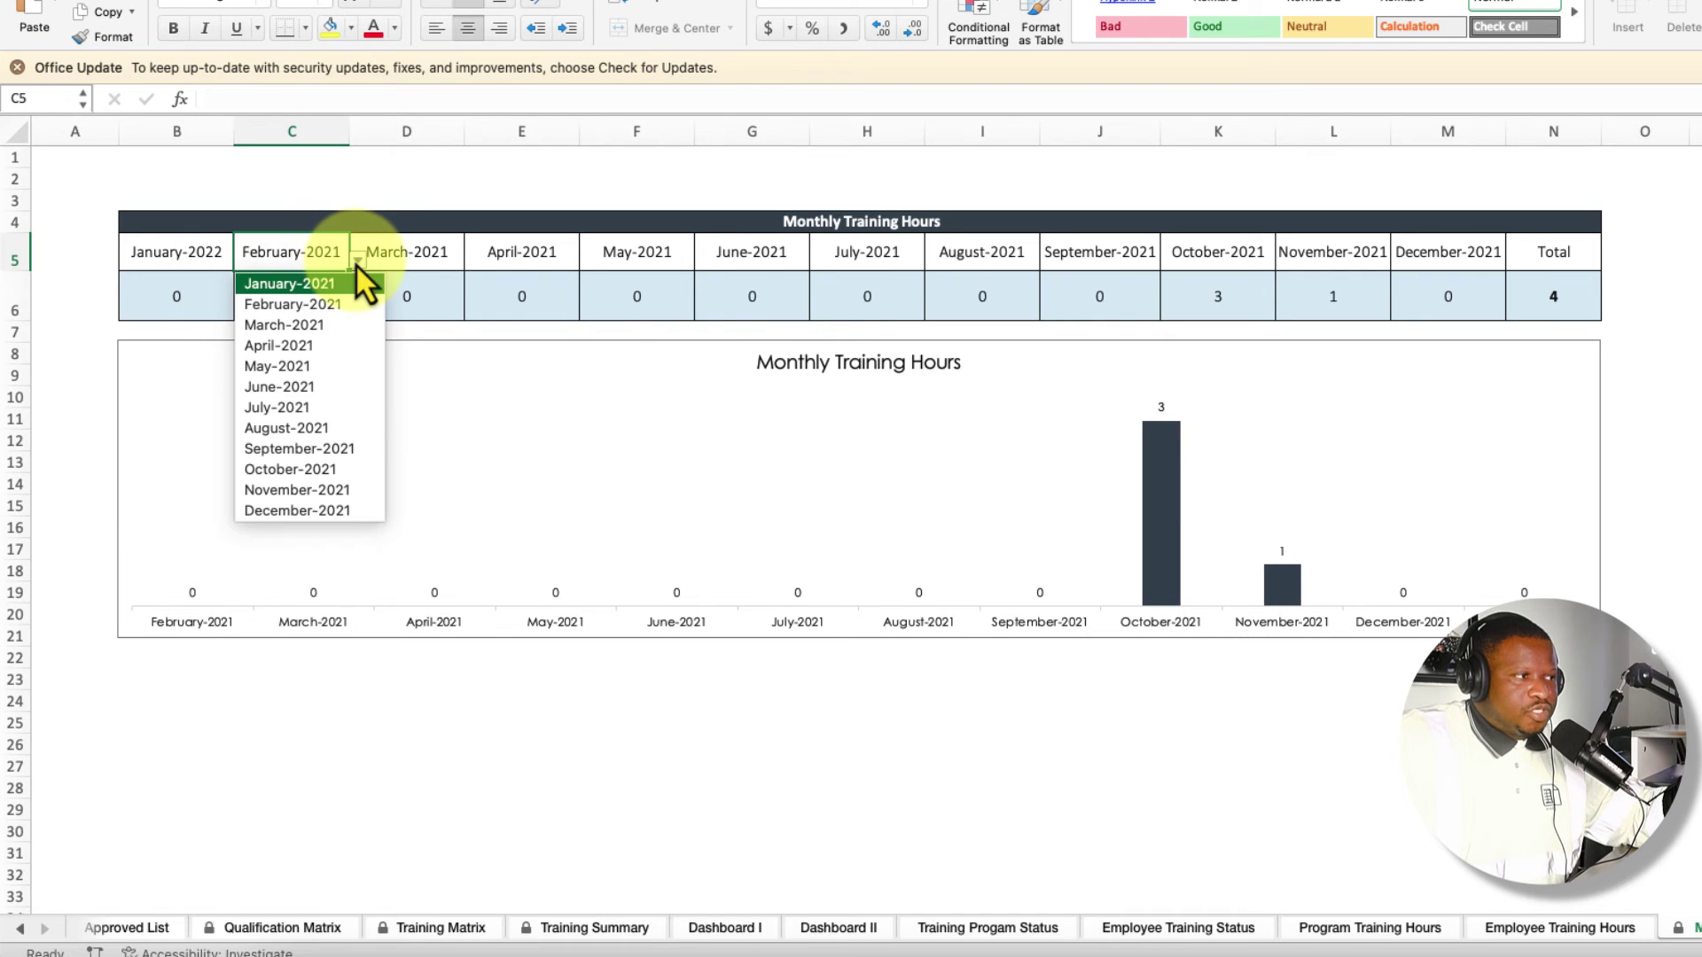
key("Down")
key("Down")
key("Down")
key("Down")
key("Down")
key("Down")
key("Down")
key("Down")
key("Down")
key("Down")
key("Down")
key("Down")
key("Down")
key("Down")
key("Down")
key("Down")
key("Down")
key("Down")
key("Down")
key("Down")
key("Up")
key("Up")
key("Up")
key("Up")
key("Up")
key("Up")
key("Up")
key("Up")
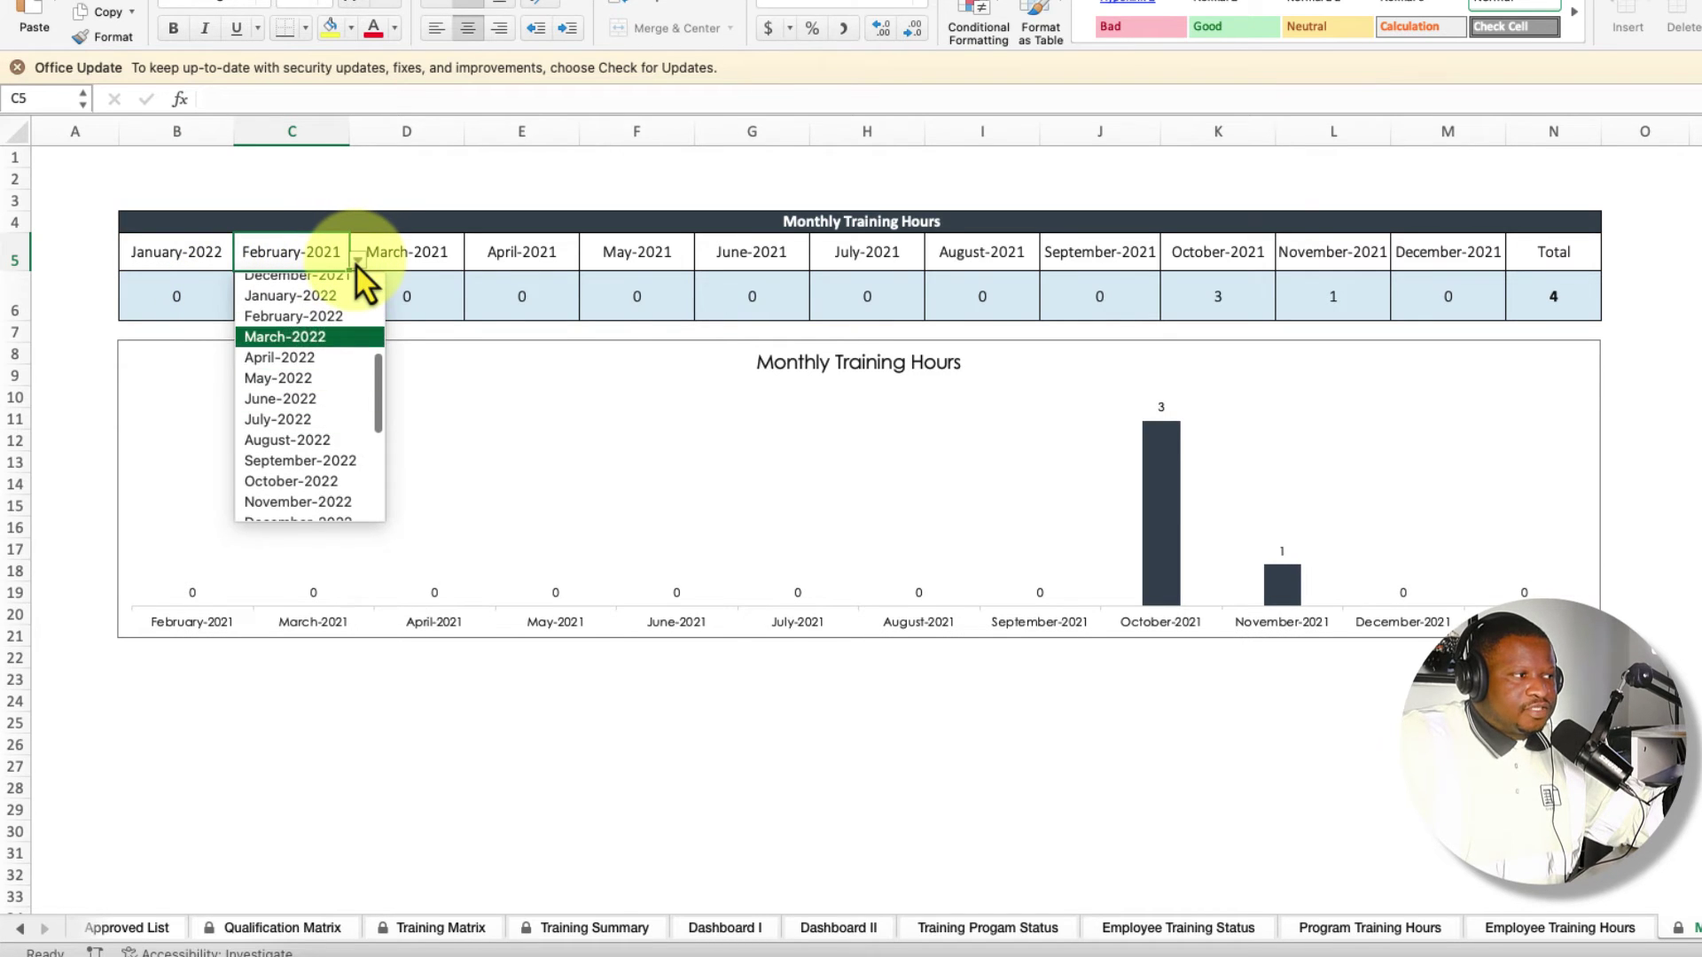
key("Up")
key("Return")
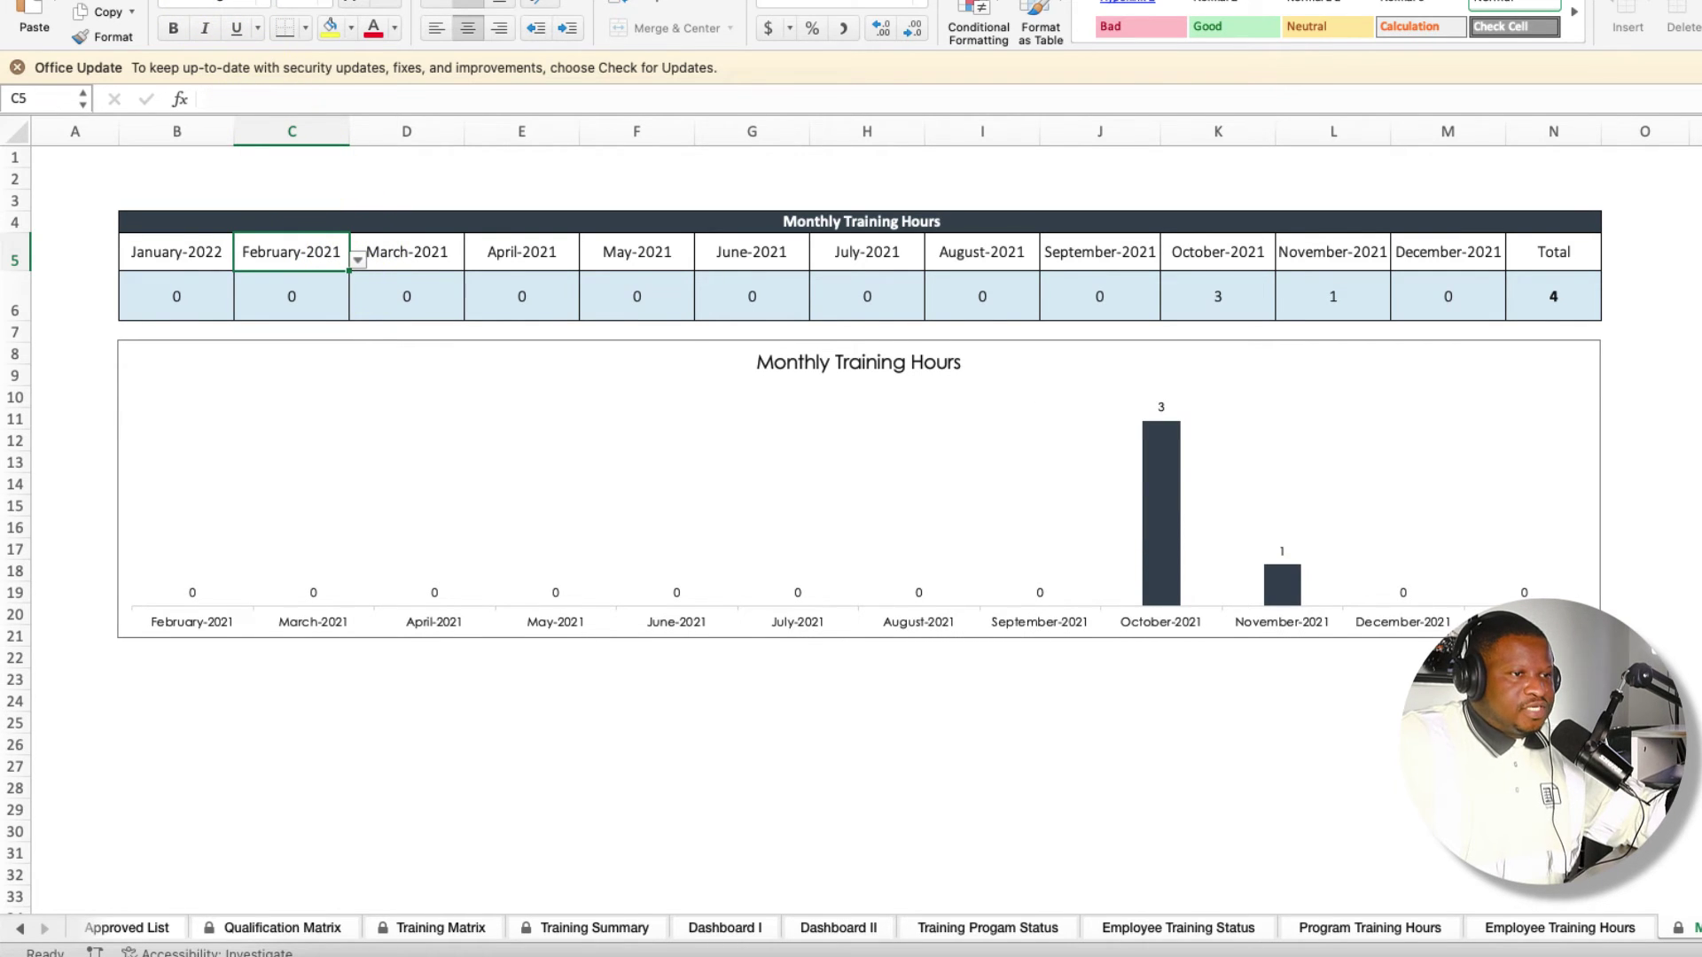
left_click(1448, 766)
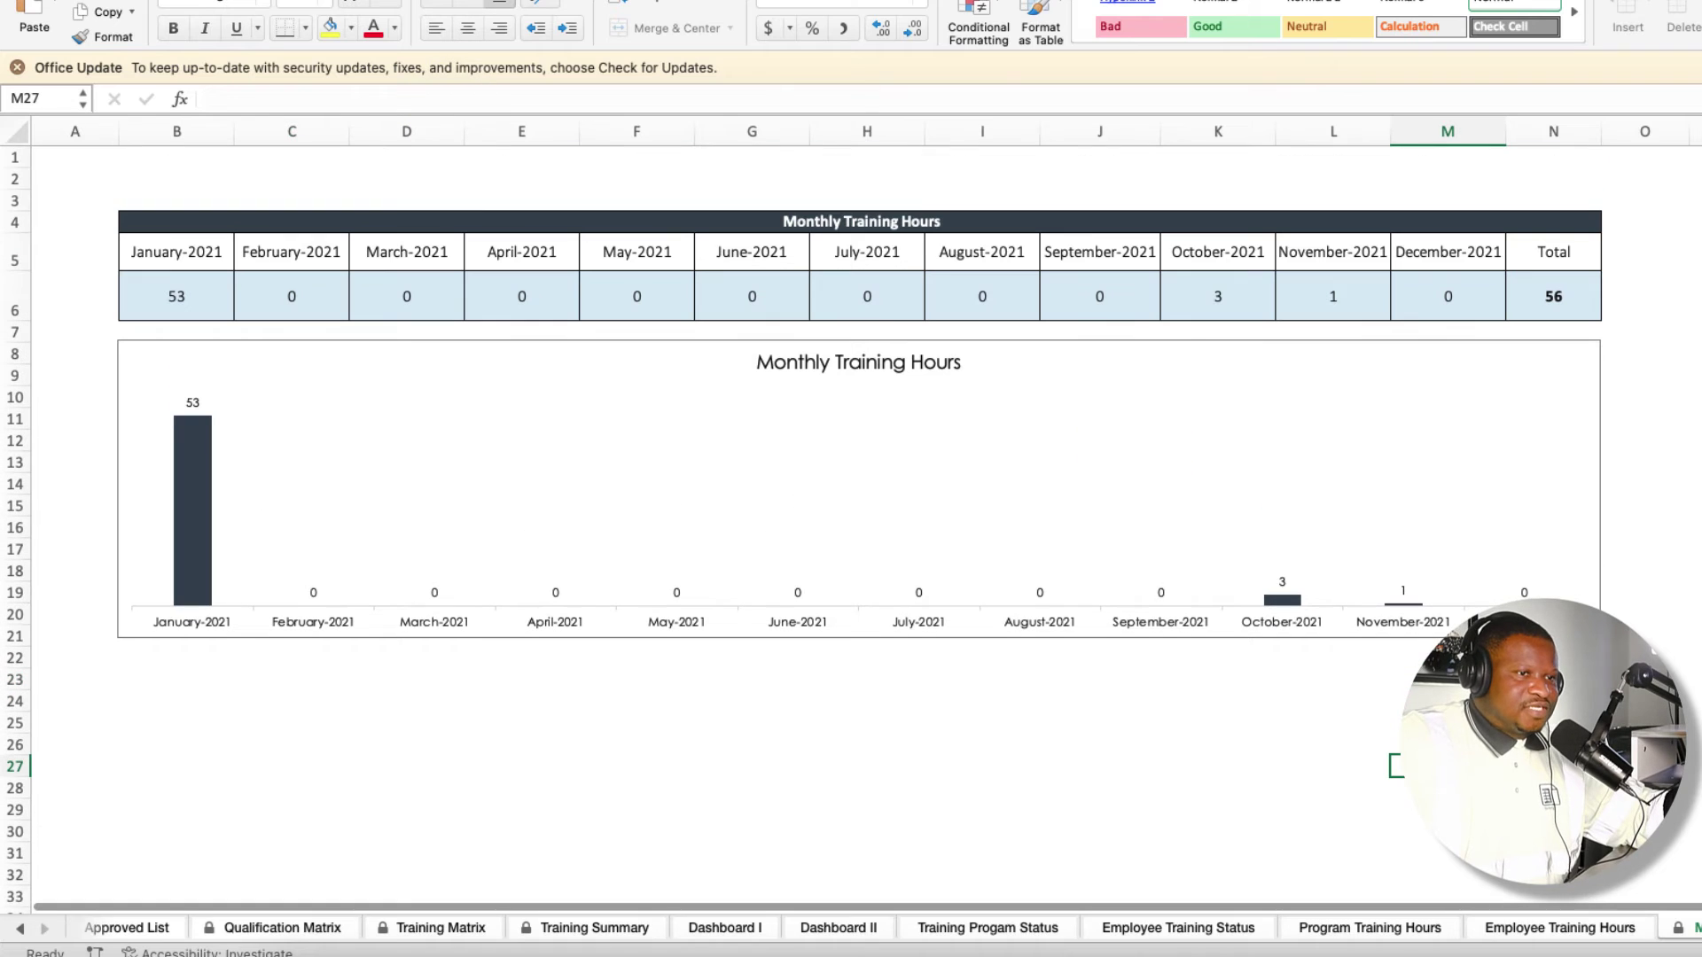
left_click(166, 256)
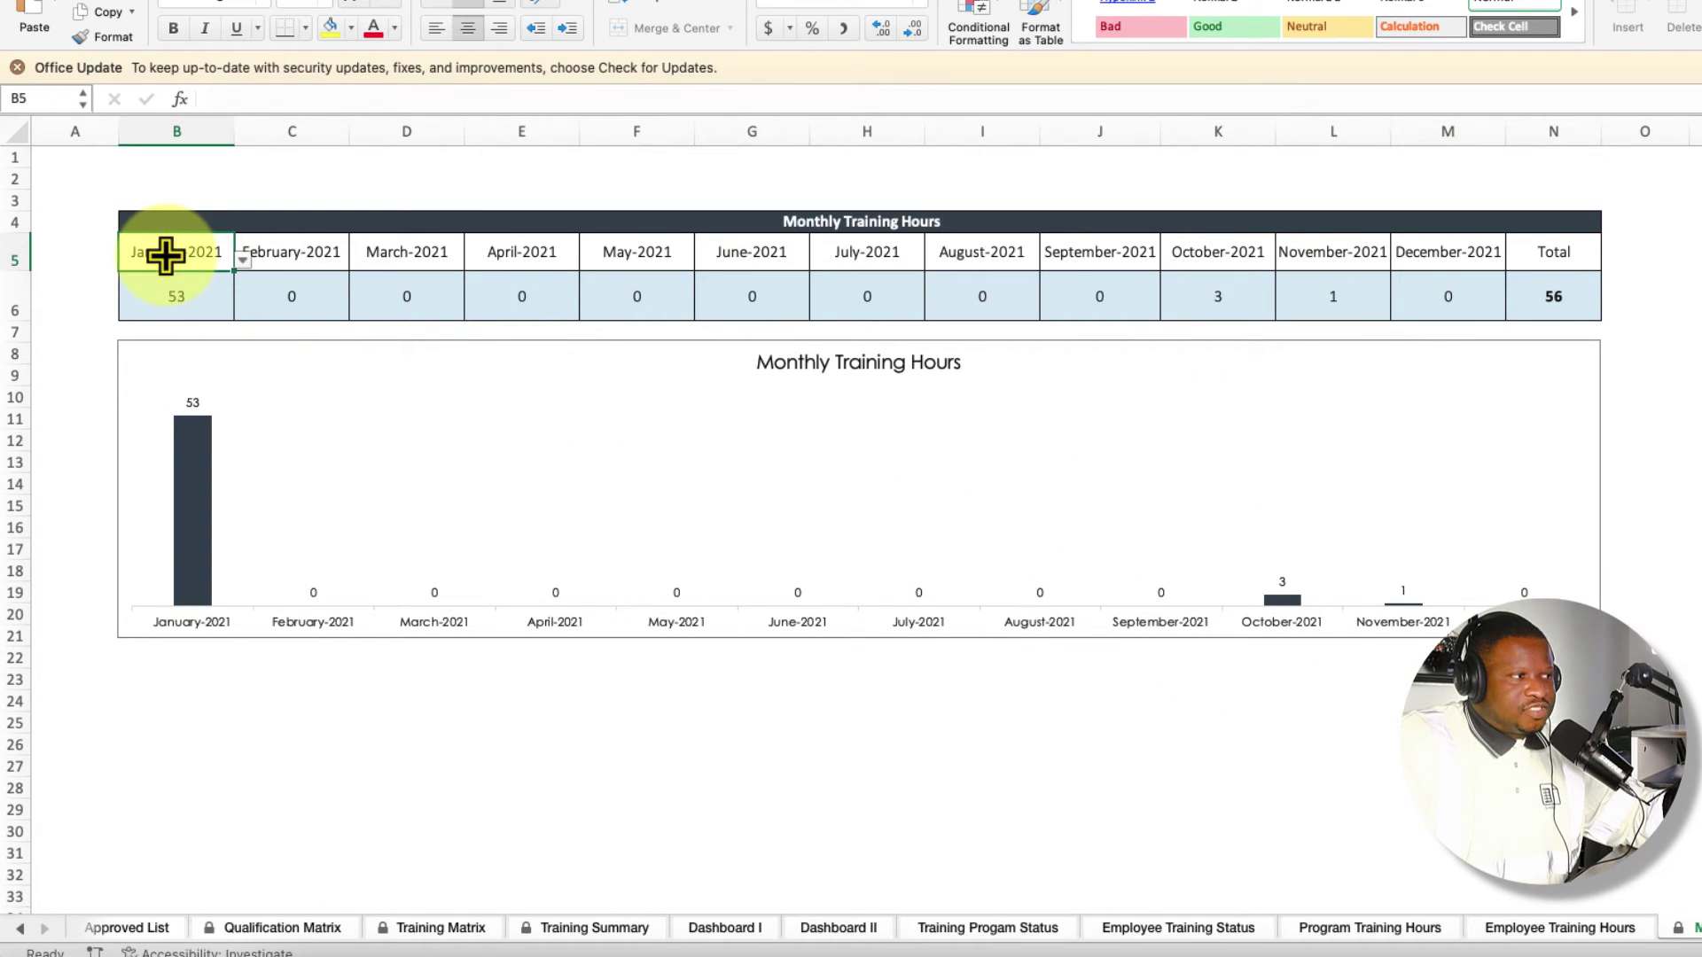
scroll(1500, 284, "down", 5)
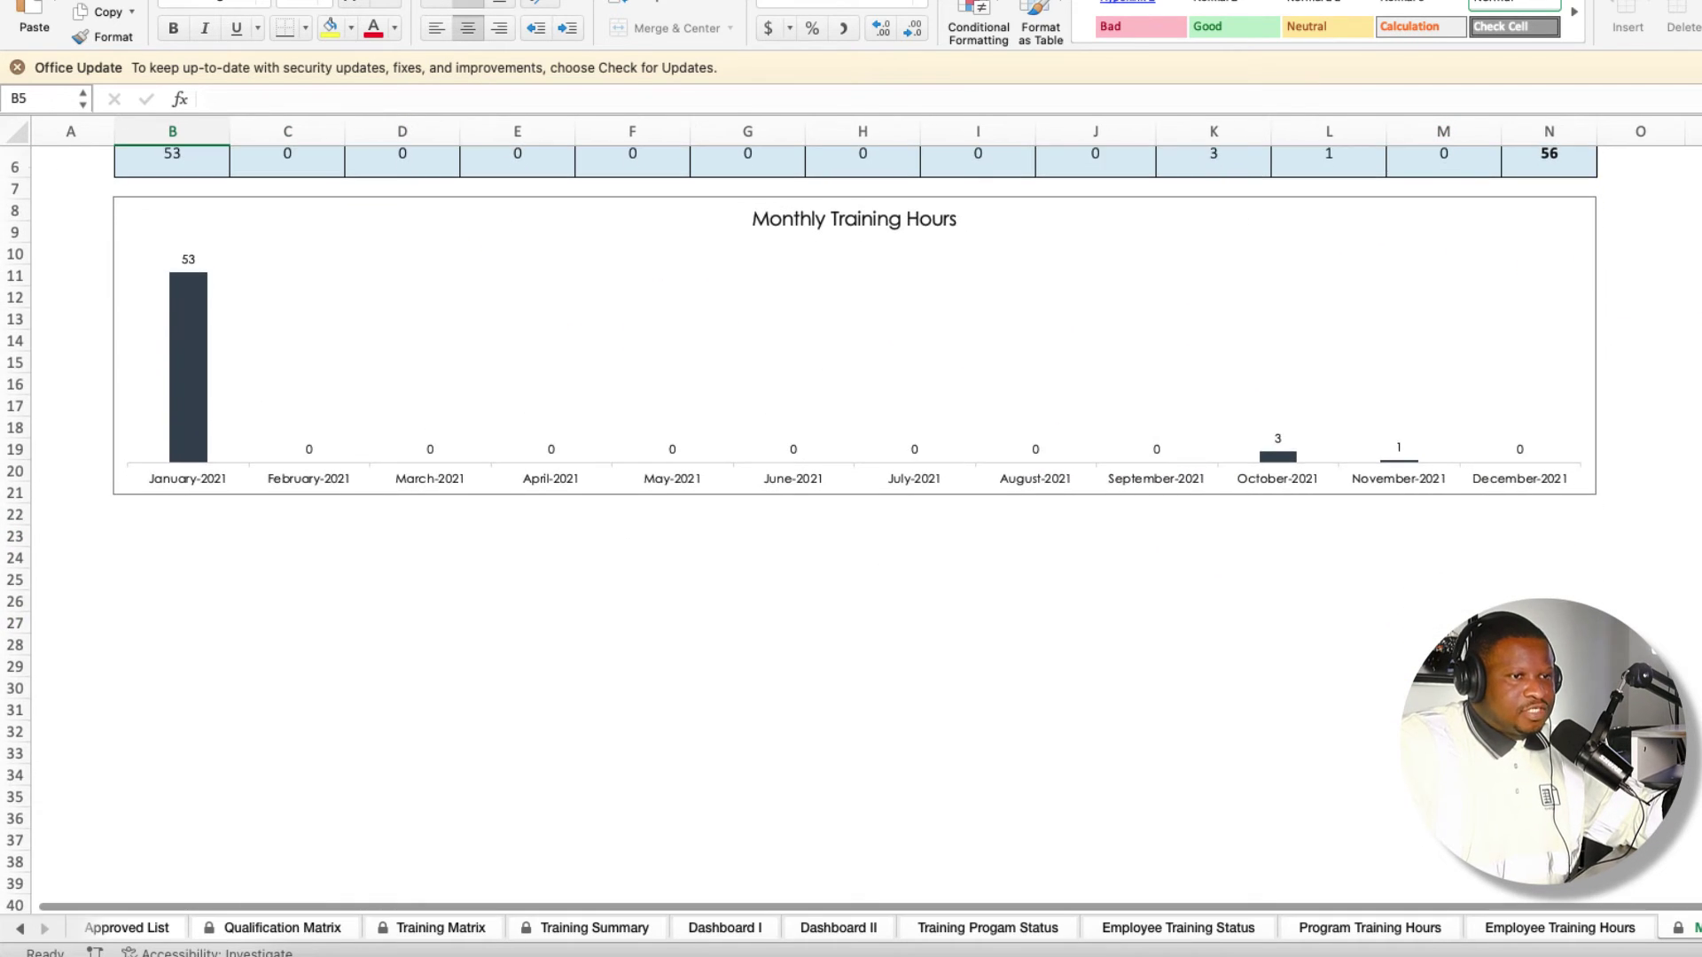
scroll(851, 532, "down", 2)
scroll(851, 532, "up", 3)
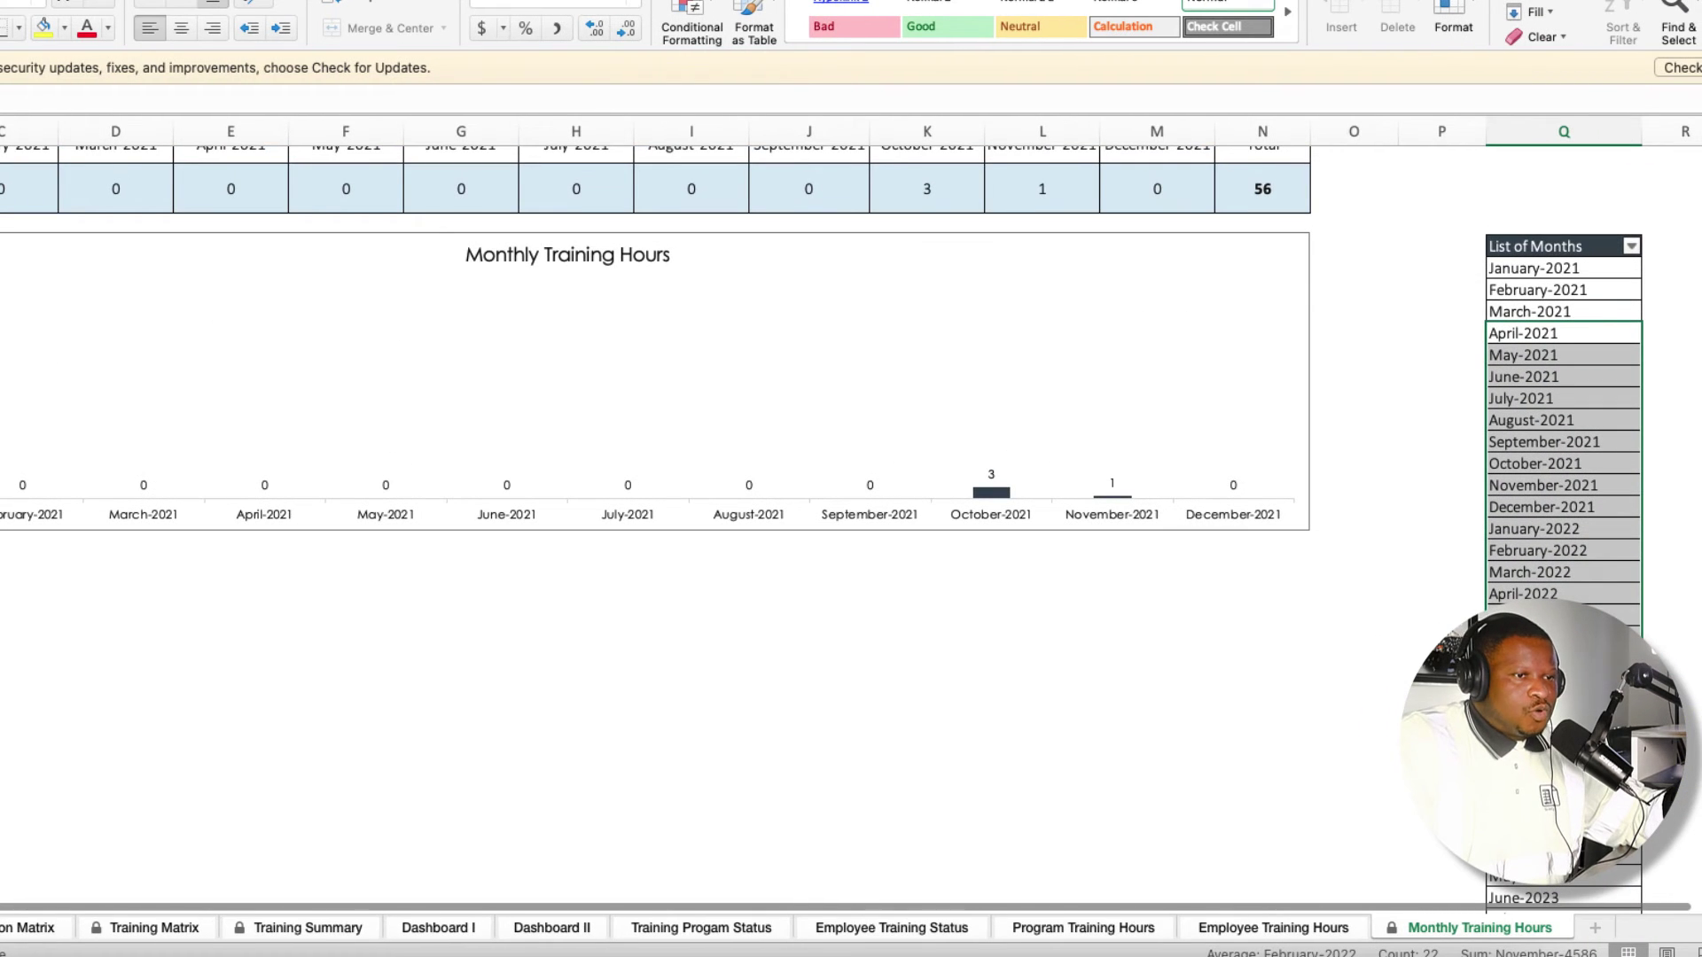
scroll(1167, 816, "down", 1)
left_click(156, 927)
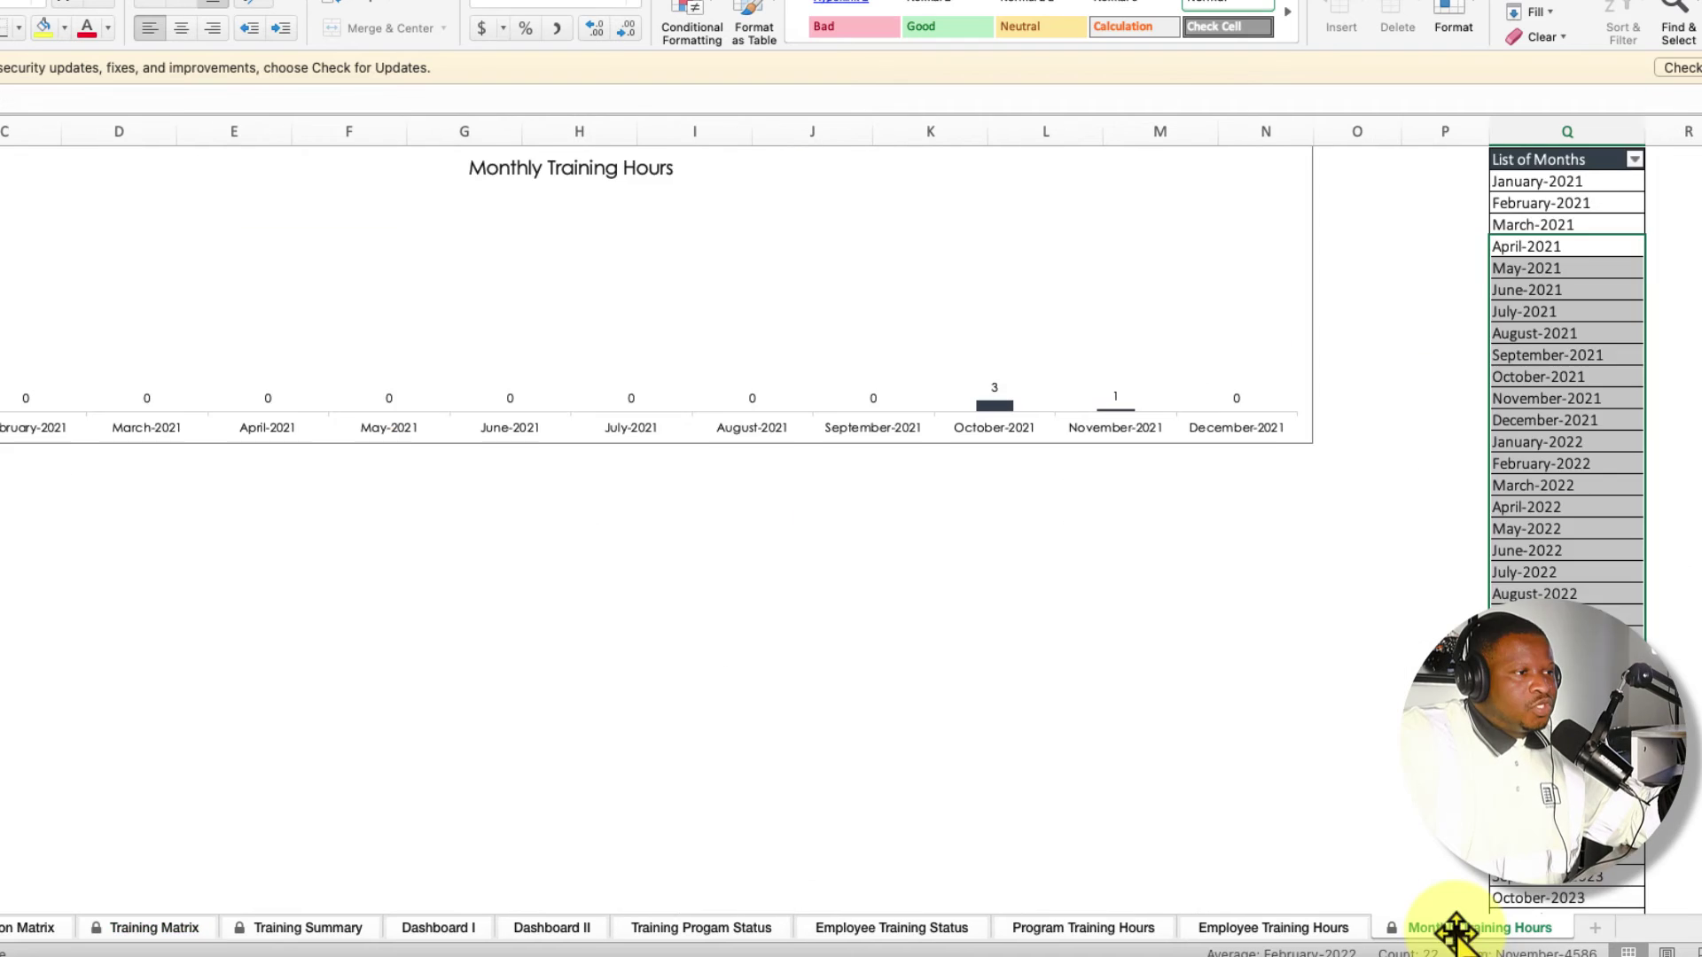
left_click(1455, 928)
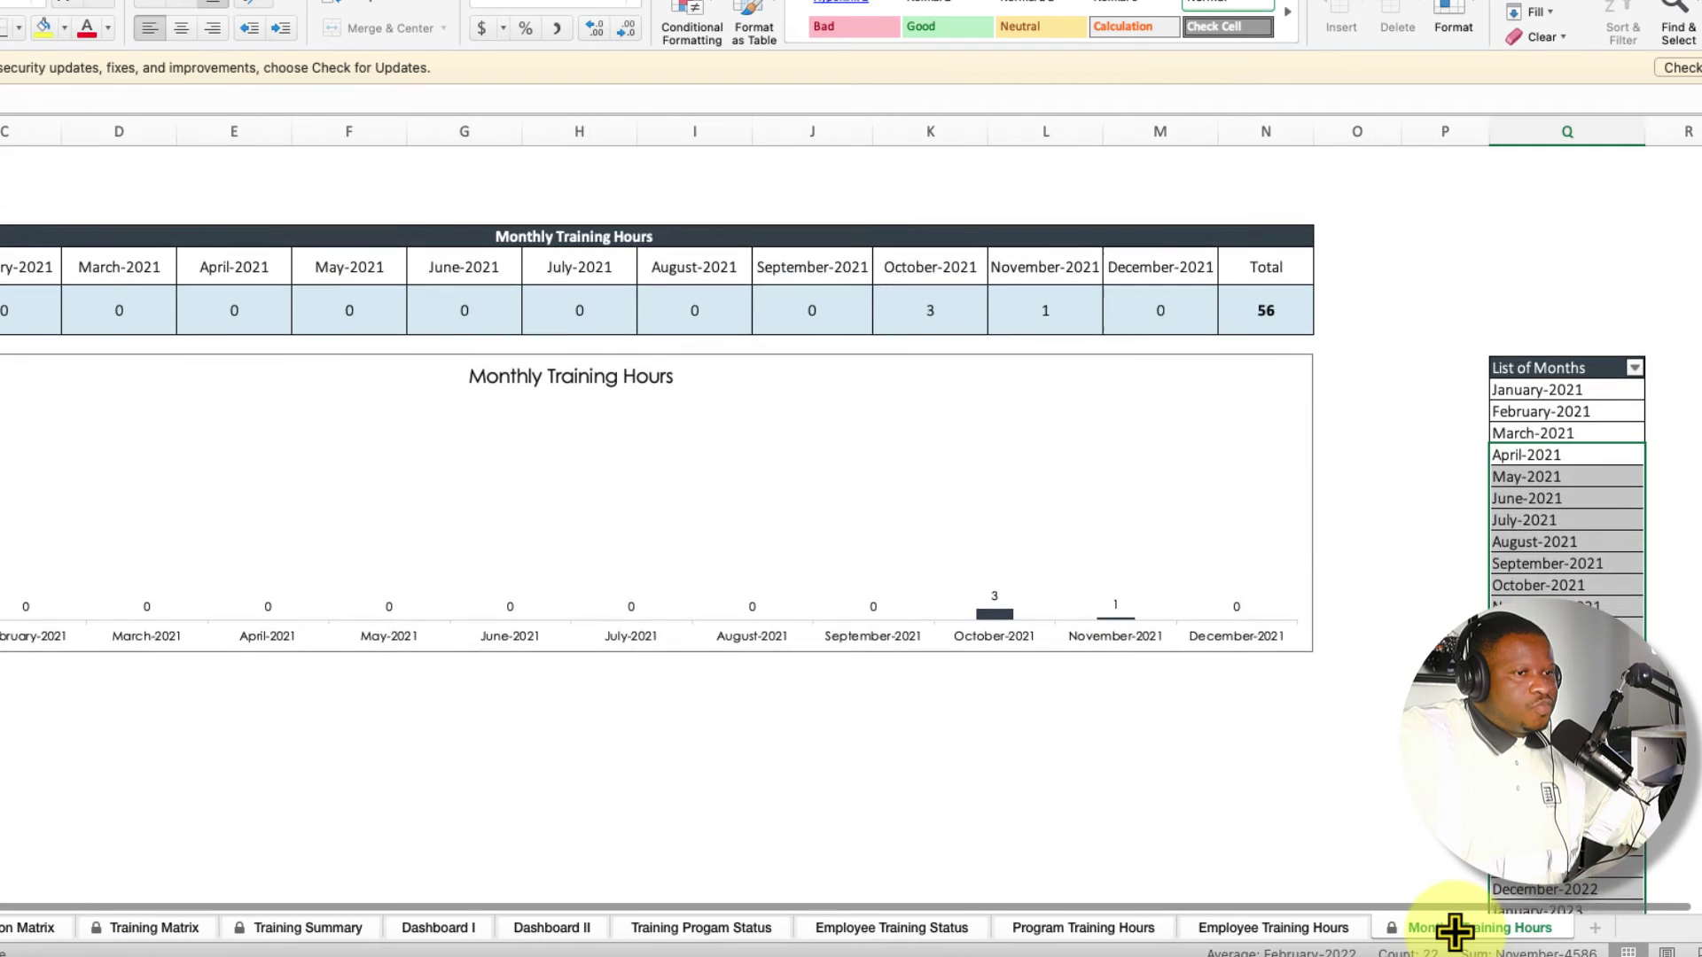
scroll(1454, 928, "down", 1)
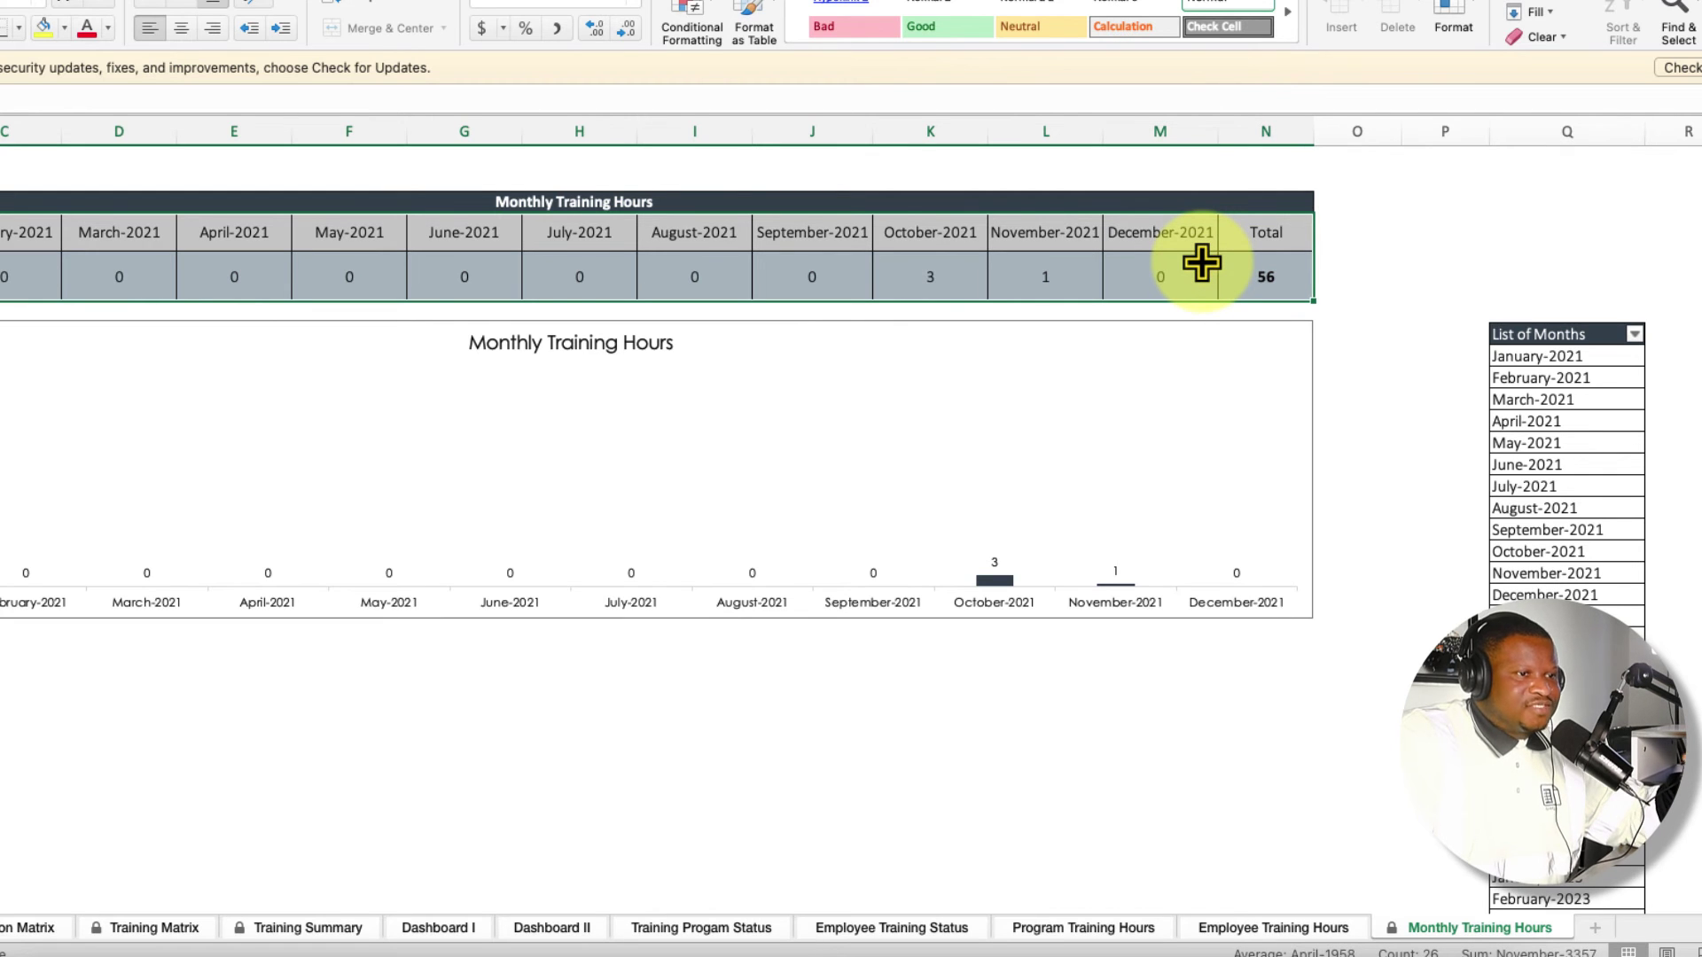
scroll(1201, 262, "left", 5)
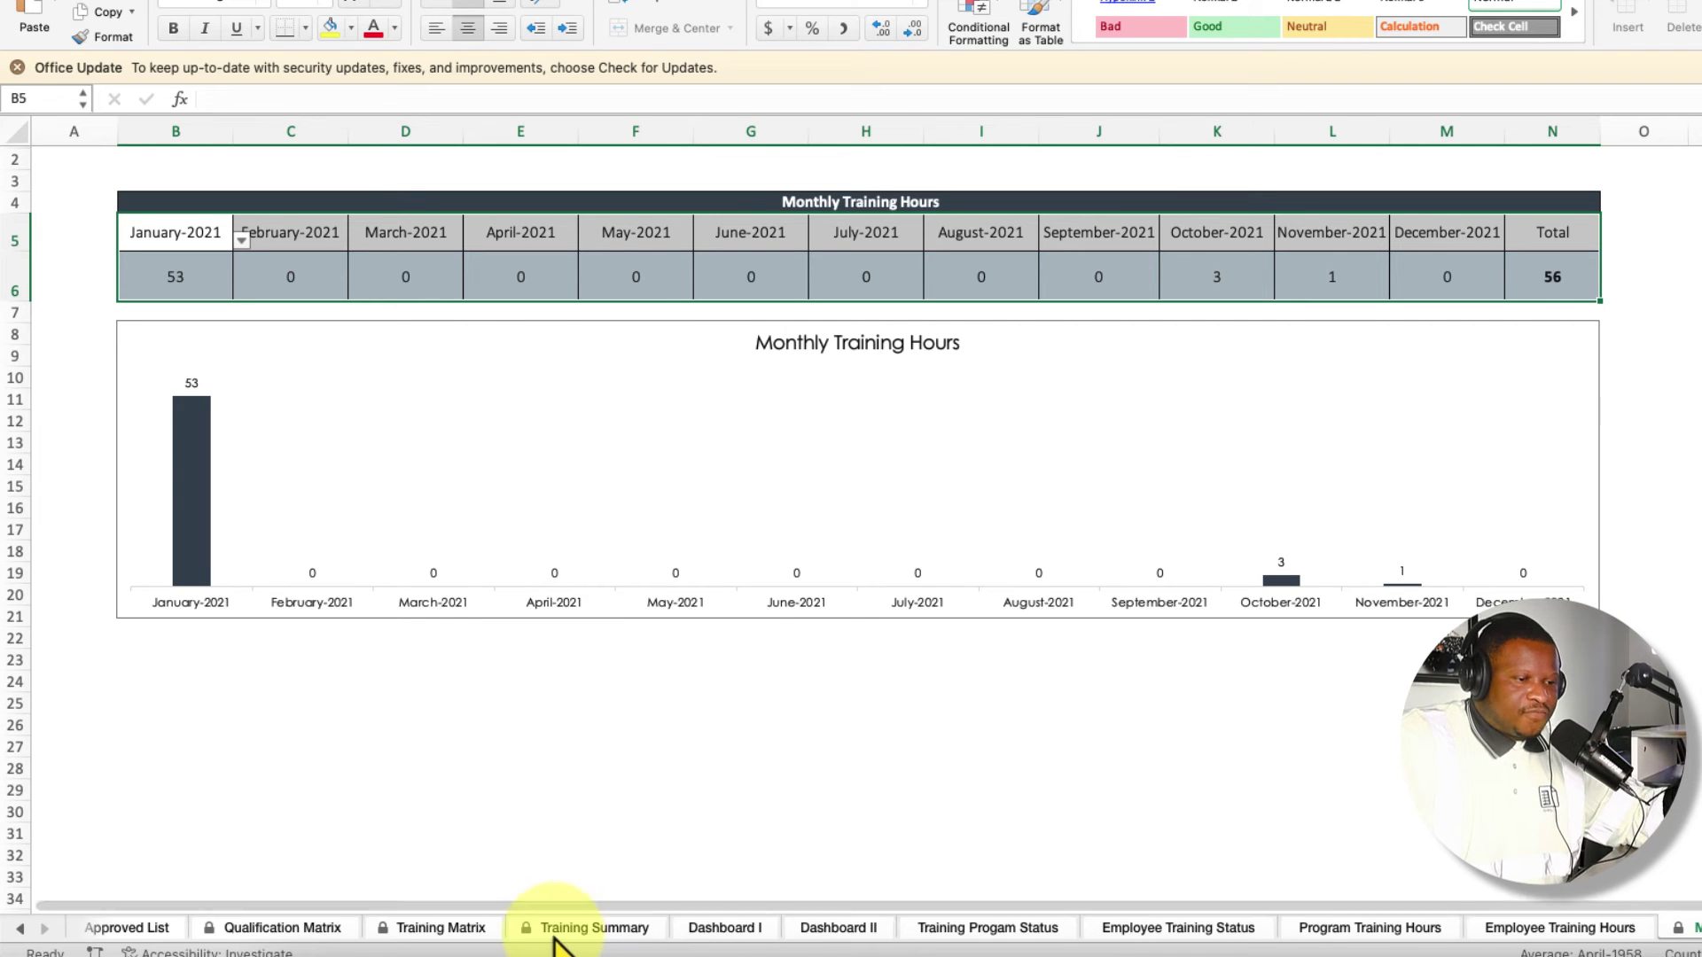
Review the Approved List's programs, frequencies, classifications and departments, then return to Qualification Matrix.
left_click(127, 927)
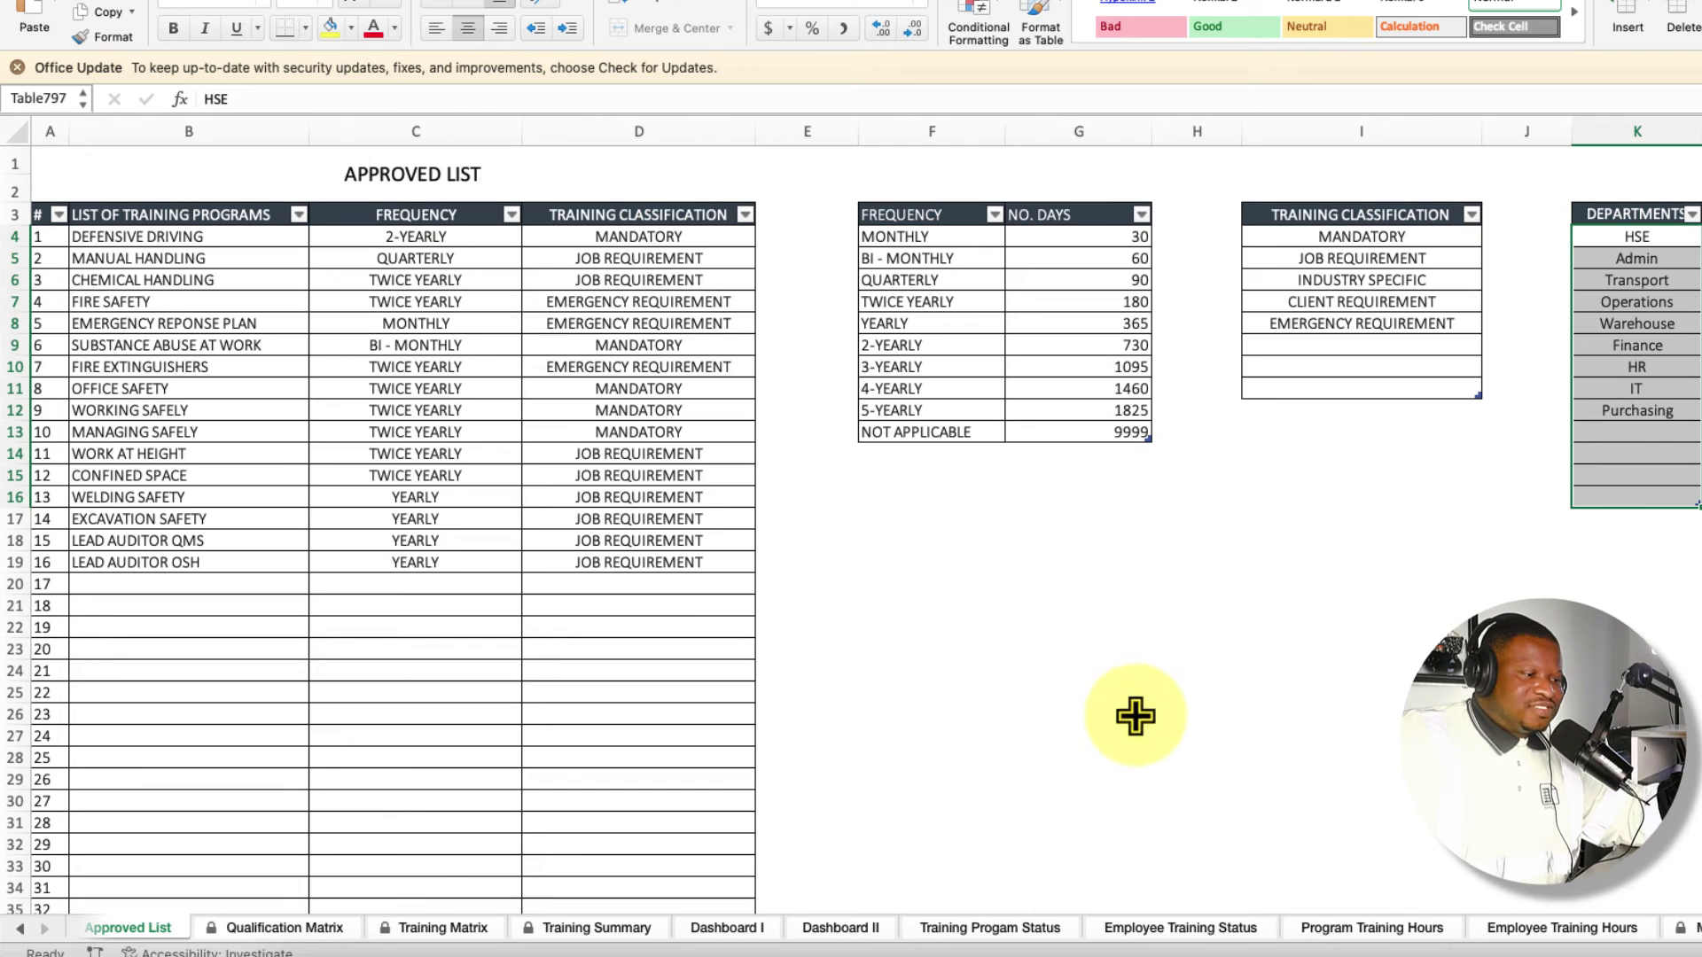
left_click_drag(133, 235, 638, 795)
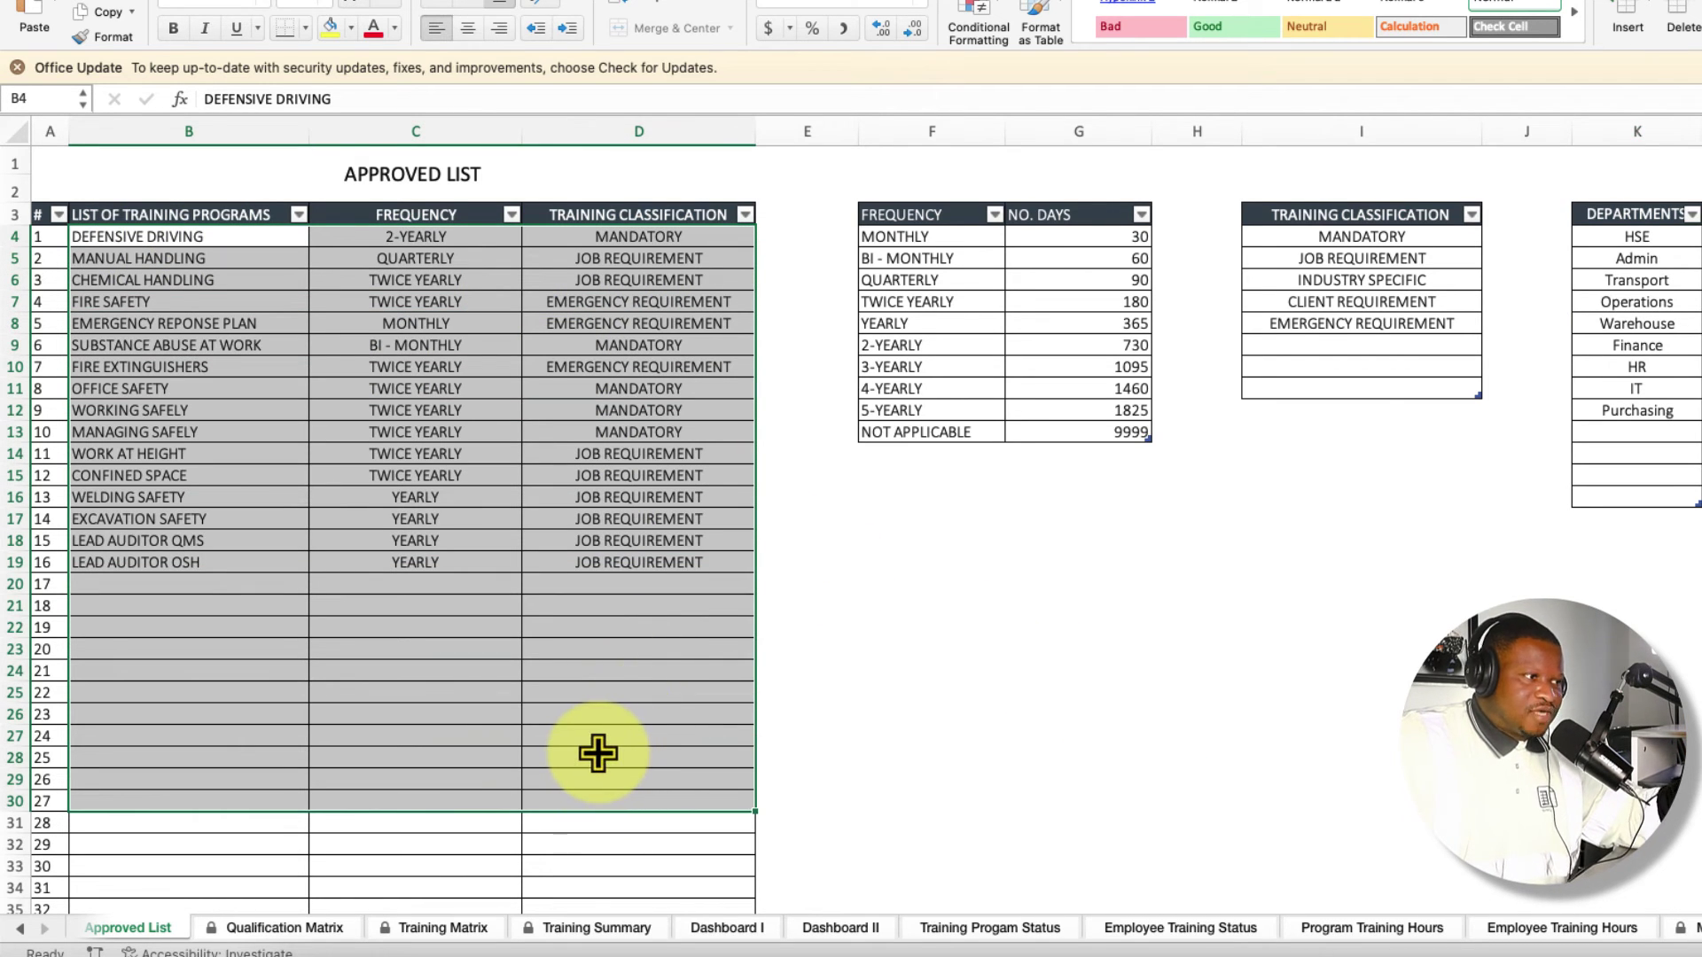
left_click_drag(975, 237, 1040, 438)
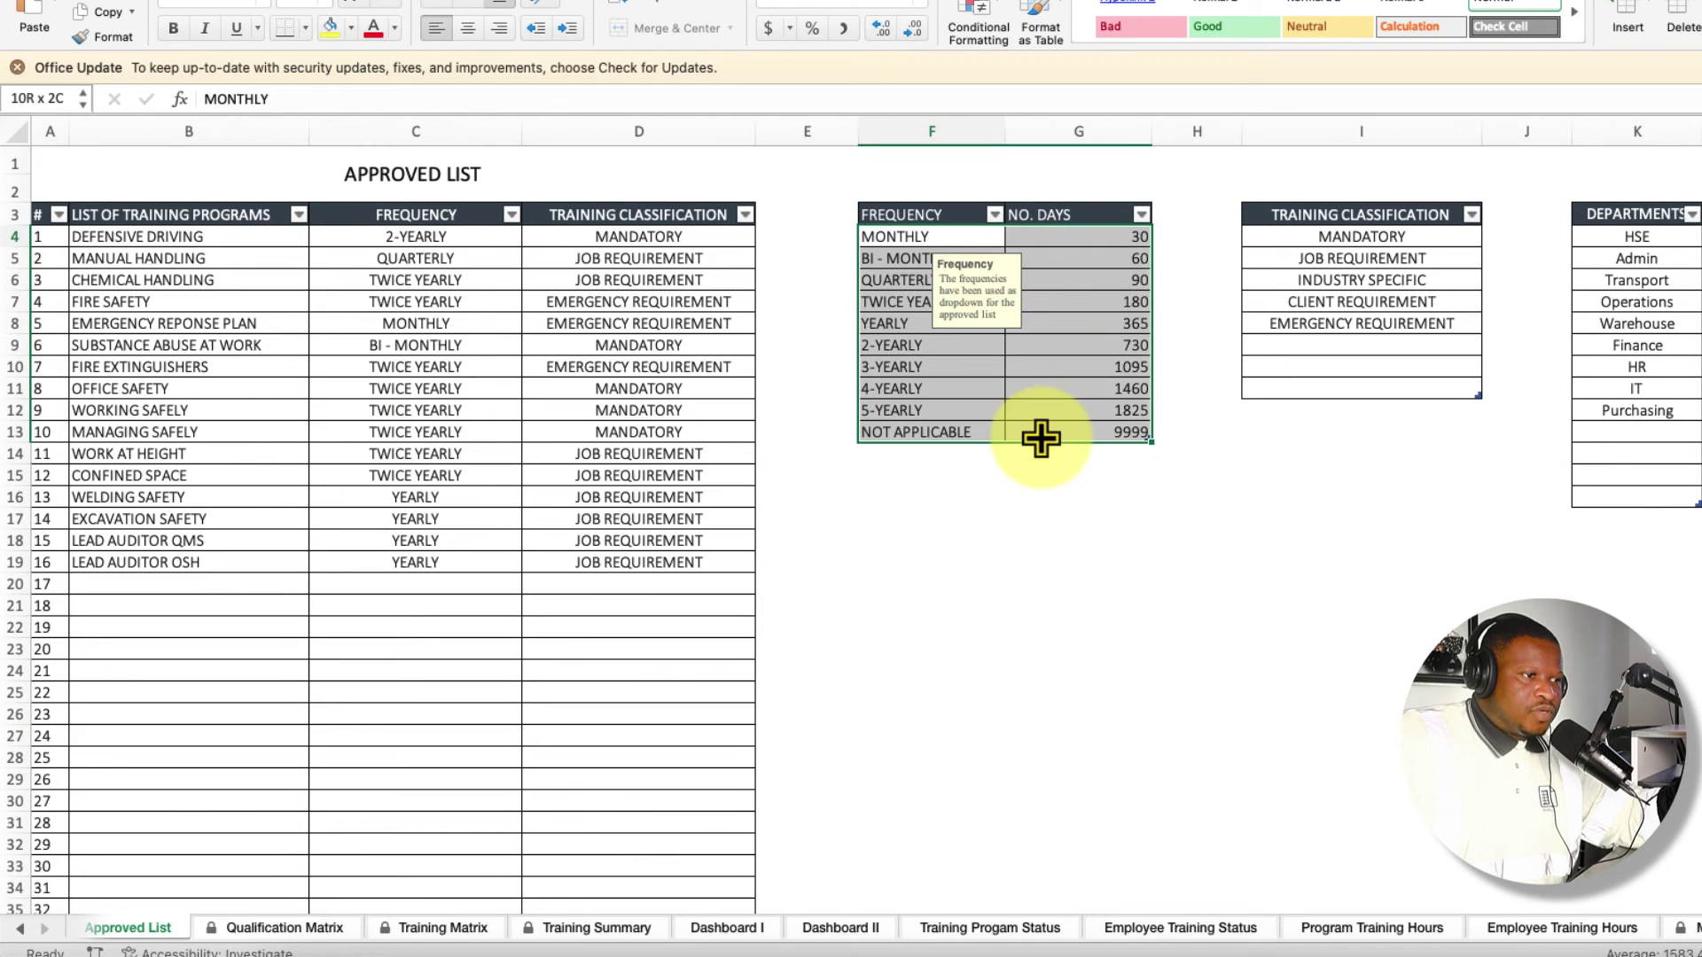
left_click_drag(1360, 237, 1366, 383)
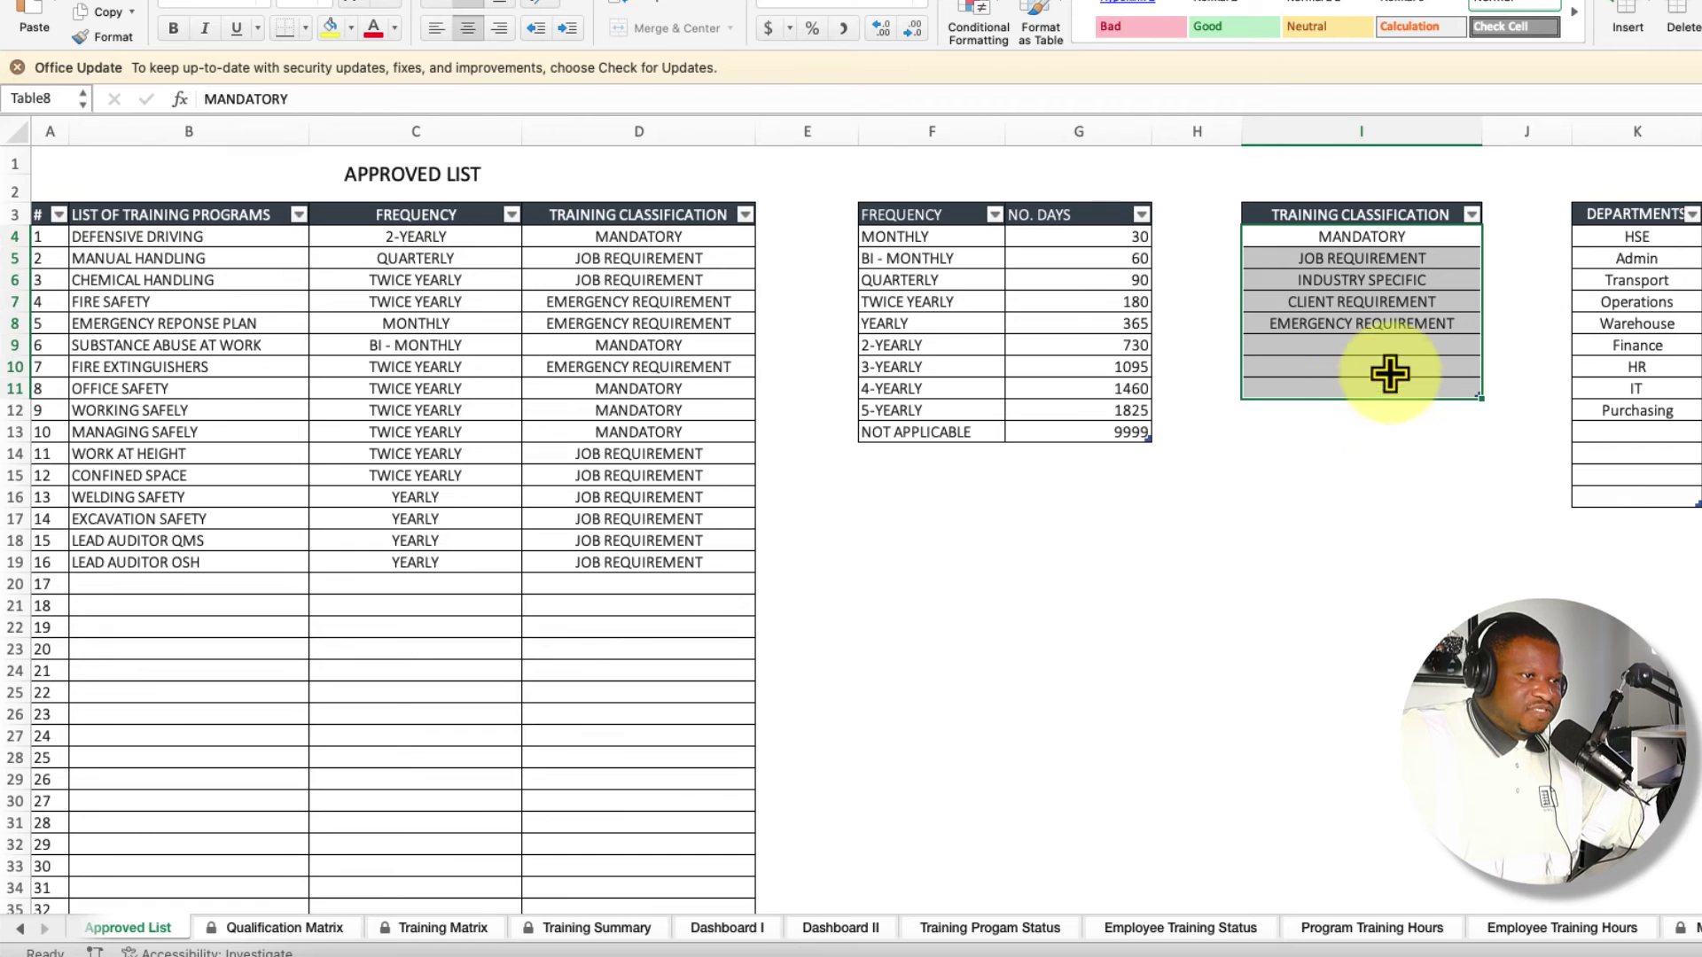
left_click_drag(1638, 235, 1643, 494)
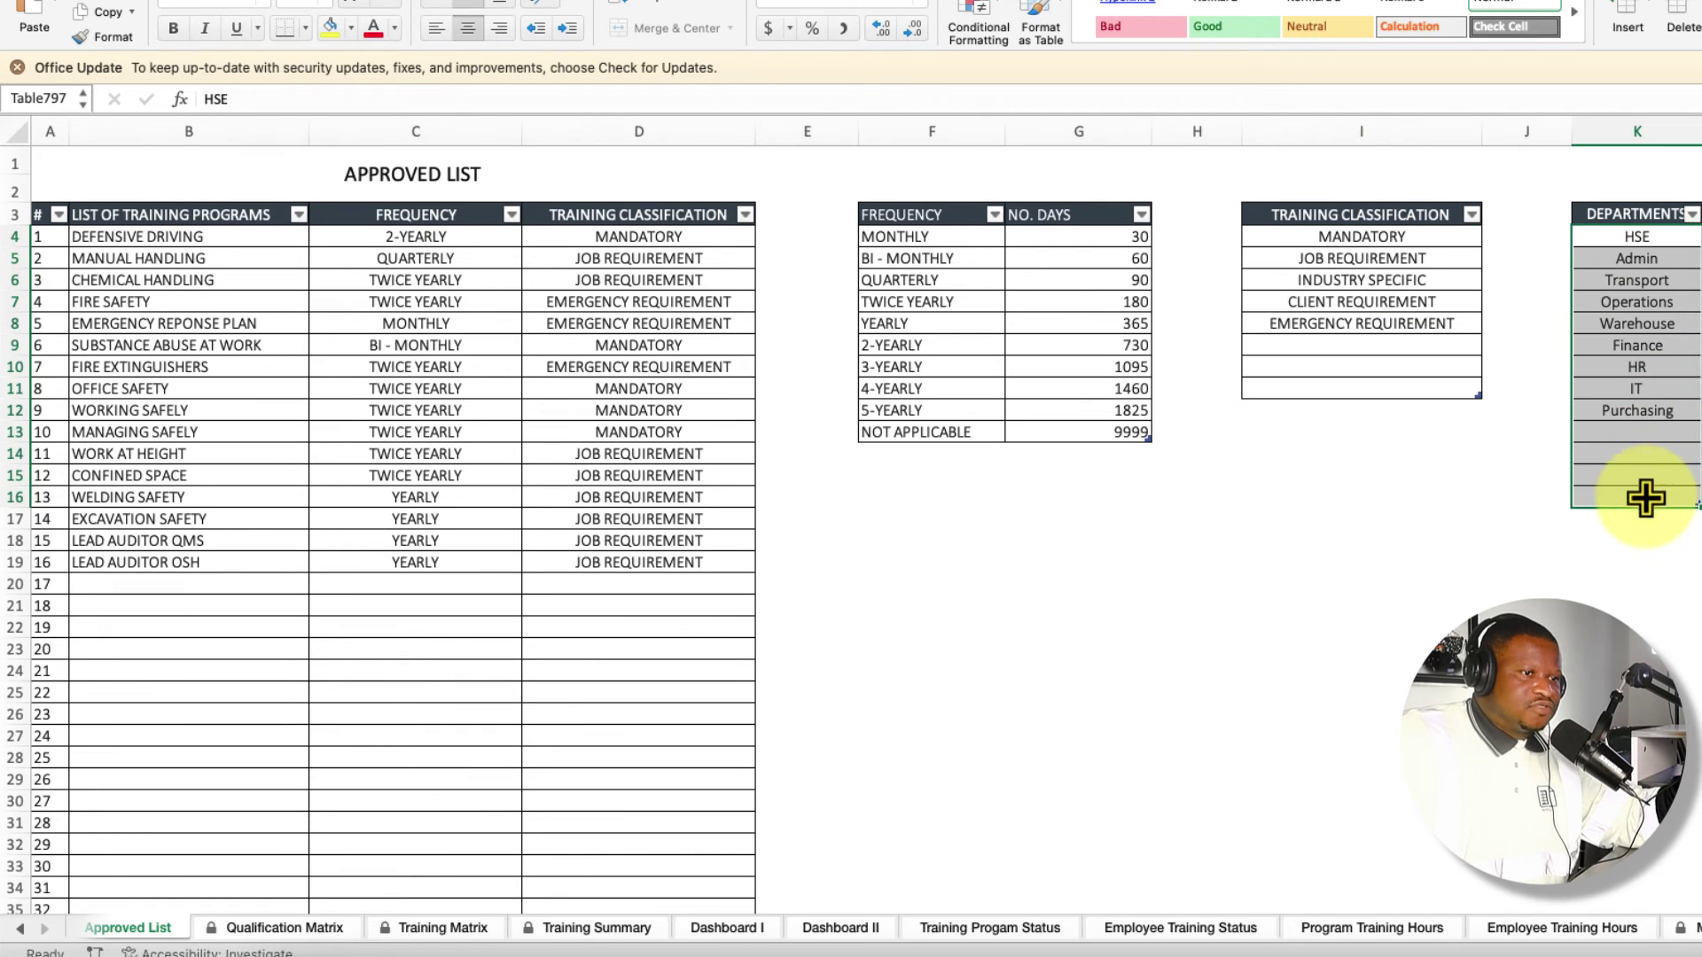
left_click(282, 928)
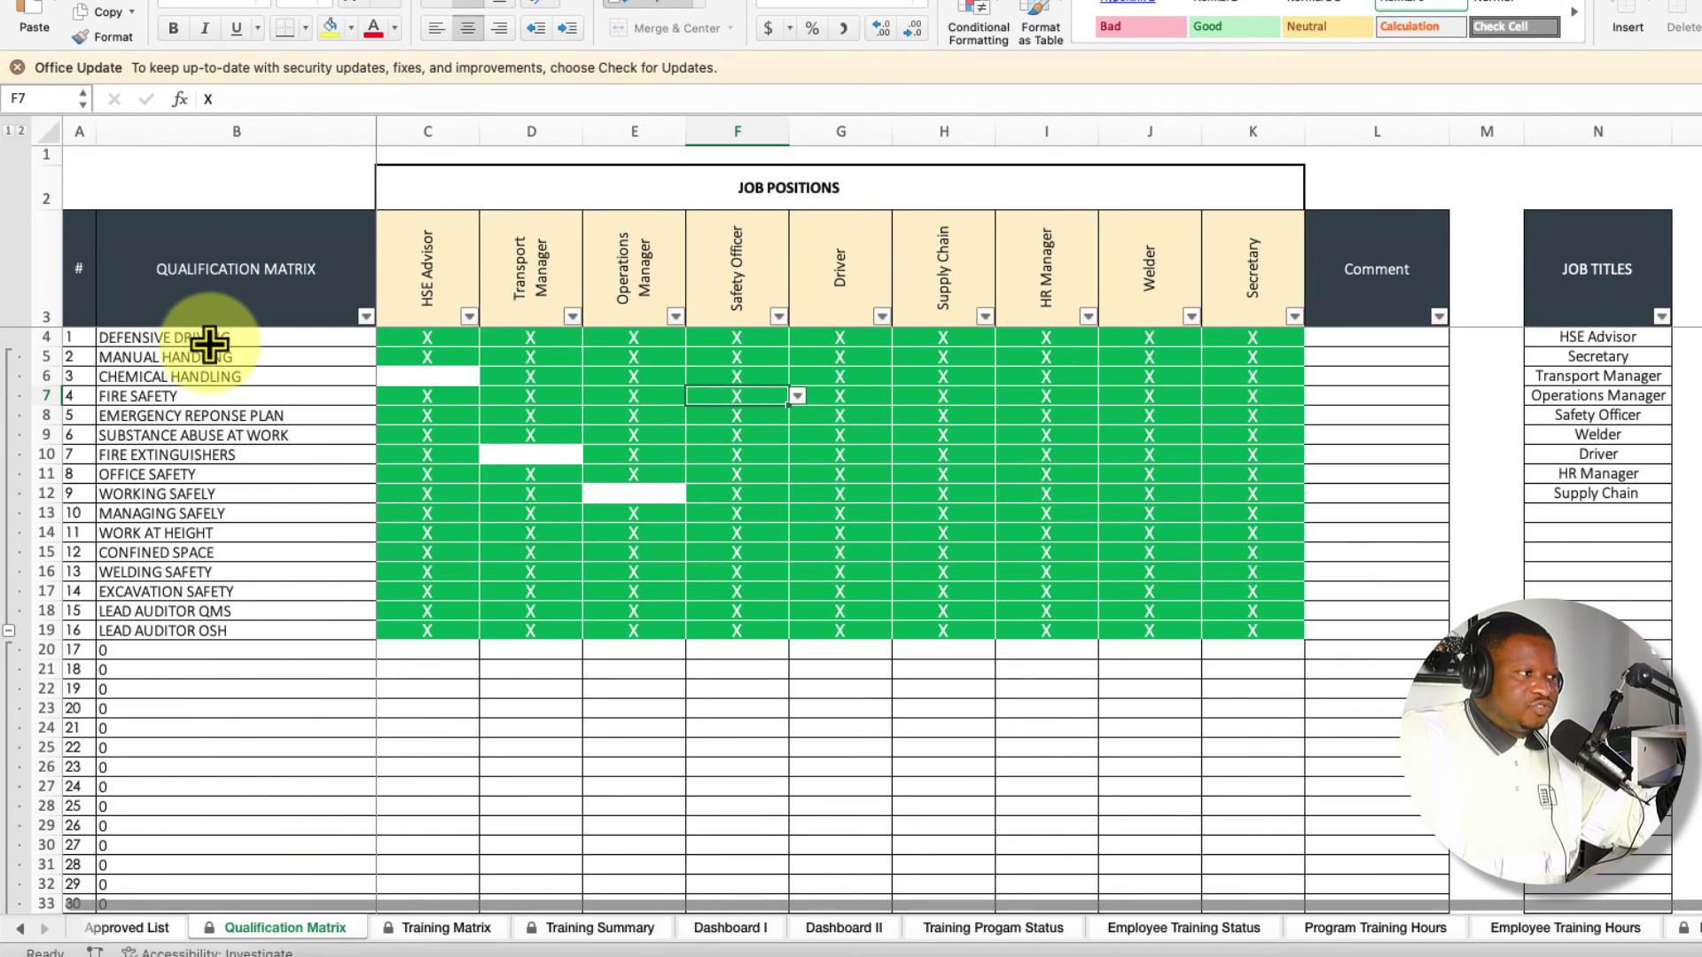
Select the column B training programs, the HSE Advisor, Welder and Secretary headings, and the job titles list.
left_click_drag(190, 337, 209, 705)
left_click(459, 274)
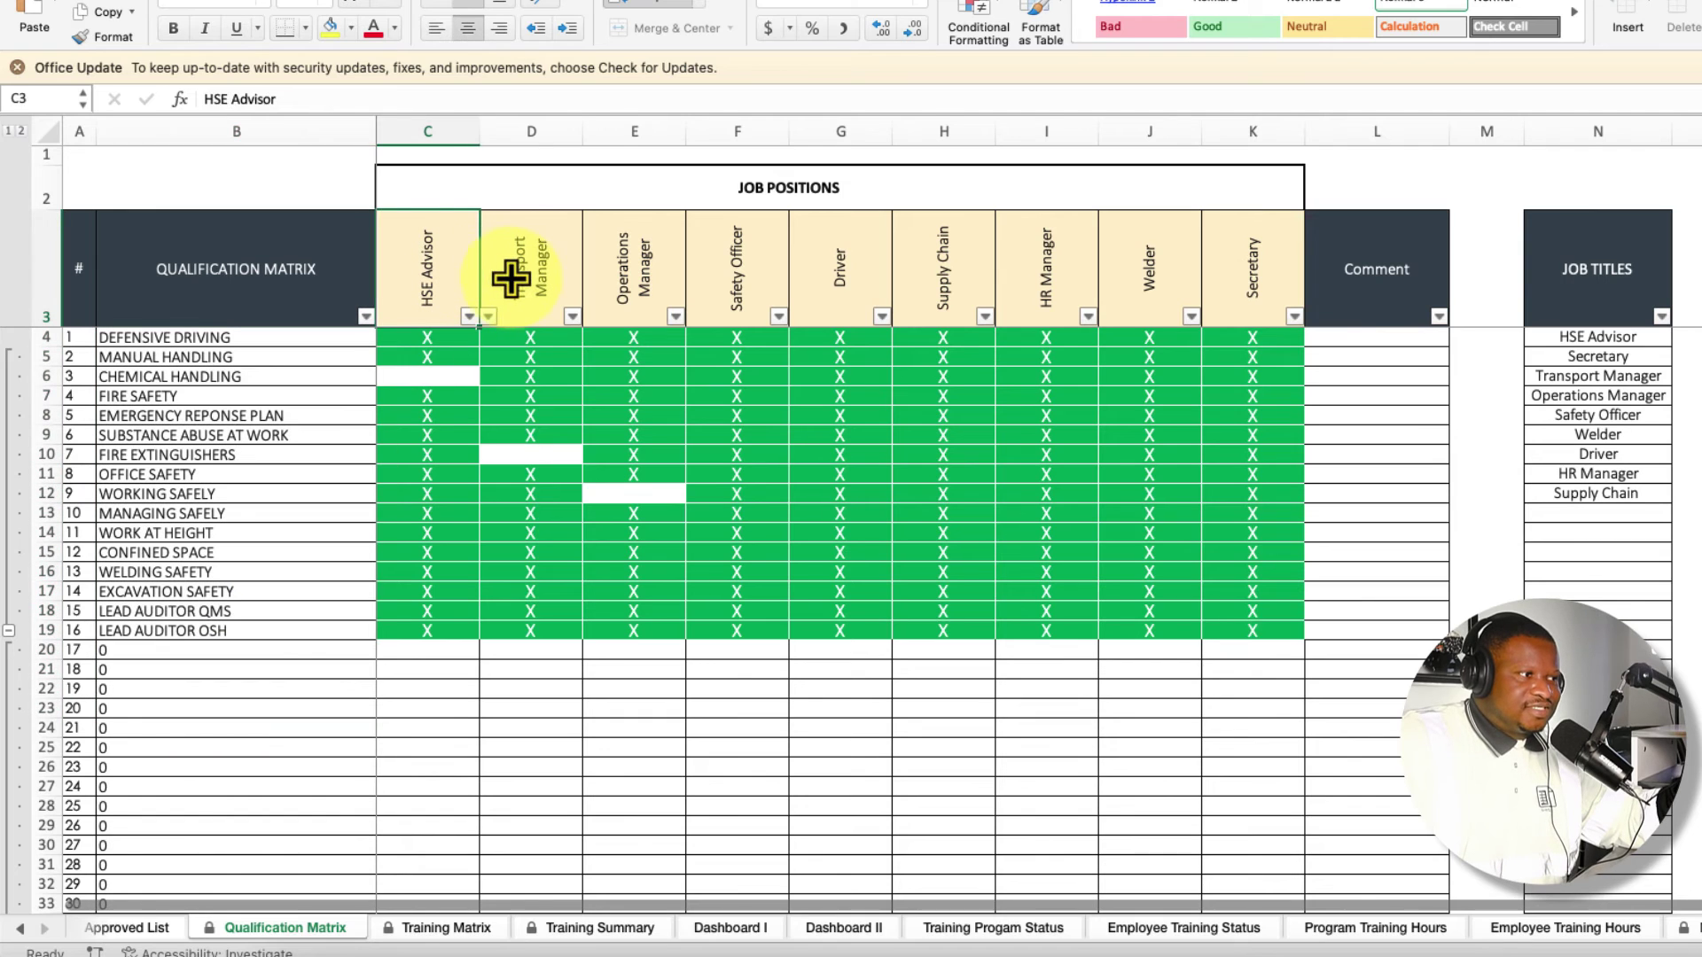
left_click(1126, 283)
left_click(1232, 280)
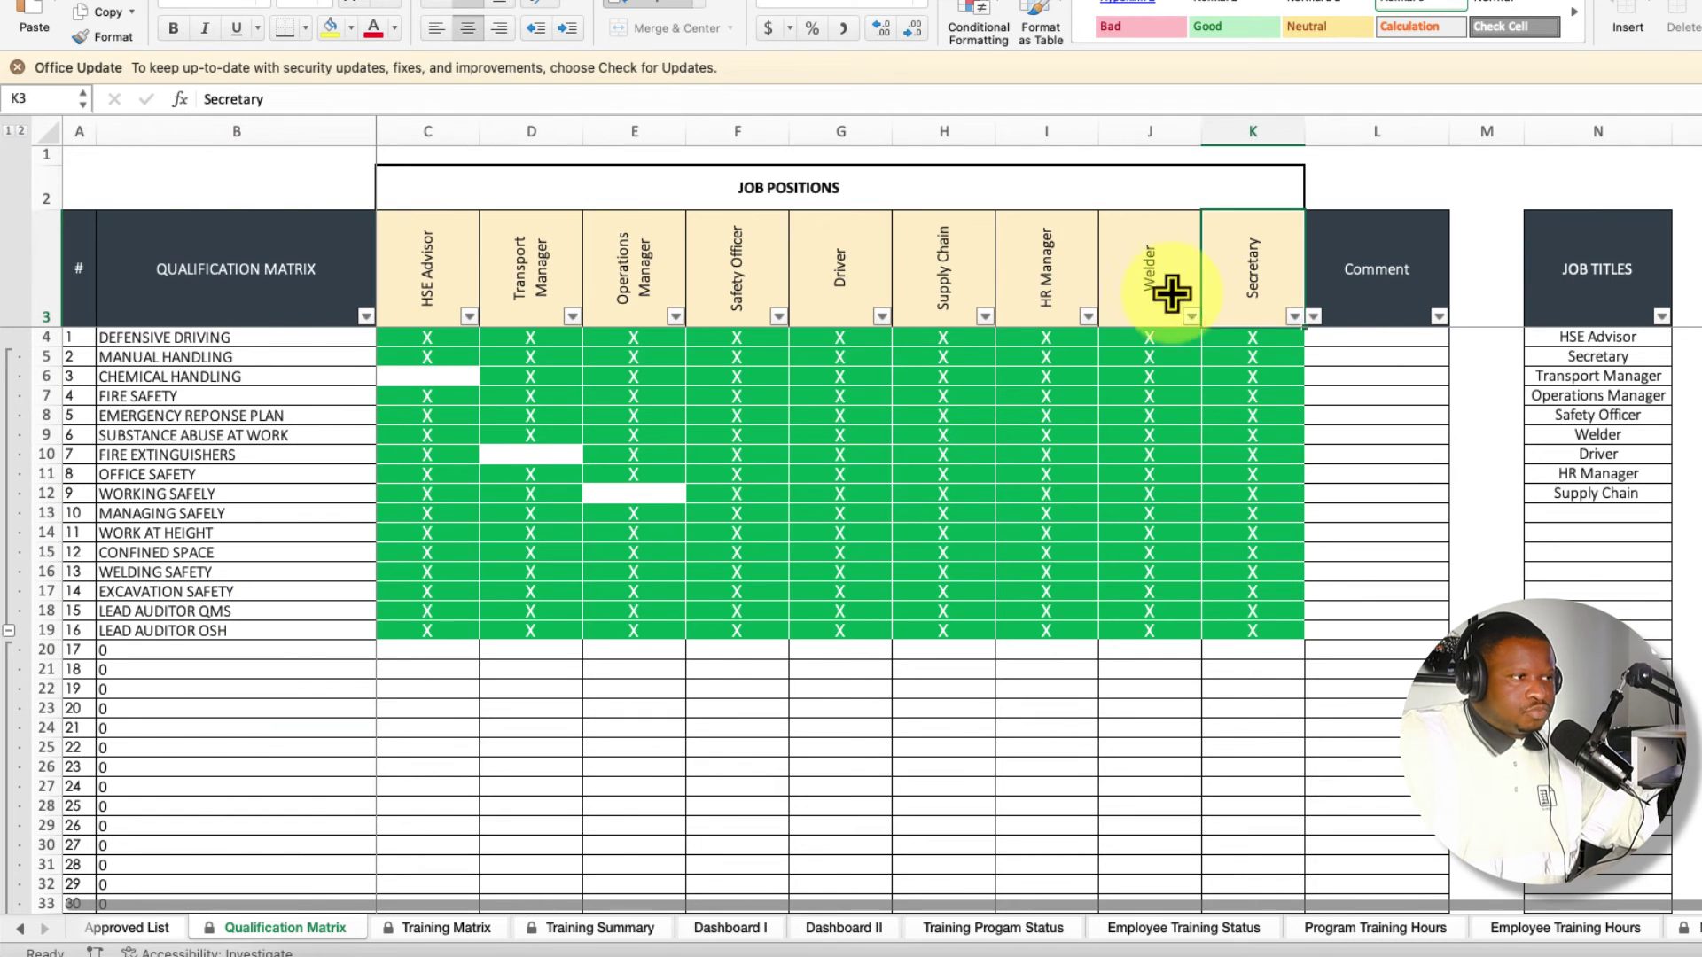
left_click(1586, 335)
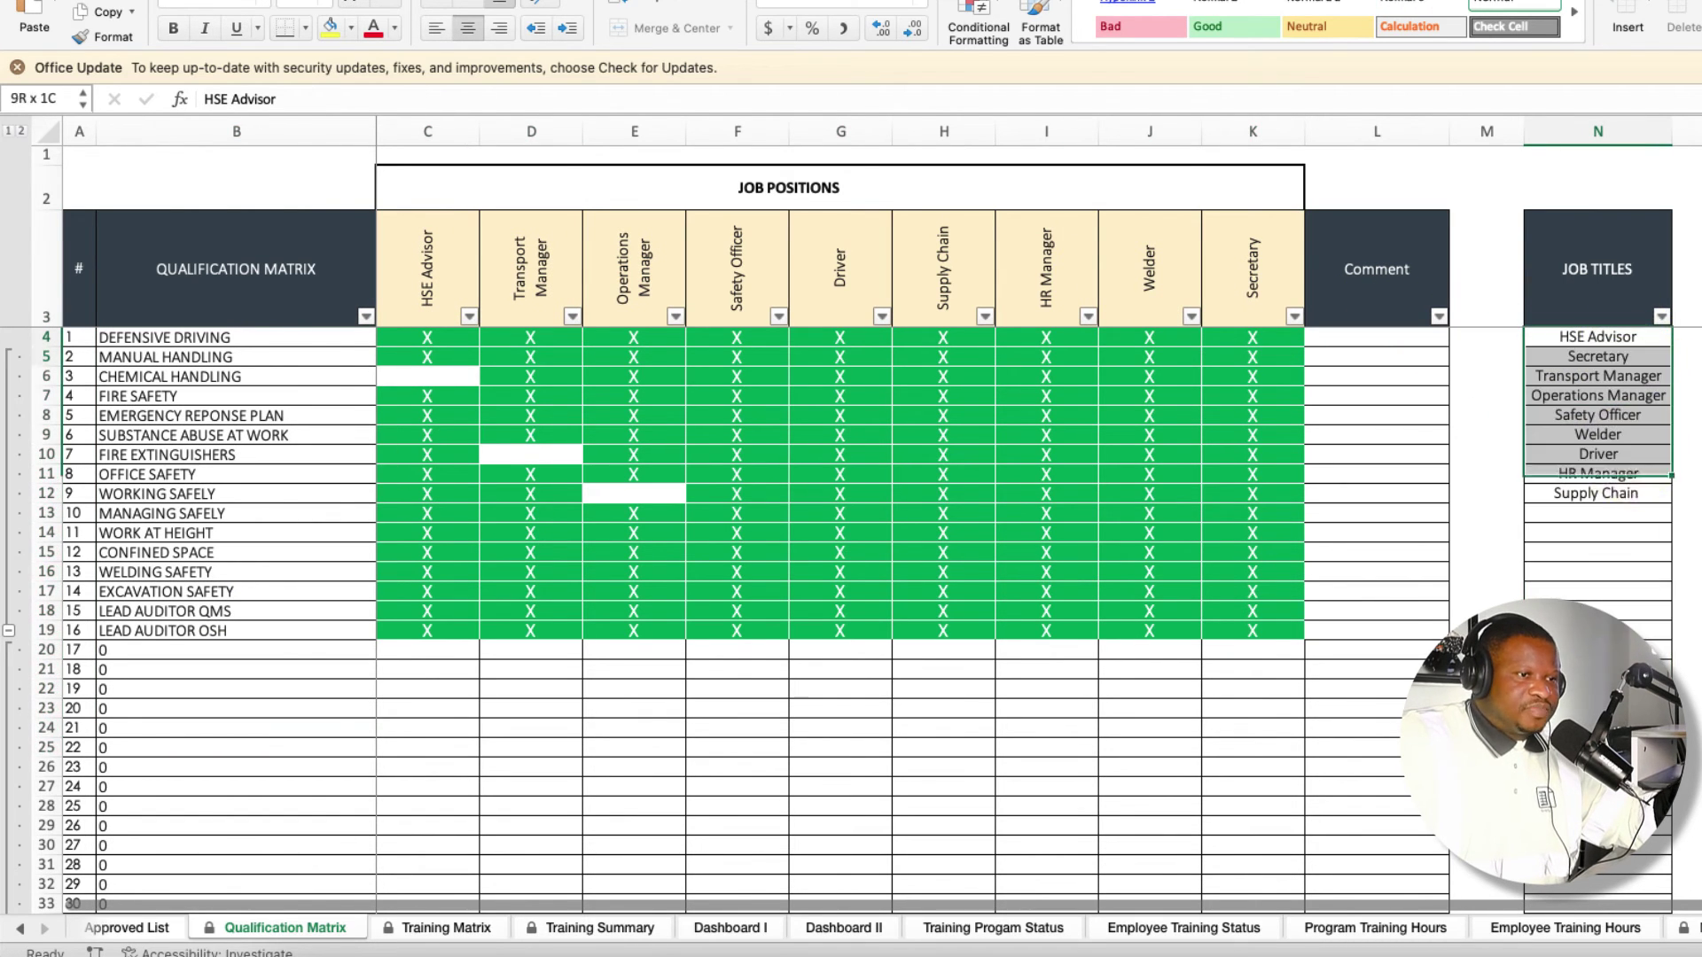
View D3's allowed job titles without changing them, then go to the Training Matrix sheet.
left_click(558, 306)
left_click(590, 317)
left_click(591, 316)
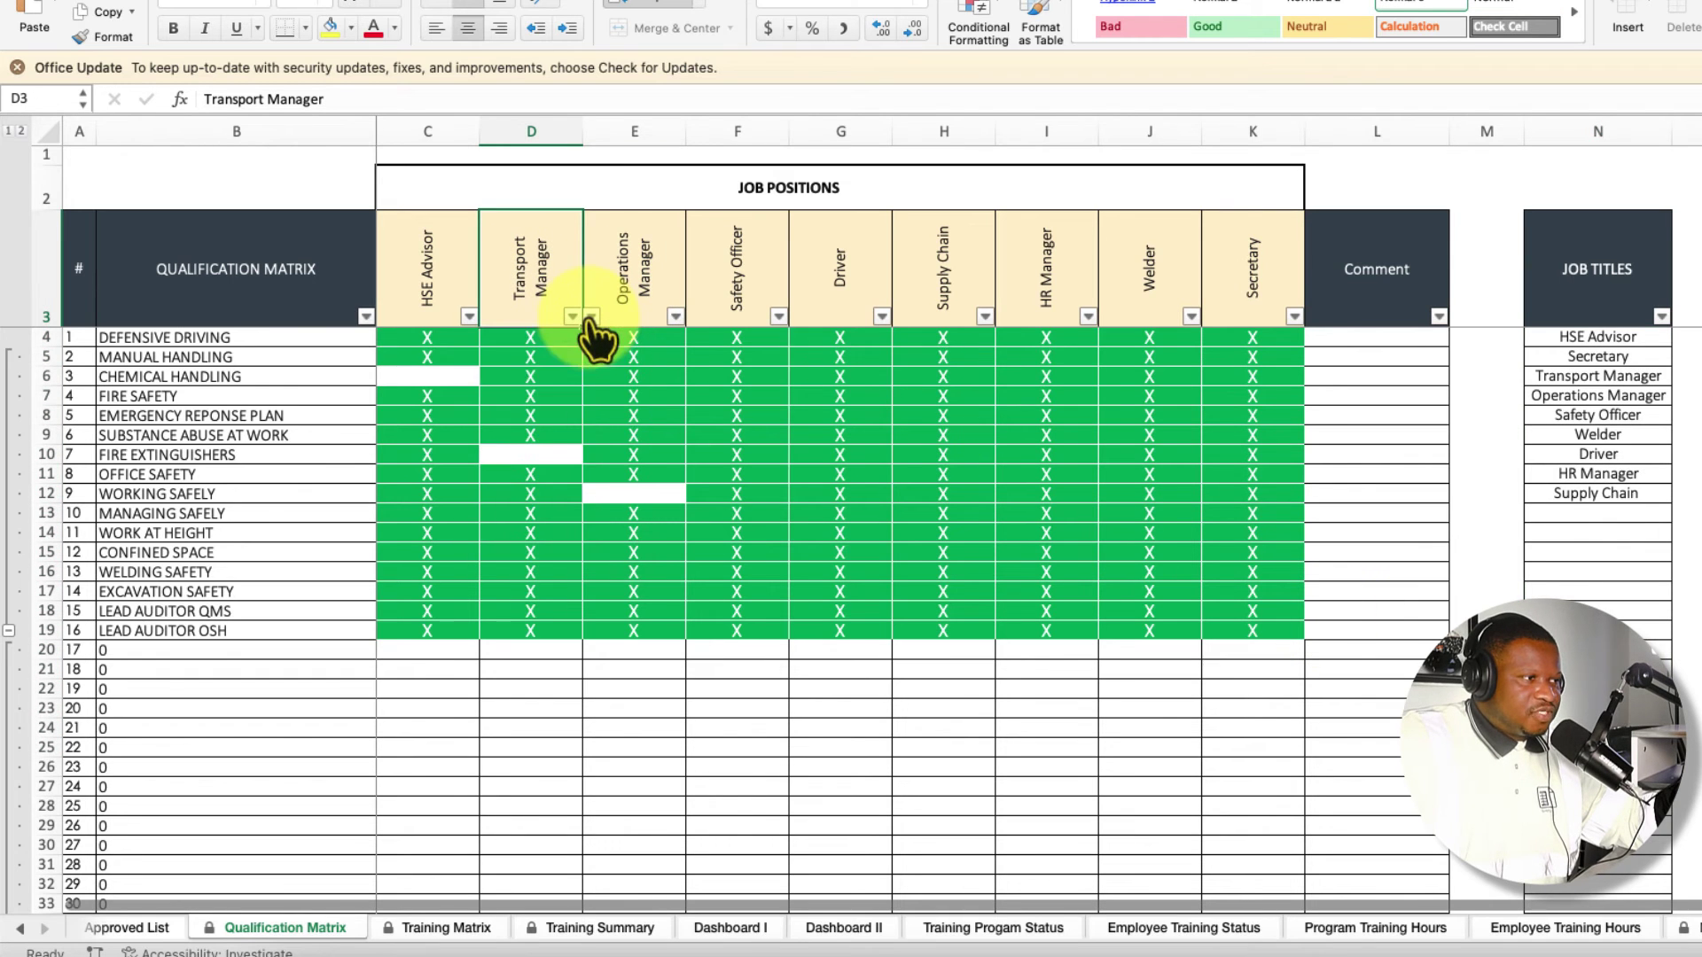
left_click(591, 317)
key("Escape")
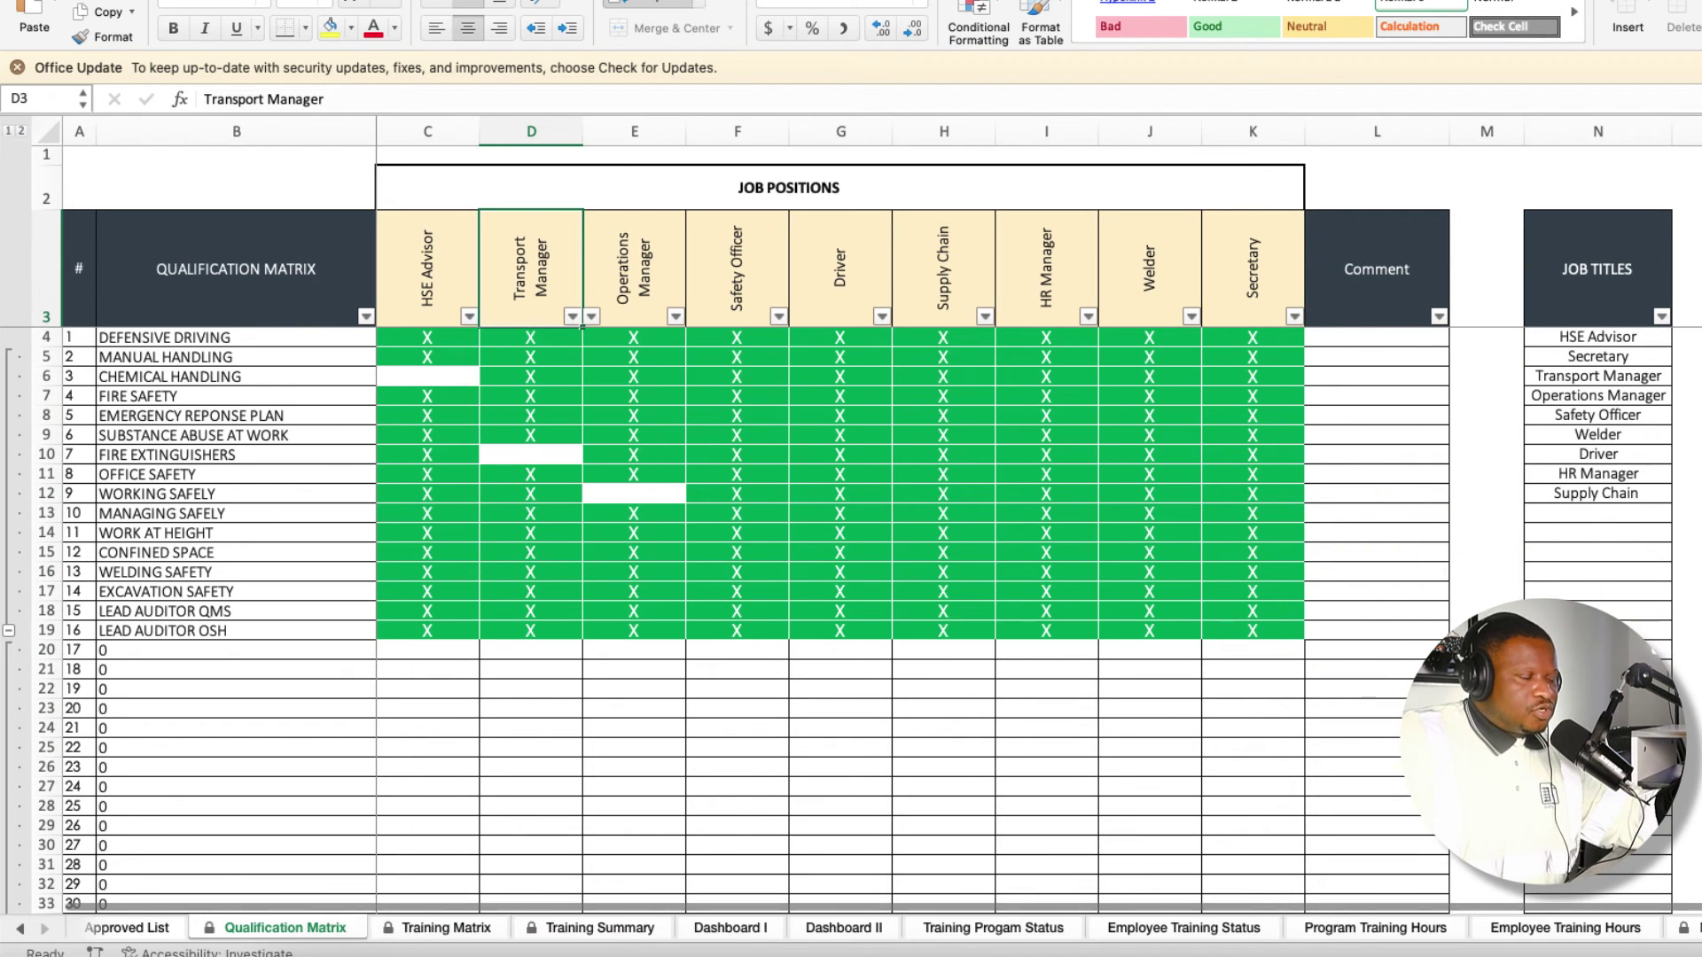
left_click(443, 927)
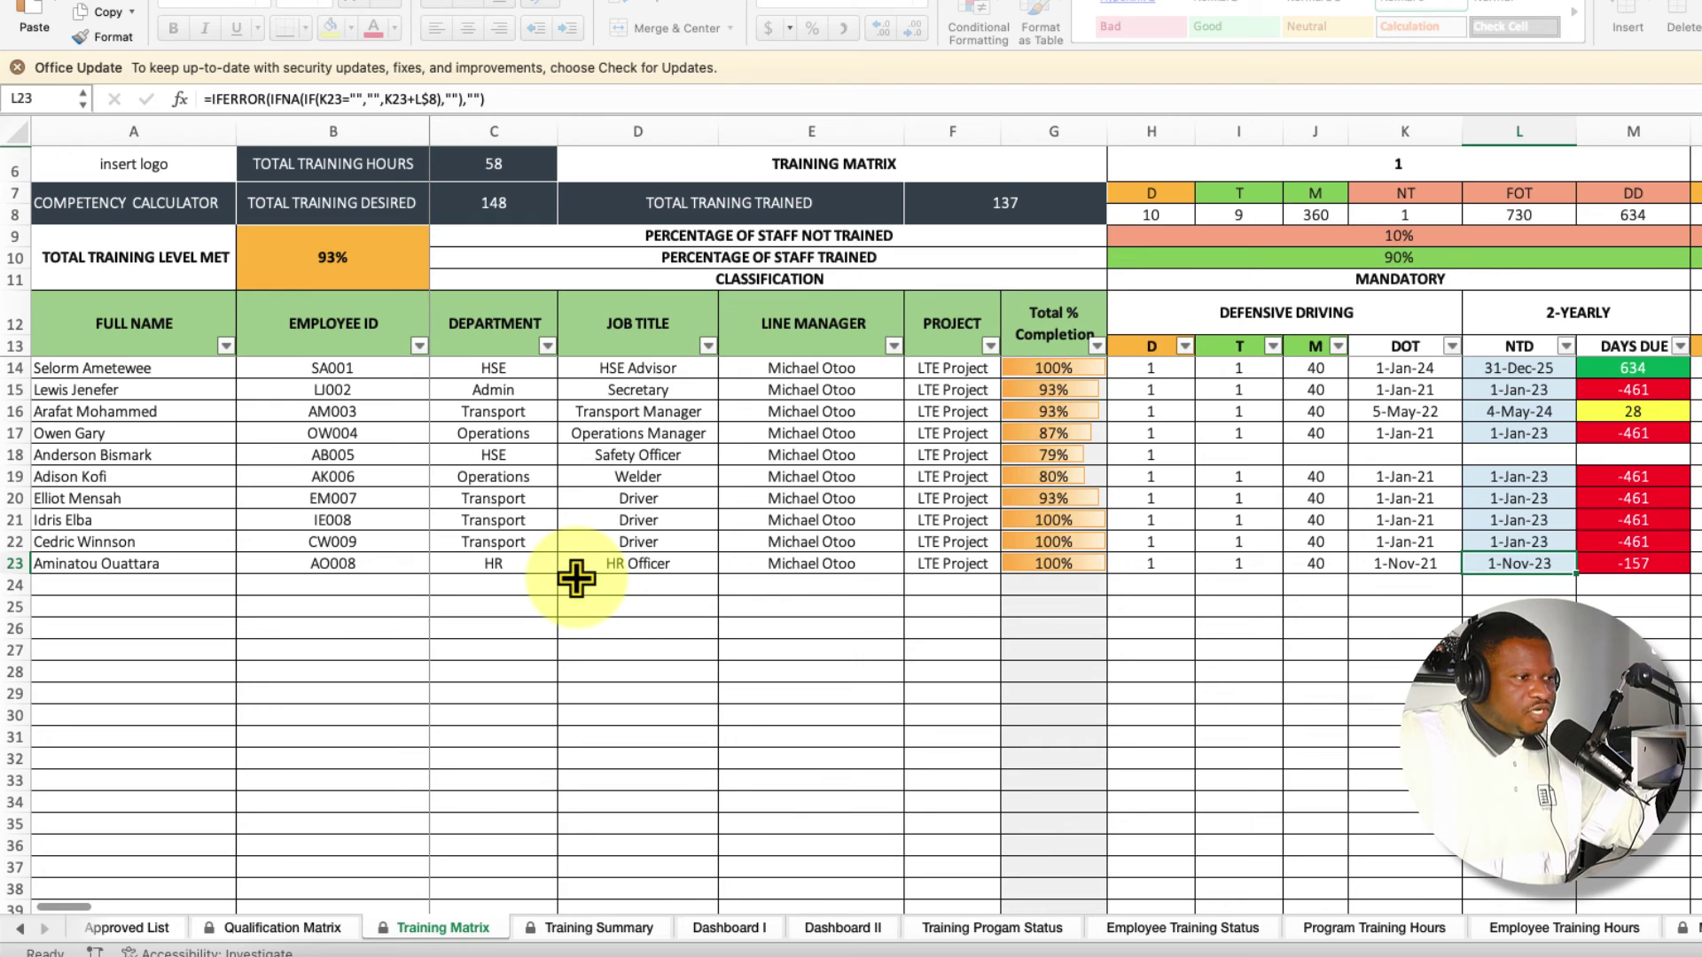
Refresh all data on Dashboard I so it shows 92.7% achieved and 7.3% outstanding.
scroll(611, 648, "right", 3)
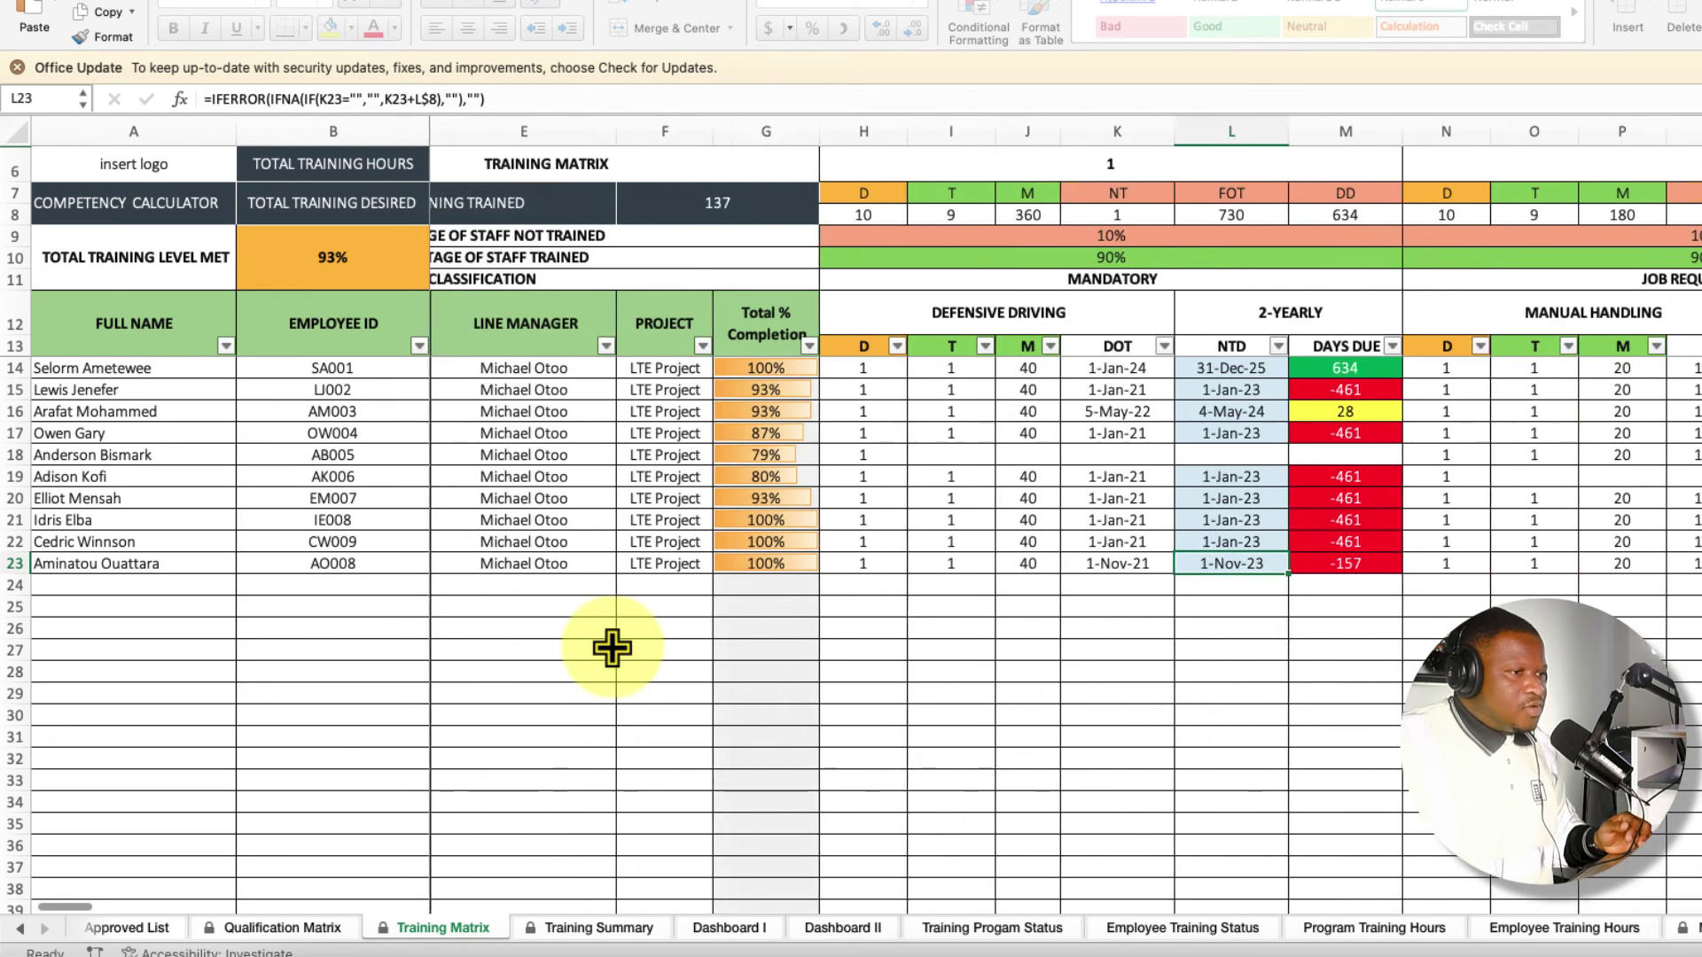
scroll(612, 648, "left", 3)
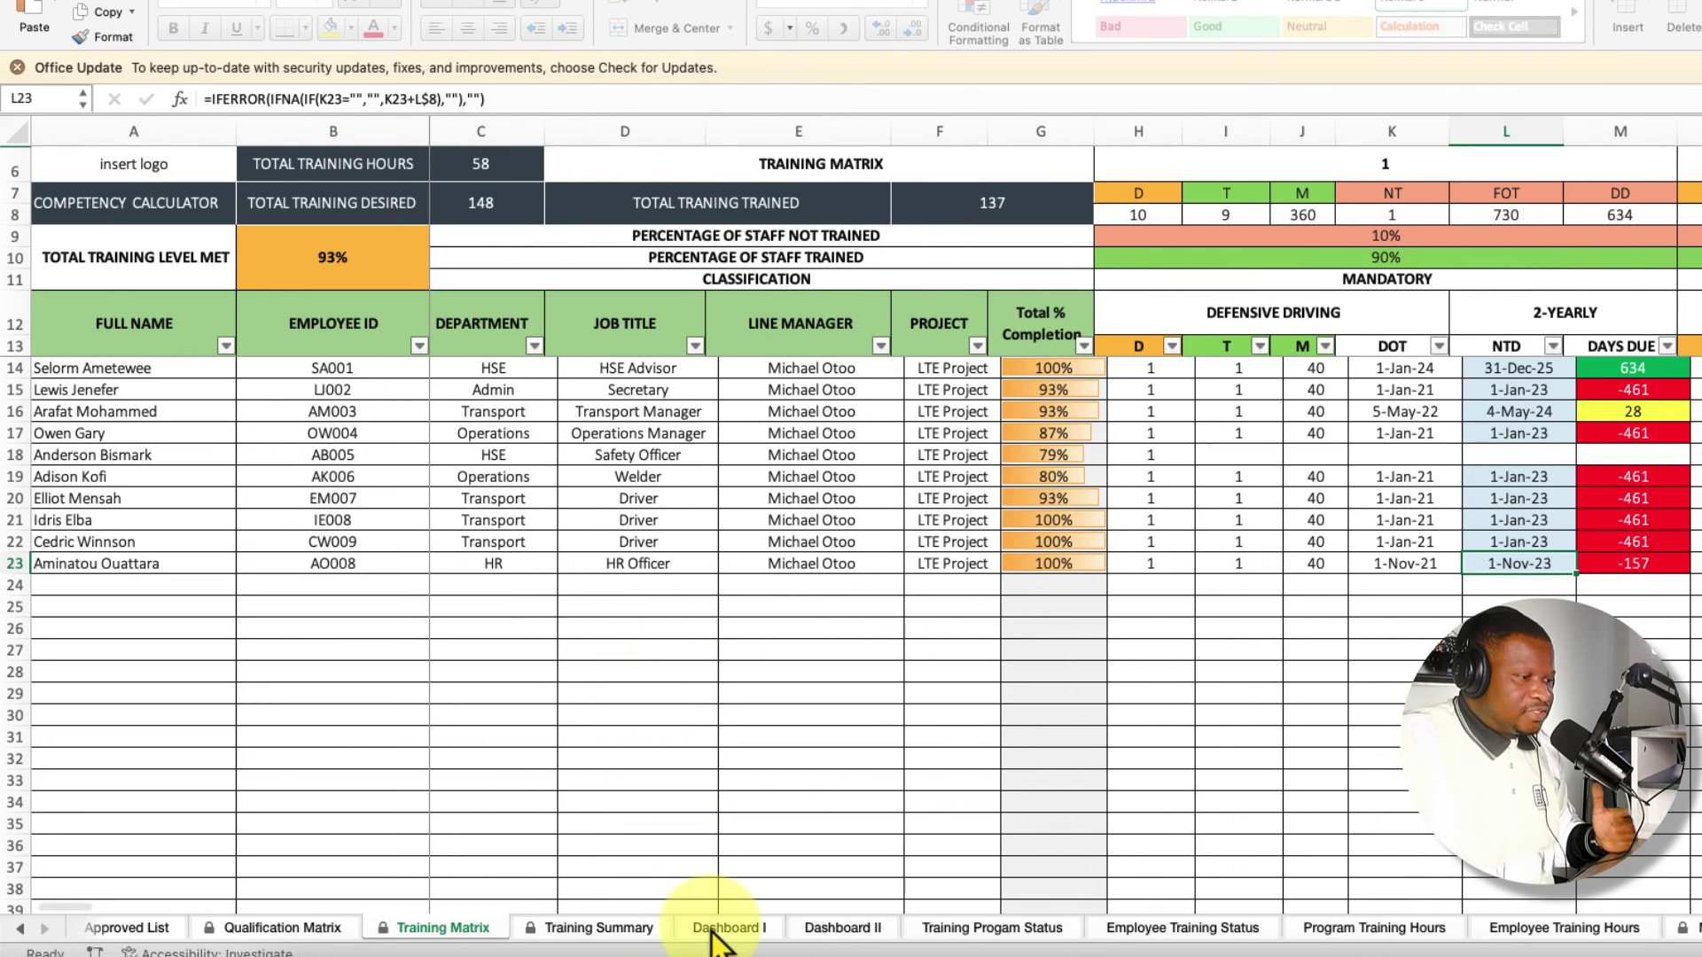
left_click(720, 927)
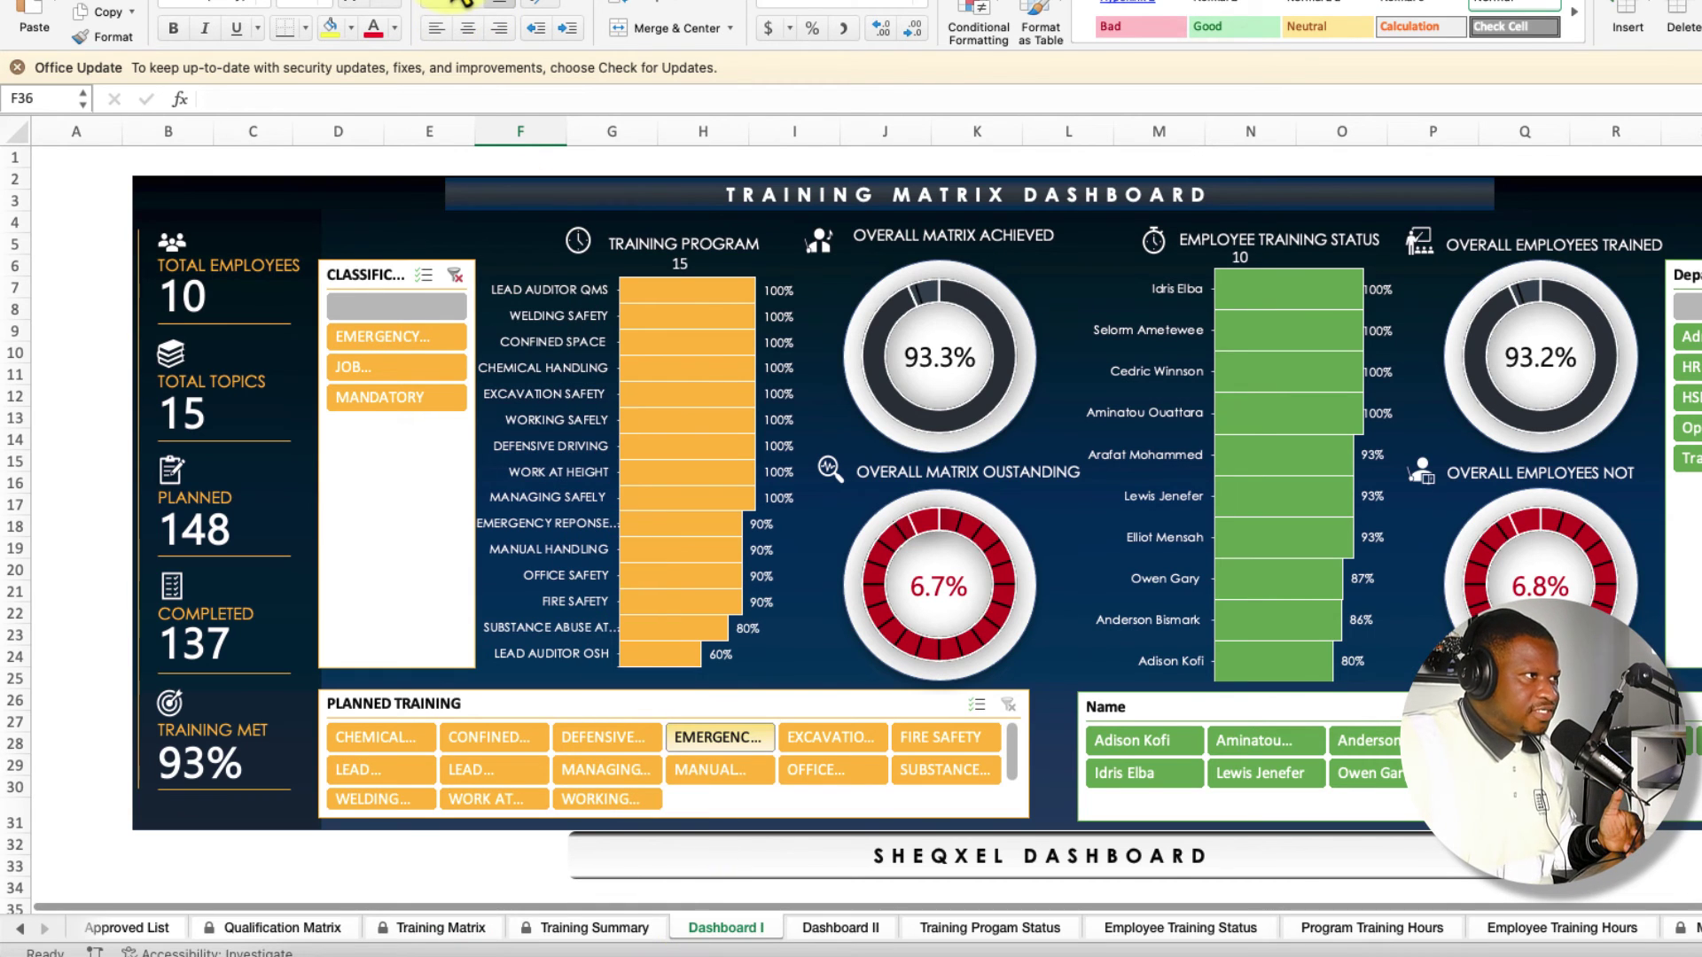
left_click(459, 2)
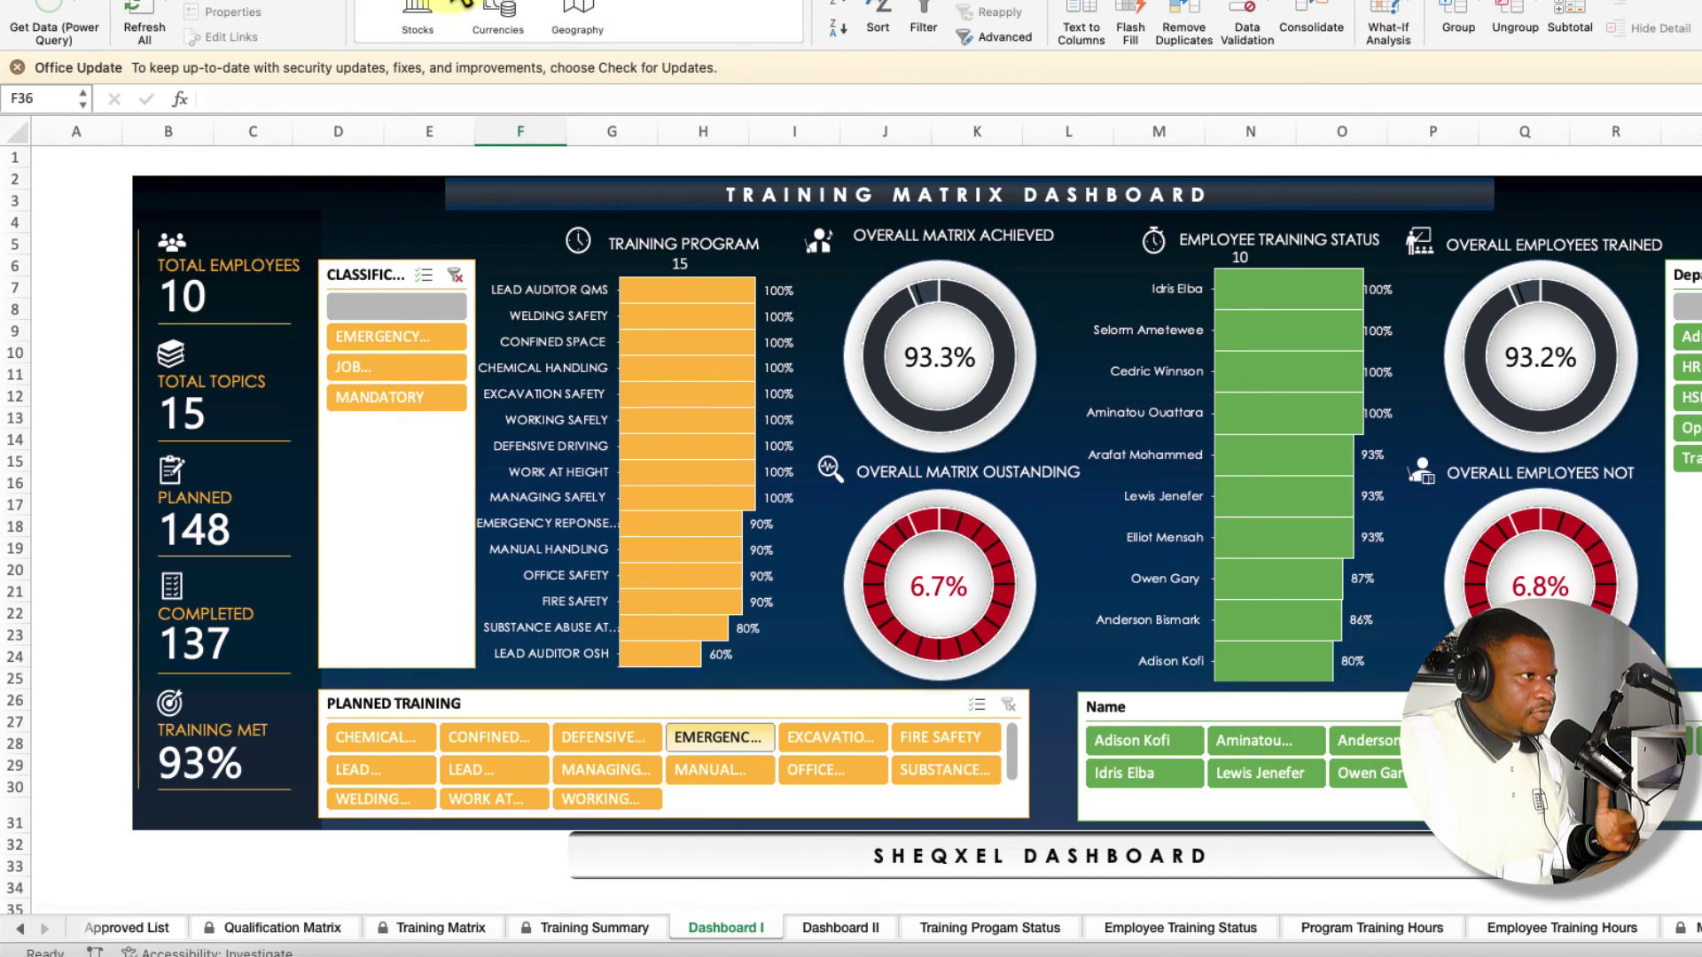
left_click(140, 9)
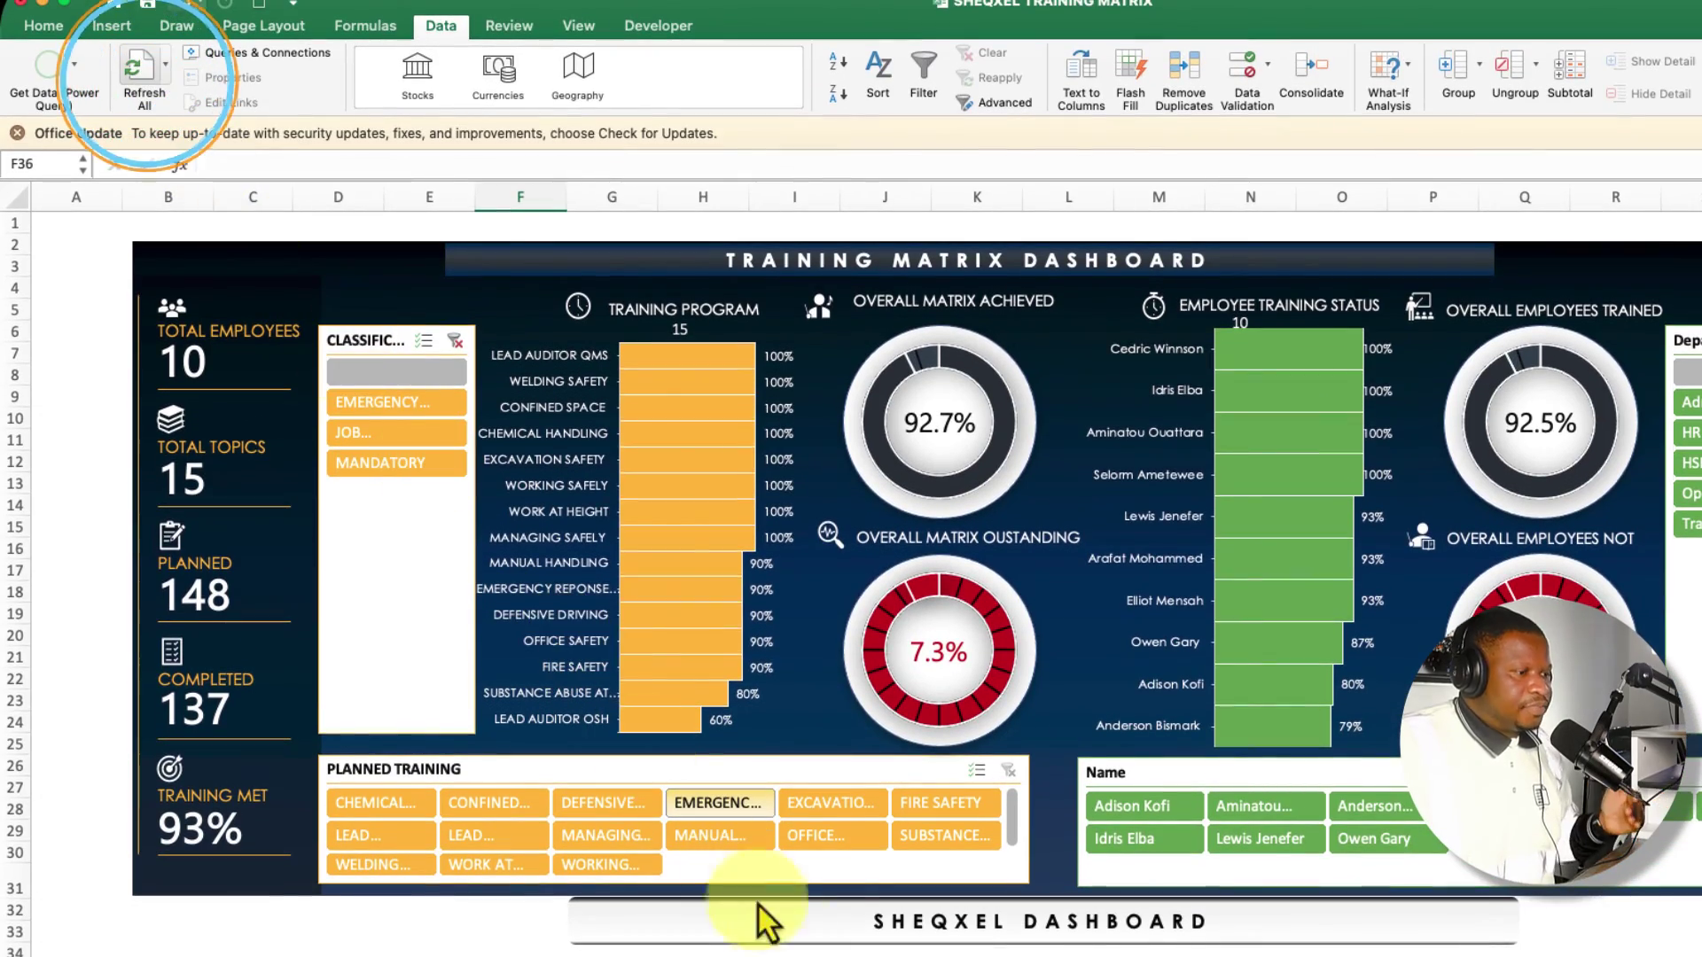
Cycle back through the sheets toward the Welcome to SHEQXEL sheet.
key("ctrl+Page_Up")
key("ctrl+Page_Up")
key("ctrl+Page_Up")
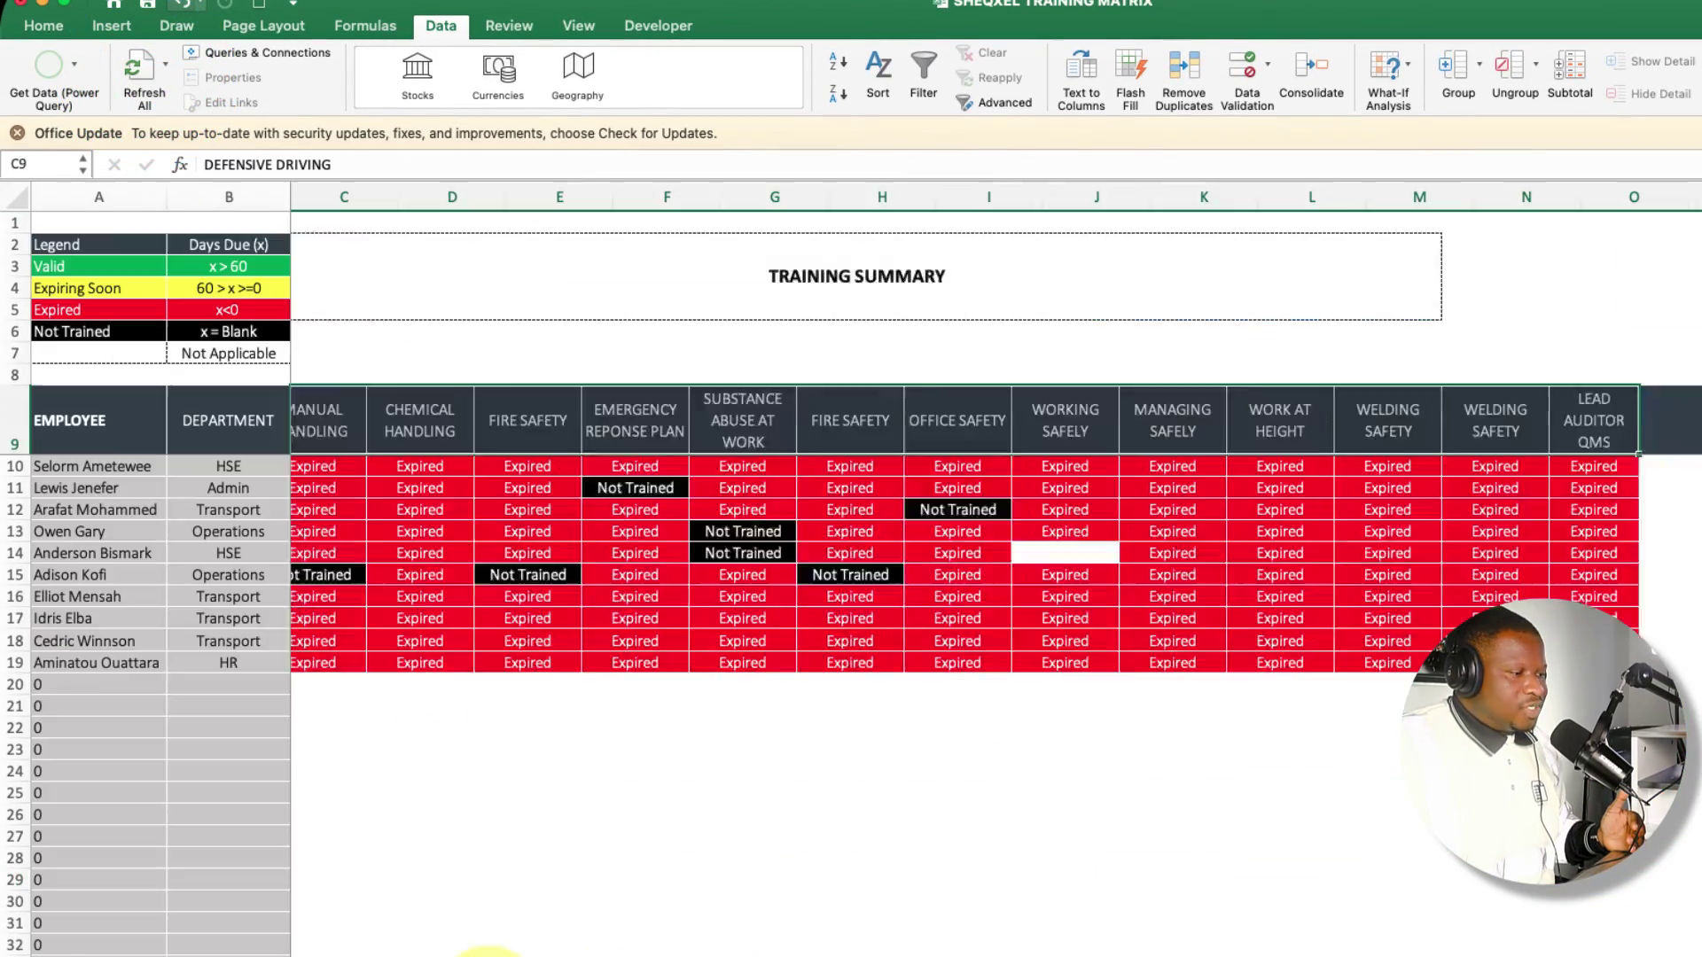
key("ctrl+Page_Up")
key("ctrl+Page_Up")
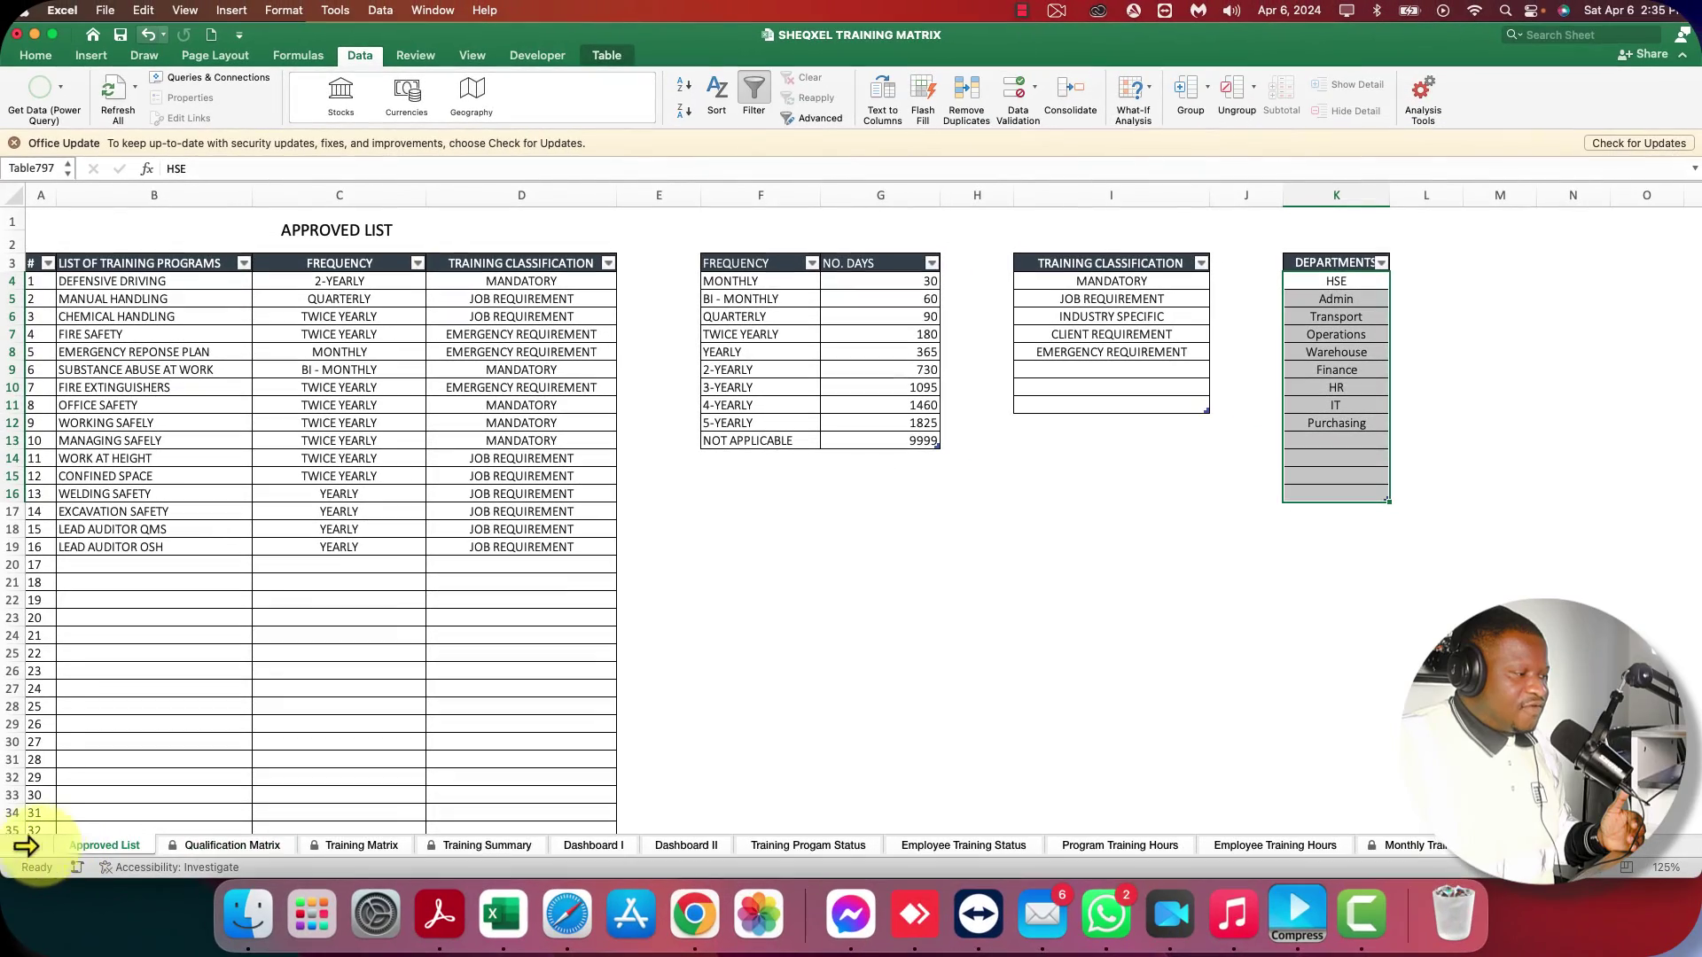
left_click(15, 848)
Go from the Welcome to SHEQXEL sheet to sheqxel.com and scroll down to the tools list.
left_click(121, 848)
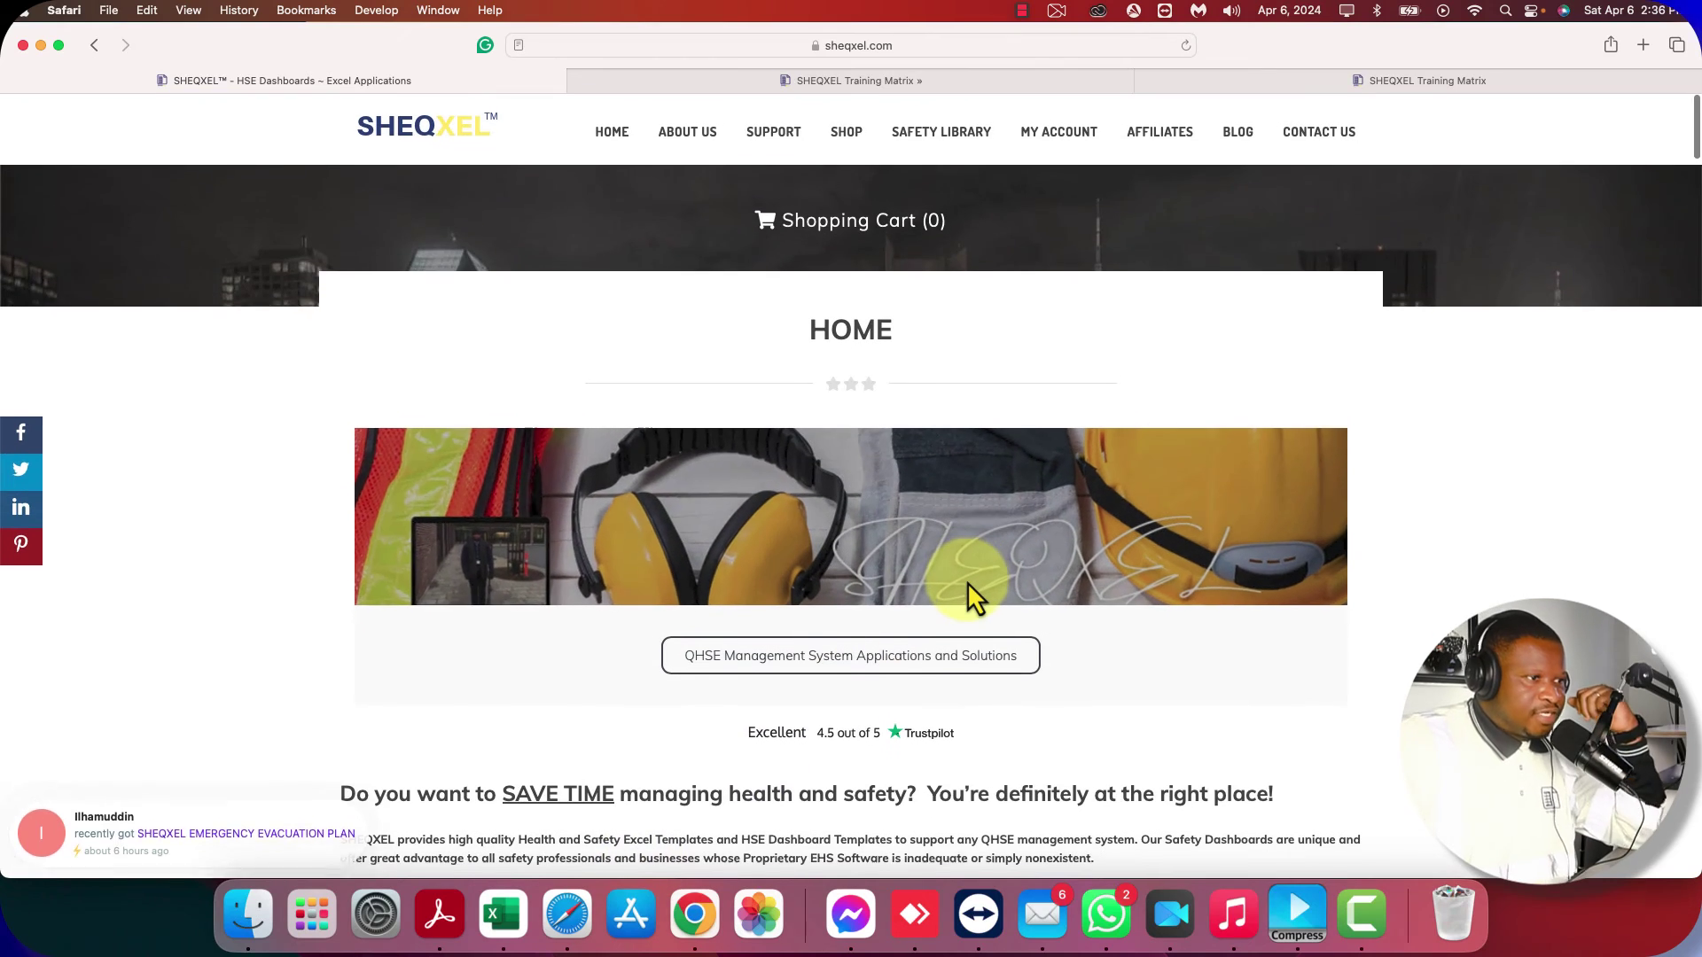
scroll(966, 581, "down", 4)
scroll(966, 583, "down", 15)
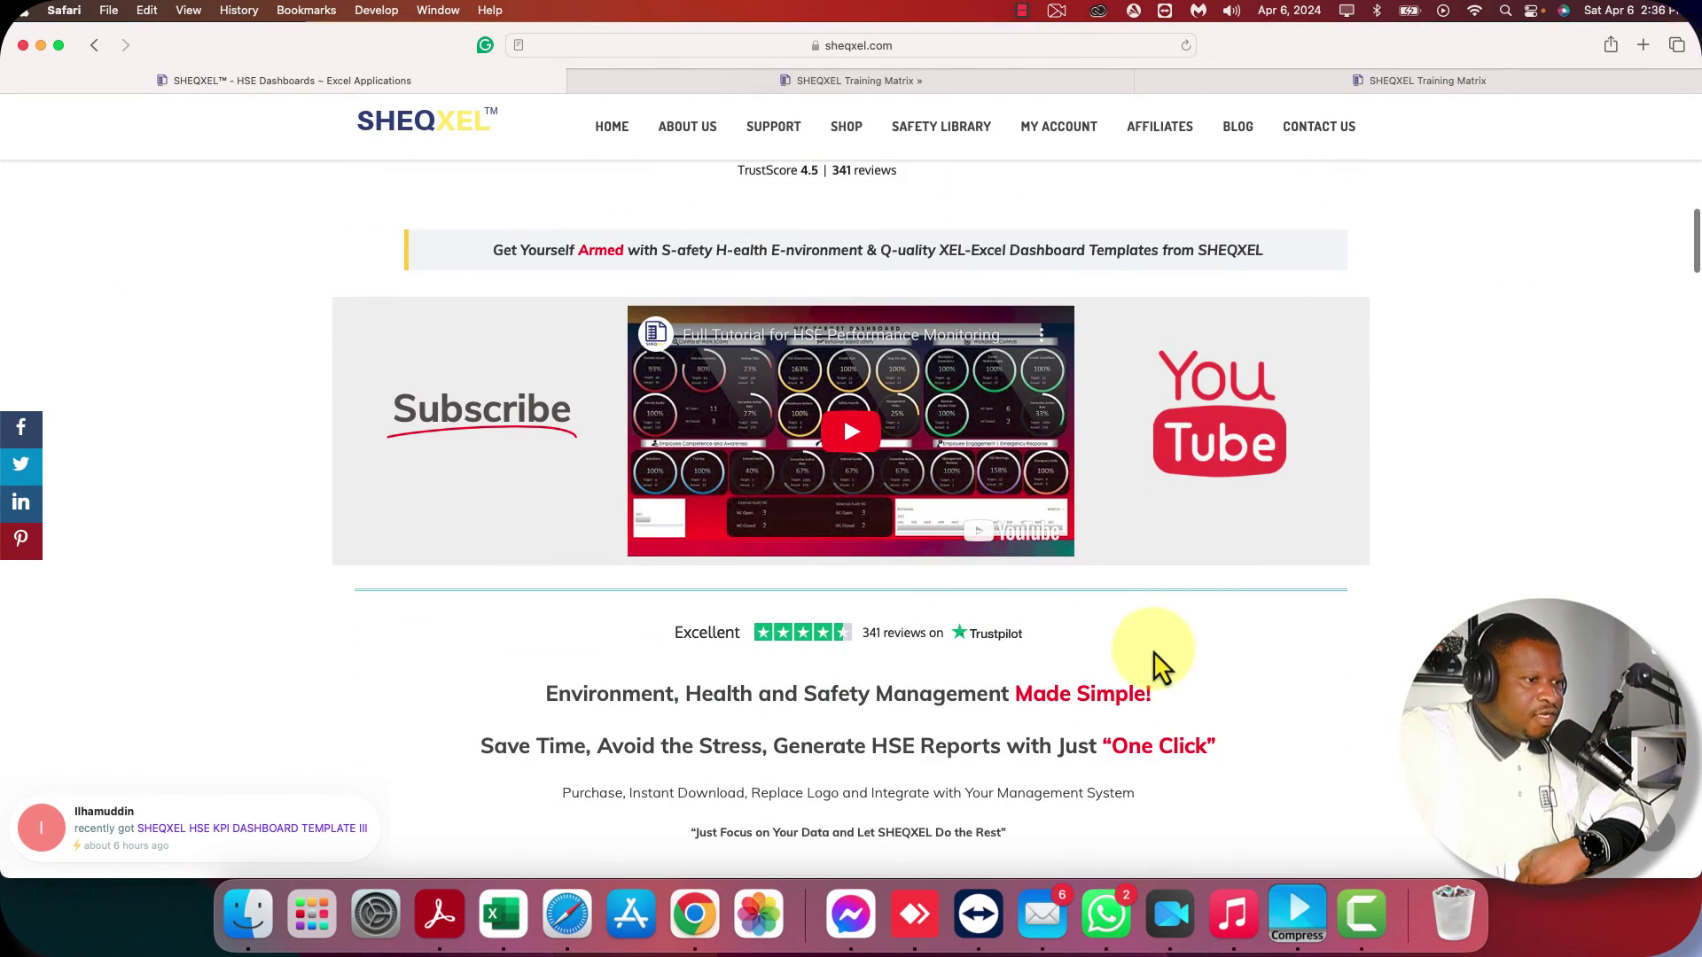
scroll(1155, 654, "down", 15)
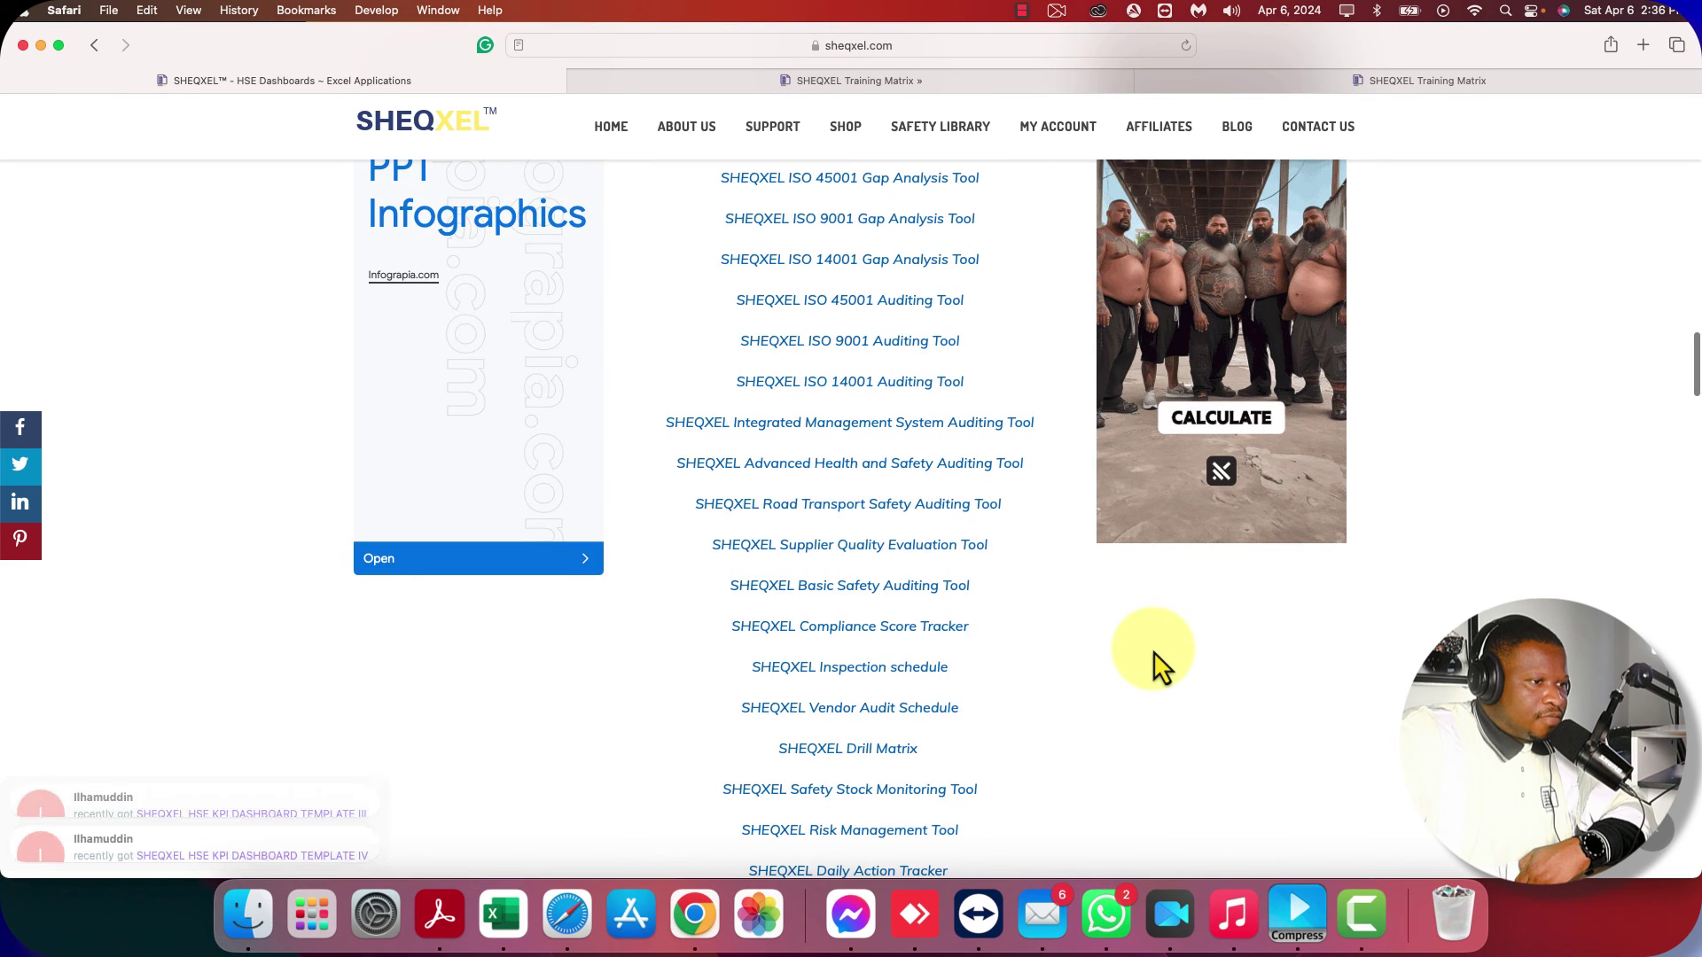
scroll(1155, 656, "down", 20)
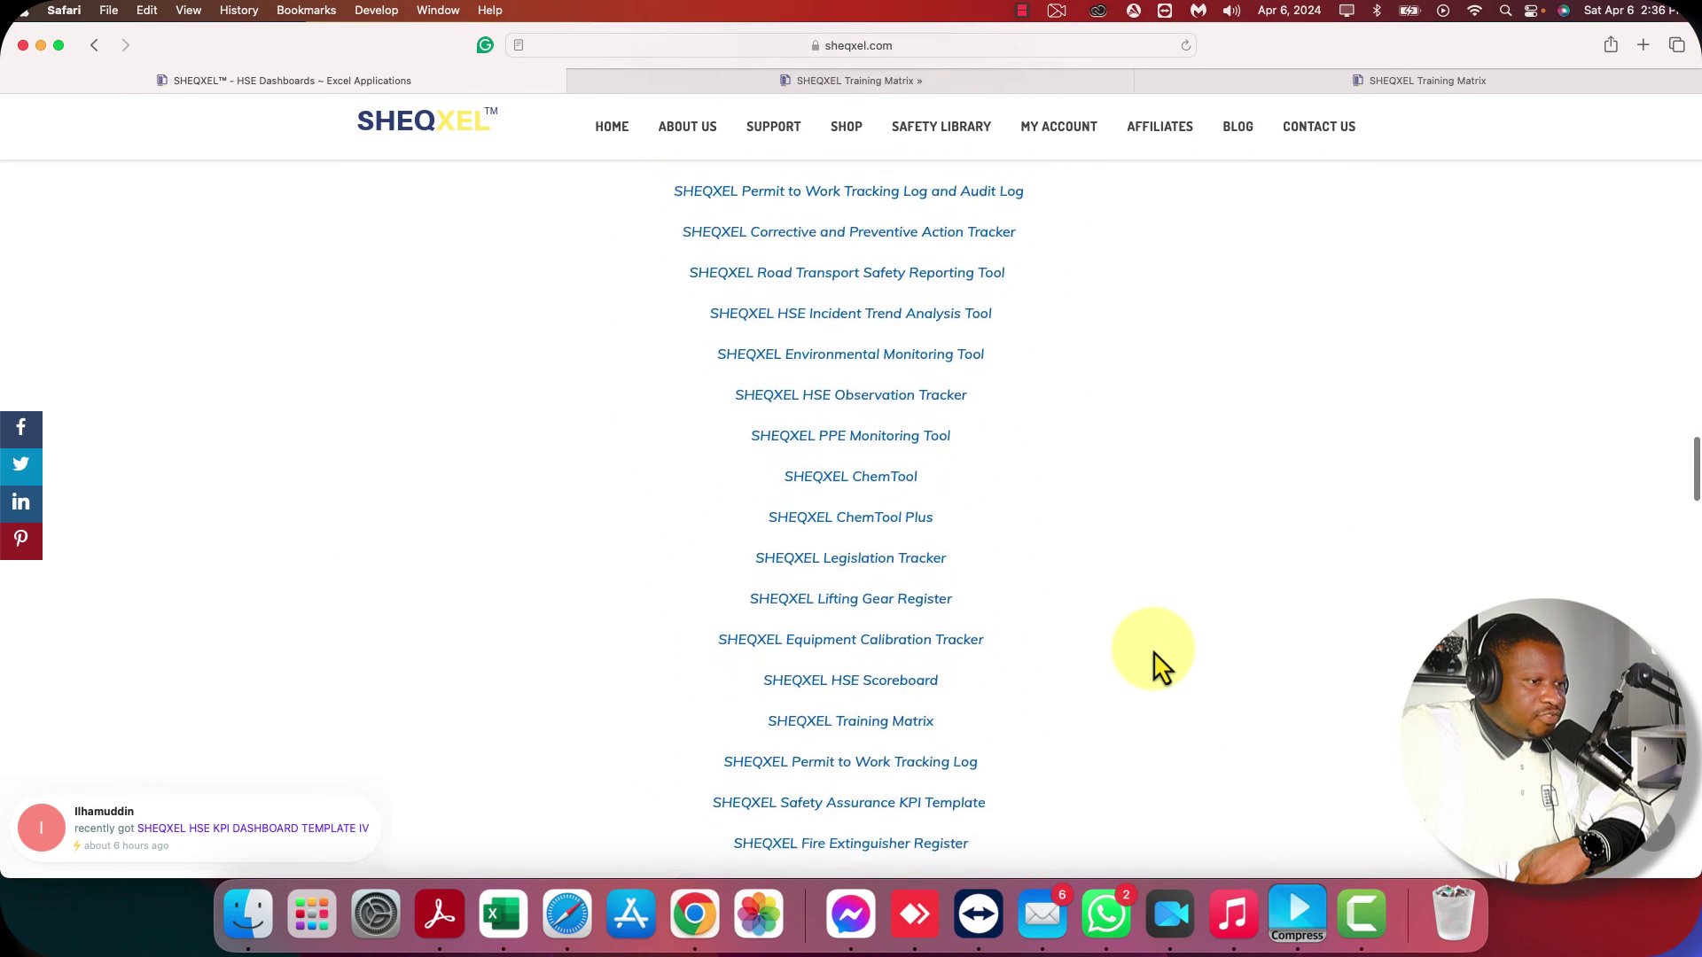
scroll(1155, 656, "down", 4)
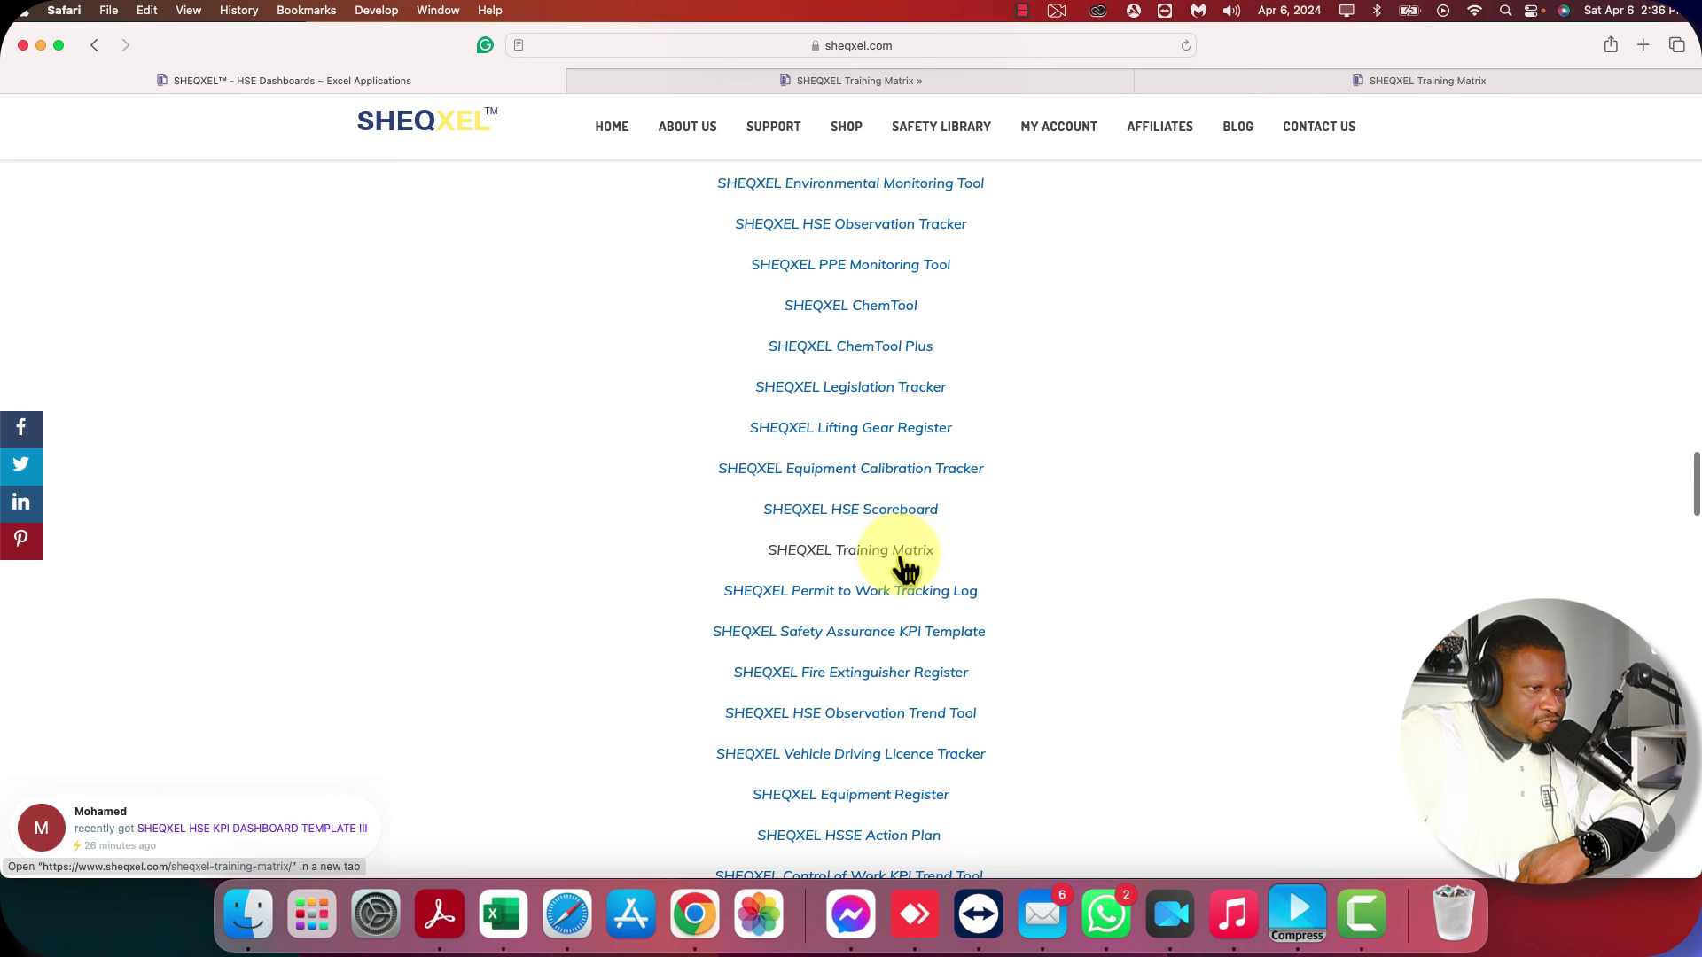
Open the SHEQXEL Training Matrix product page and scroll through its description.
left_click(821, 78)
scroll(825, 79, "down", 3)
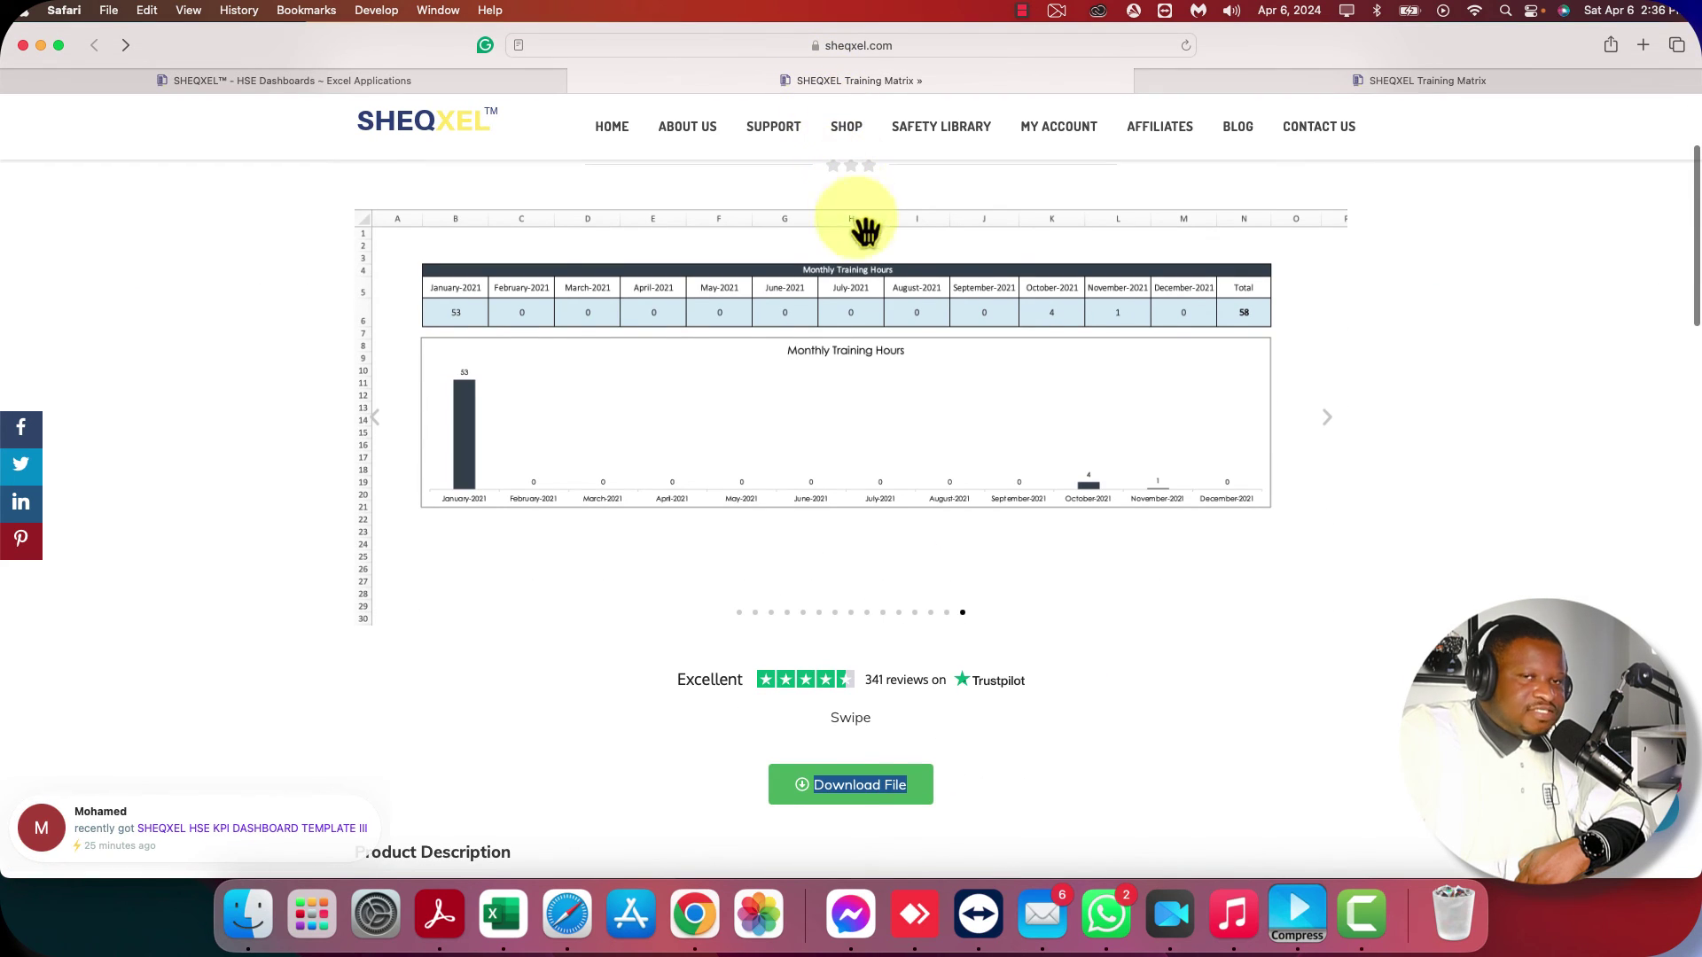
scroll(941, 523, "down", 15)
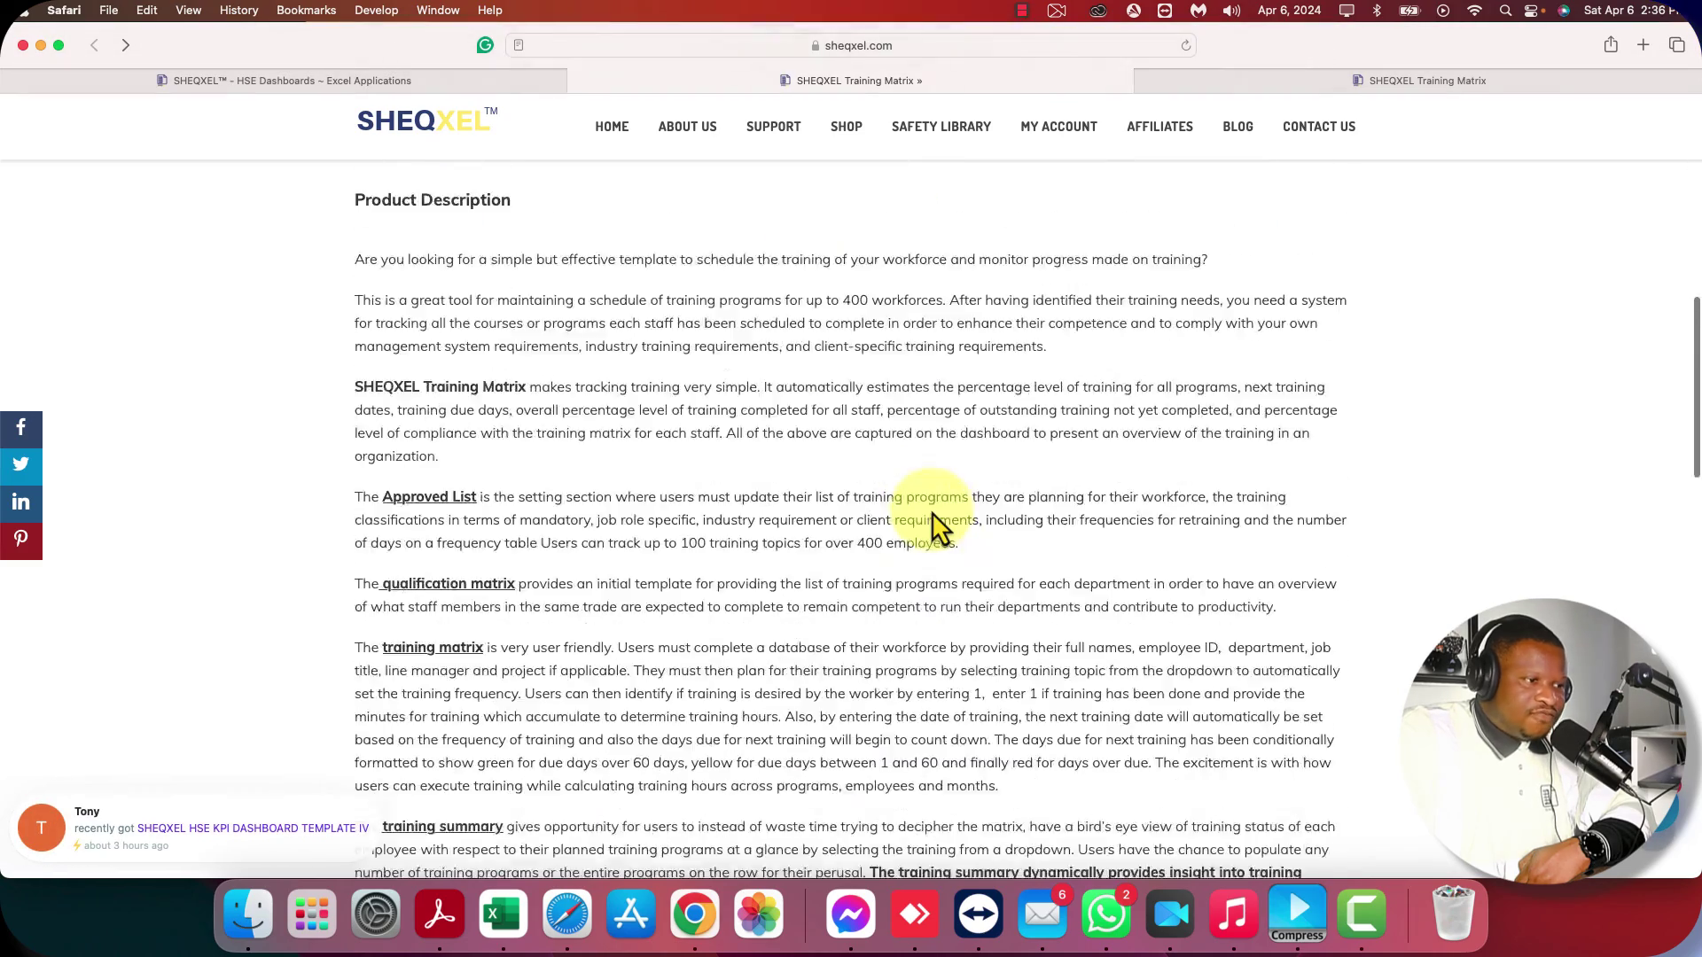
scroll(932, 514, "down", 3)
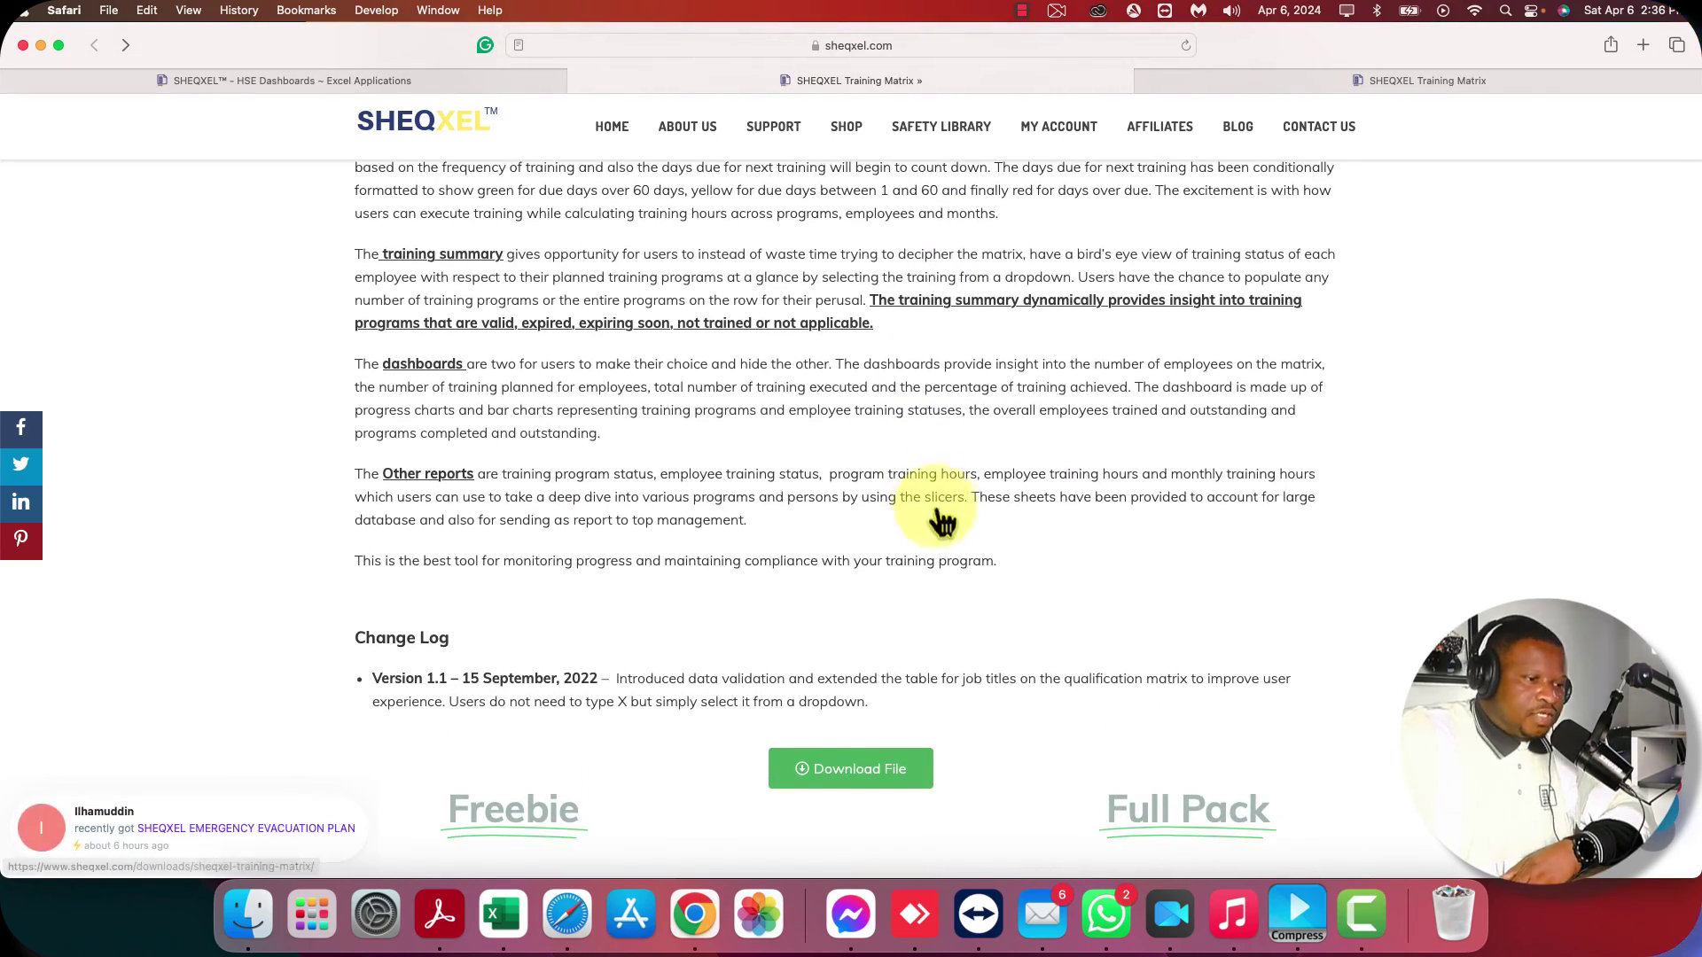
left_click(1390, 80)
Show the third tab's SHEQXEL Training Matrix listing, scrolling to its features and back to the top.
left_click(1386, 78)
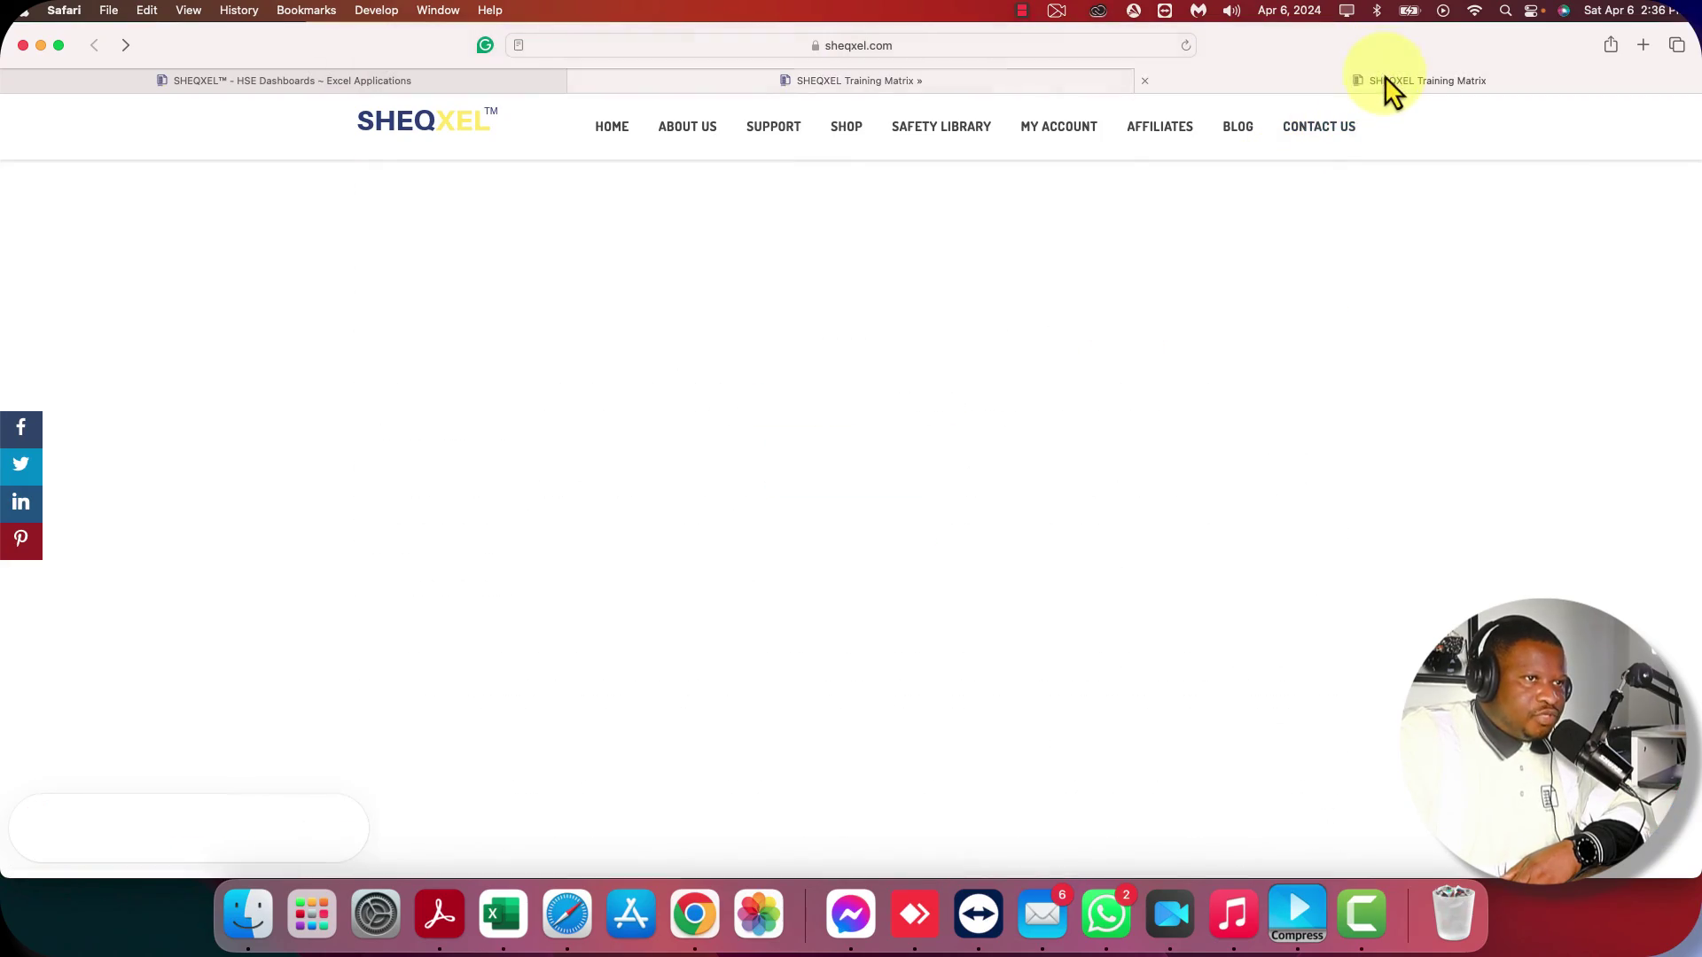
scroll(1148, 461, "down", 10)
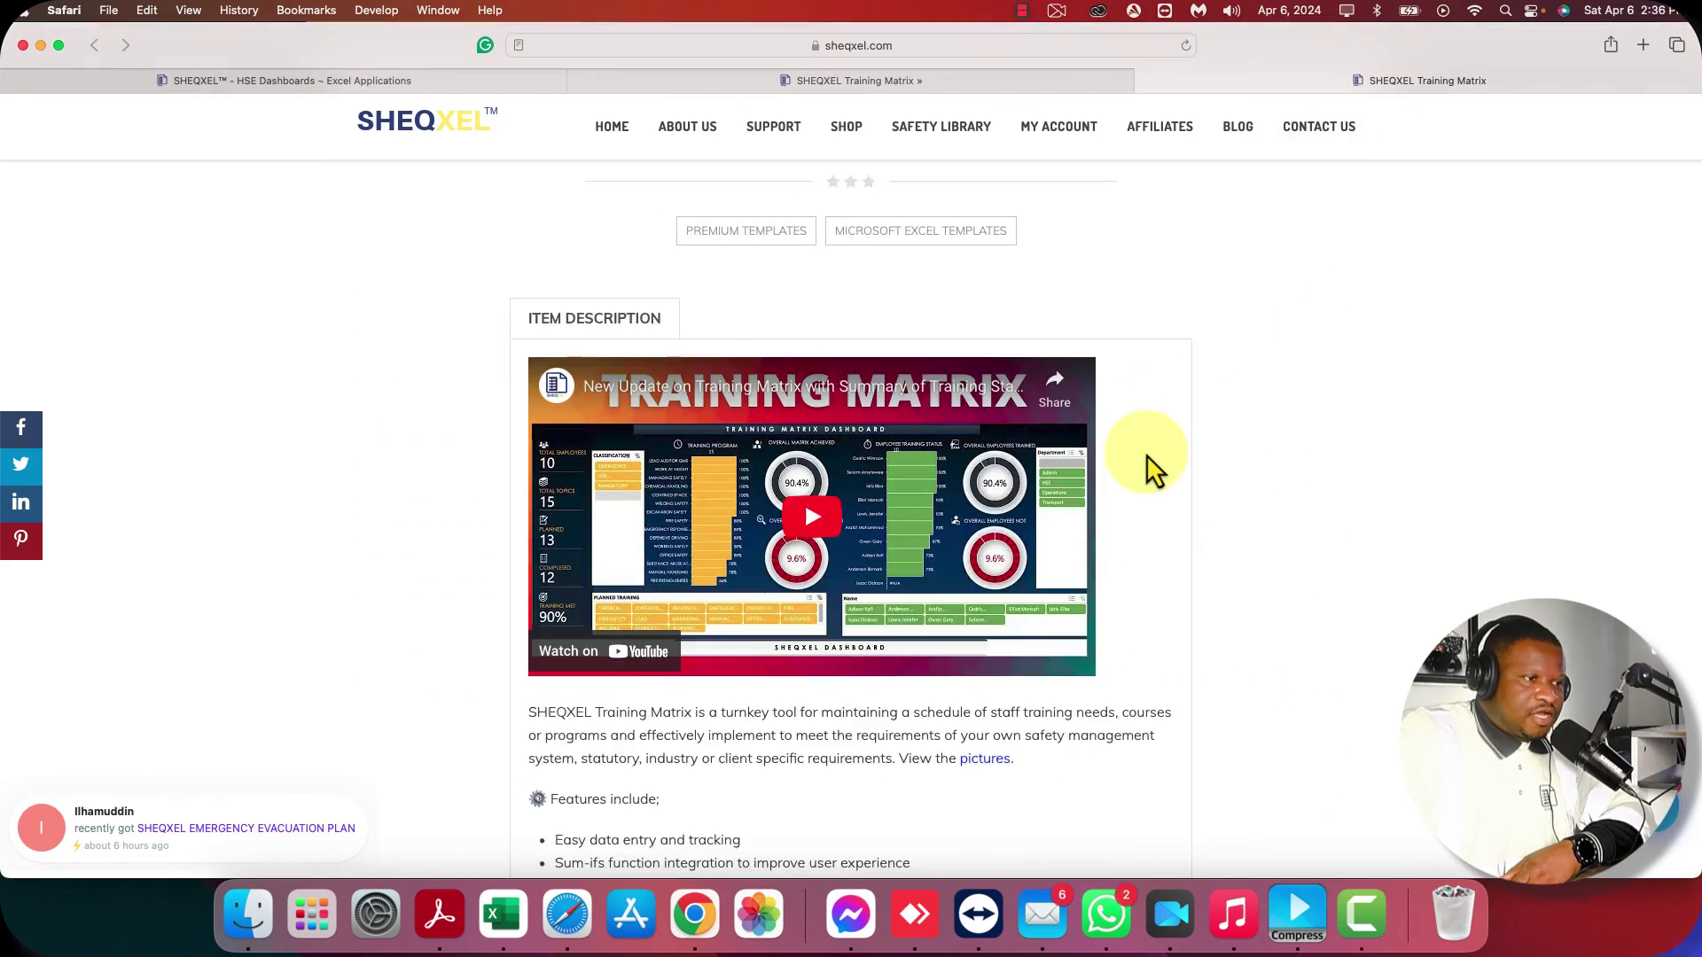
scroll(1165, 667, "up", 10)
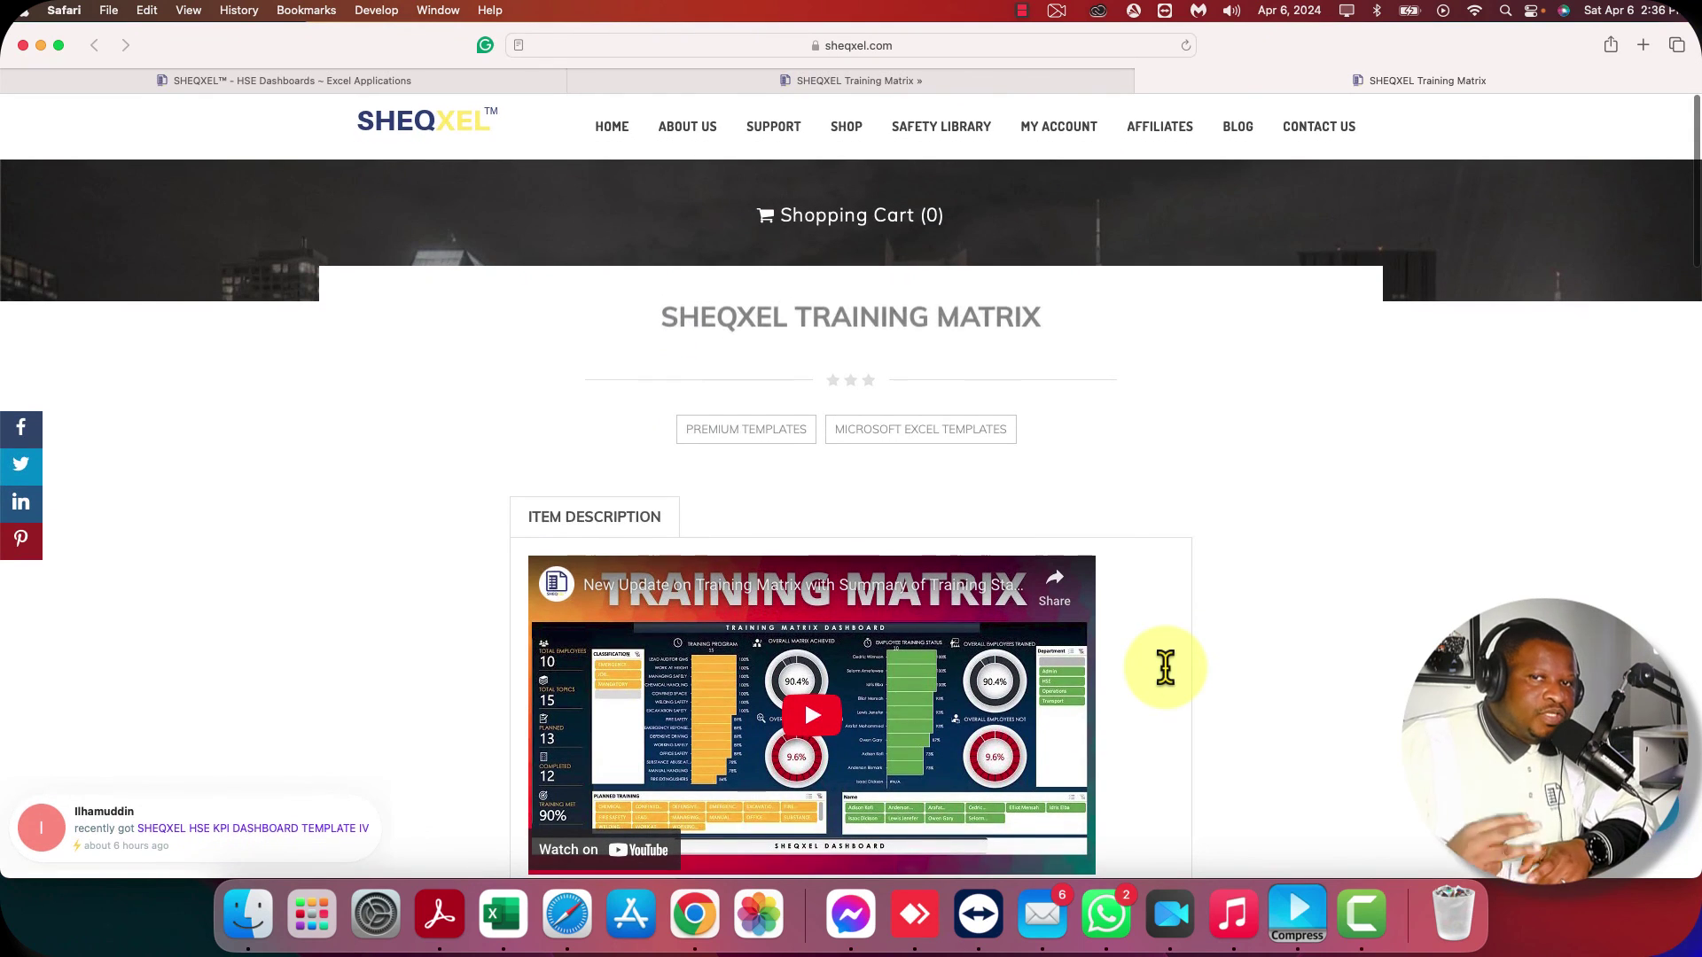